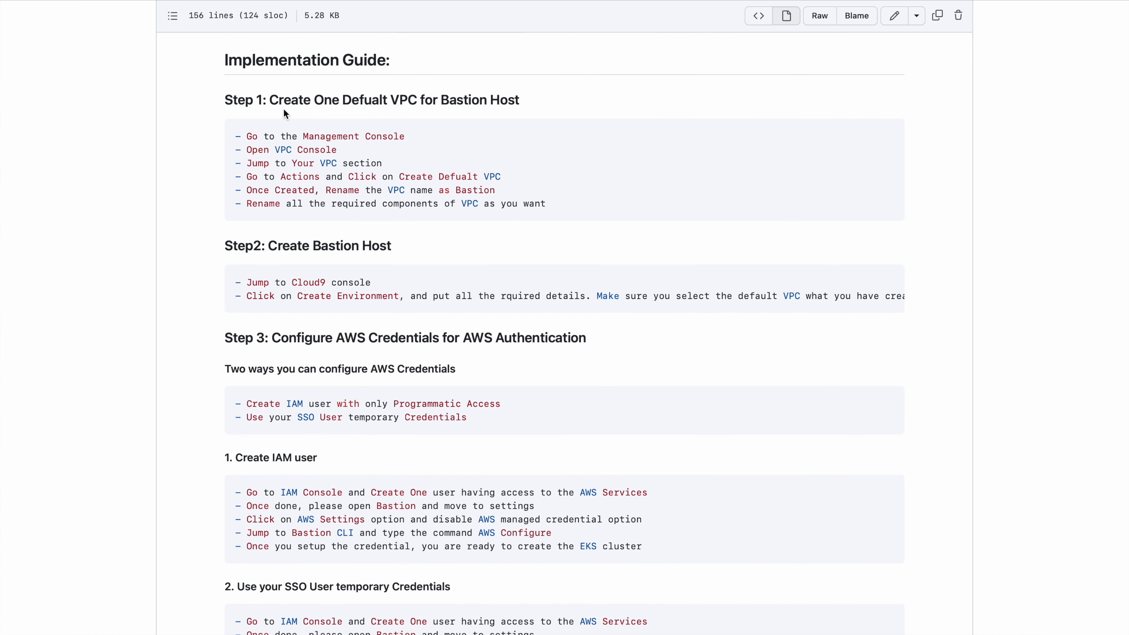
# Review the architecture diagram and the Step 1 instructions for creating the bastion host's default VPC in the GitHub guide
pyautogui.click(270, 100)
pyautogui.moveTo(269, 101); pyautogui.dragTo(523, 101)
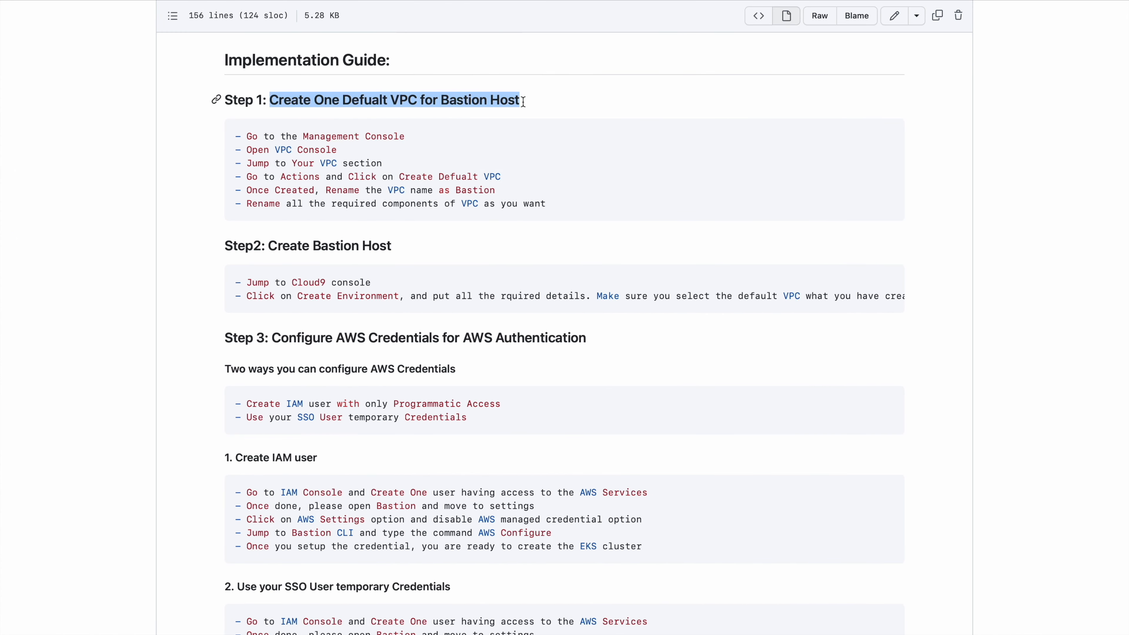
pyautogui.scroll(10, 392, 222)
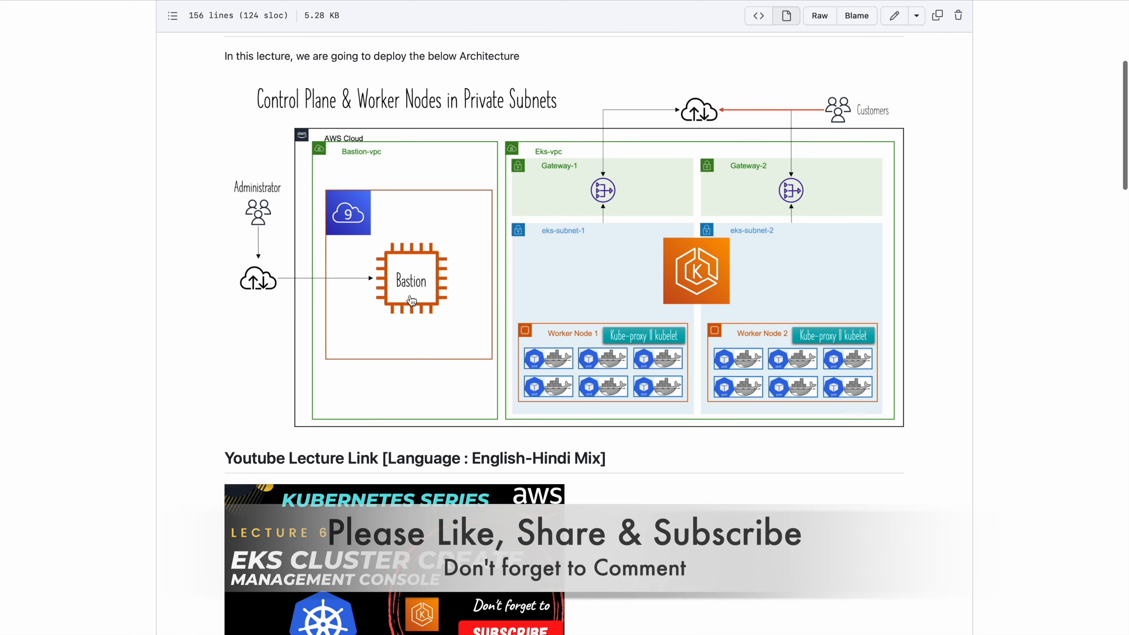
pyautogui.scroll(-15, 412, 301)
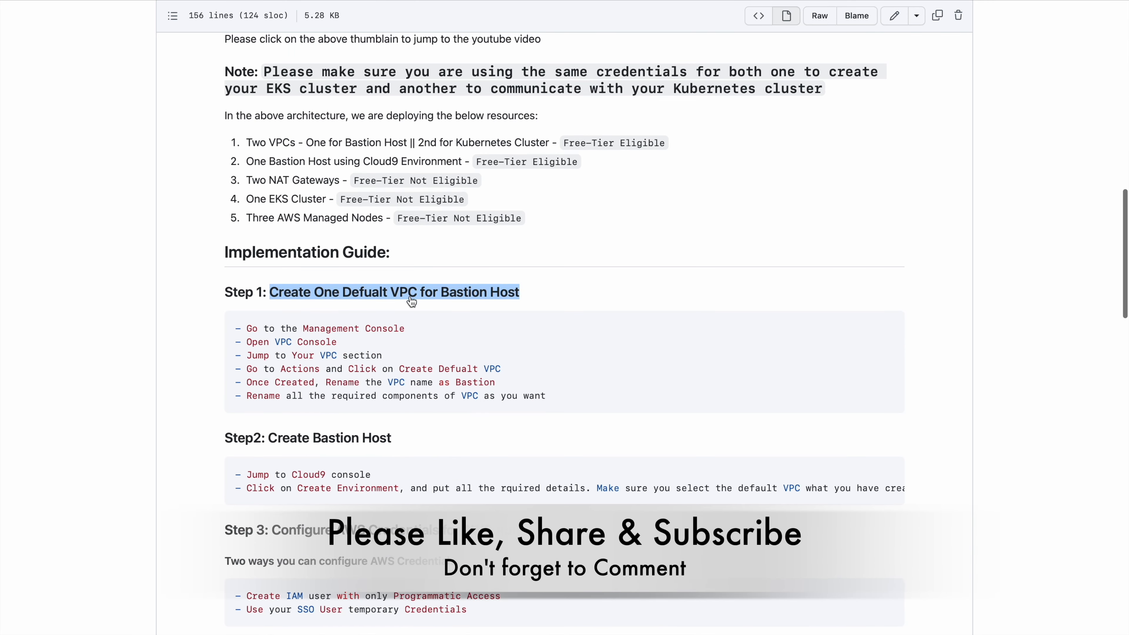
pyautogui.moveTo(258, 342); pyautogui.dragTo(344, 341)
pyautogui.moveTo(281, 356); pyautogui.dragTo(394, 361)
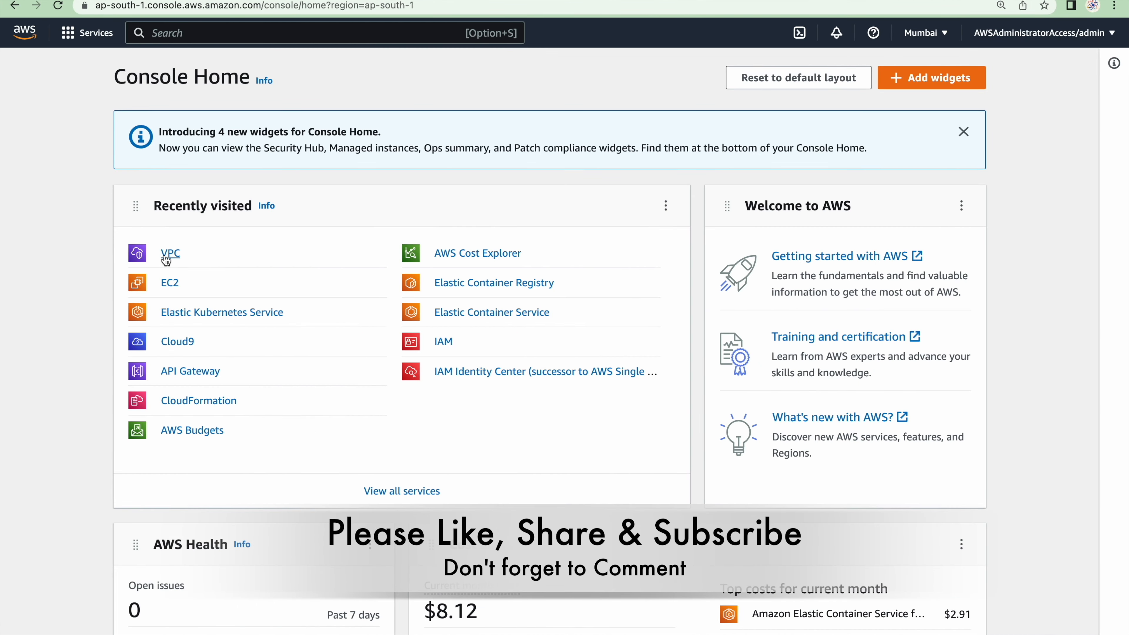
# Open the VPC service in the AWS console and create a default VPC in the Mumbai region
pyautogui.click(165, 257)
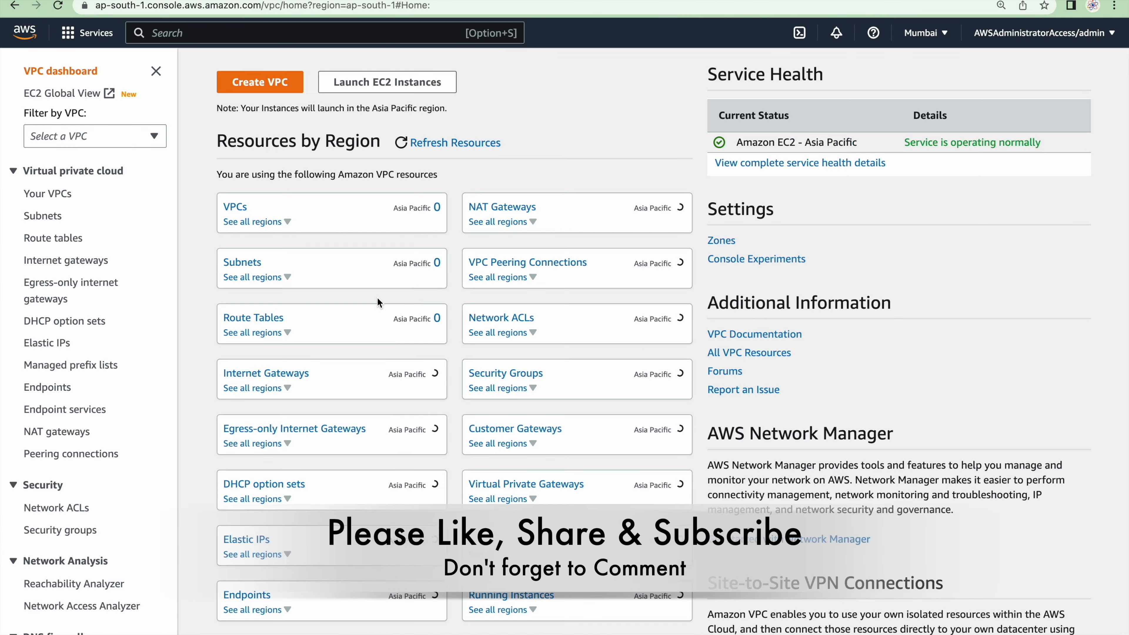
pyautogui.click(68, 204)
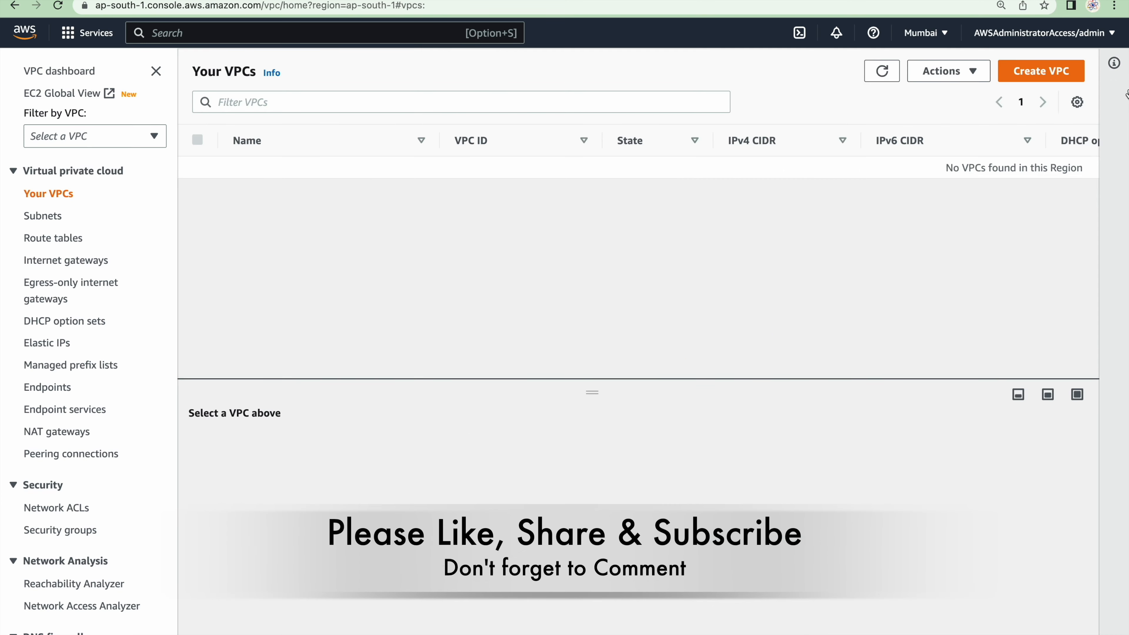
pyautogui.click(938, 72)
pyautogui.click(951, 92)
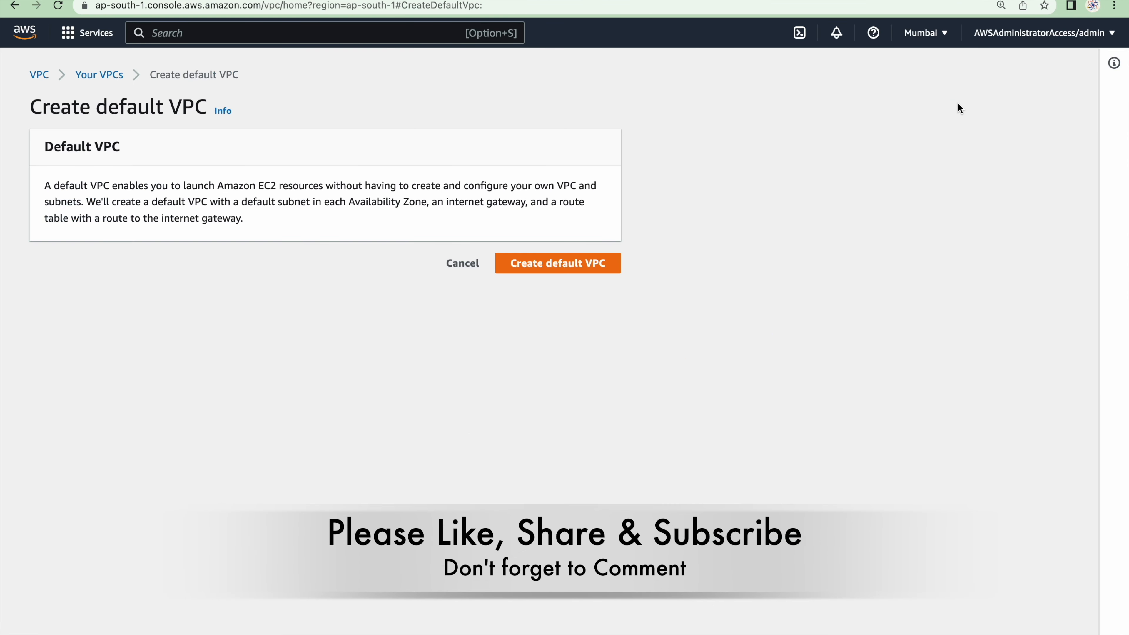
pyautogui.click(555, 263)
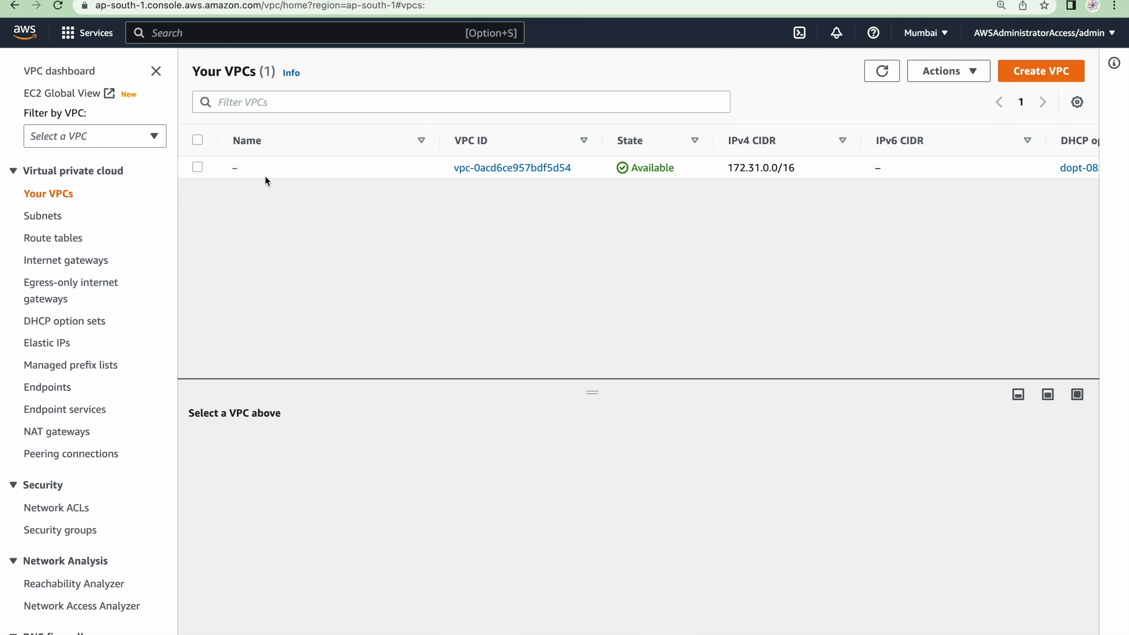
# Name the new default VPC Bastion-vpc
pyautogui.click(247, 169)
pyautogui.write('Bastion')
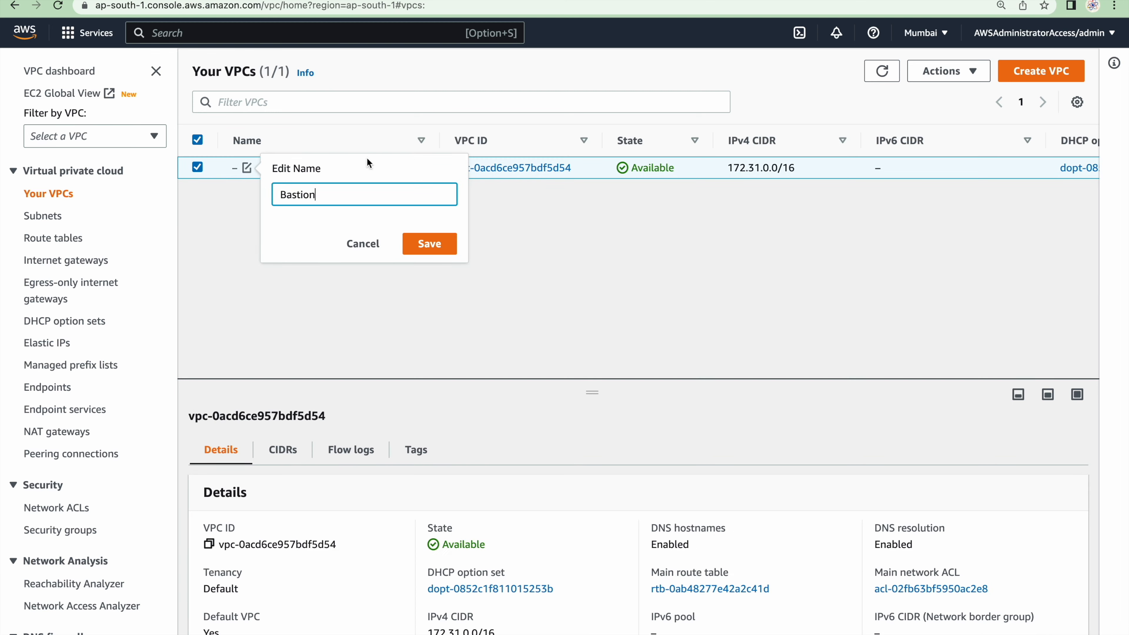
pyautogui.write('-vpc')
pyautogui.click(431, 244)
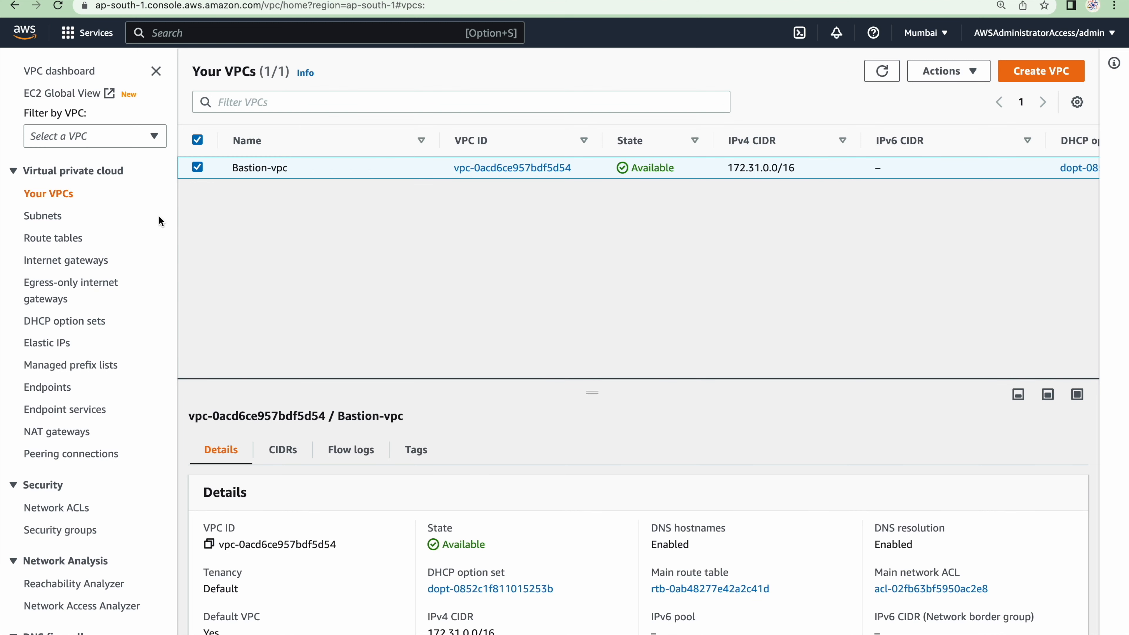
# Name the three default subnets of the VPC bastion-subnet-1, bastion-subnet-2 and bastion-subnet-3
pyautogui.click(40, 218)
pyautogui.click(247, 167)
pyautogui.write('bastion-su')
pyautogui.click(40, 218)
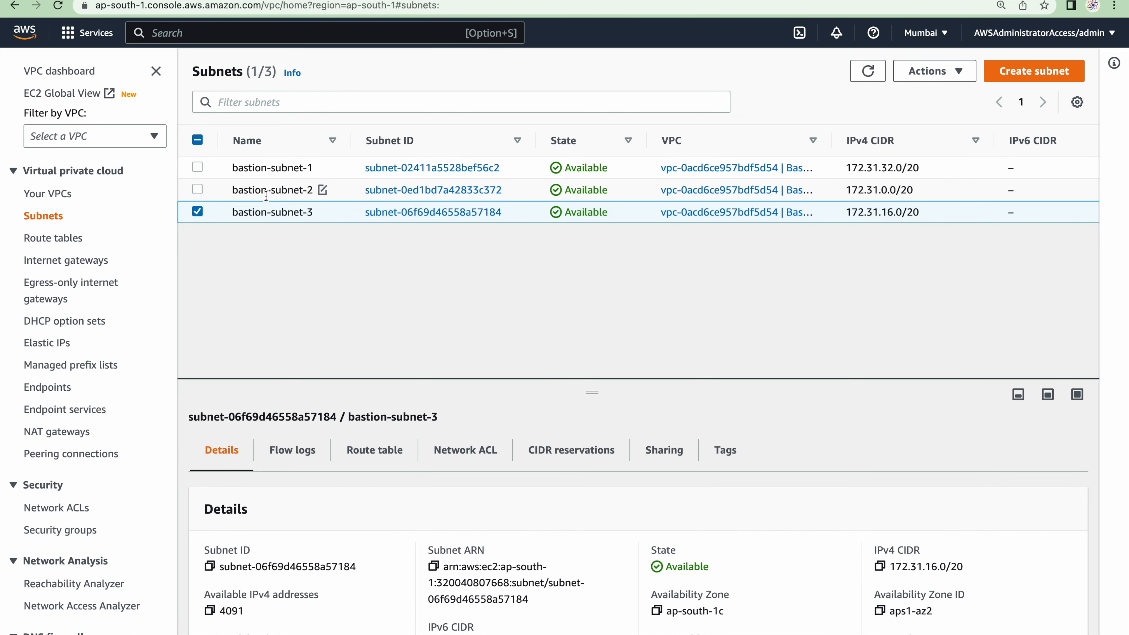
# Name the VPC's main route table bastion-rt and its default security group bastion-sg
pyautogui.click(49, 239)
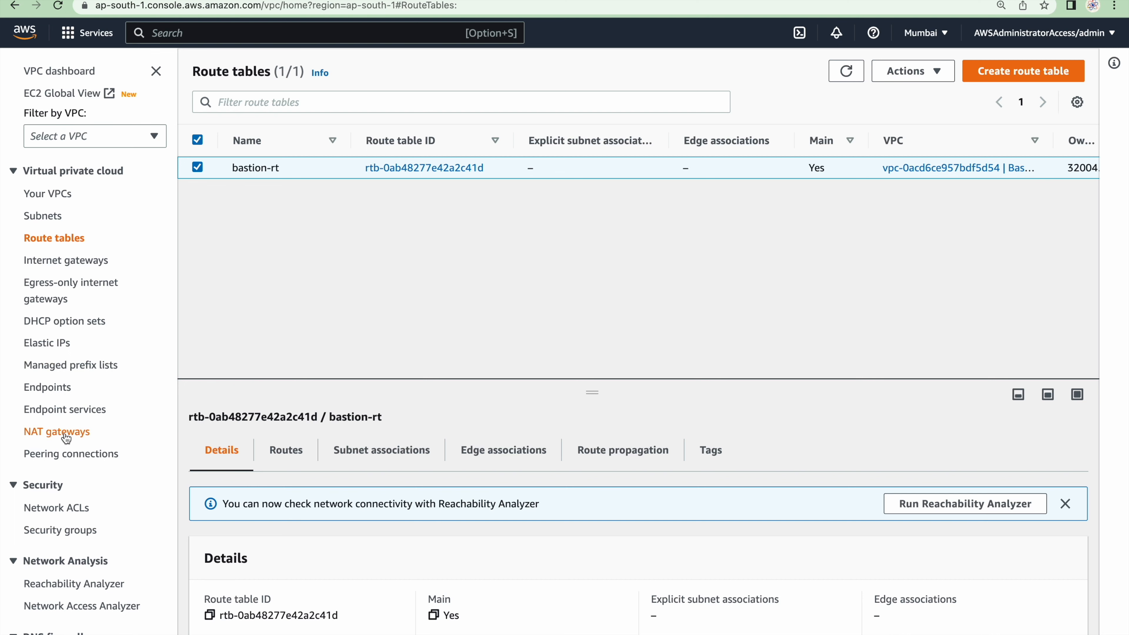
pyautogui.click(71, 531)
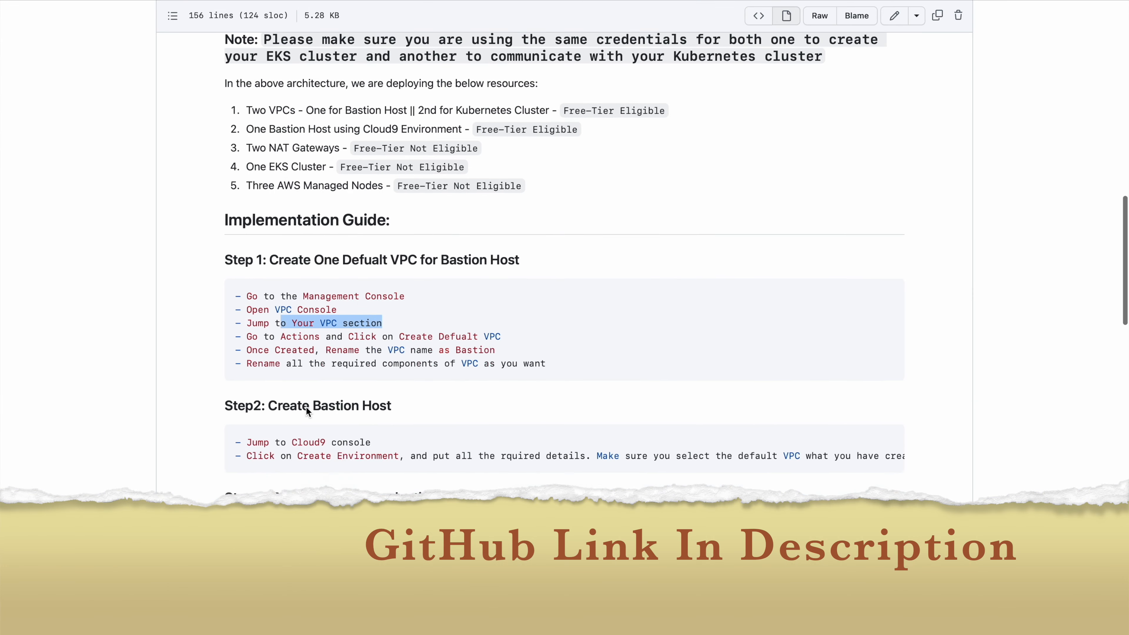
# Read the Step 2 instructions in the GitHub guide on creating the bastion host with a Cloud9 environment
pyautogui.scroll(-3, 308, 412)
pyautogui.moveTo(553, 243); pyautogui.dragTo(402, 199)
pyautogui.scroll(-2, 325, 274)
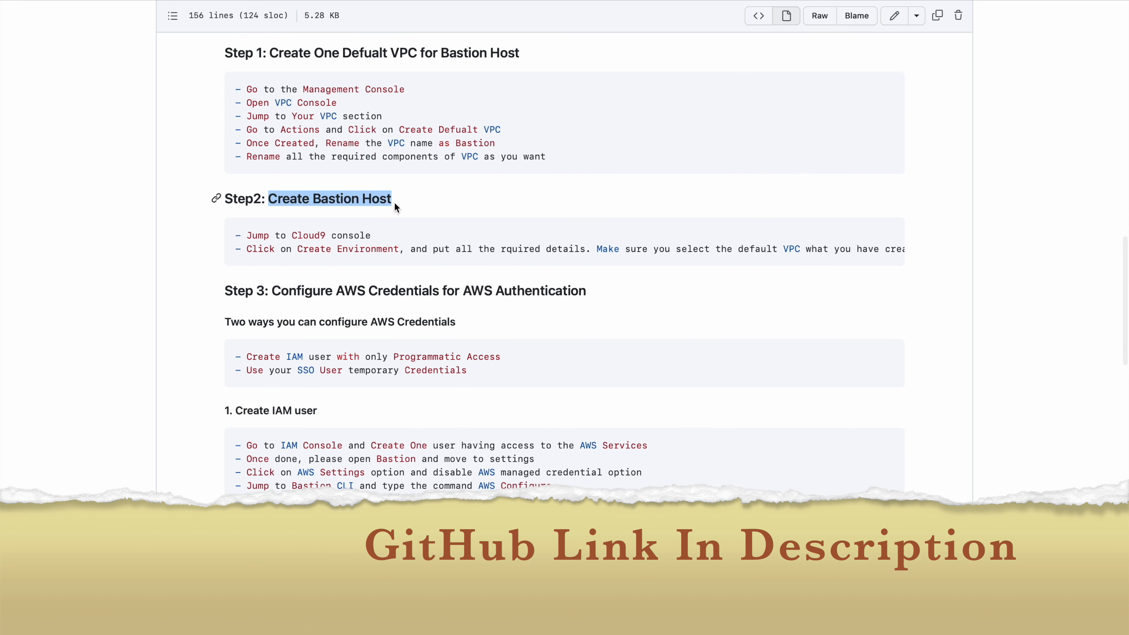
pyautogui.moveTo(275, 235); pyautogui.dragTo(397, 238)
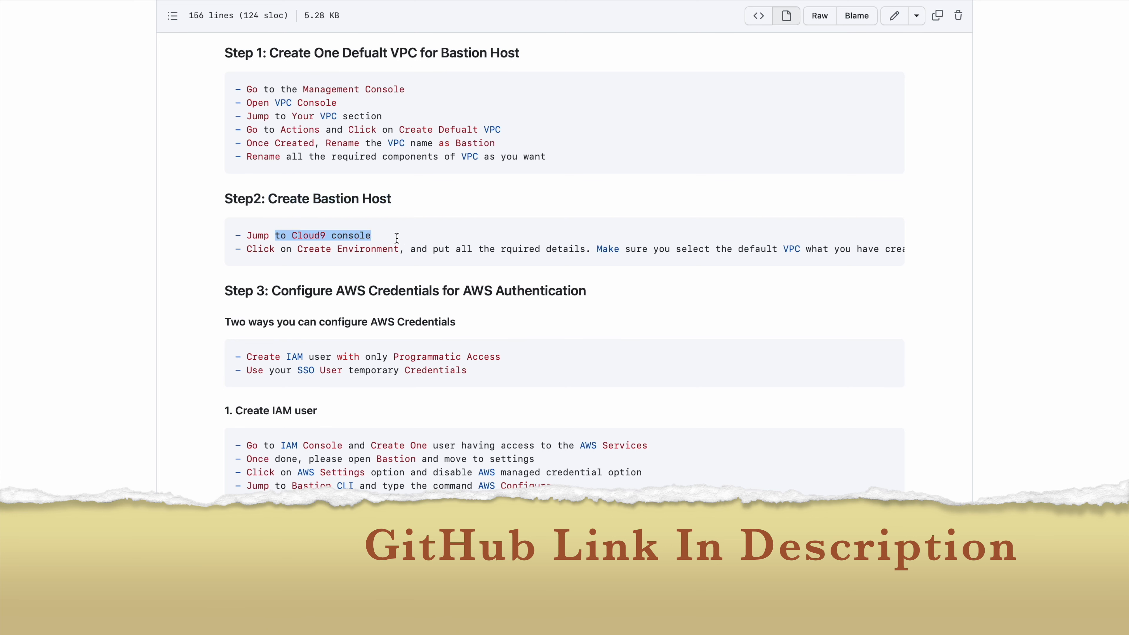
pyautogui.doubleClick(297, 248)
pyautogui.moveTo(297, 248); pyautogui.dragTo(549, 248)
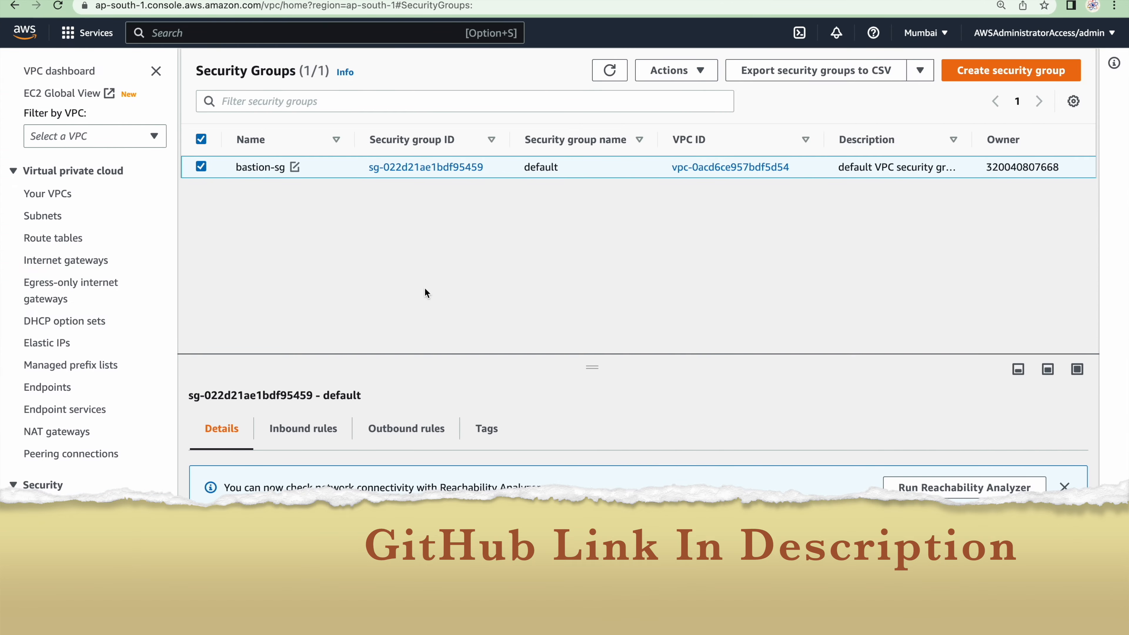
# Search the AWS console for cloud9 and open the Cloud9 service in a new browser tab
pyautogui.click(269, 31)
pyautogui.write('cloud9')
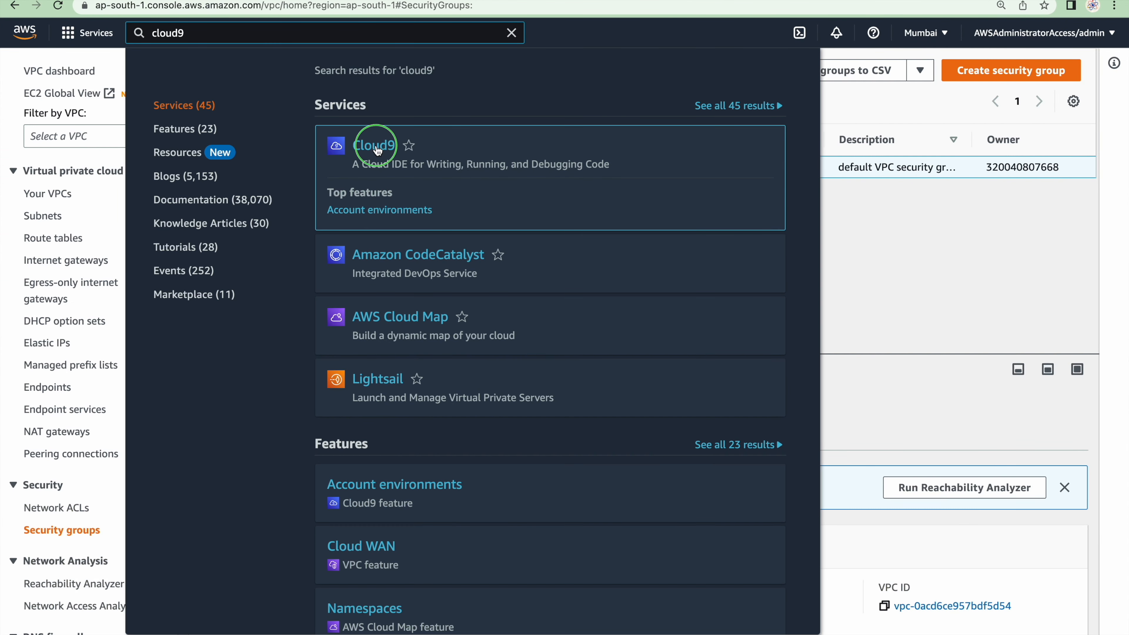
pyautogui.rightClick(379, 146)
pyautogui.click(424, 153)
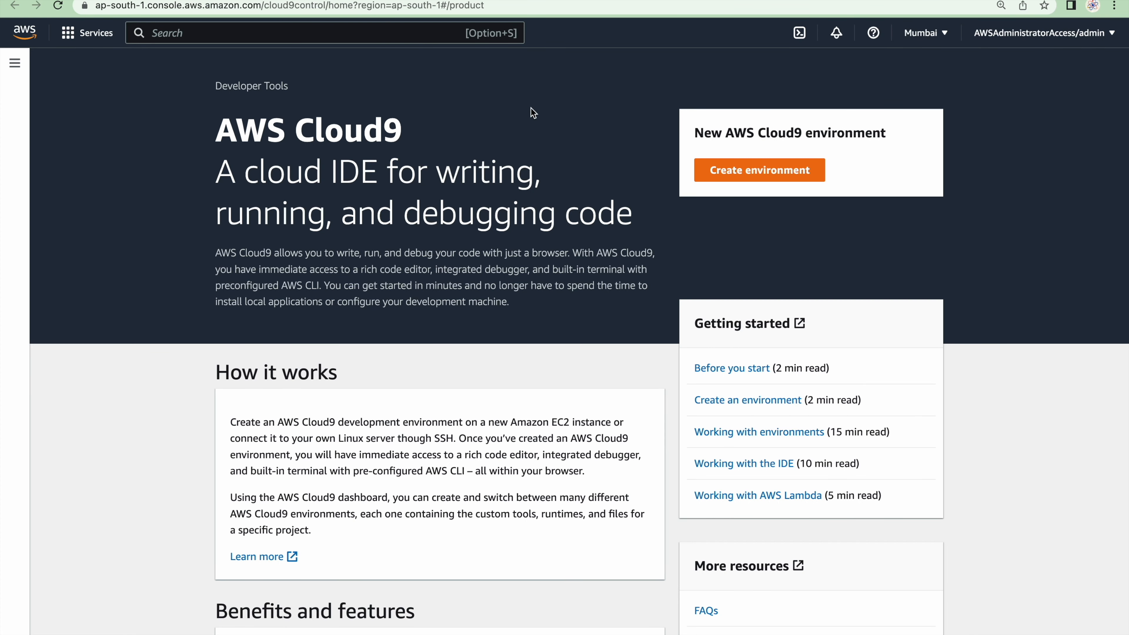
# Start a new Cloud9 environment with bastion as both its name and its description
pyautogui.click(772, 172)
pyautogui.click(256, 226)
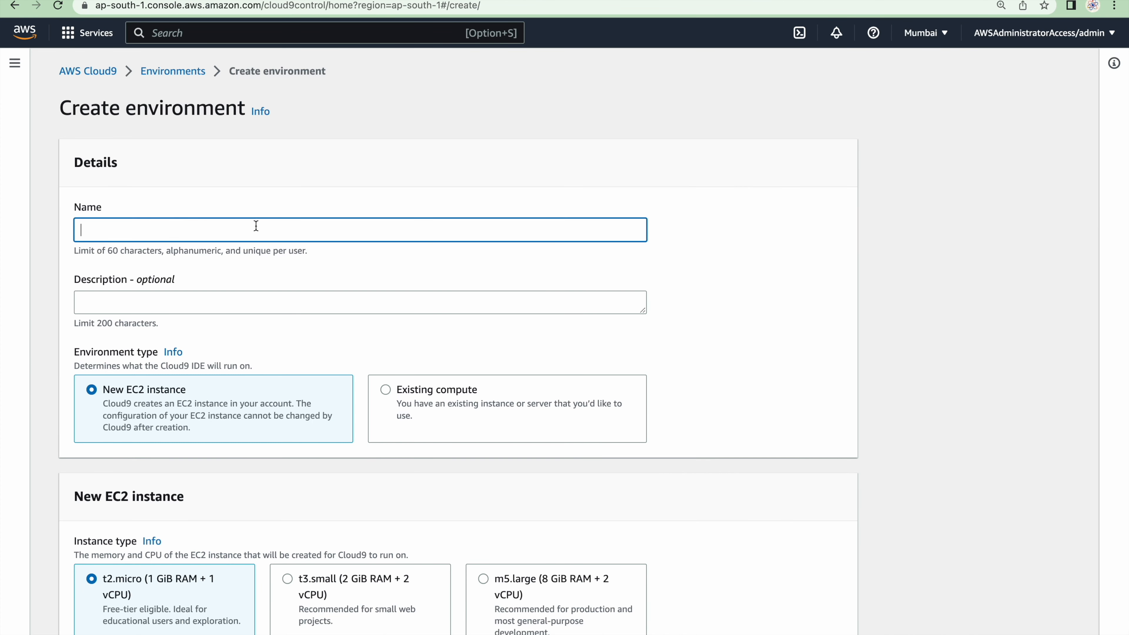
pyautogui.write('bastion')
pyautogui.scroll(-2, 289, 373)
pyautogui.press('super+a')
pyautogui.press('super+c')
pyautogui.click(198, 228)
pyautogui.press('super+v')
pyautogui.scroll(-1, 197, 227)
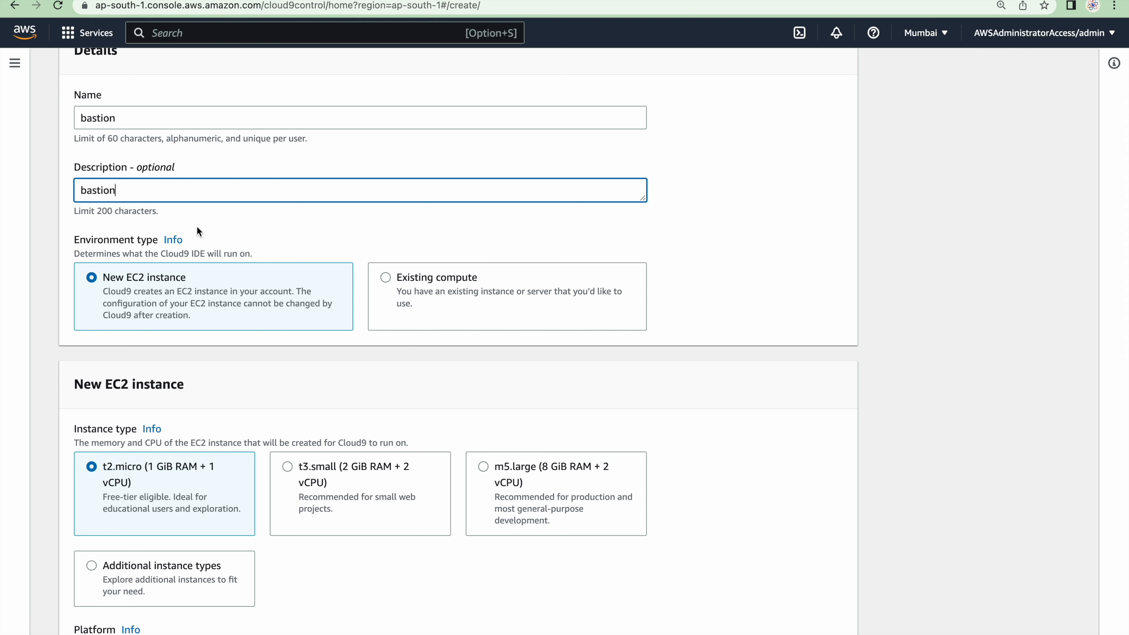
# Check the environment's instance, platform, timeout and connection settings, and expand the VPC settings to examine the VPC and subnet
pyautogui.scroll(-10, 197, 226)
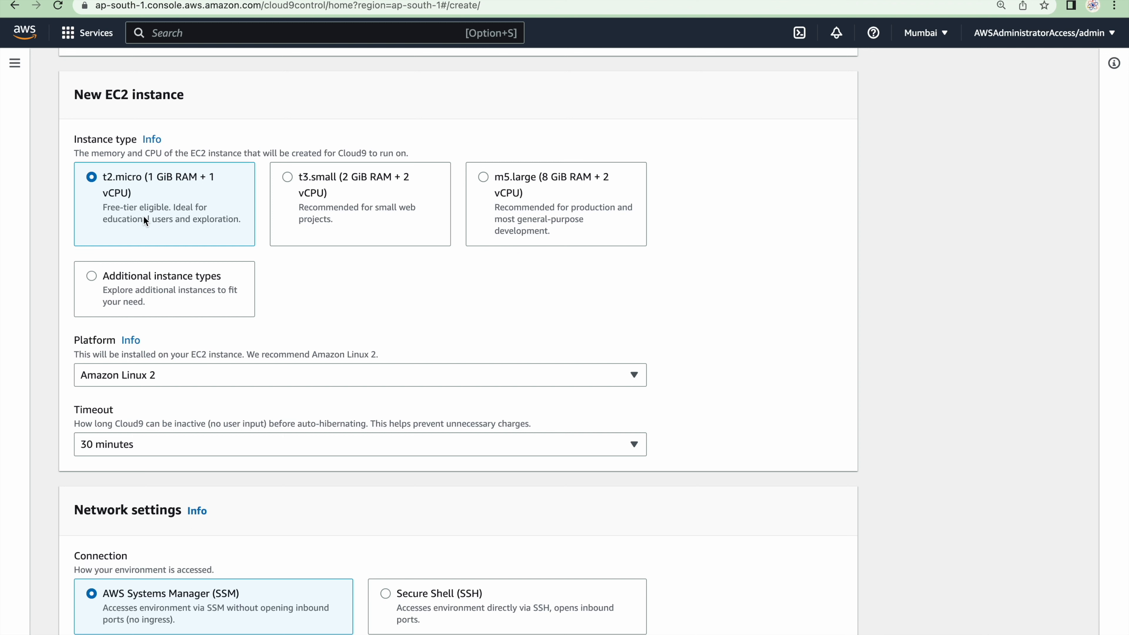
pyautogui.scroll(-4, 163, 327)
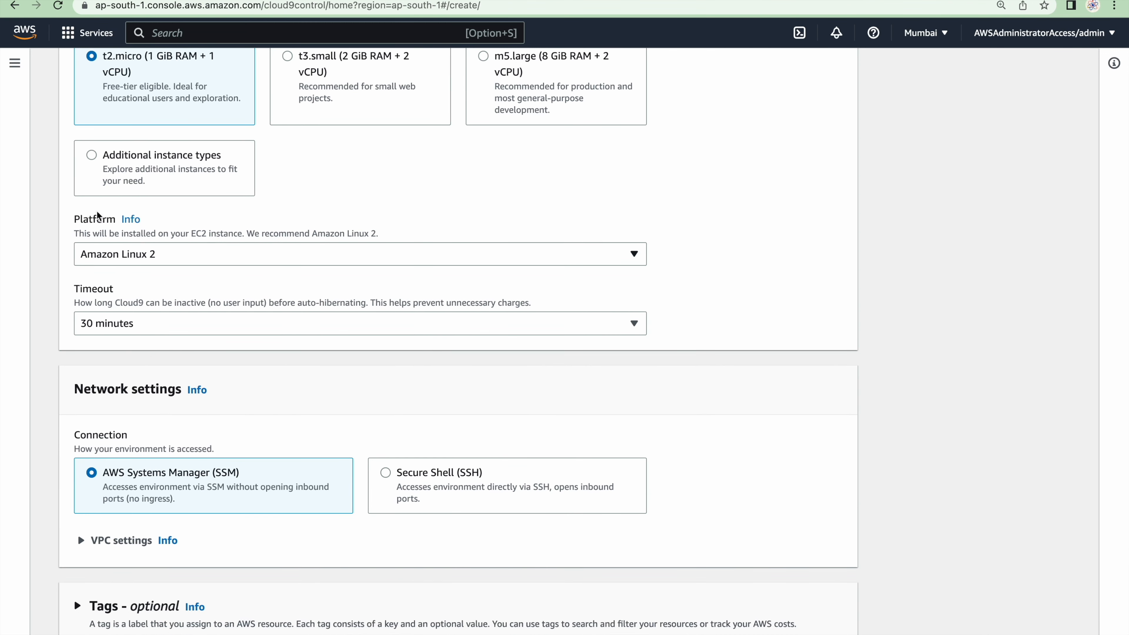
pyautogui.scroll(-4, 149, 384)
pyautogui.scroll(-1, 147, 405)
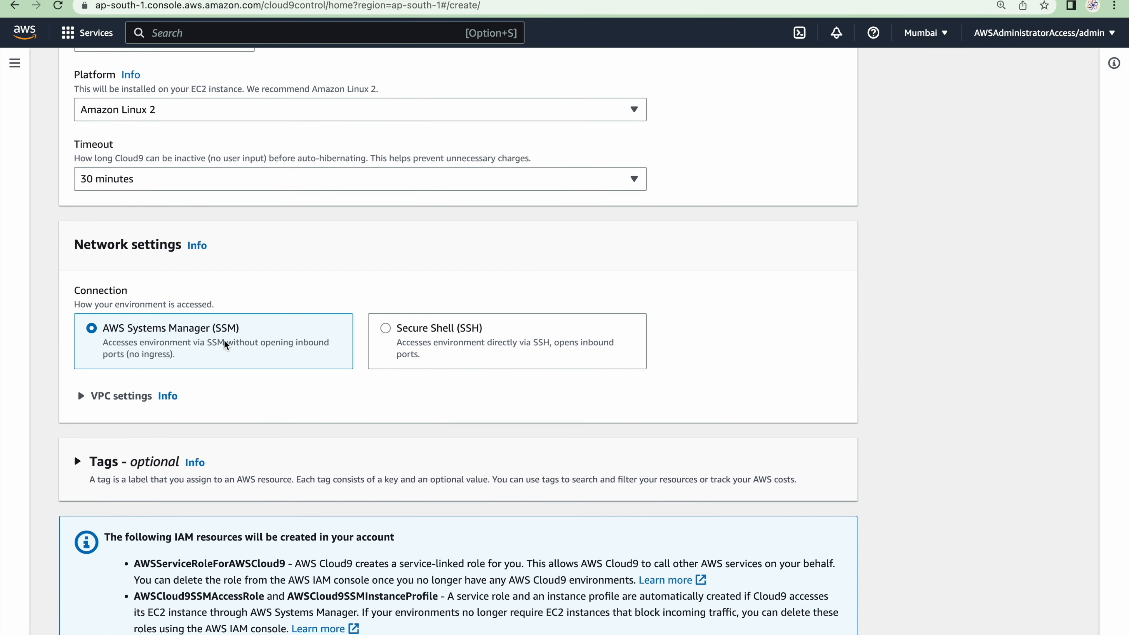
pyautogui.click(121, 396)
pyautogui.scroll(-4, 134, 356)
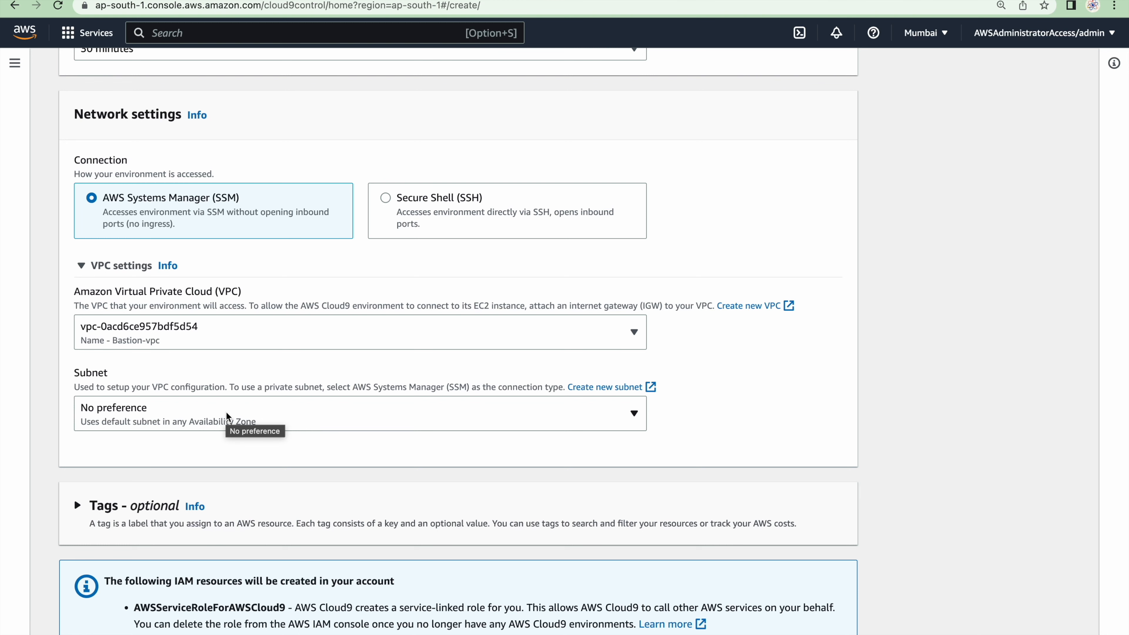
pyautogui.scroll(-2, 226, 412)
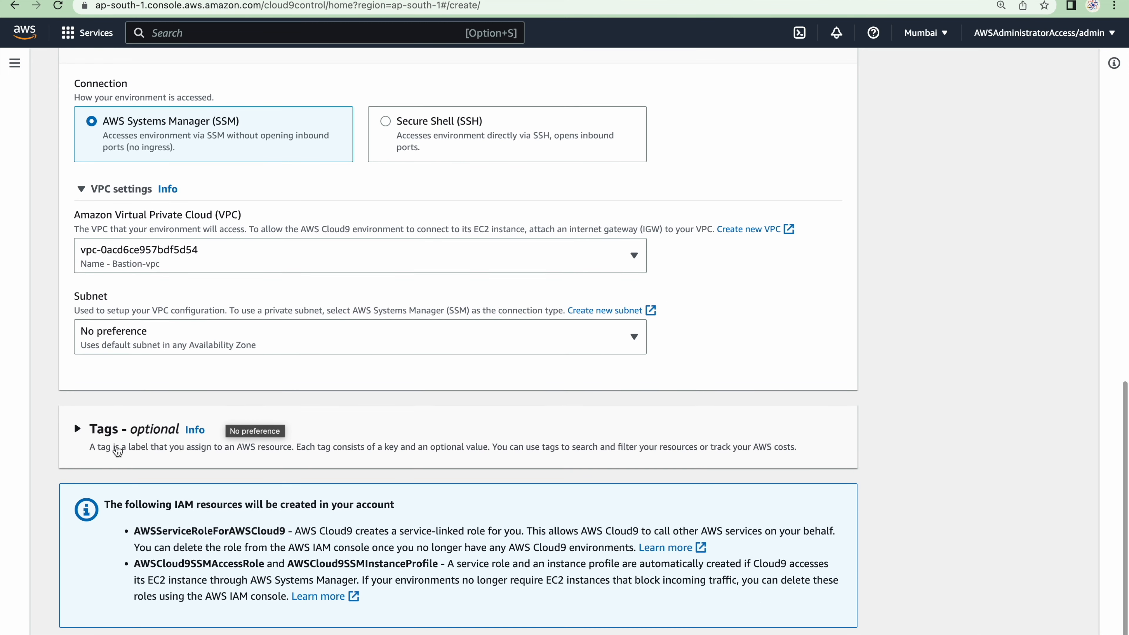
# Add a tag with key org and value thecloudworld to the environment, and create the environment
pyautogui.click(93, 431)
pyautogui.click(143, 522)
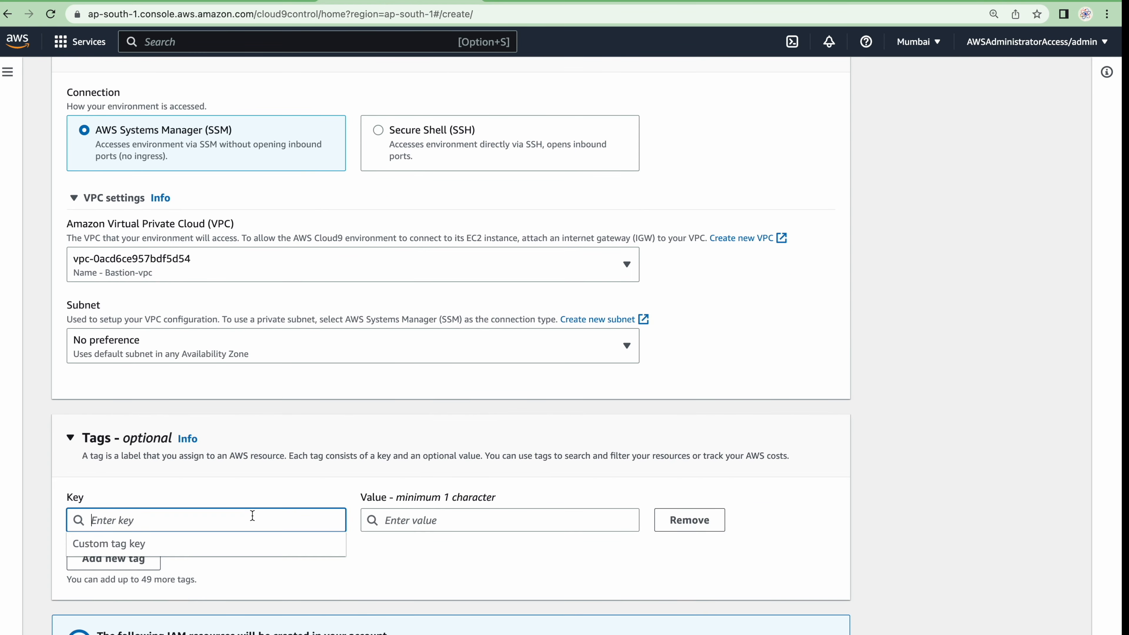
pyautogui.write('org')
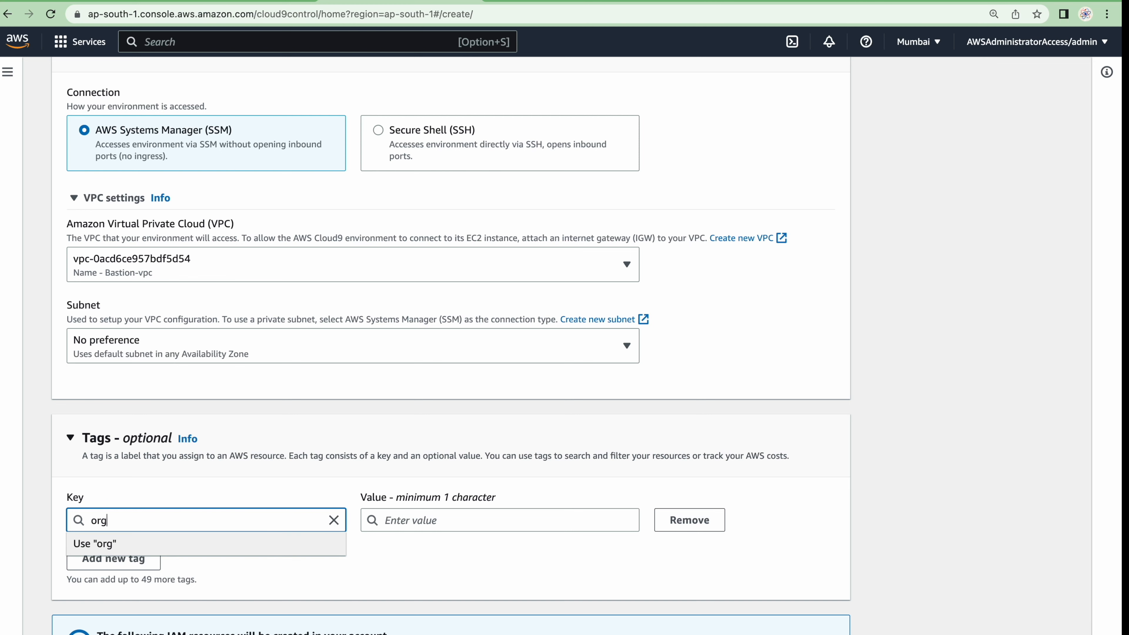
pyautogui.press('Tab')
pyautogui.write('thecloudworl')
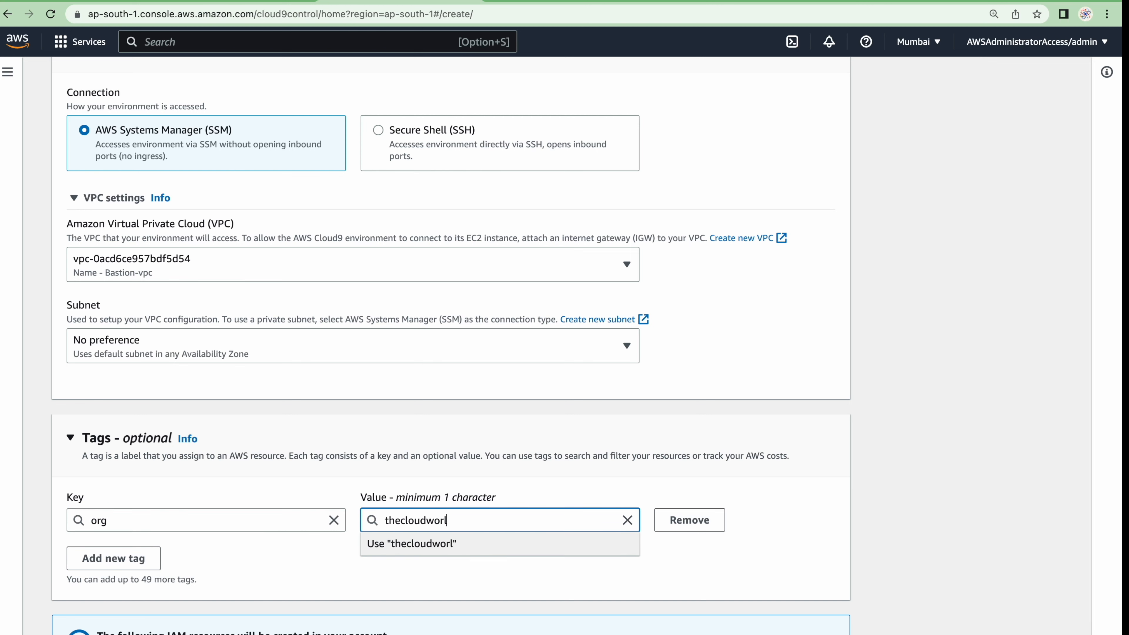
pyautogui.write('d')
pyautogui.click(500, 519)
pyautogui.write('d')
pyautogui.click(223, 518)
pyautogui.press('BackSpace')
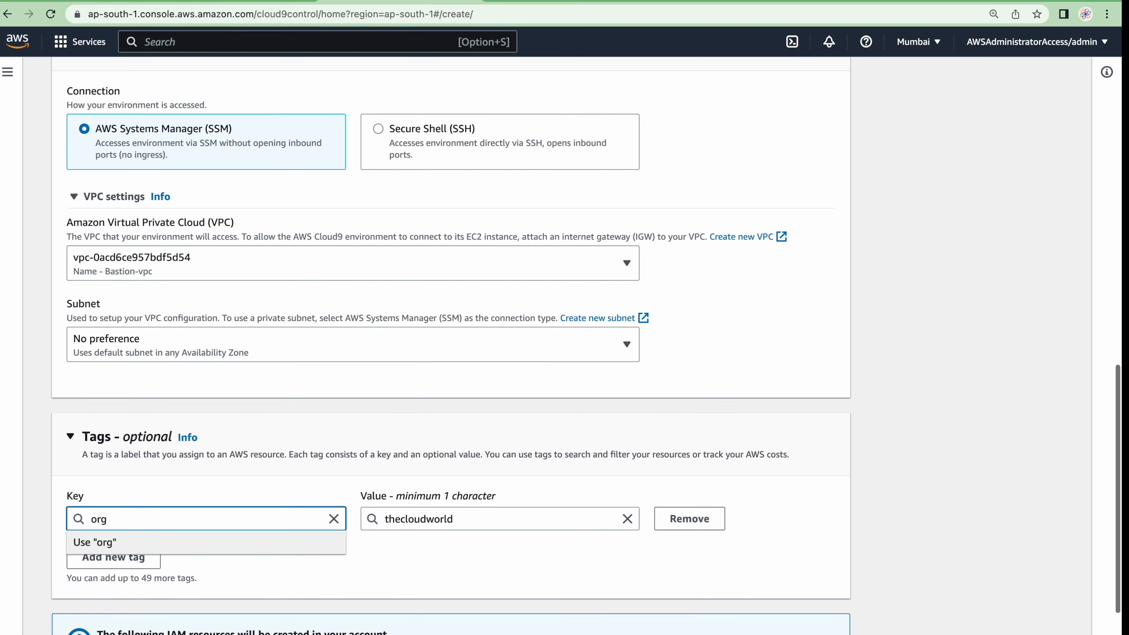
pyautogui.scroll(-4, 240, 494)
pyautogui.click(811, 617)
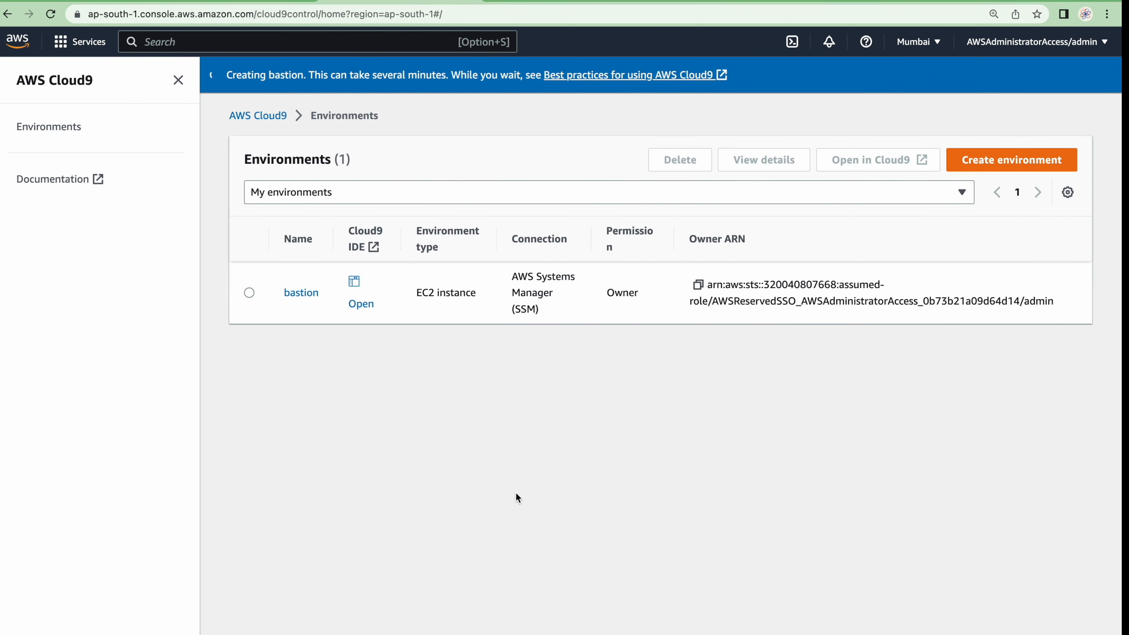
# Read the Step 3 instructions in the GitHub guide on configuring AWS credentials with an IAM user or SSO temporary credentials
pyautogui.hotkey('ctrl', 'Right')
pyautogui.scroll(-3, 516, 492)
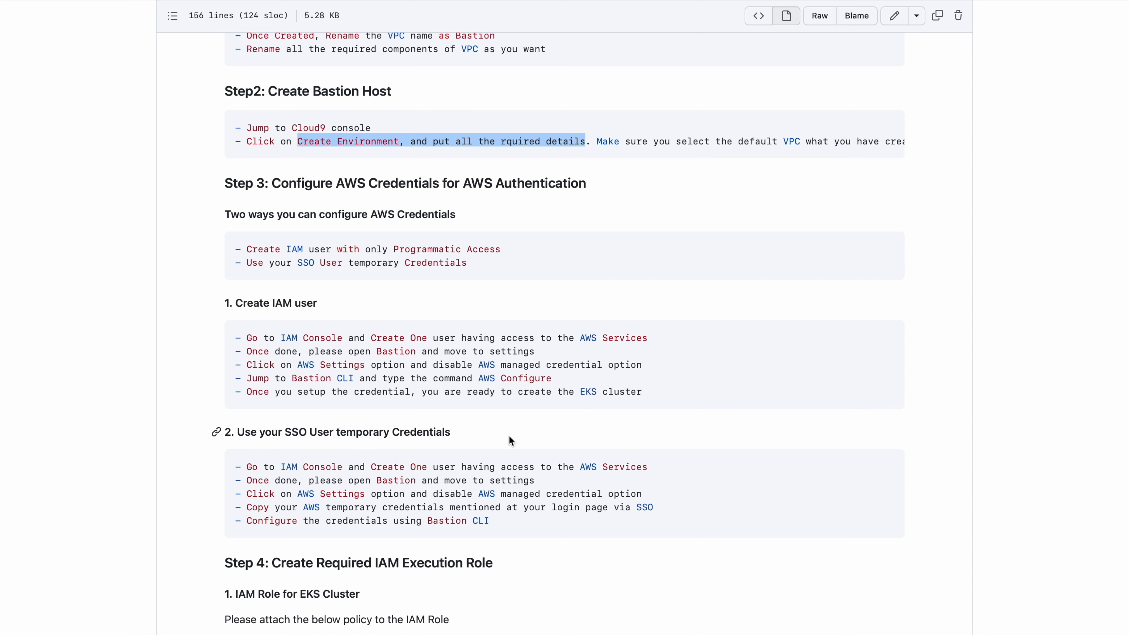
pyautogui.scroll(-1, 510, 438)
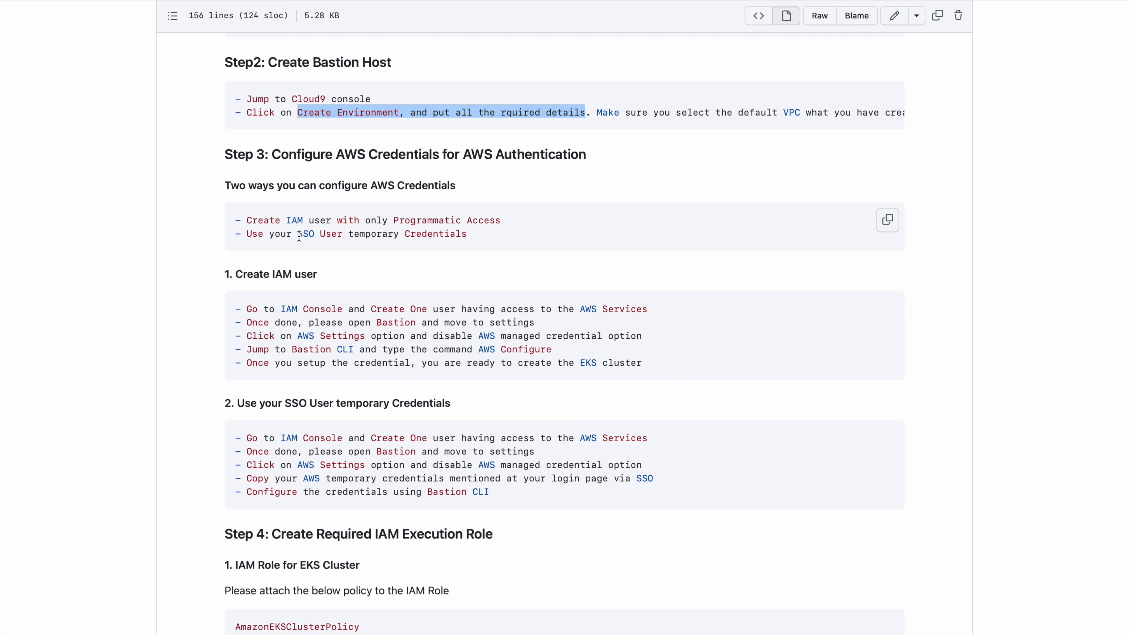
pyautogui.moveTo(299, 236); pyautogui.dragTo(453, 241)
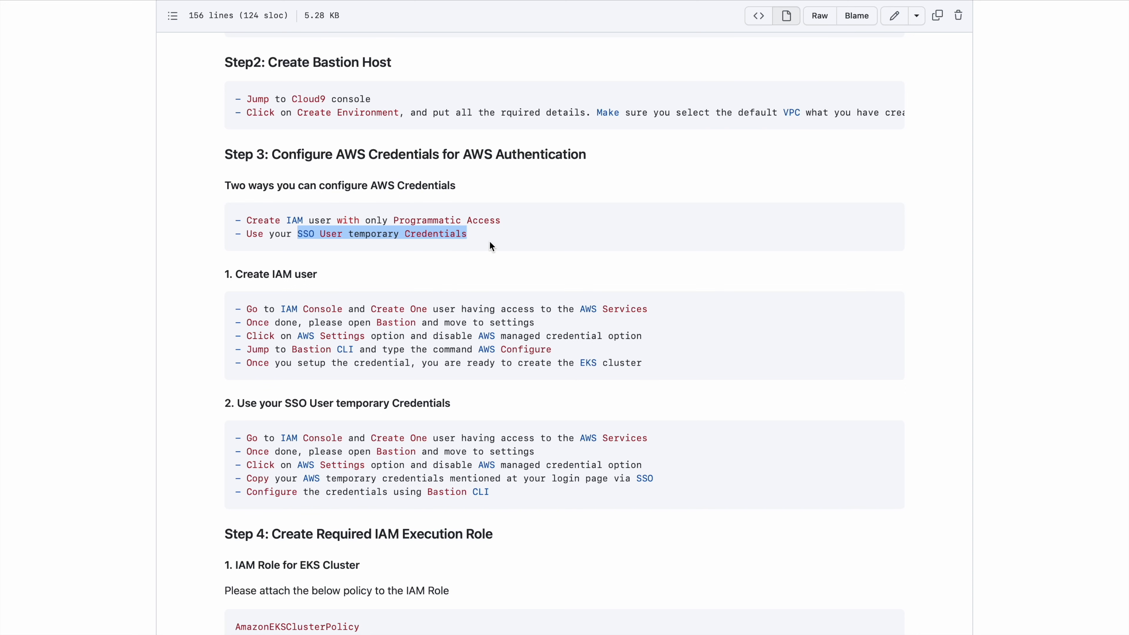
pyautogui.click(476, 235)
pyautogui.moveTo(472, 235); pyautogui.dragTo(308, 239)
pyautogui.click(307, 240)
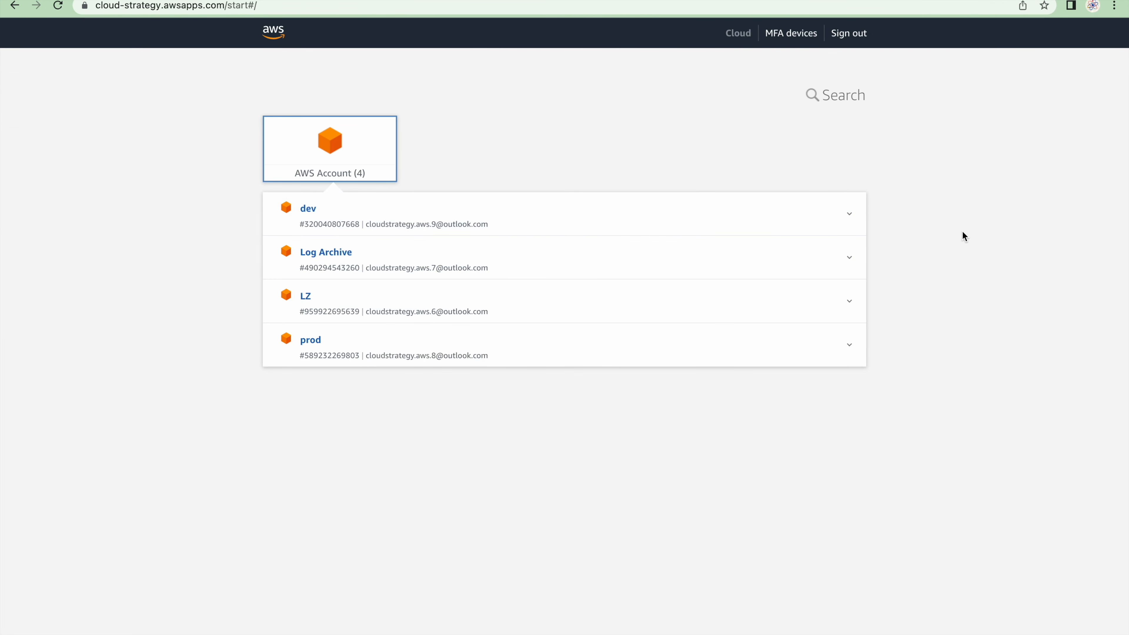
# Copy the macOS and Linux environment variable commands with the AWSAdministratorAccess credentials of the dev account, and close the credentials dialog
pyautogui.click(787, 217)
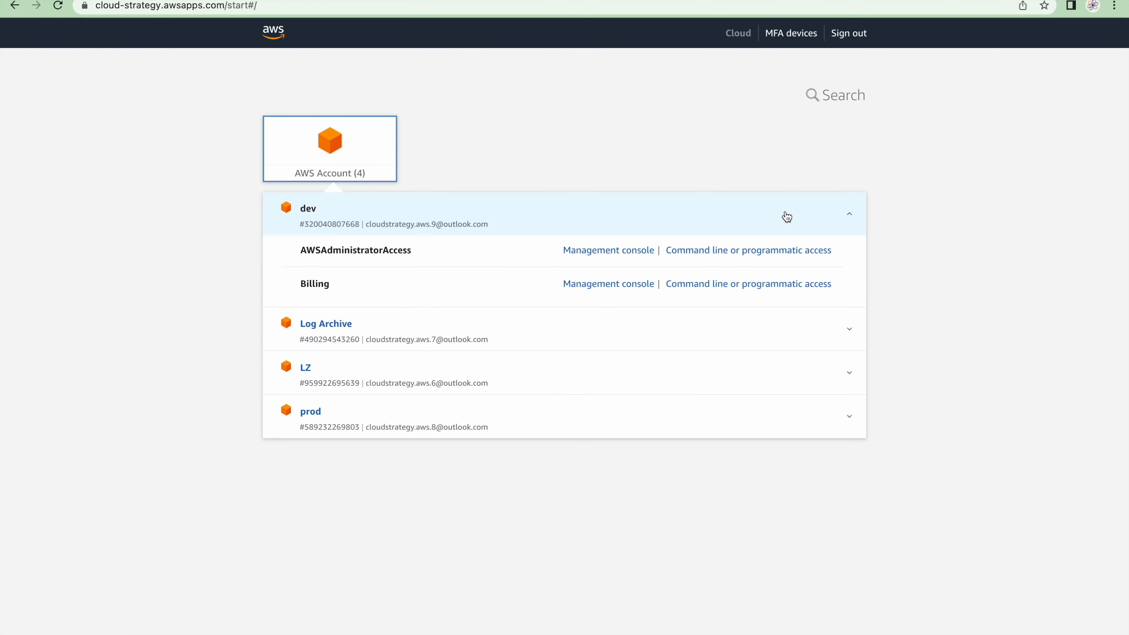
pyautogui.click(711, 254)
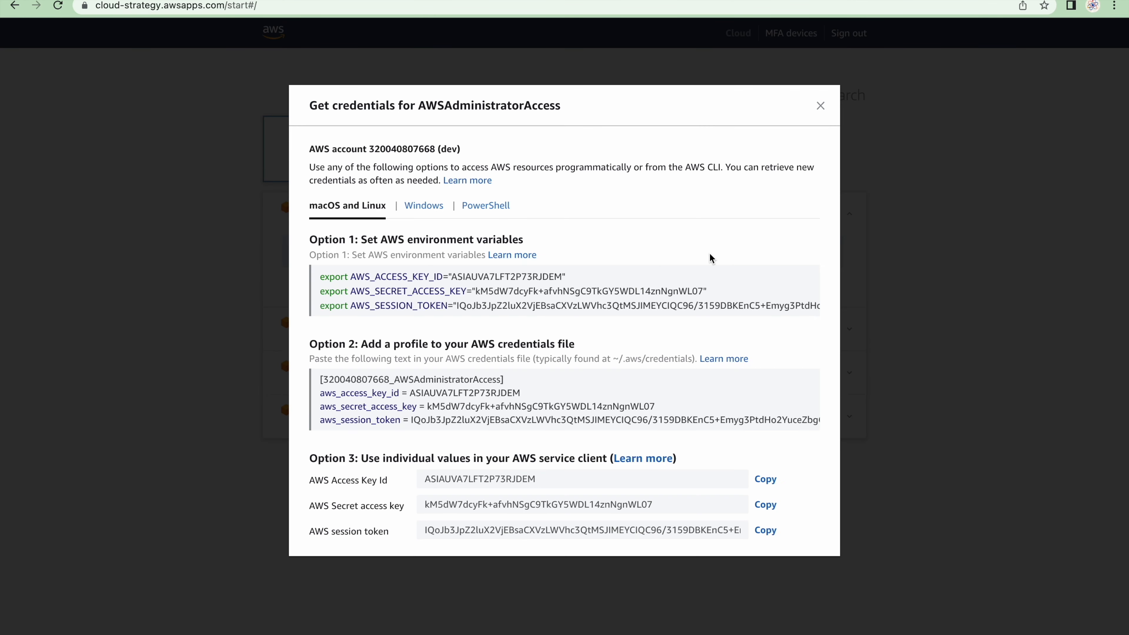
pyautogui.click(528, 295)
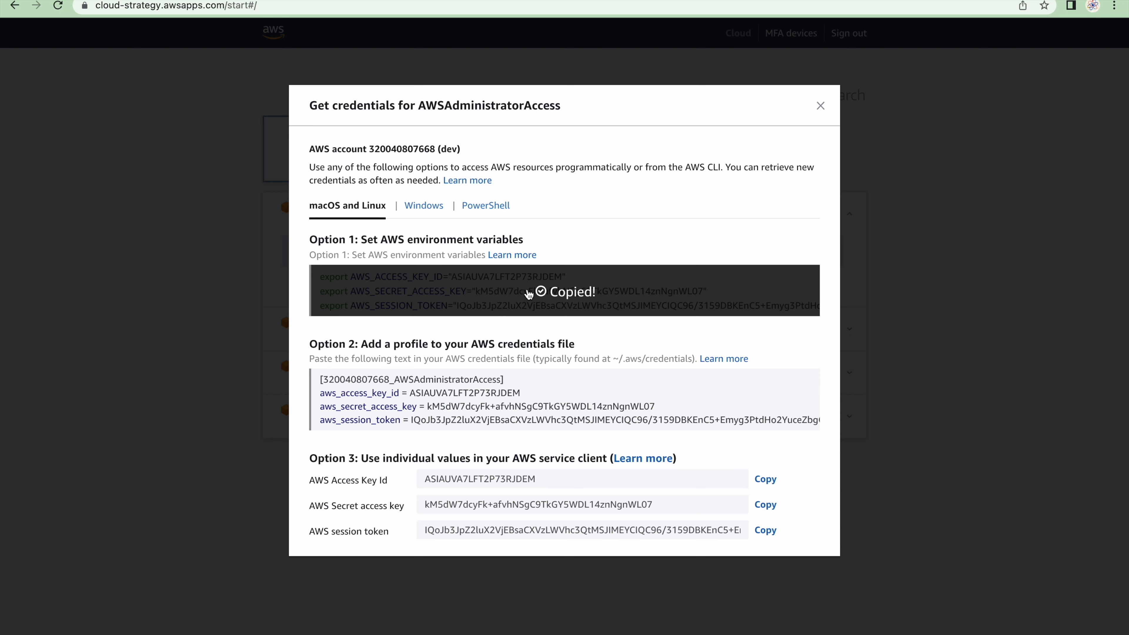
pyautogui.click(524, 301)
pyautogui.click(820, 106)
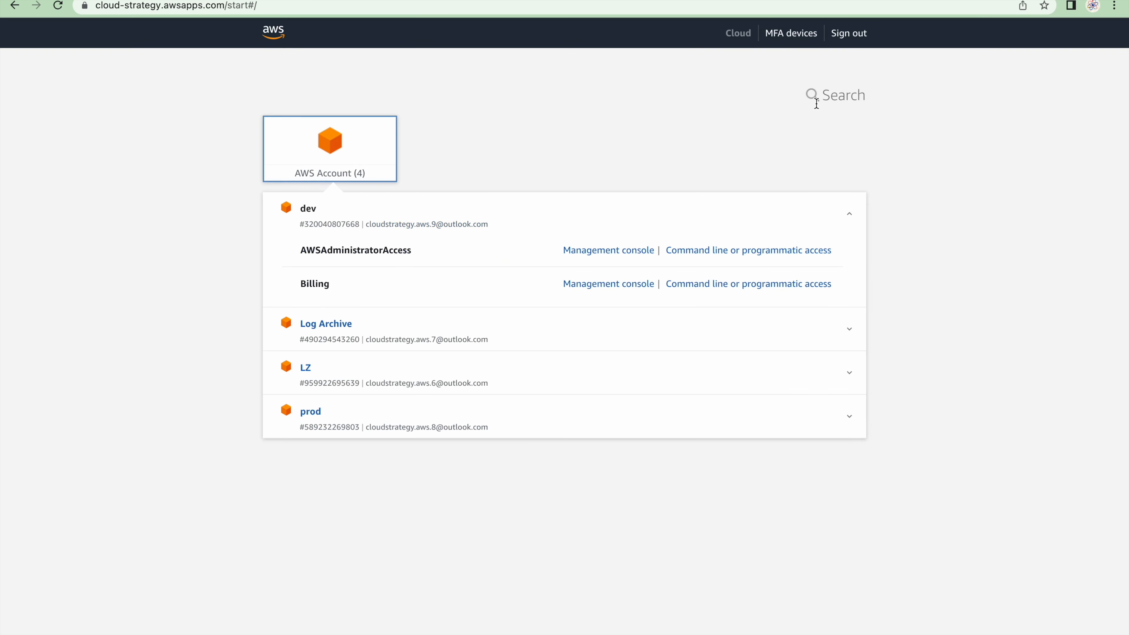
pyautogui.click(503, 210)
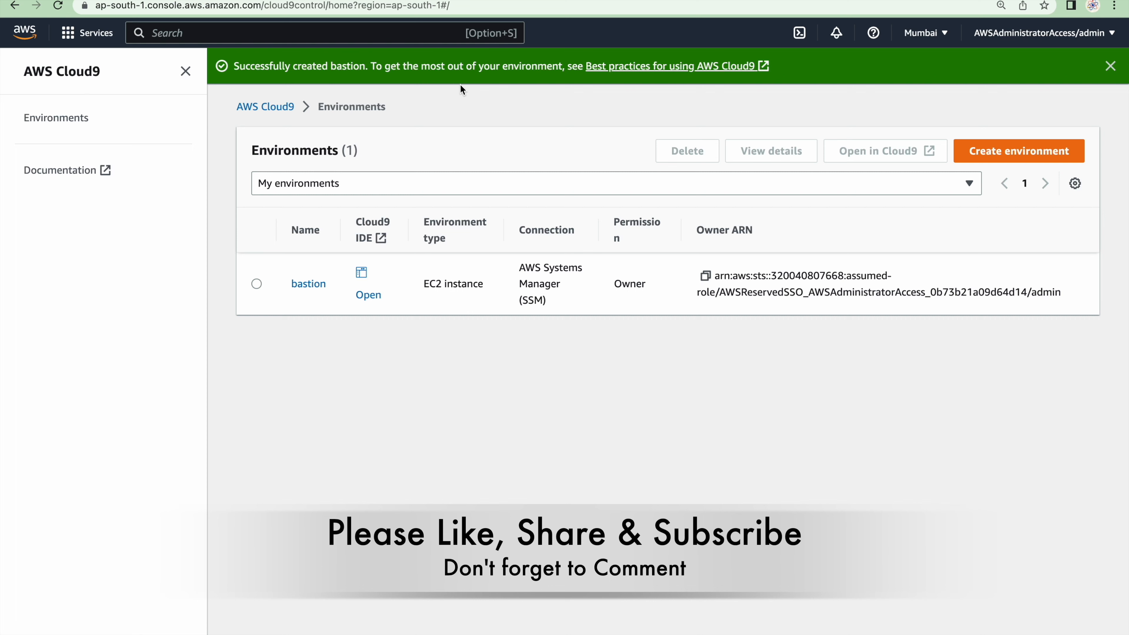
# Open the bastion environment in Cloud9, close its Welcome page, and turn off AWS managed temporary credentials in the AWS settings
pyautogui.click(376, 293)
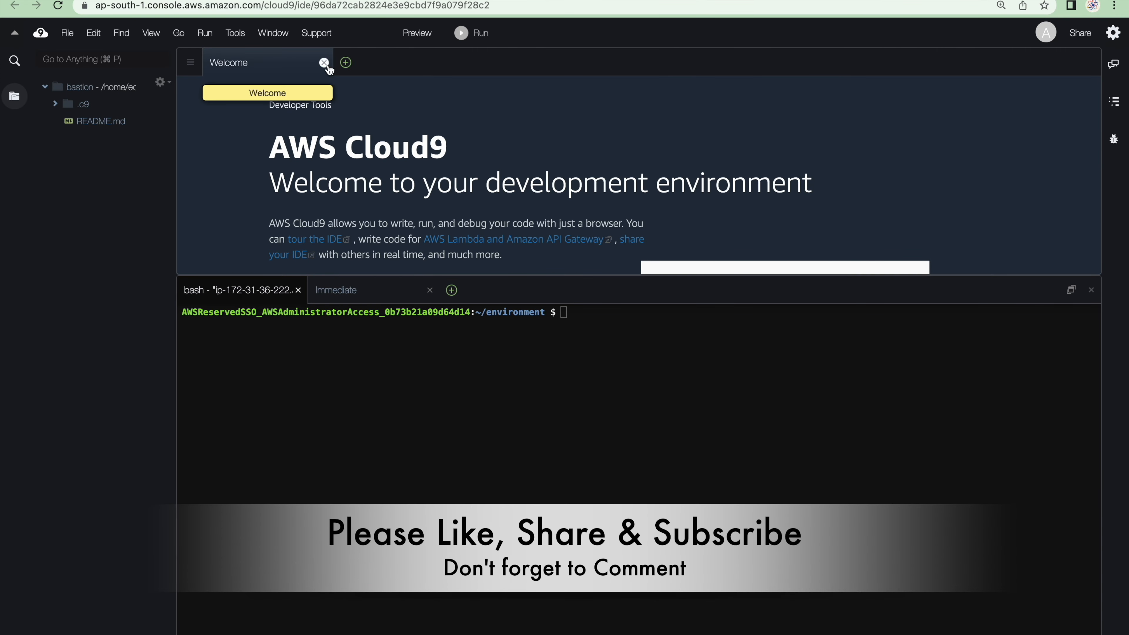
pyautogui.click(323, 63)
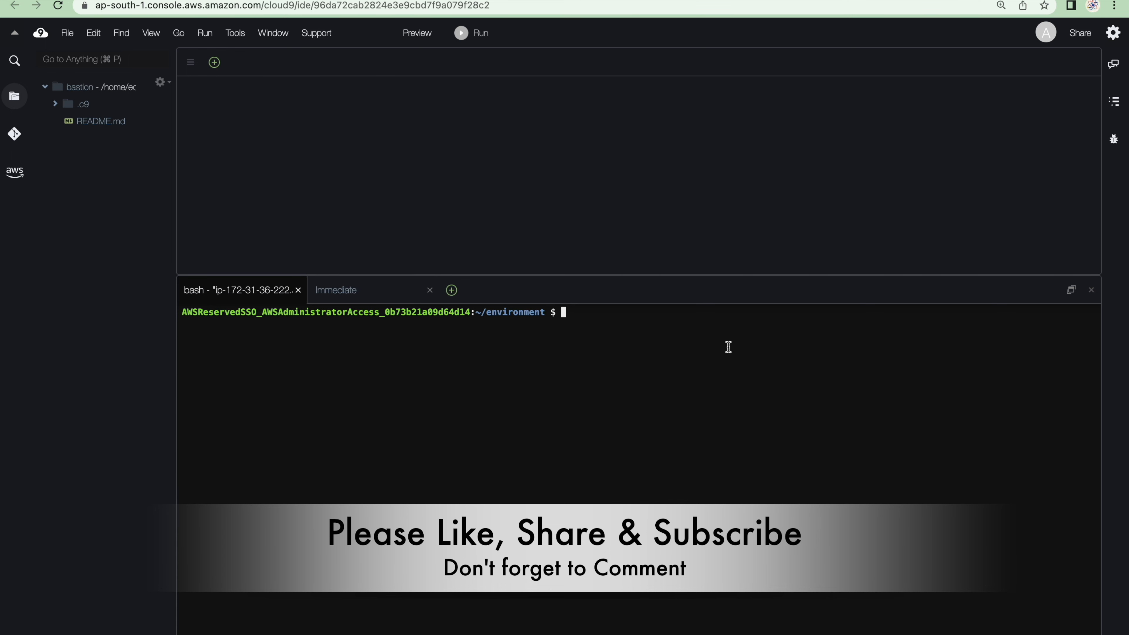
pyautogui.click(1117, 35)
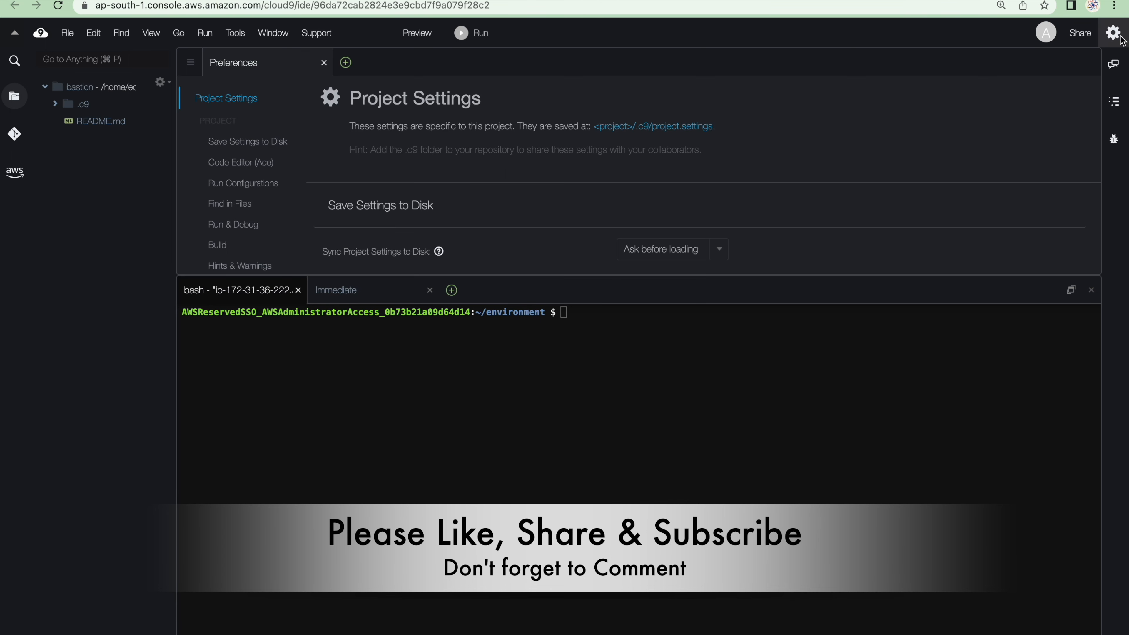
pyautogui.scroll(-5, 259, 211)
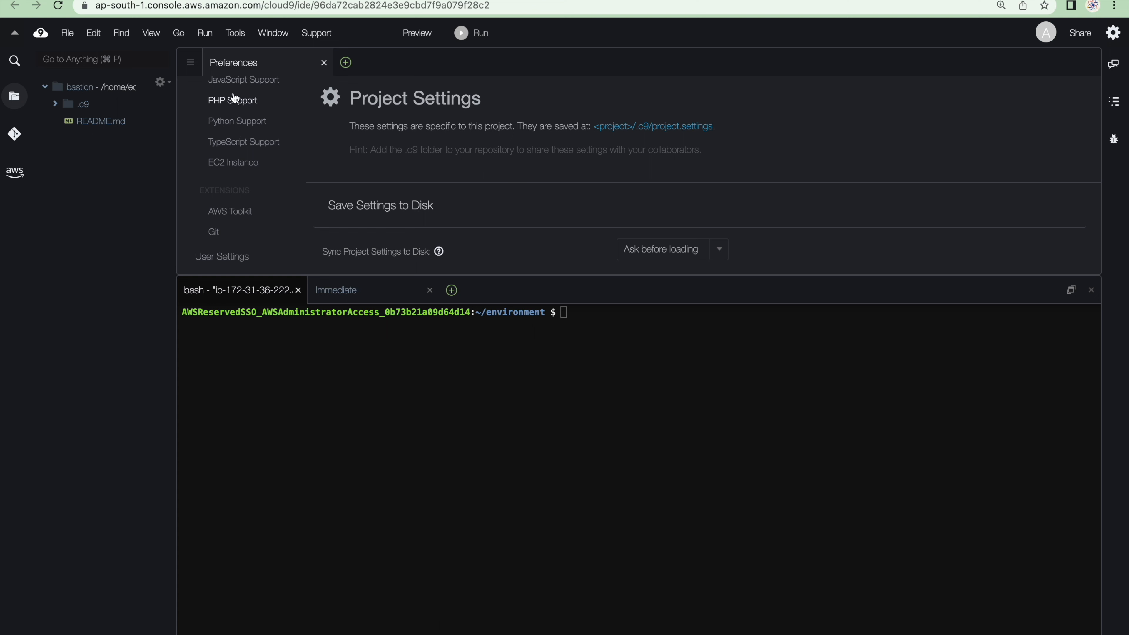
pyautogui.scroll(-5, 235, 182)
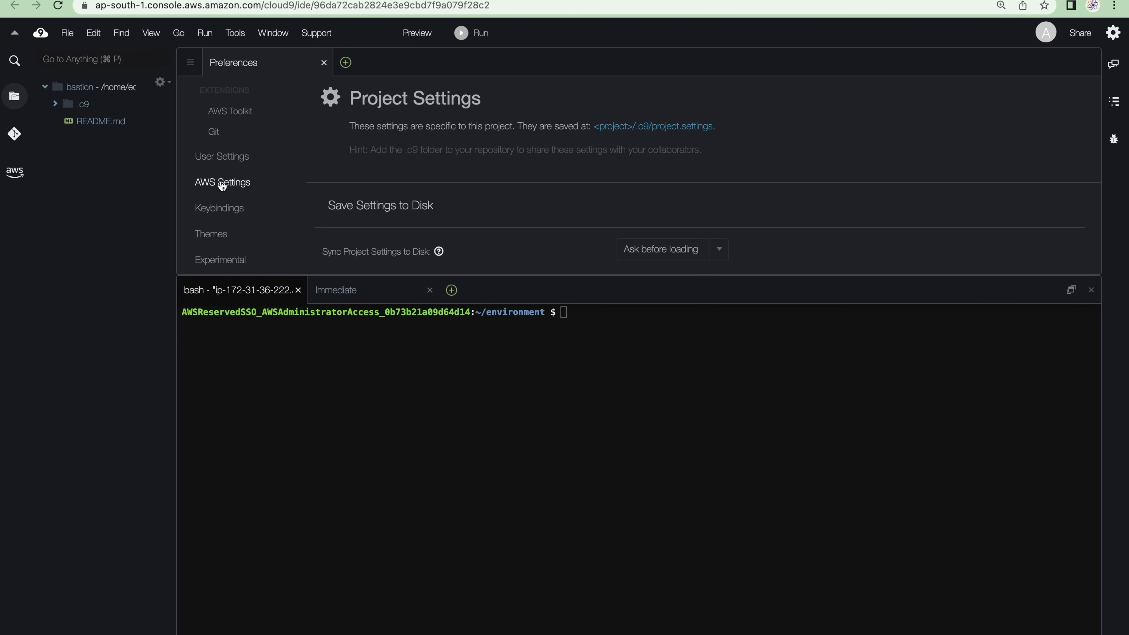
pyautogui.click(223, 183)
pyautogui.scroll(-4, 415, 252)
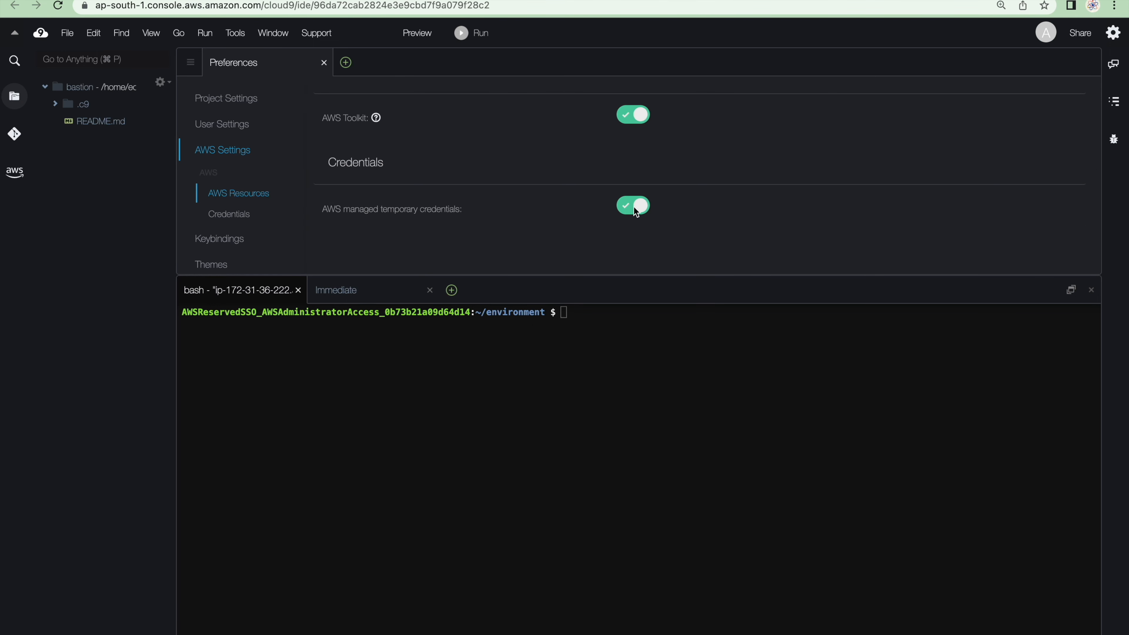
pyautogui.click(635, 211)
# Paste the copied export commands for the AWS access key ID, secret access key and session token into the bastion terminal and run them
pyautogui.click(636, 358)
pyautogui.press('super+v')
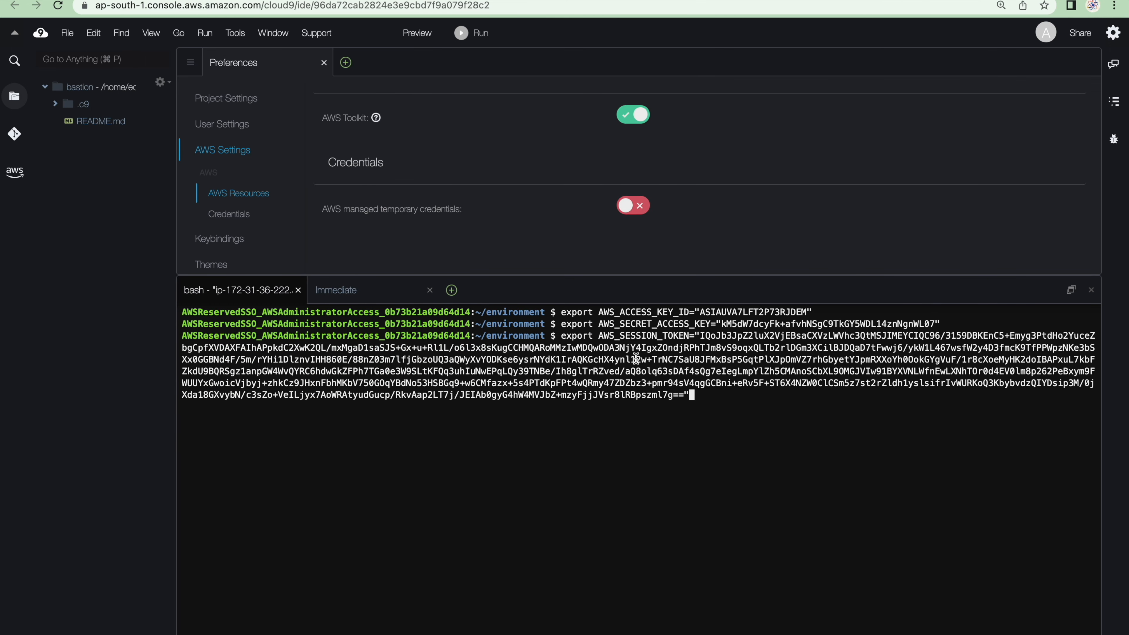
pyautogui.press('Return')
pyautogui.press('Return')
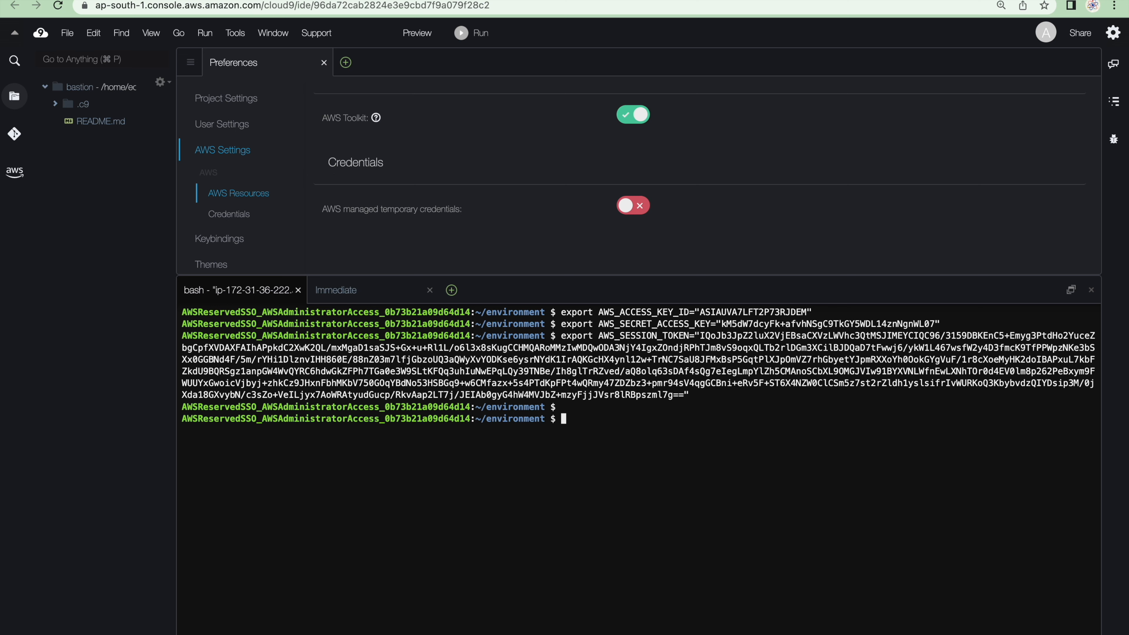
# Run aws configure in the terminal, leaving the access key, secret key, default region and output format at None
pyautogui.write('aws configure')
pyautogui.press('Return')
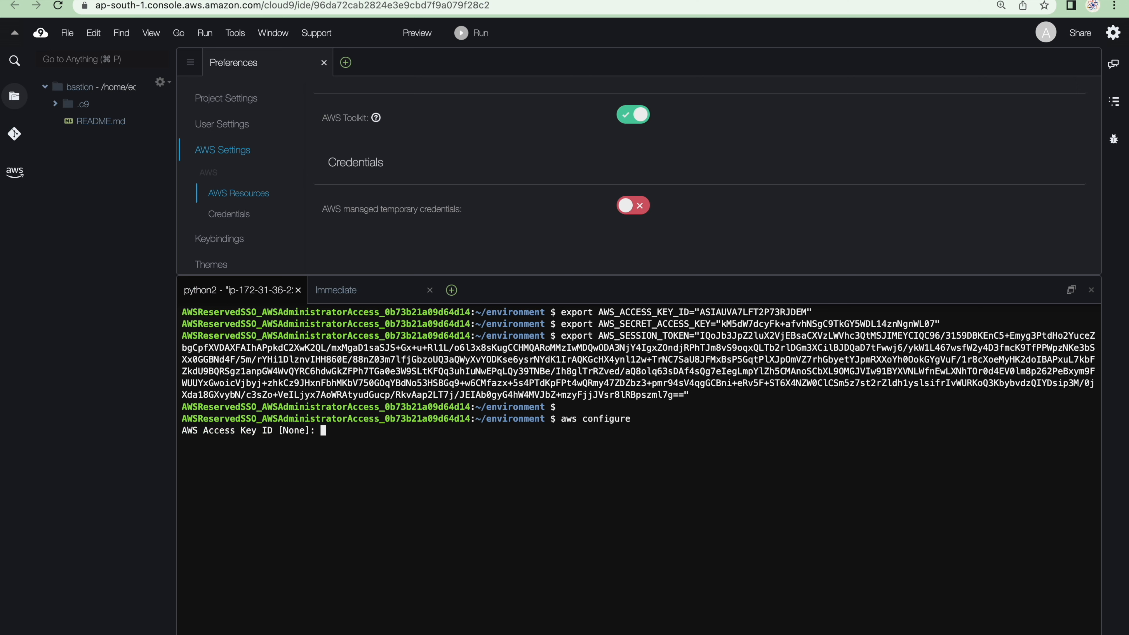
pyautogui.press('Return')
pyautogui.press('Return')
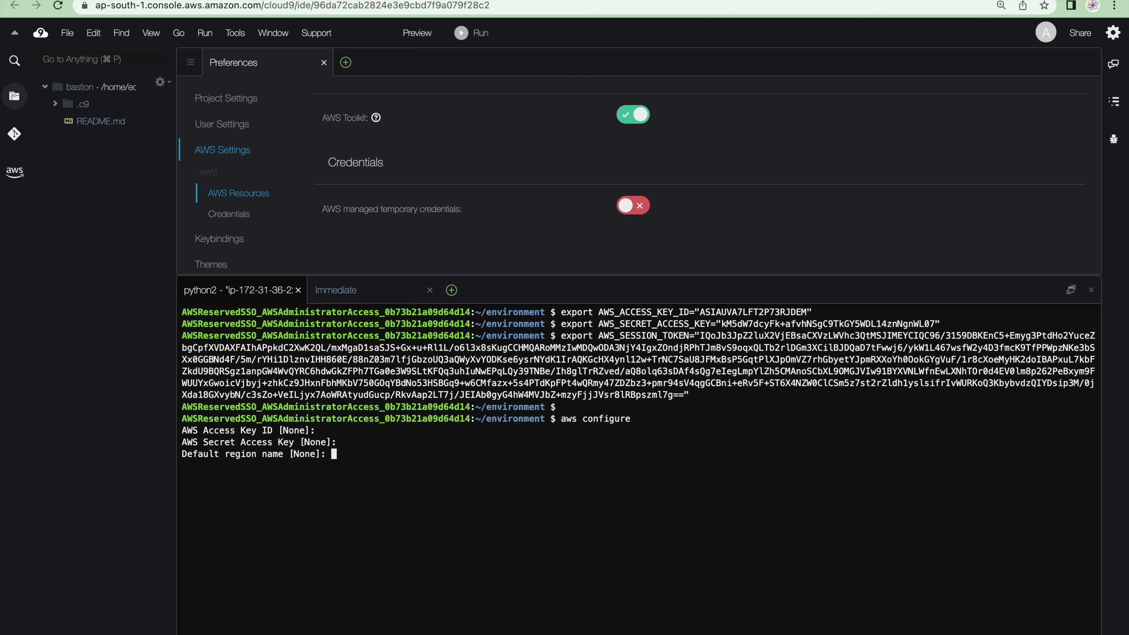
pyautogui.press('Return')
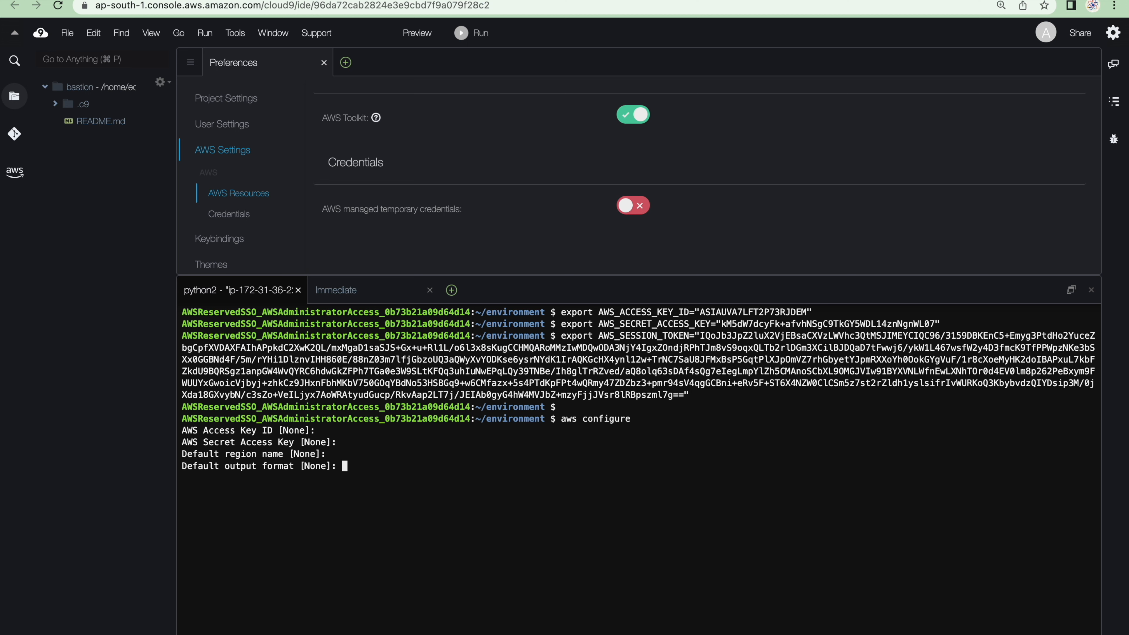
pyautogui.press('Return')
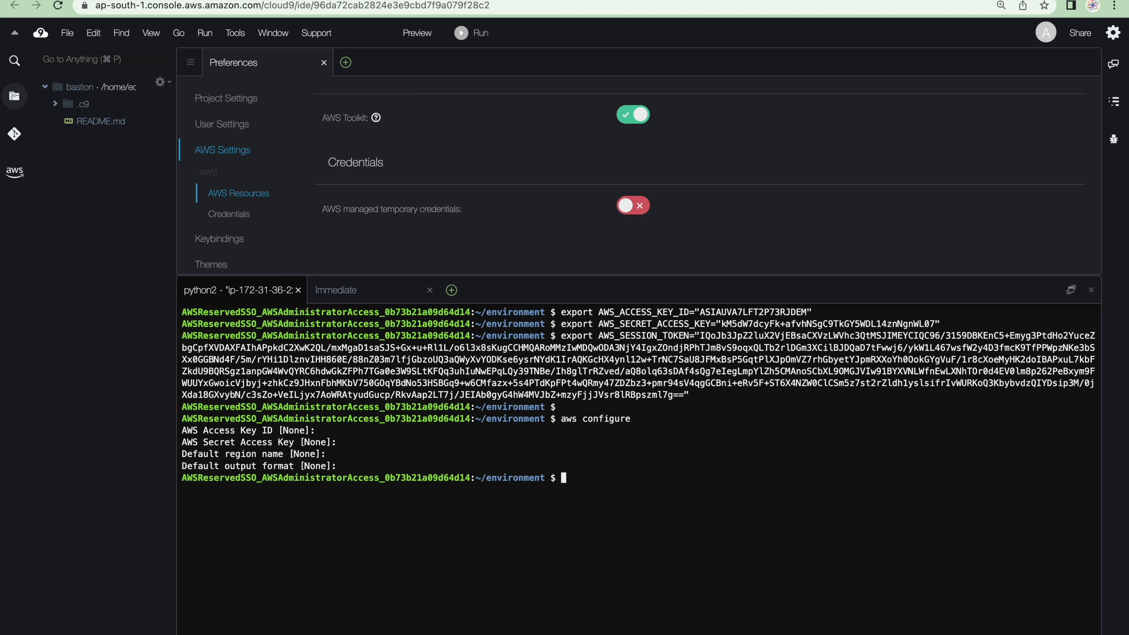
# Clear the terminal with the clear command and close the Preferences page
pyautogui.moveTo(691, 395); pyautogui.dragTo(729, 446)
pyautogui.click(705, 484)
pyautogui.write('clear')
pyautogui.press('Return')
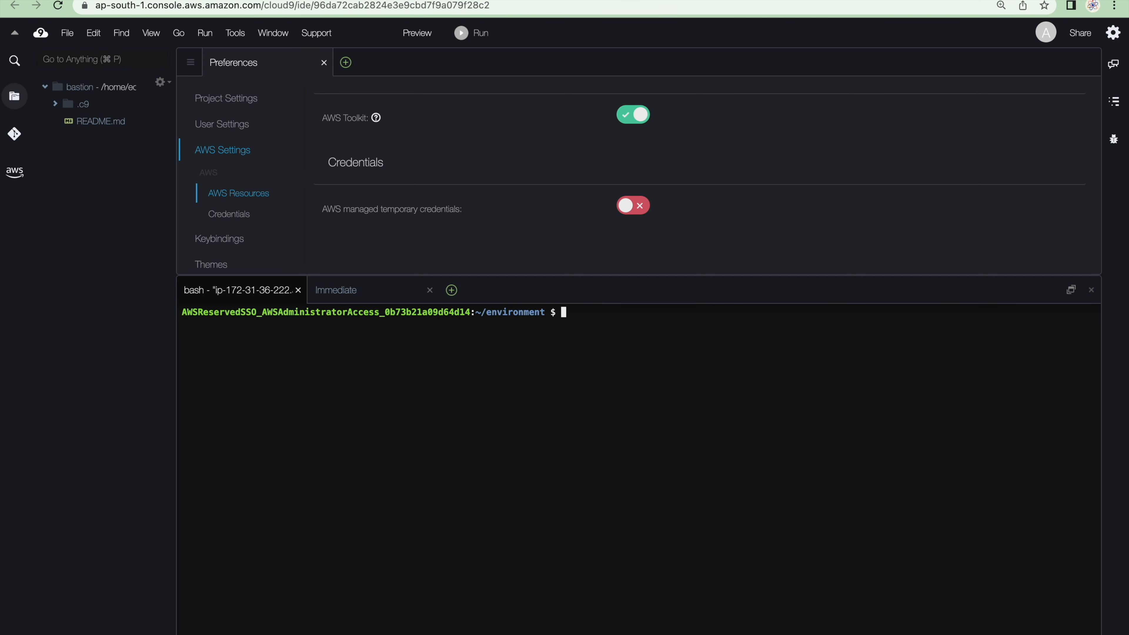
pyautogui.click(322, 63)
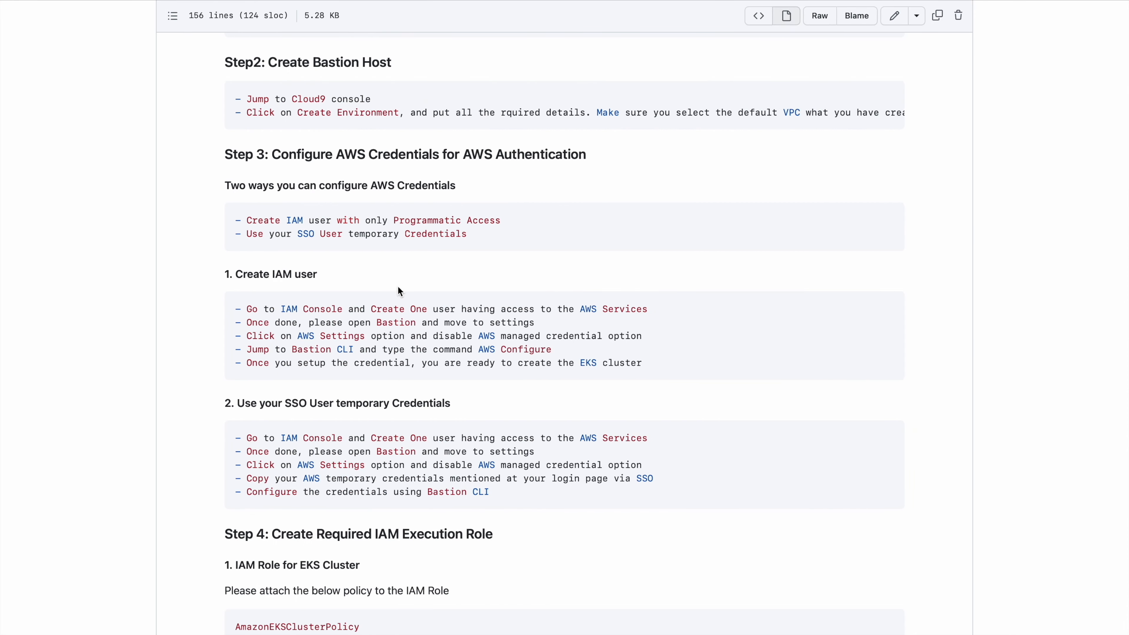
# Read Step 4 of the GitHub guide on creating the required IAM execution roles
pyautogui.scroll(-8, 400, 292)
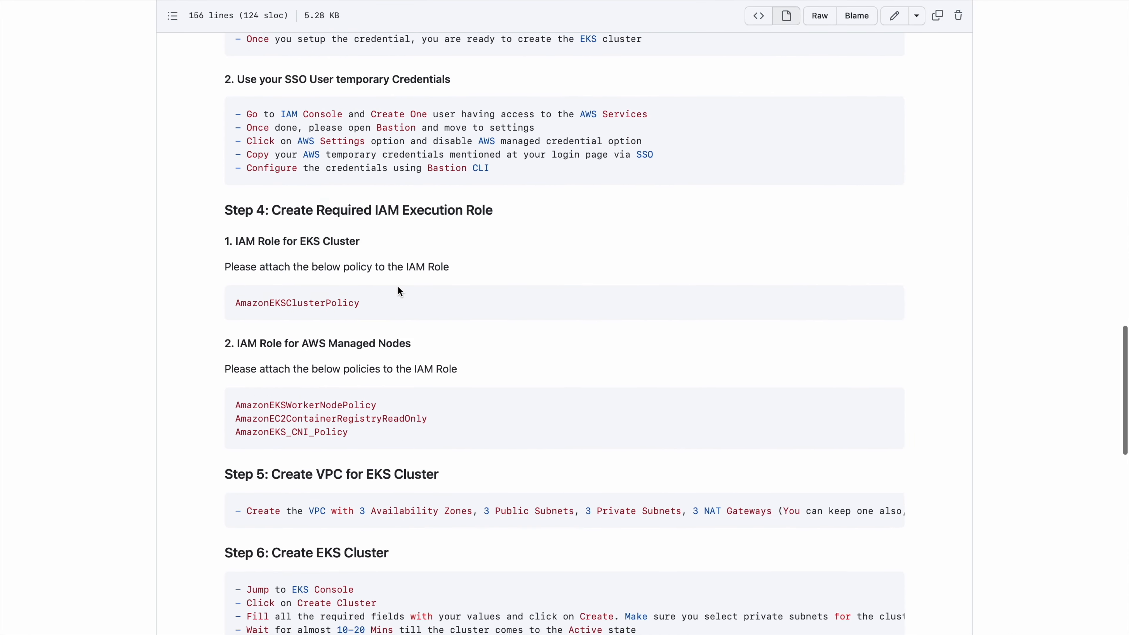
pyautogui.moveTo(272, 170); pyautogui.dragTo(511, 184)
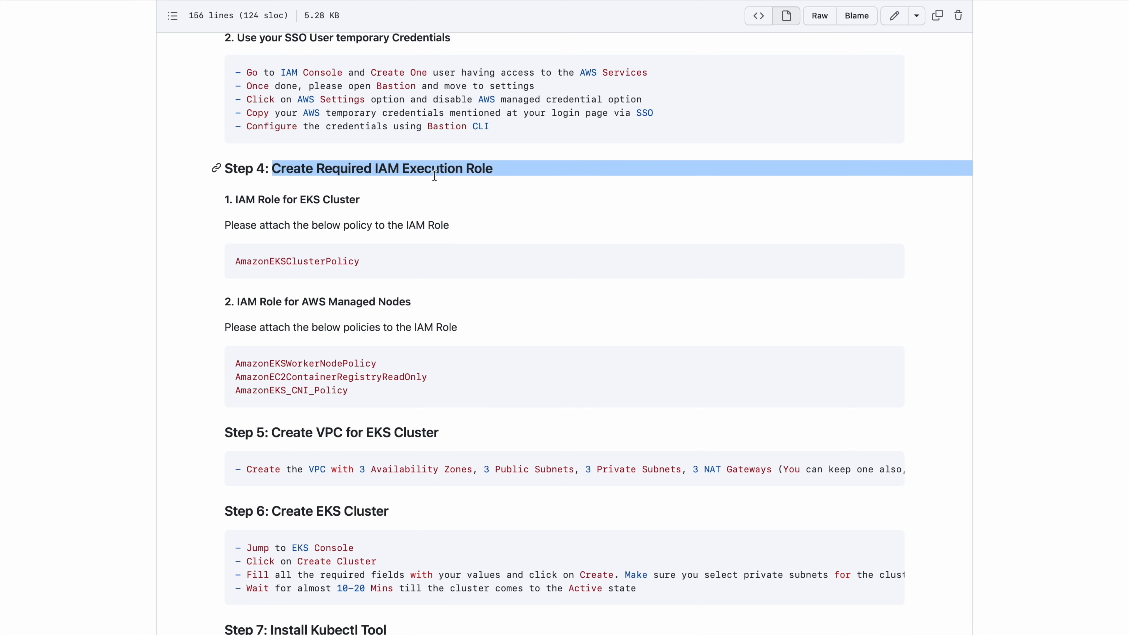
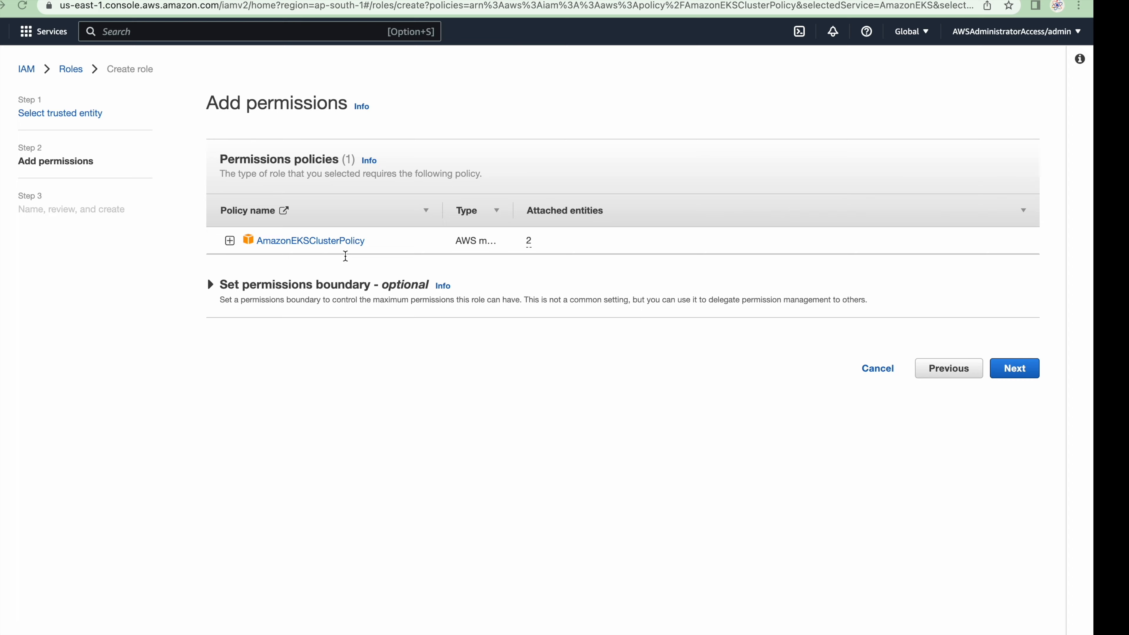
# Name the EKS role with the AmazonEKSClusterPolicy permission my-eks-cluster and create it
pyautogui.click(1021, 369)
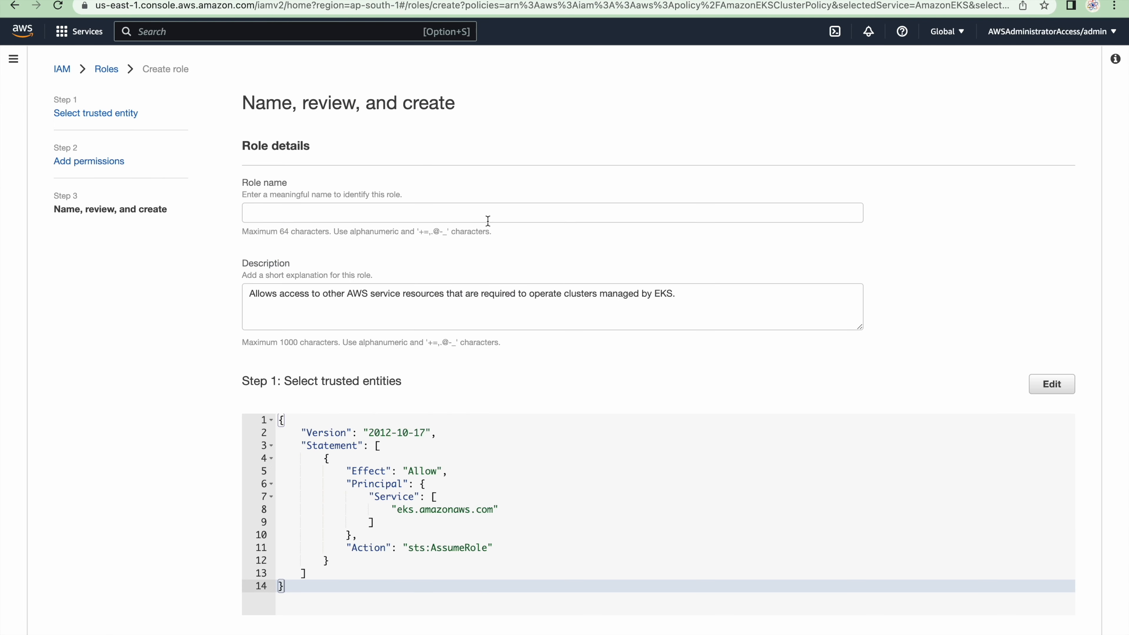
pyautogui.click(469, 215)
pyautogui.press('Escape')
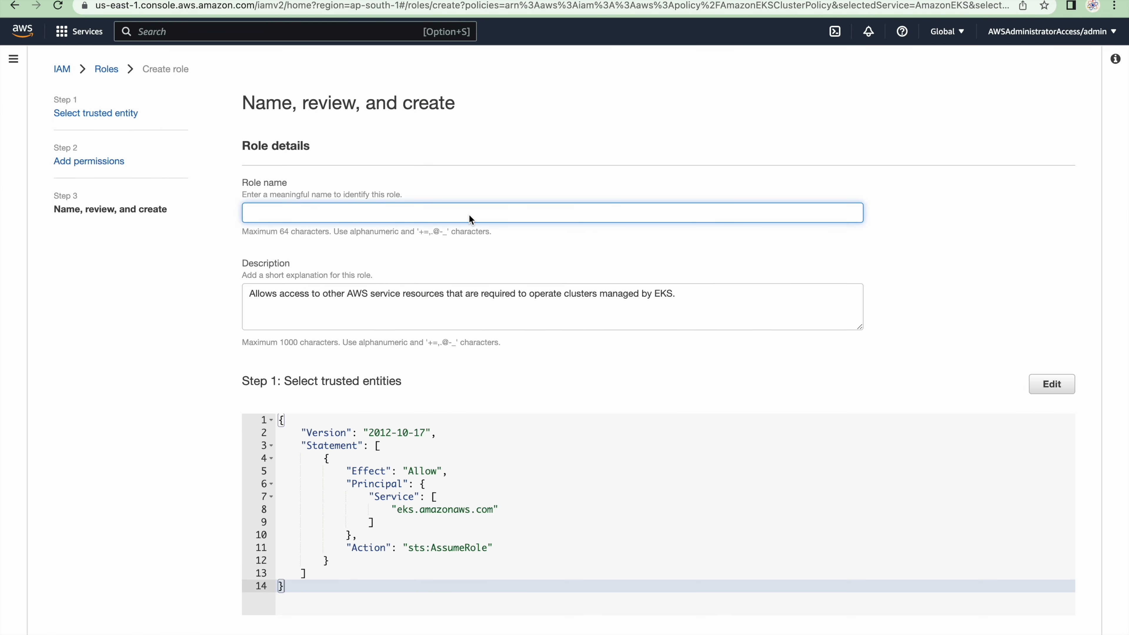
pyautogui.write('my-eks-clisste')
pyautogui.scroll(-8, 544, 380)
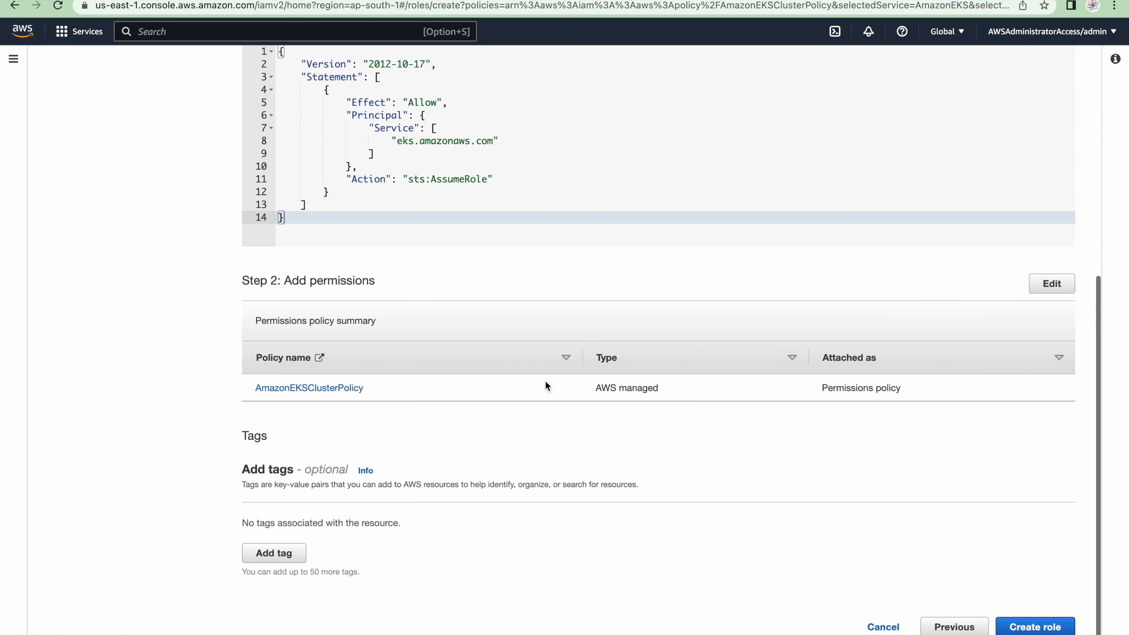
pyautogui.click(1021, 627)
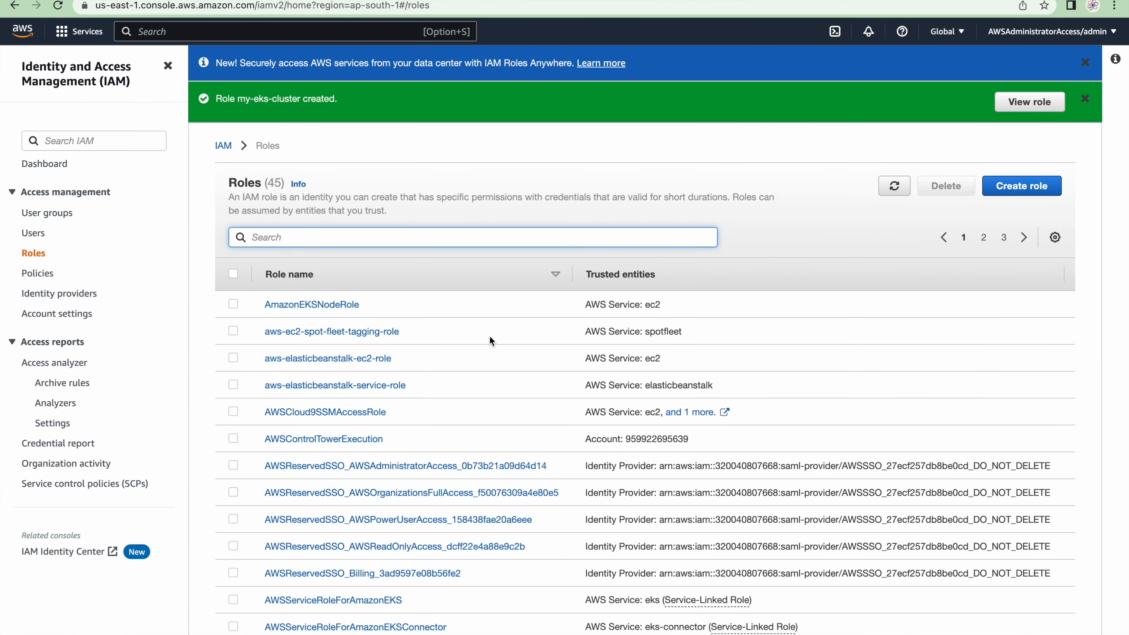
# Start another IAM role for an AWS service with EC2 as the use case and proceed to its permissions
pyautogui.click(1036, 186)
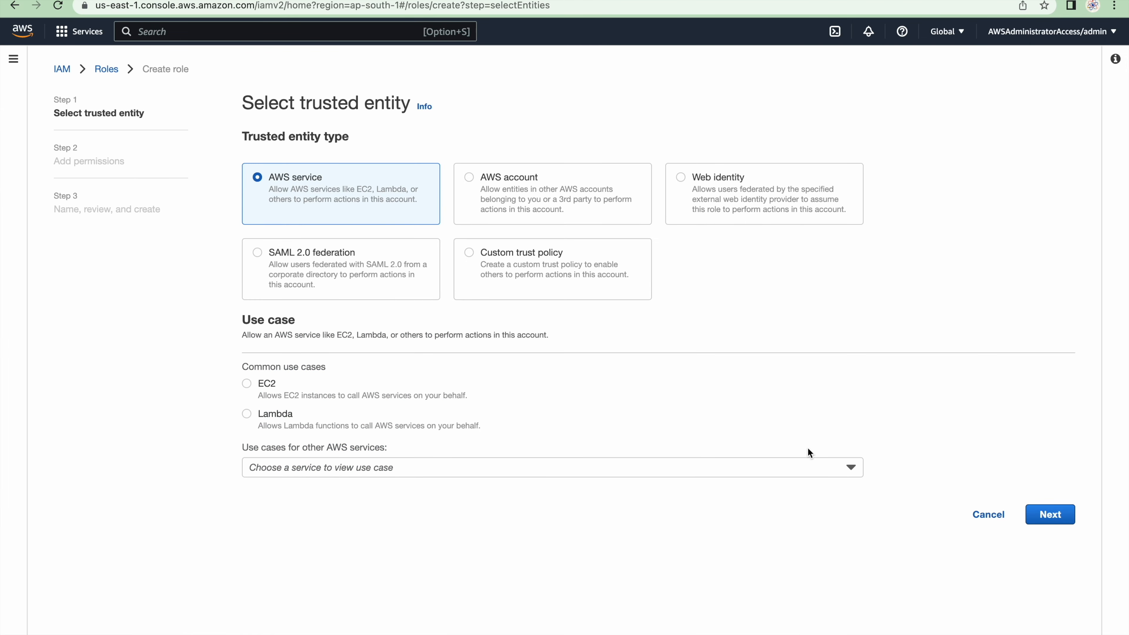
pyautogui.click(460, 463)
pyautogui.click(458, 464)
pyautogui.click(1050, 514)
# Copy AmazonEKSWorkerNodePolicy from the GitHub guide, filter the permissions policies by it, select it for the role and clear the filter
pyautogui.click(424, 202)
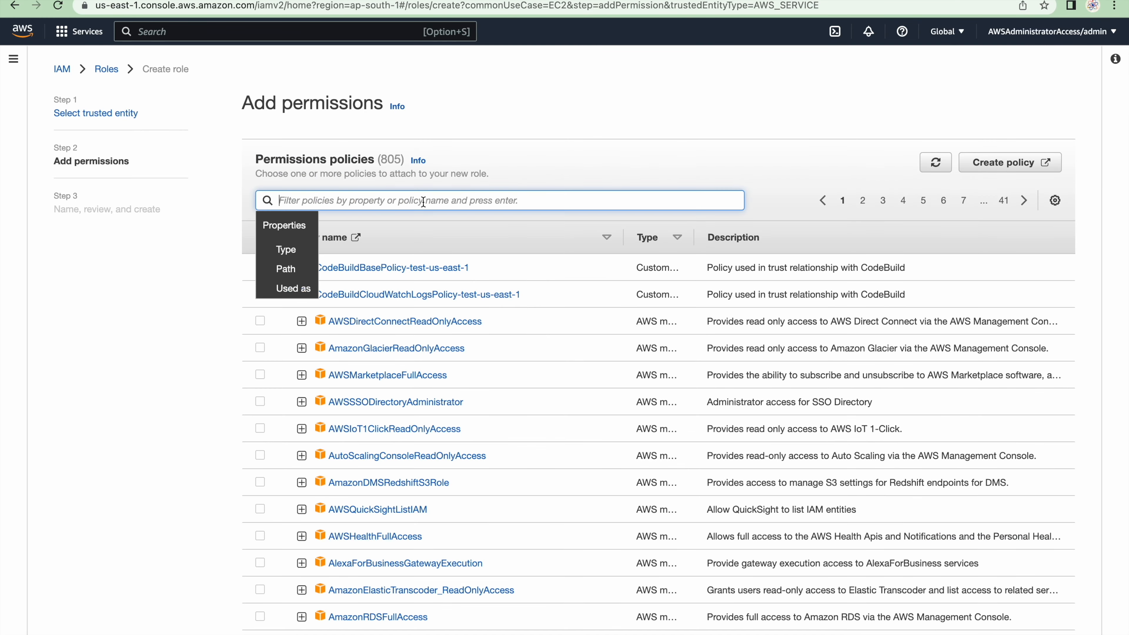
pyautogui.hotkey('ctrl', 'Right')
pyautogui.doubleClick(341, 443)
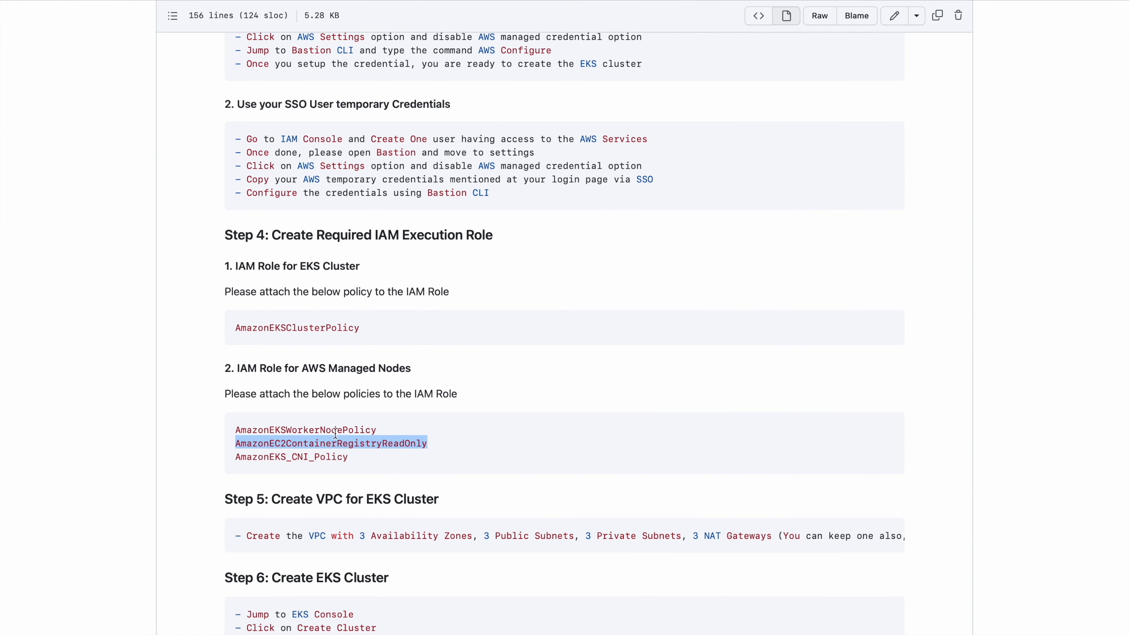
pyautogui.doubleClick(339, 429)
pyautogui.doubleClick(333, 456)
pyautogui.doubleClick(329, 429)
pyautogui.press('super+c')
pyautogui.hotkey('ctrl', 'Left')
pyautogui.press('super+v')
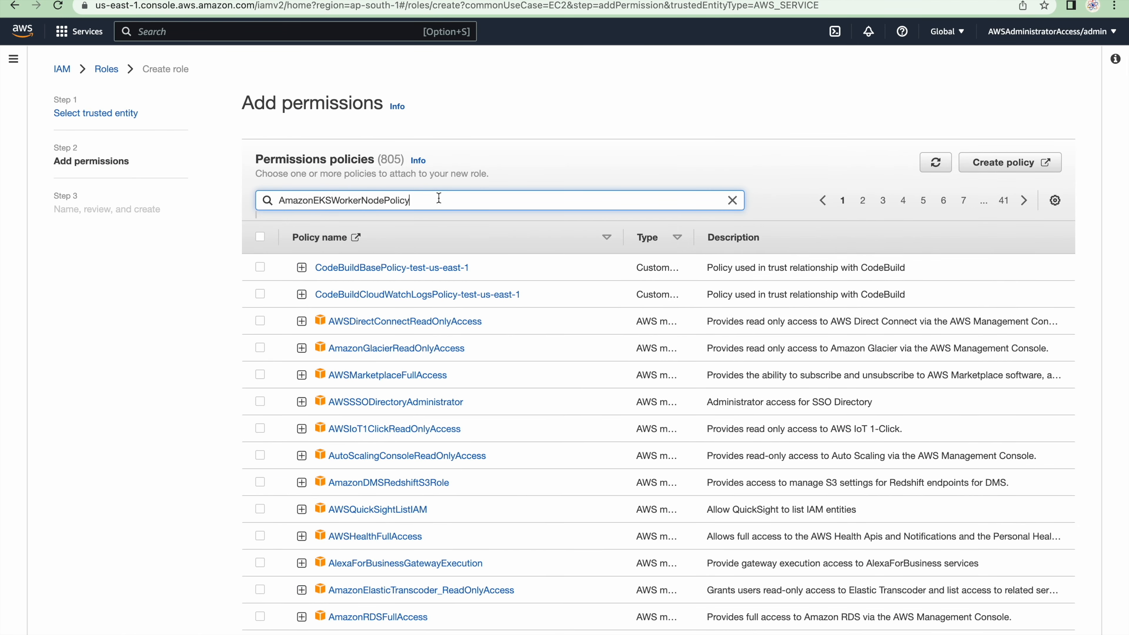
pyautogui.press('Return')
pyautogui.click(260, 294)
pyautogui.click(482, 229)
# Copy AmazonEC2ContainerRegistryReadOnly from the guide, filter the permissions policies by it and select it for the role
pyautogui.hotkey('ctrl', 'Right')
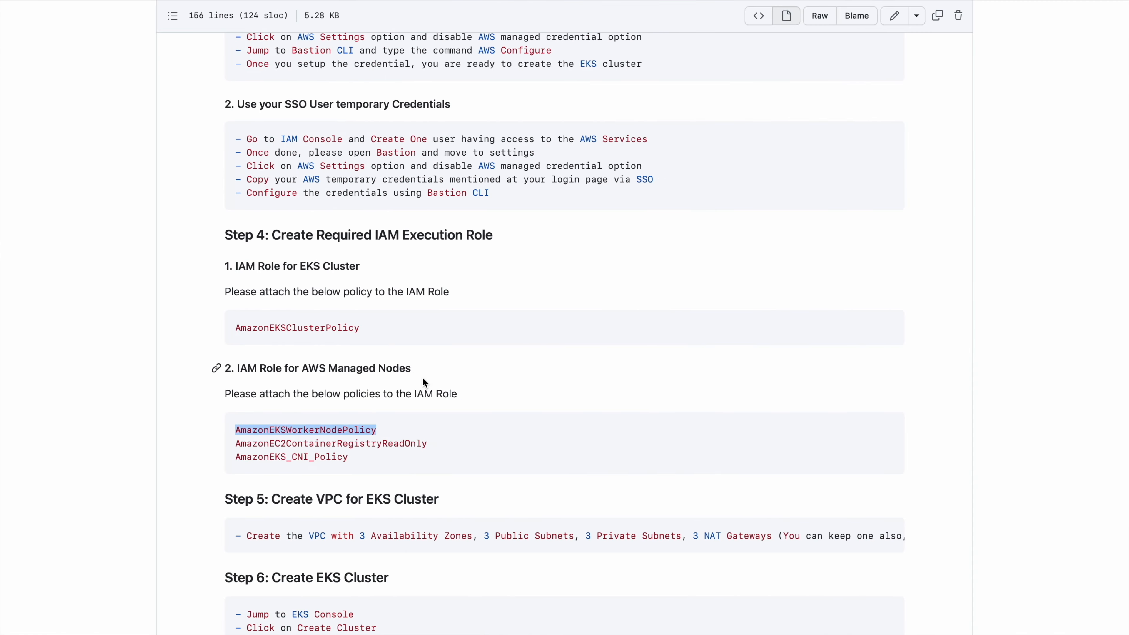
pyautogui.doubleClick(356, 443)
pyautogui.press('super+c')
pyautogui.hotkey('ctrl', 'Left')
pyautogui.click(389, 199)
pyautogui.press('super+v')
pyautogui.press('Return')
pyautogui.click(260, 294)
# Copy AmazonEKS_CNI_Policy from the guide, filter the permissions policies by it and select it for the role
pyautogui.hotkey('ctrl', 'Right')
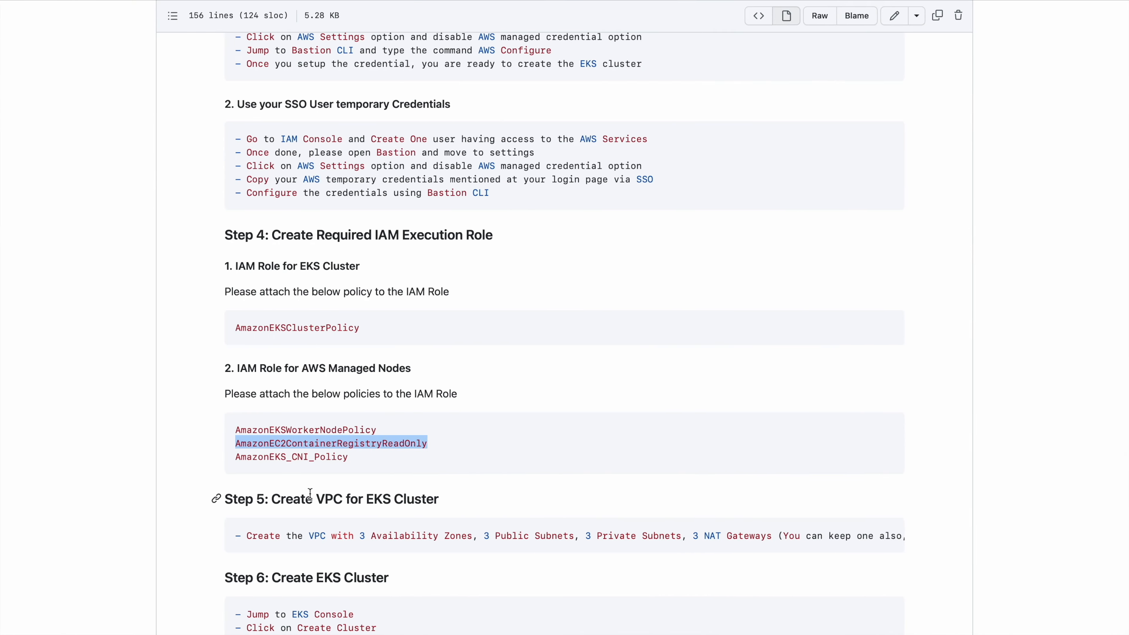
pyautogui.doubleClick(287, 456)
pyautogui.press('super+c')
pyautogui.hotkey('ctrl', 'Left')
pyautogui.click(399, 201)
pyautogui.press('super+v')
pyautogui.press('Return')
pyautogui.click(260, 294)
# Review the three attached policies, name the role my-eks-worker-node and create it
pyautogui.click(1063, 423)
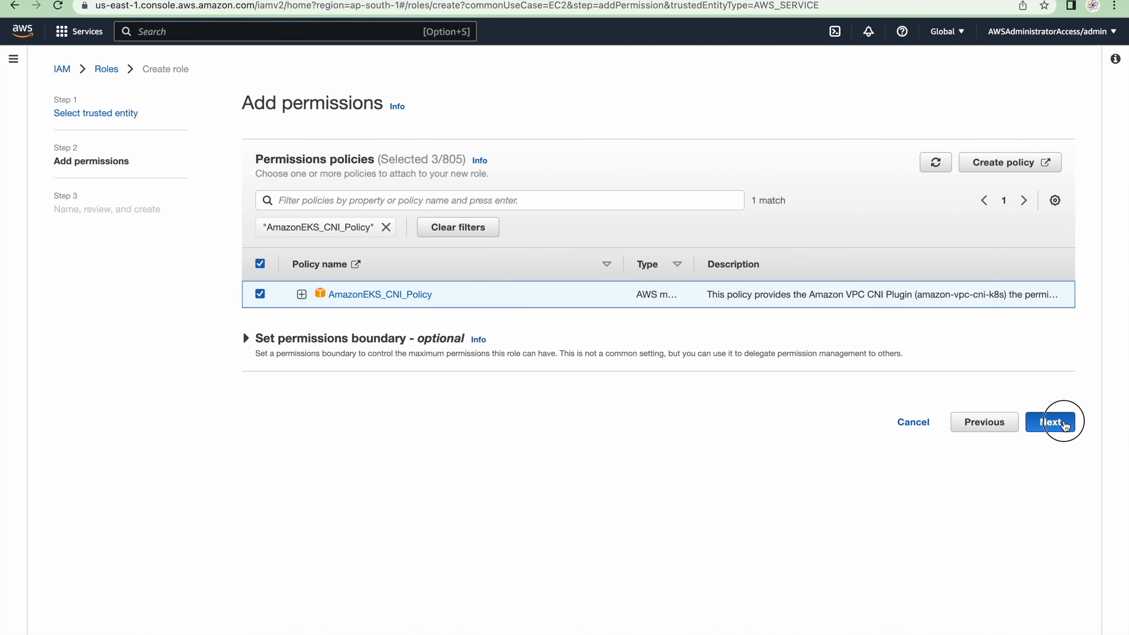
pyautogui.scroll(-6, 661, 445)
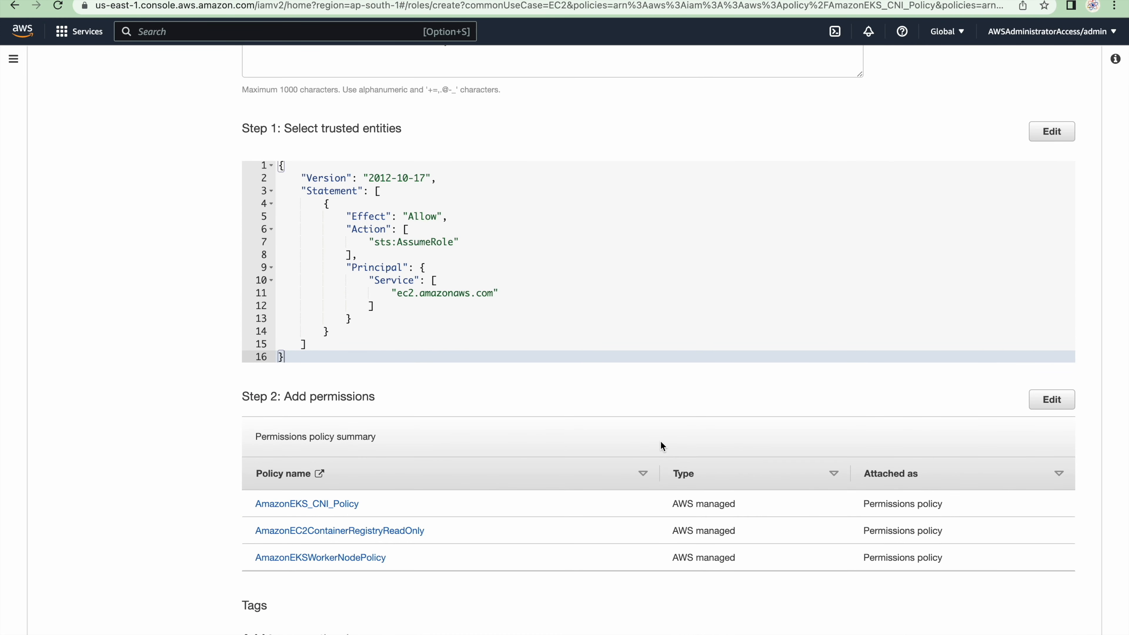
pyautogui.moveTo(248, 507); pyautogui.dragTo(381, 567)
pyautogui.scroll(6, 444, 339)
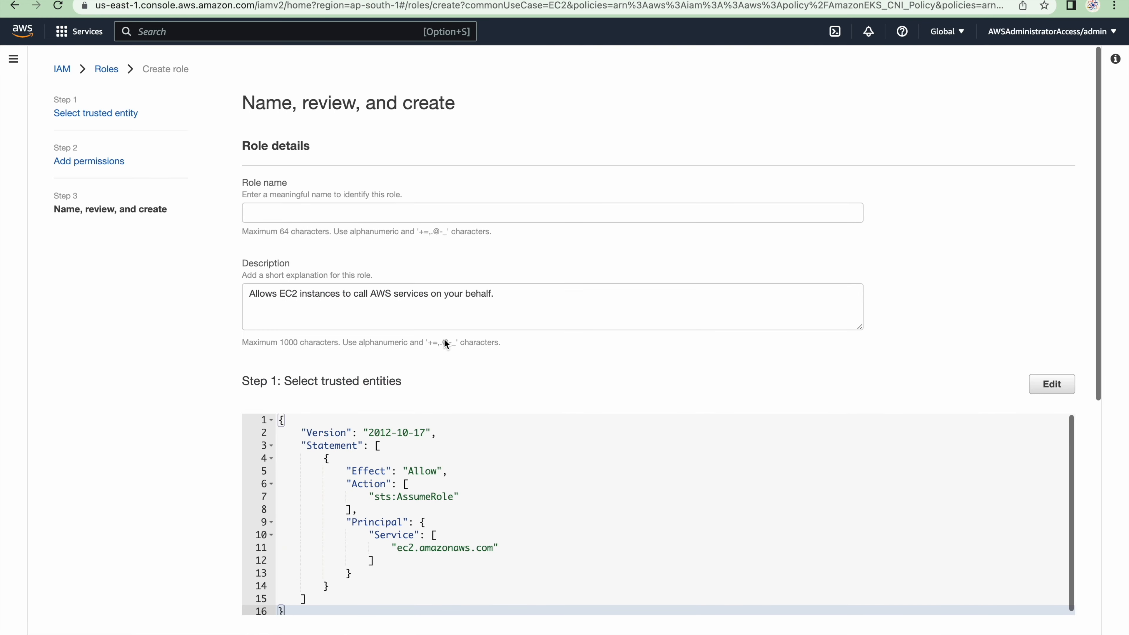
pyautogui.click(351, 213)
pyautogui.write('my')
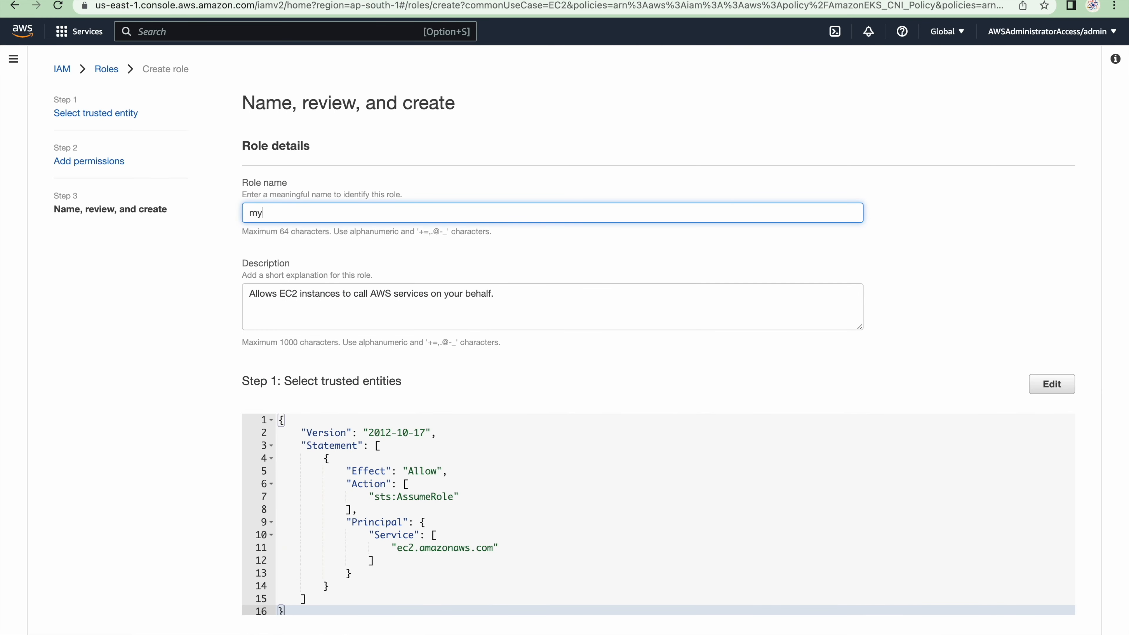
pyautogui.write('-eks-wio')
pyautogui.press('BackSpace')
pyautogui.write('iork')
pyautogui.write('rker-nod')
pyautogui.write('e')
pyautogui.scroll(-10, 467, 347)
pyautogui.click(1031, 624)
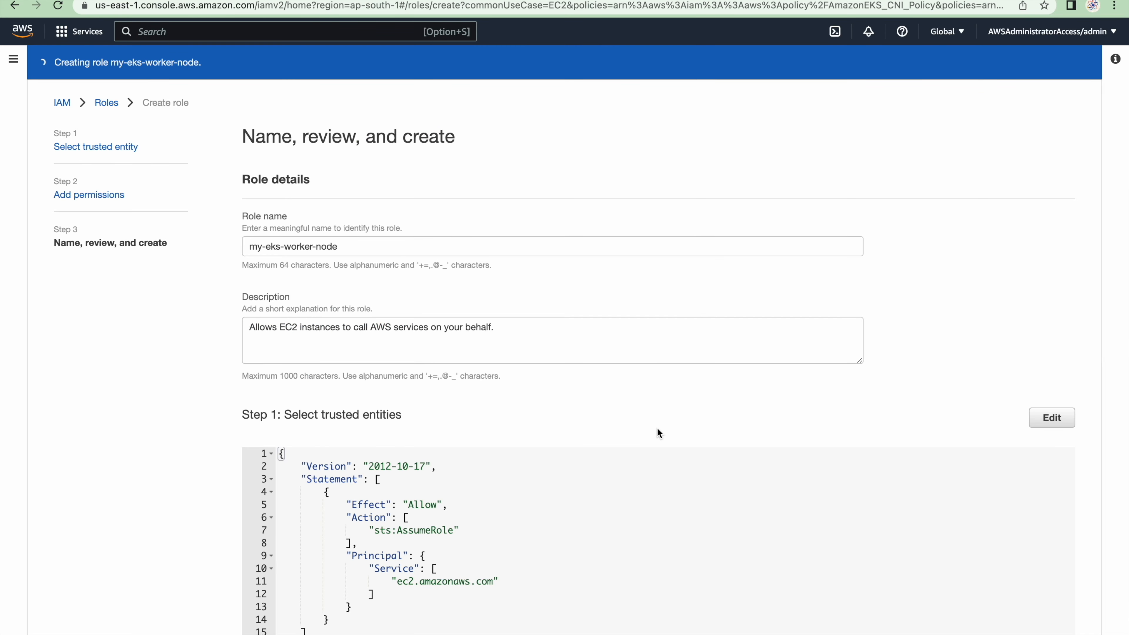
# Check the VPC requirements in Step 5 of the GitHub guide and the architecture diagram
pyautogui.hotkey('ctrl', 'Right')
pyautogui.scroll(-5, 582, 374)
pyautogui.moveTo(276, 297); pyautogui.dragTo(459, 298)
pyautogui.scroll(15, 525, 162)
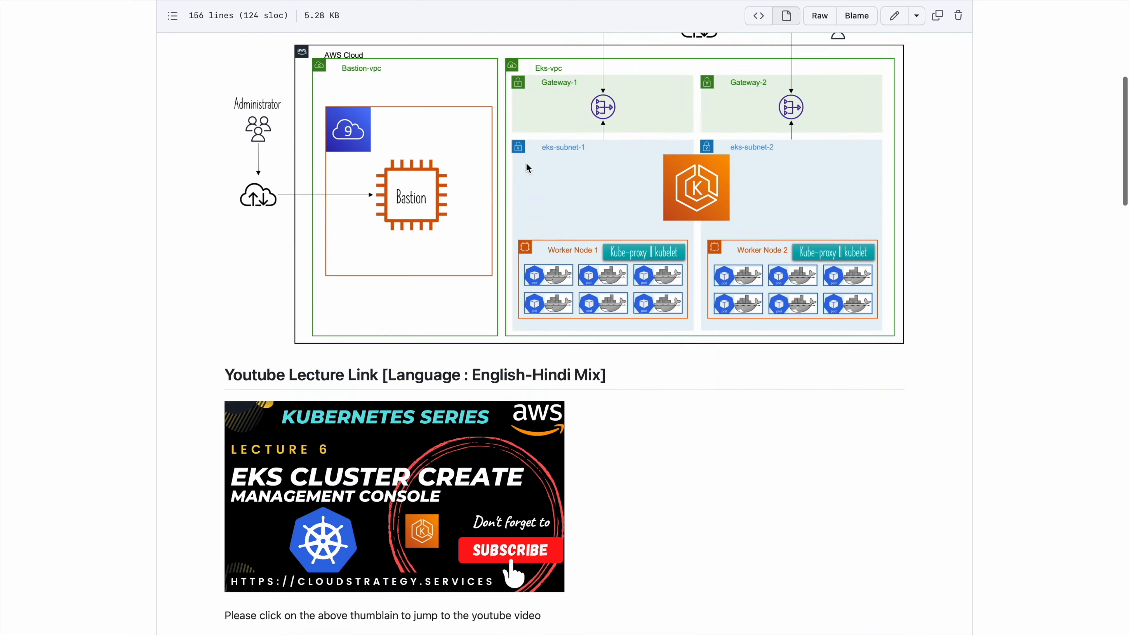
pyautogui.scroll(-5, 526, 162)
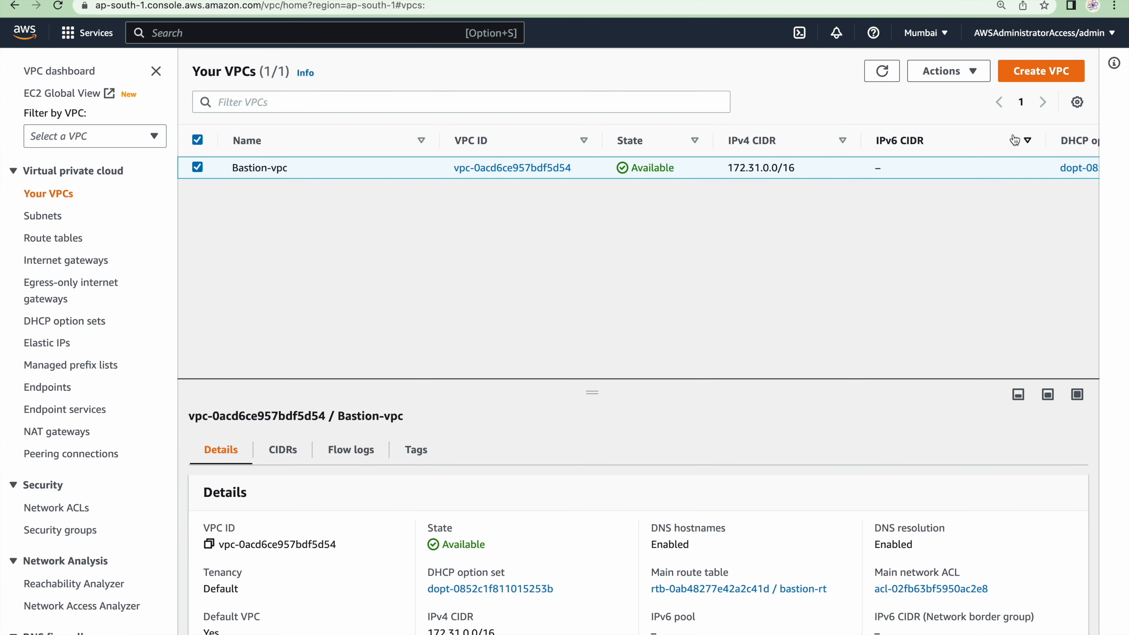
# Start a new VPC using the VPC and more option, with eks as the auto-generated name tag and 10.0.0.0/16 as IPv4 CIDR
pyautogui.click(1049, 71)
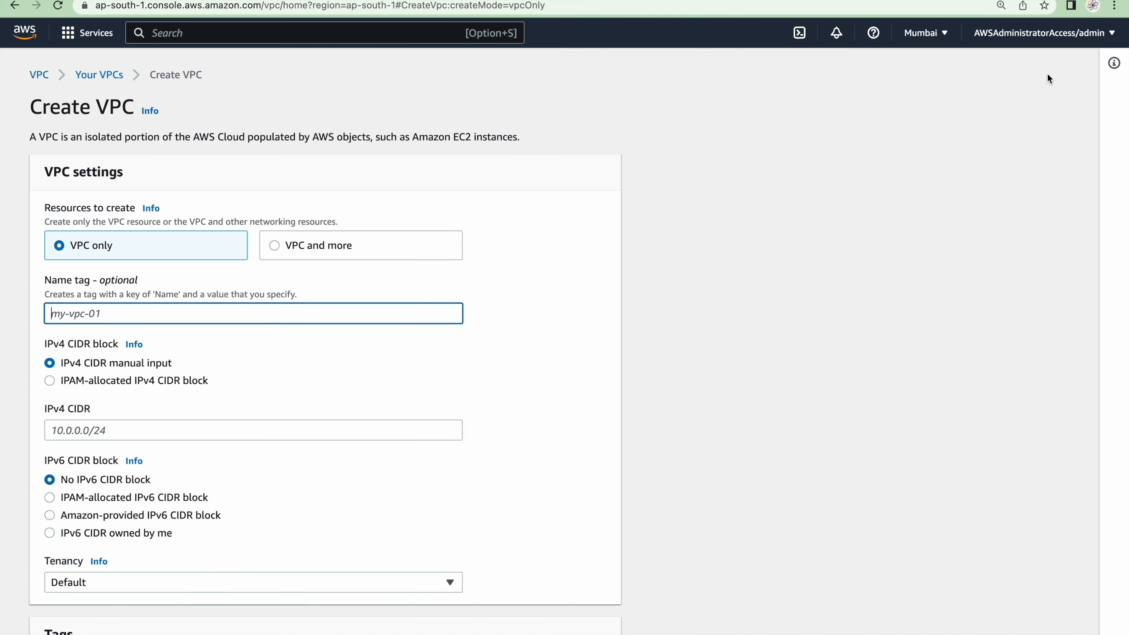
pyautogui.click(277, 246)
pyautogui.doubleClick(87, 366)
pyautogui.write('eks')
pyautogui.scroll(-3, 116, 290)
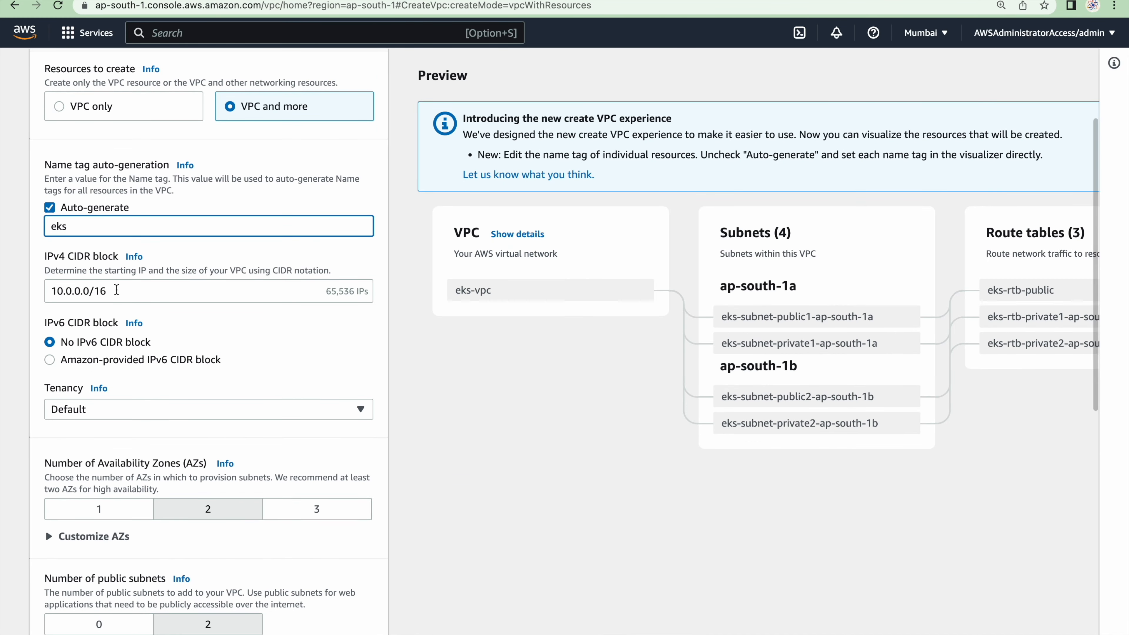
pyautogui.click(117, 290)
# Set NAT gateways to In 1 AZ and VPC endpoints to None, keep two public and private subnets, and create the VPC
pyautogui.scroll(-2, 117, 290)
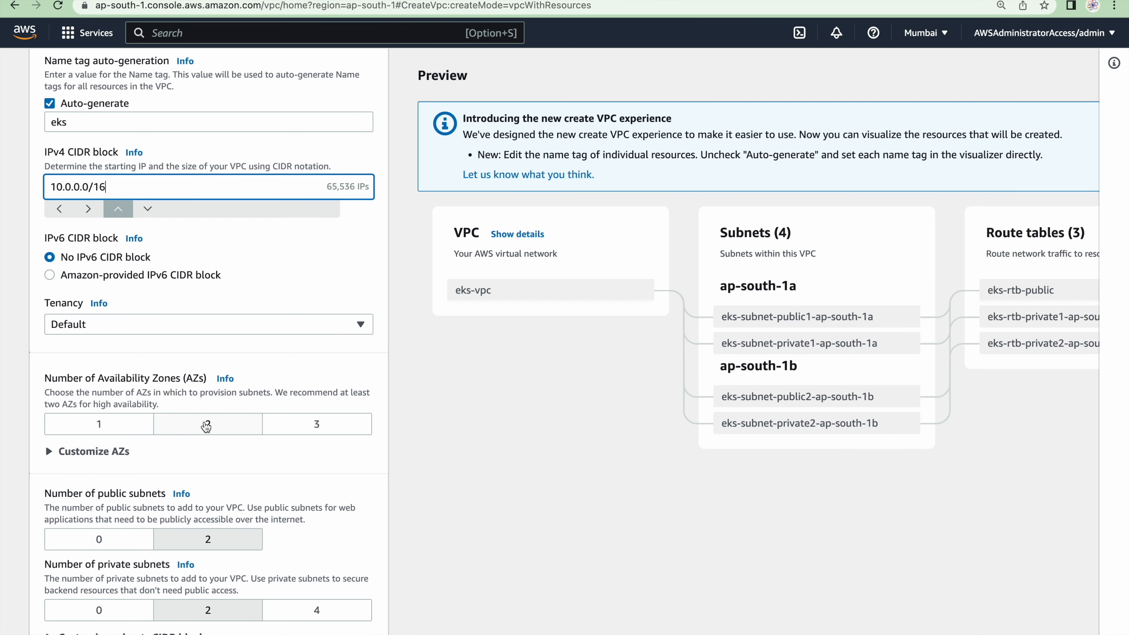
pyautogui.scroll(-3, 228, 553)
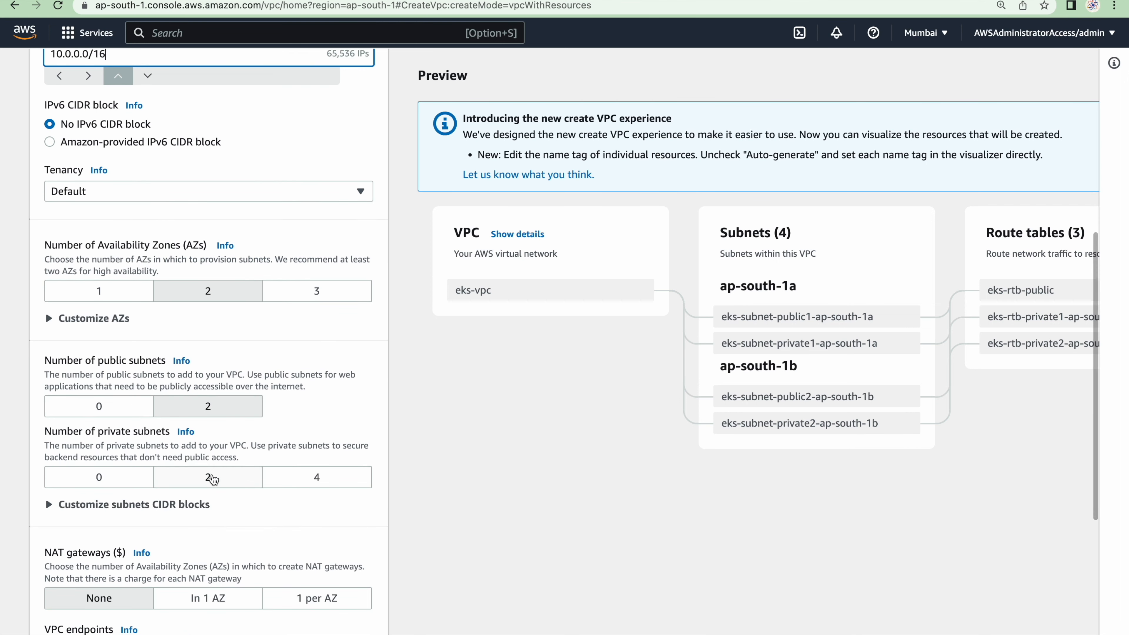
pyautogui.scroll(-5, 204, 387)
pyautogui.click(204, 387)
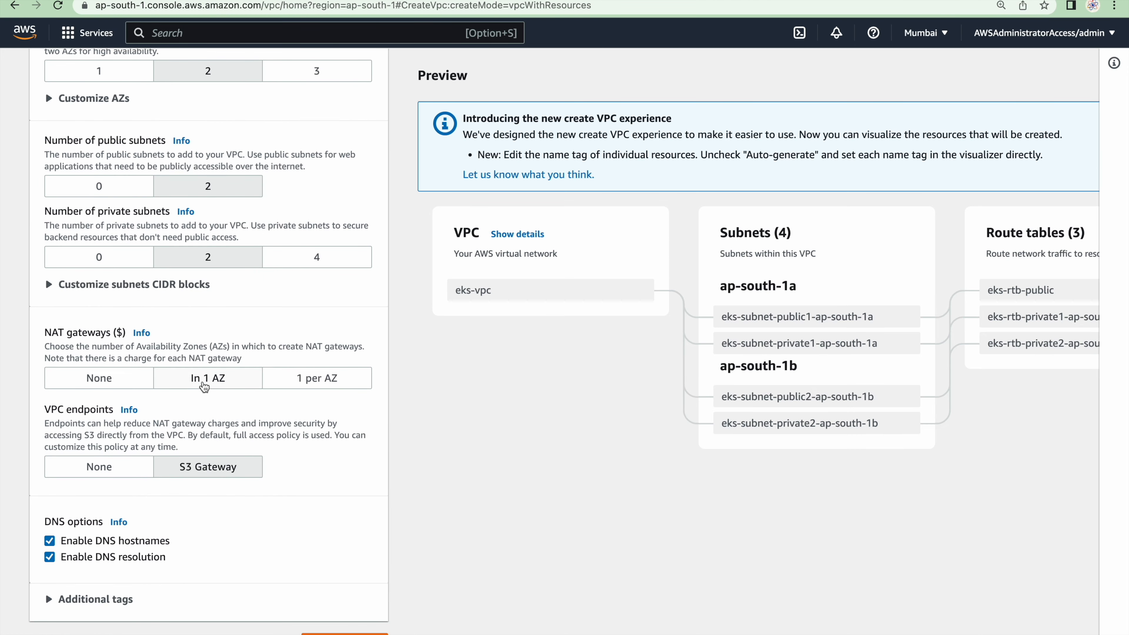
pyautogui.click(115, 475)
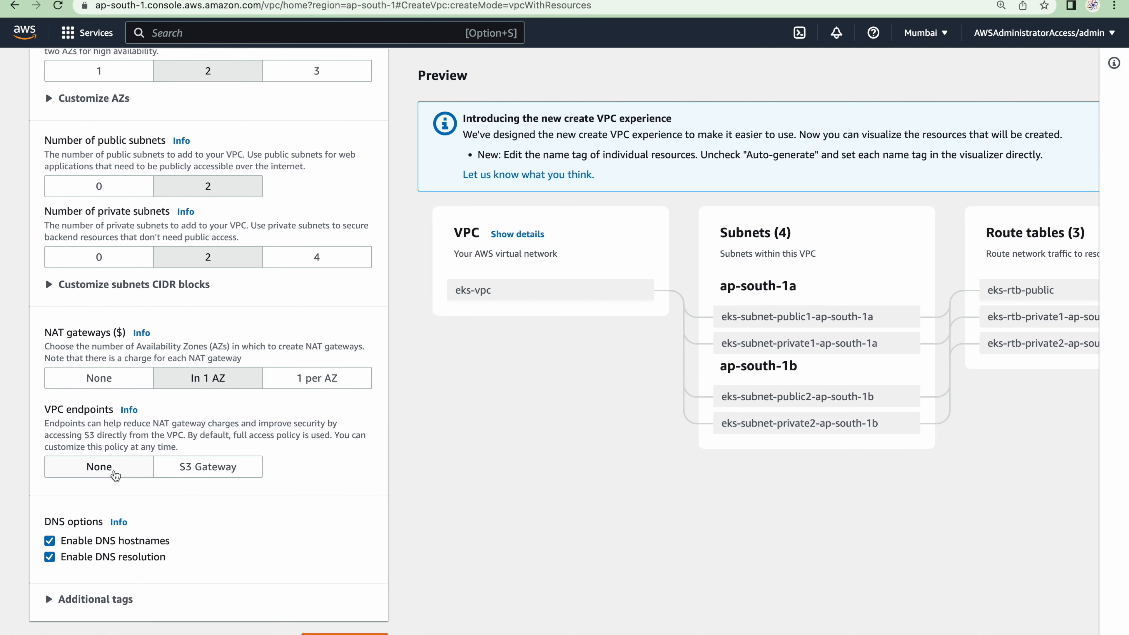
pyautogui.scroll(-1, 116, 476)
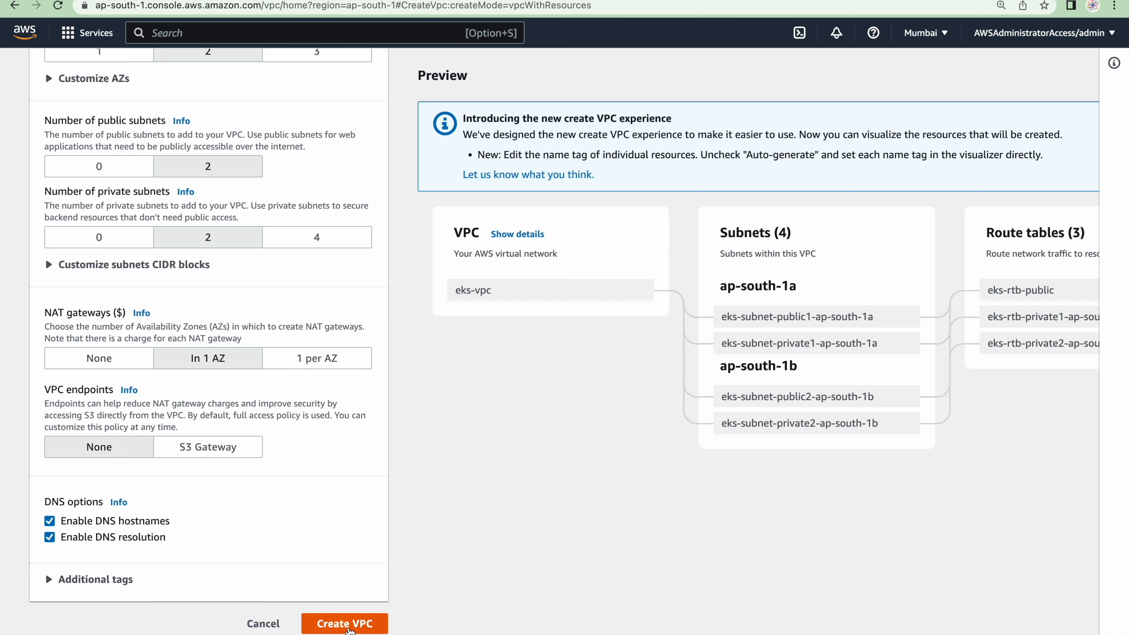
pyautogui.click(349, 625)
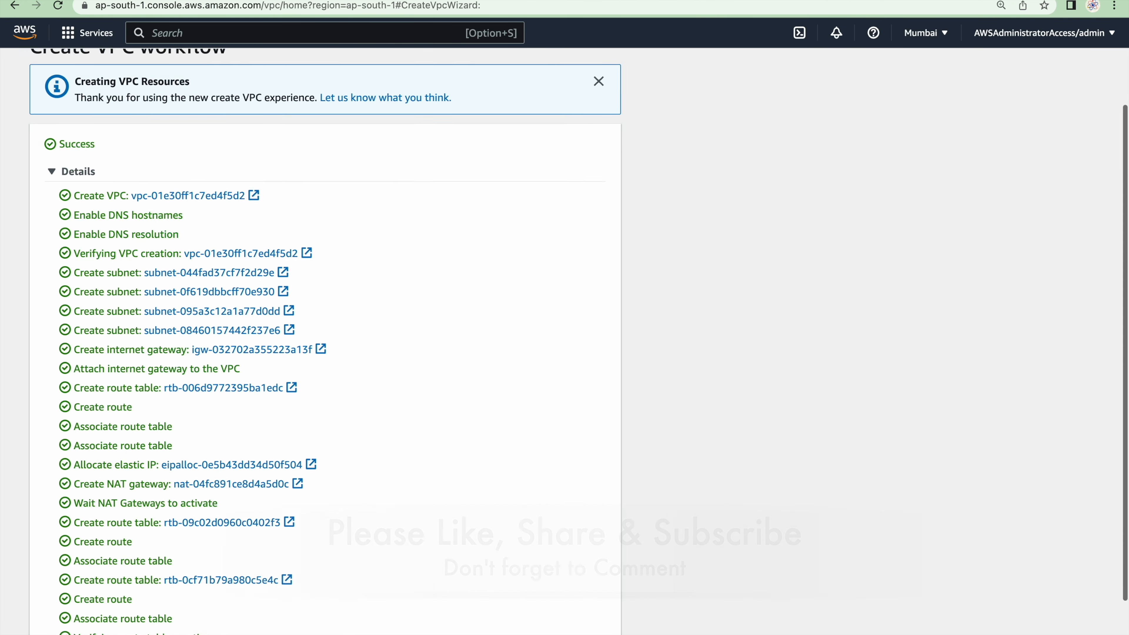
# Return to the VPC list, open the security groups and refresh their list
pyautogui.scroll(-2, 573, 614)
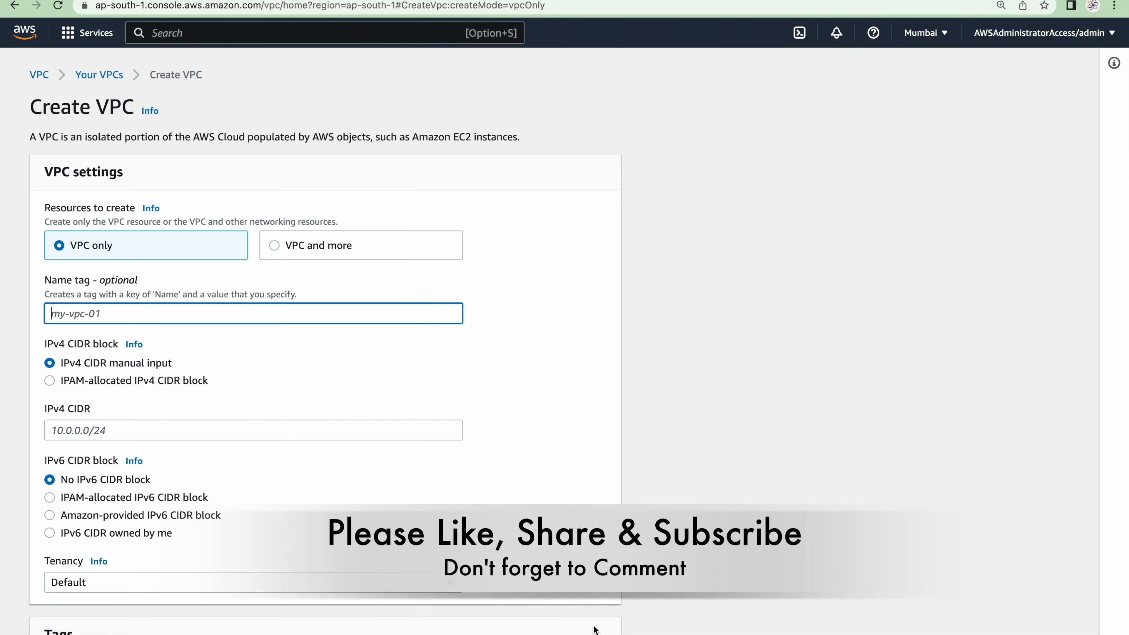
pyautogui.click(94, 75)
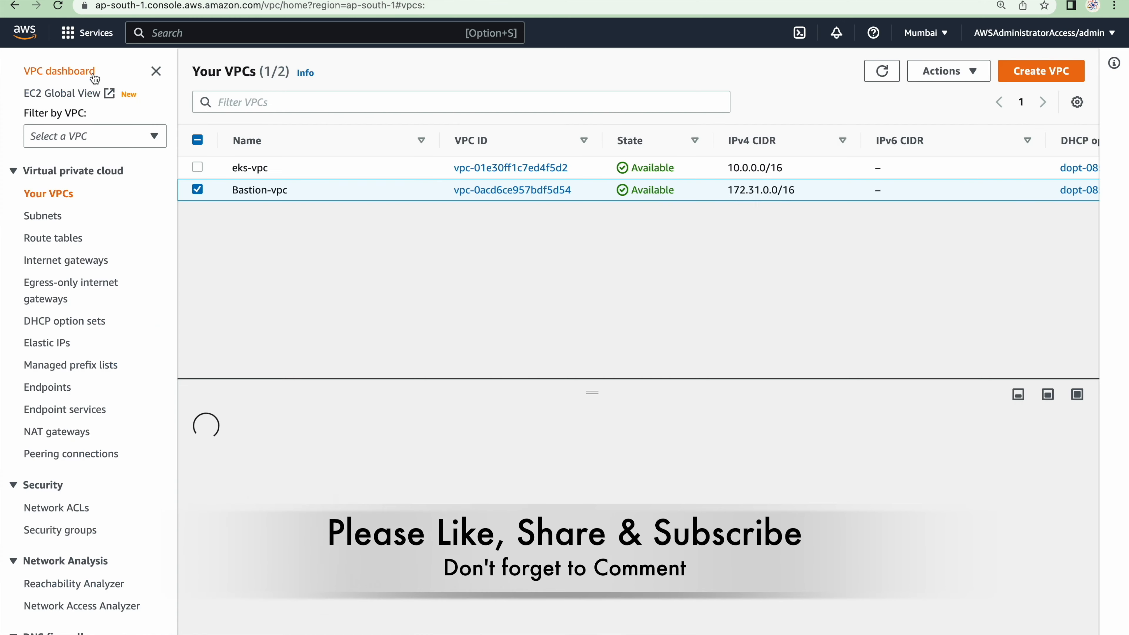
pyautogui.click(61, 530)
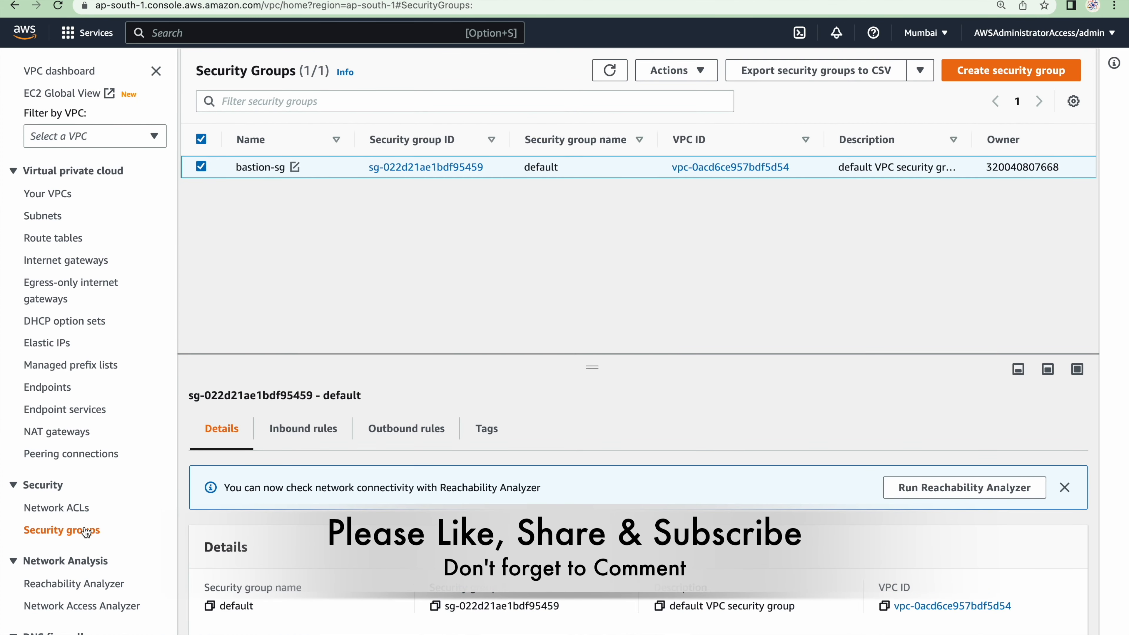
pyautogui.click(375, 324)
pyautogui.click(609, 71)
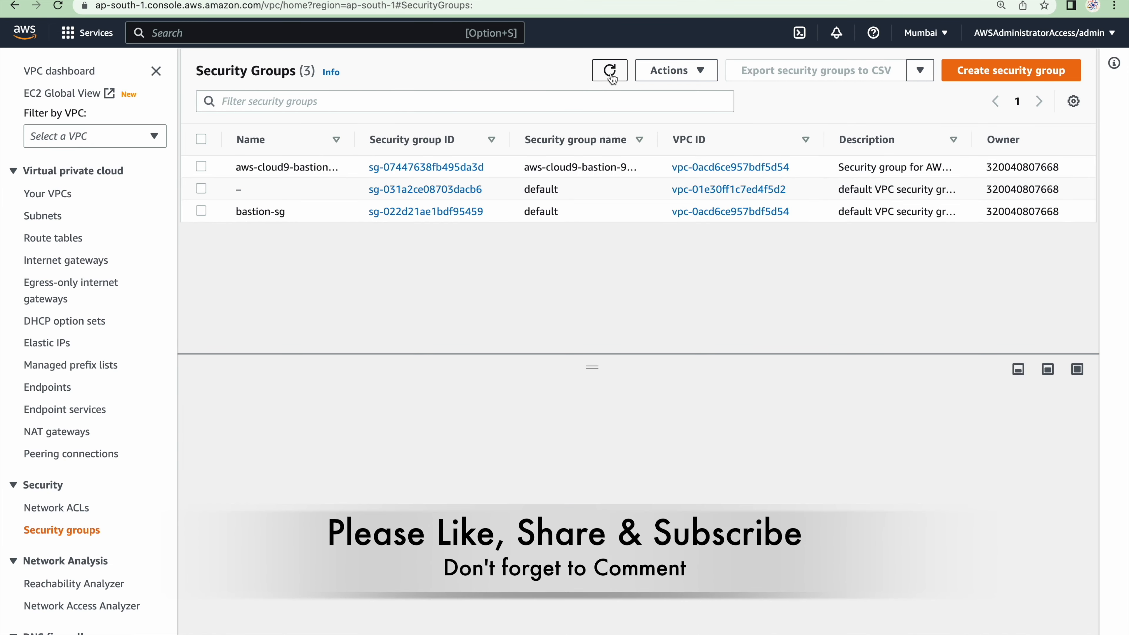
# Start a new security group and enter eks-cluster-sg as both its name and description
pyautogui.click(985, 72)
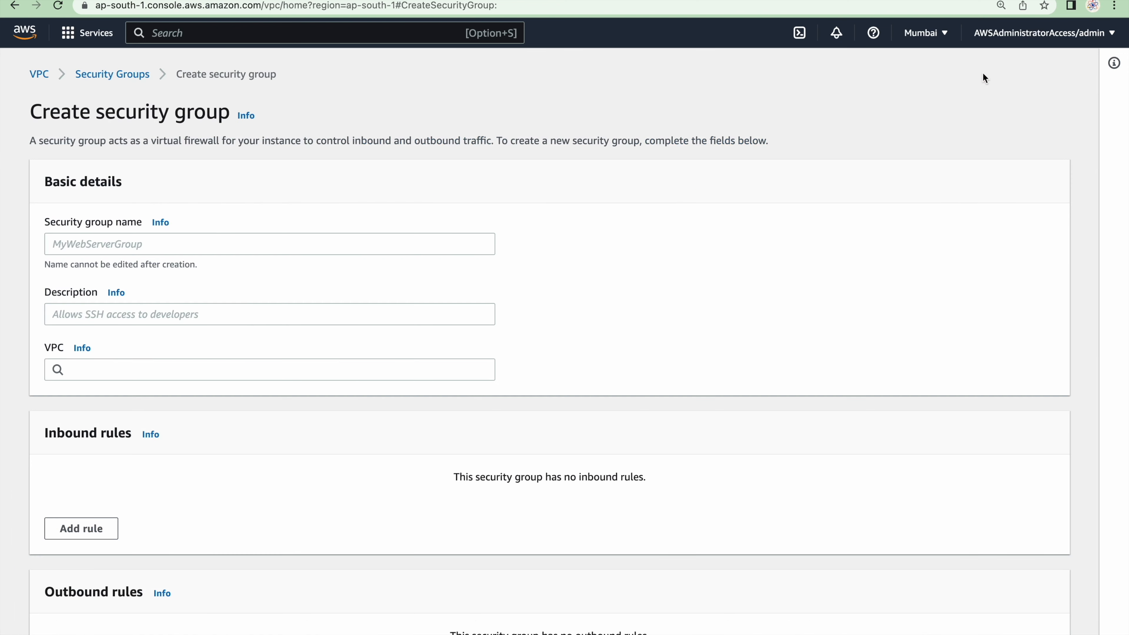
pyautogui.click(93, 248)
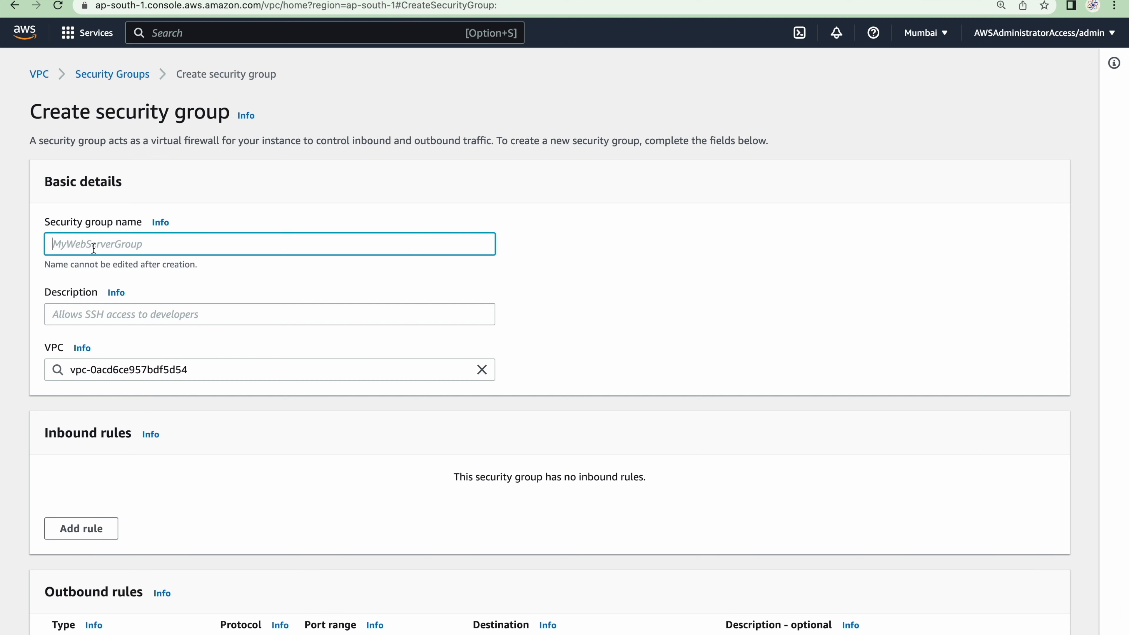
pyautogui.write('eks-clust')
pyautogui.press('super+a')
pyautogui.press('super+c')
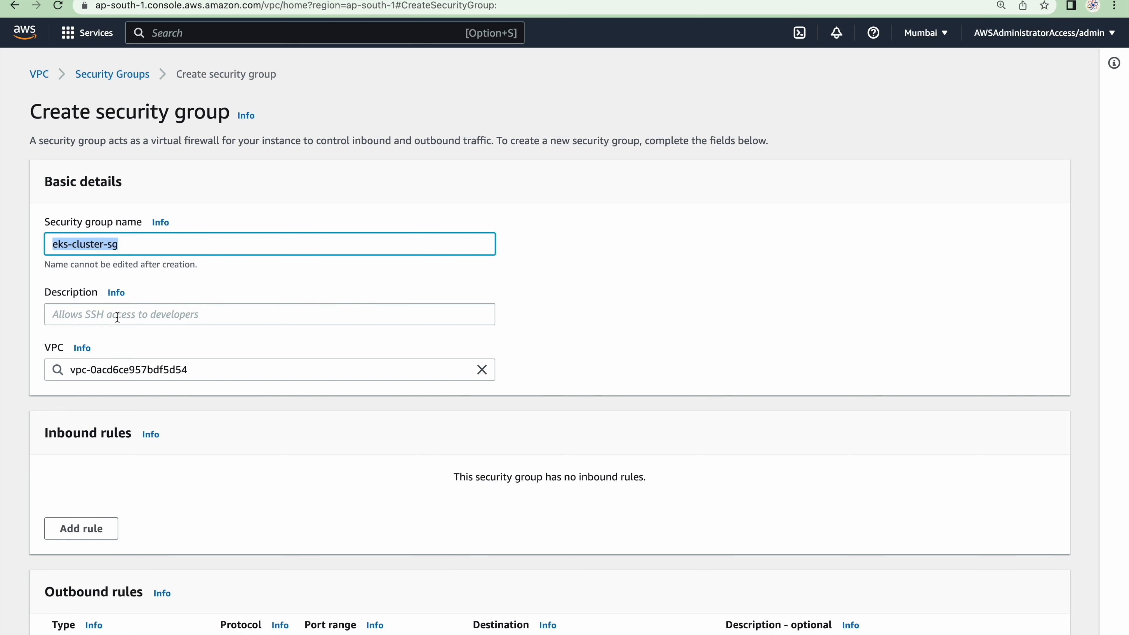
pyautogui.click(119, 319)
pyautogui.press('super+v')
# Replace the security group's default VPC with eks-vpc
pyautogui.scroll(-6, 118, 319)
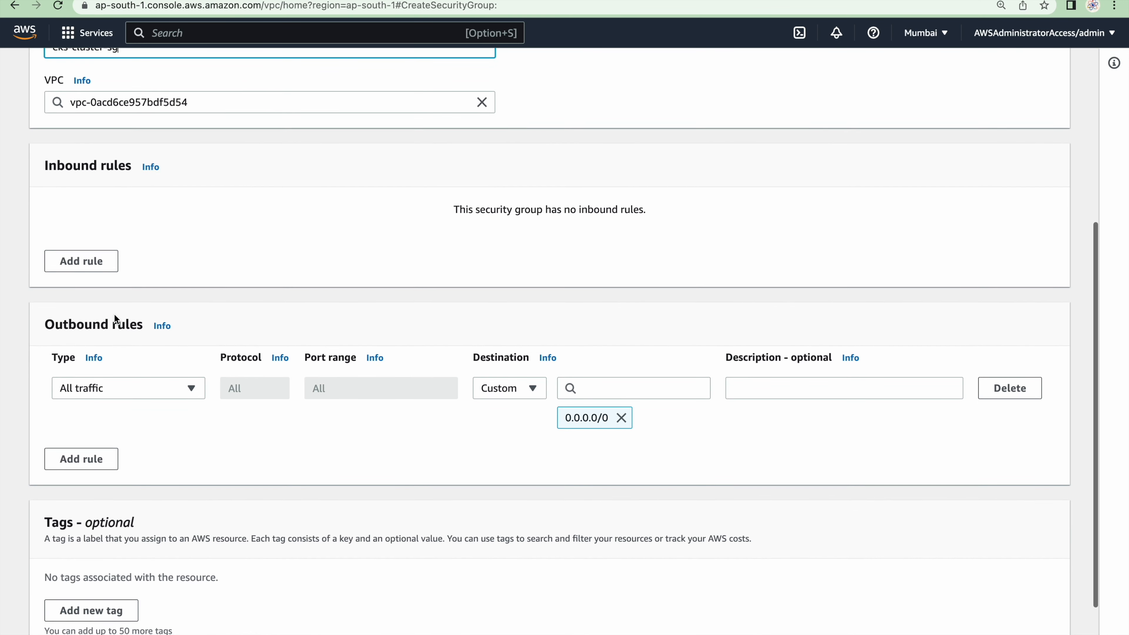
pyautogui.click(209, 107)
pyautogui.click(482, 102)
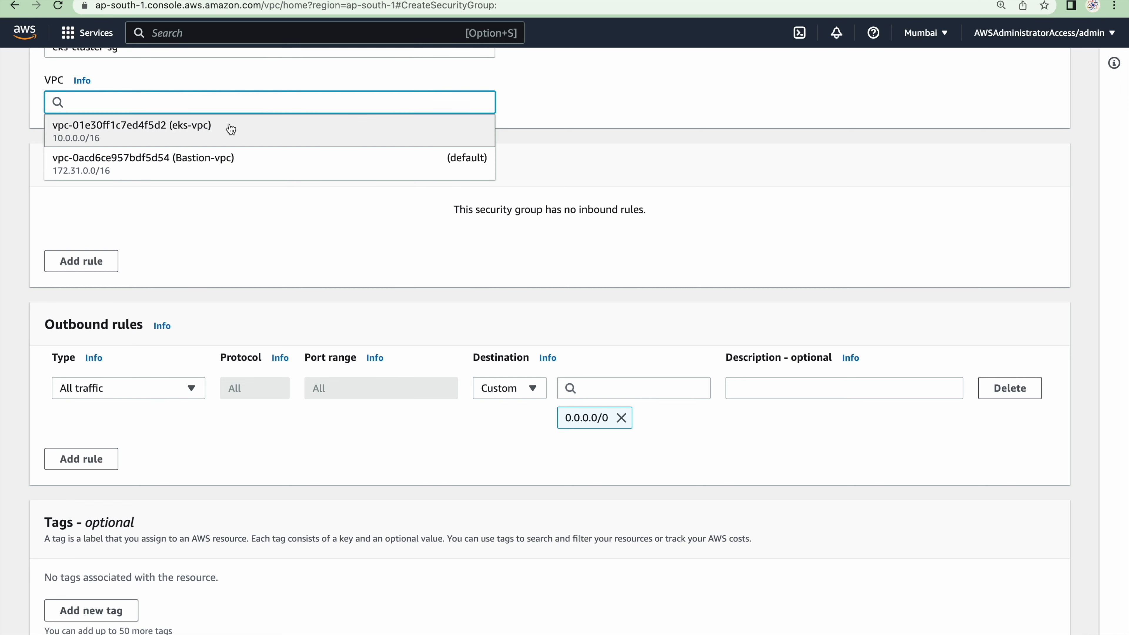
pyautogui.click(175, 133)
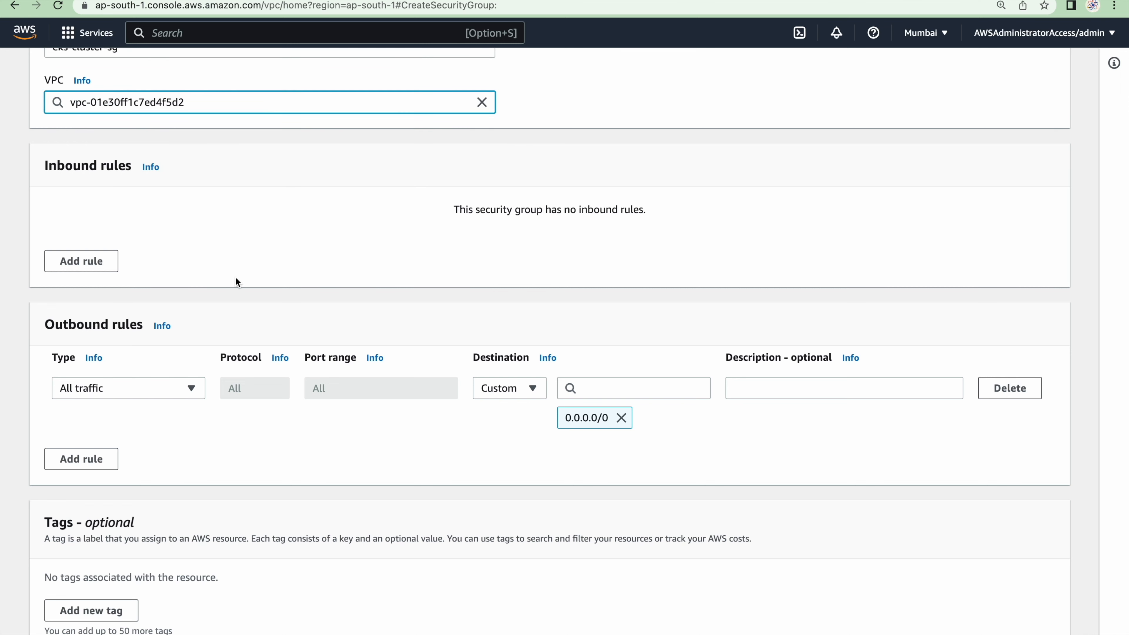
# Keep the default rules, create the eks-cluster-sg security group, and return to the security groups list
pyautogui.scroll(-2, 235, 277)
pyautogui.click(979, 625)
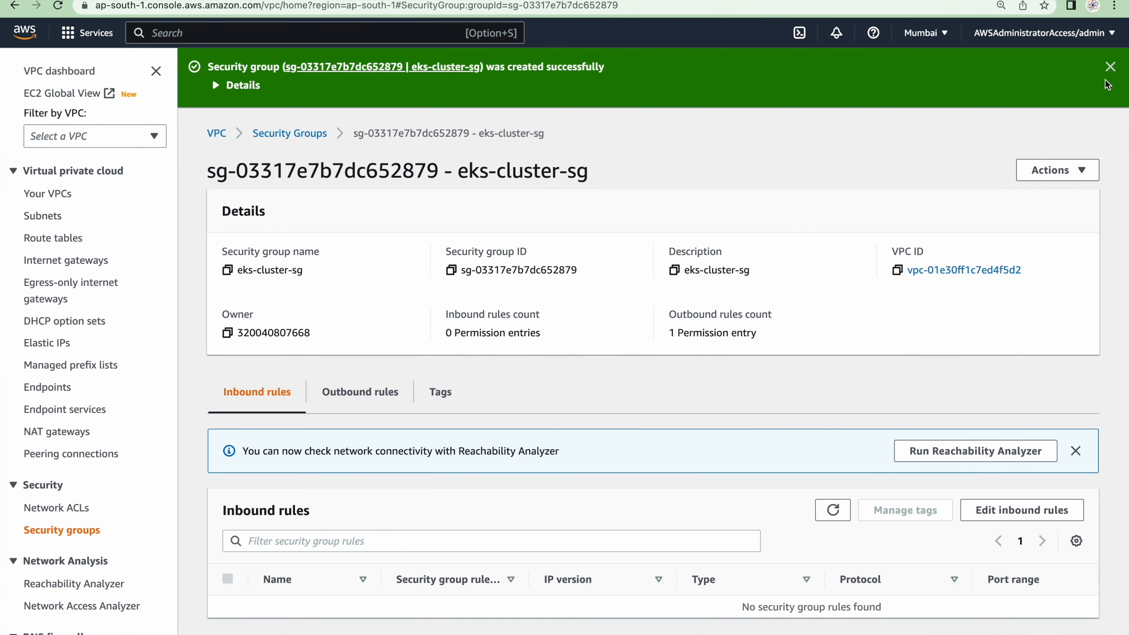
pyautogui.click(1110, 66)
pyautogui.click(279, 75)
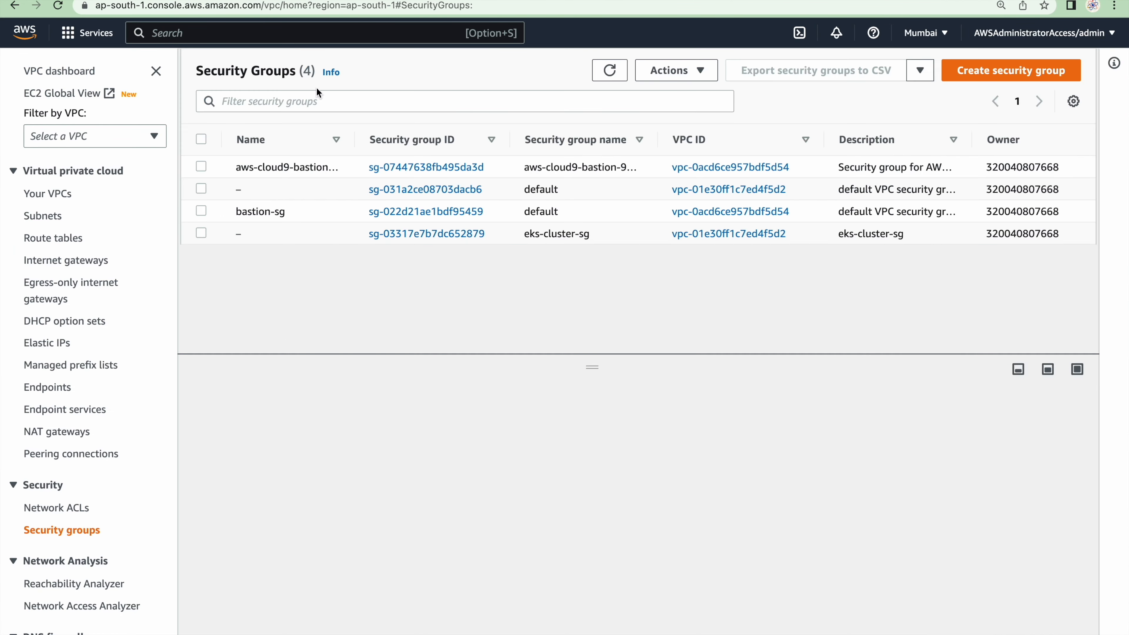
# Start another security group and enter eks-worker-nodes-sg as both its name and description
pyautogui.click(993, 76)
pyautogui.click(105, 251)
pyautogui.write('eks-worker-nodes-sg')
pyautogui.press('super+a')
pyautogui.press('super+c')
pyautogui.click(134, 316)
pyautogui.press('super+v')
# Replace the default VPC with eks-vpc and create the worker nodes security group
pyautogui.click(481, 369)
pyautogui.click(249, 400)
pyautogui.scroll(-5, 249, 401)
pyautogui.click(973, 622)
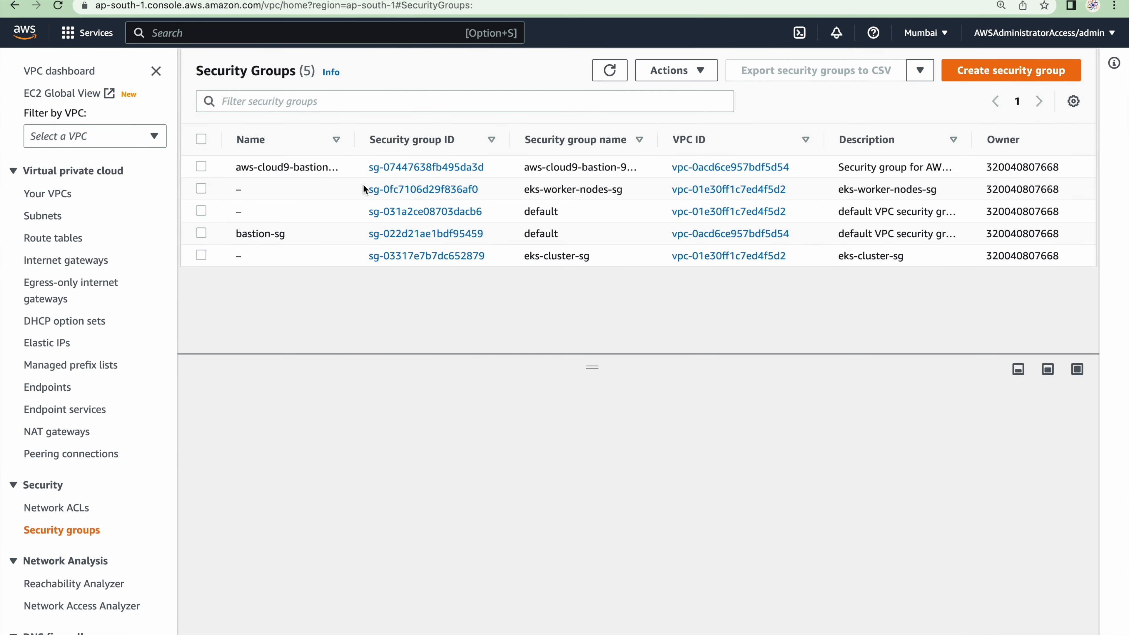
# Check the eks-worker-nodes-sg and eks-cluster-sg entries in the security groups list and open the worker group's Name for editing
pyautogui.click(290, 189)
pyautogui.click(295, 261)
pyautogui.moveTo(523, 189); pyautogui.dragTo(627, 204)
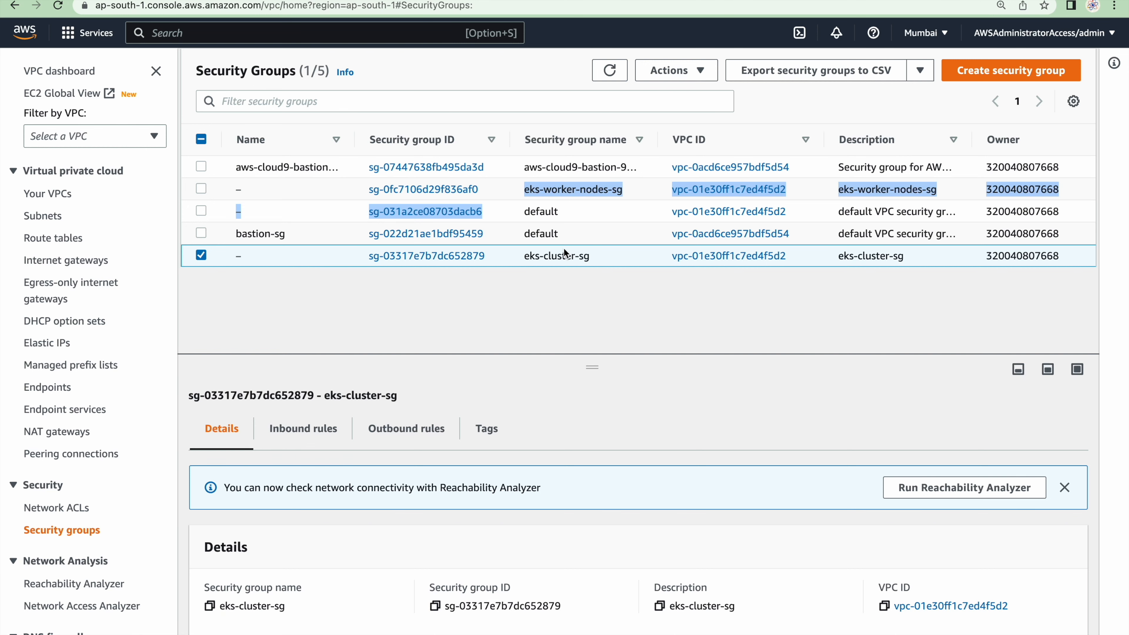
pyautogui.moveTo(305, 194)
pyautogui.click(251, 187)
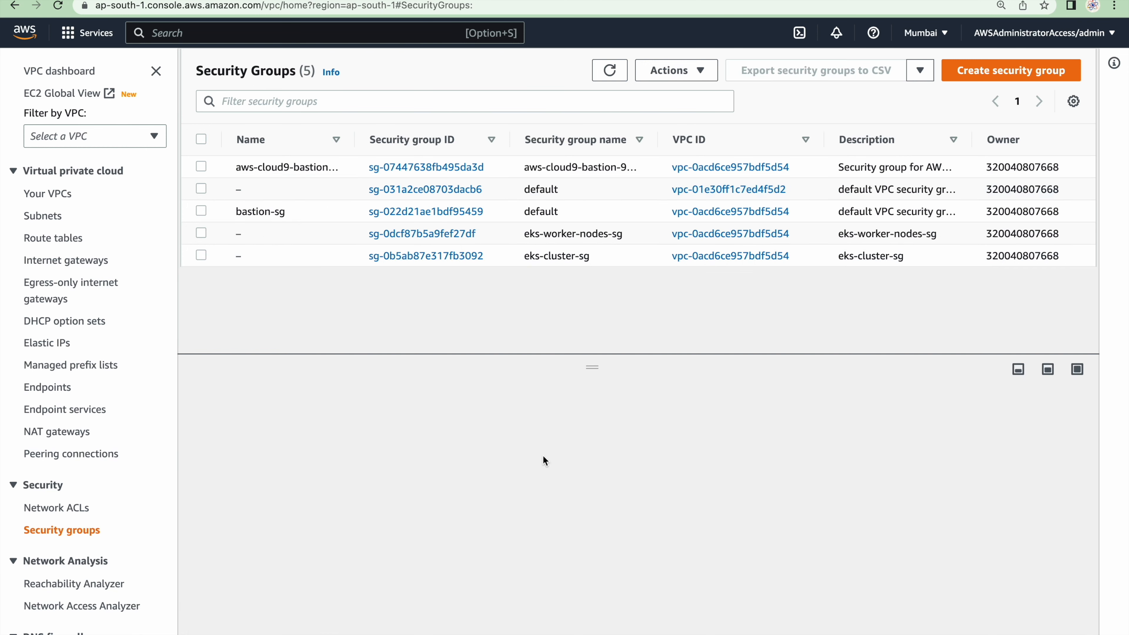
# Switch to the GitHub guide and find Step 6, Create EKS Cluster
pyautogui.hotkey('ctrl', 'Right')
pyautogui.scroll(-20, 542, 456)
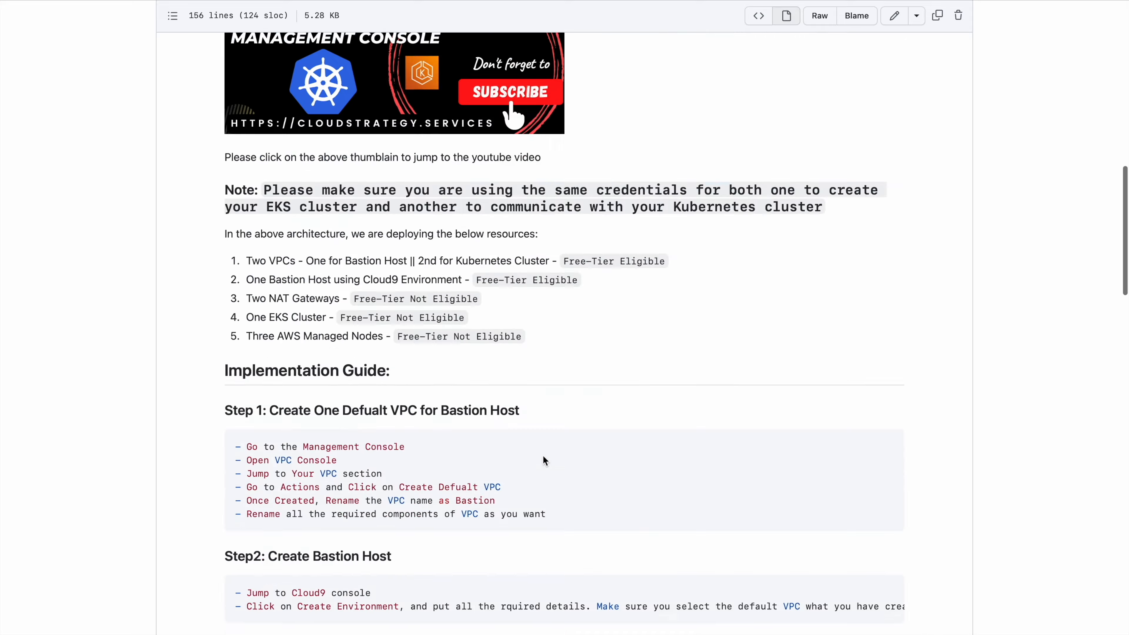
pyautogui.scroll(-3, 542, 455)
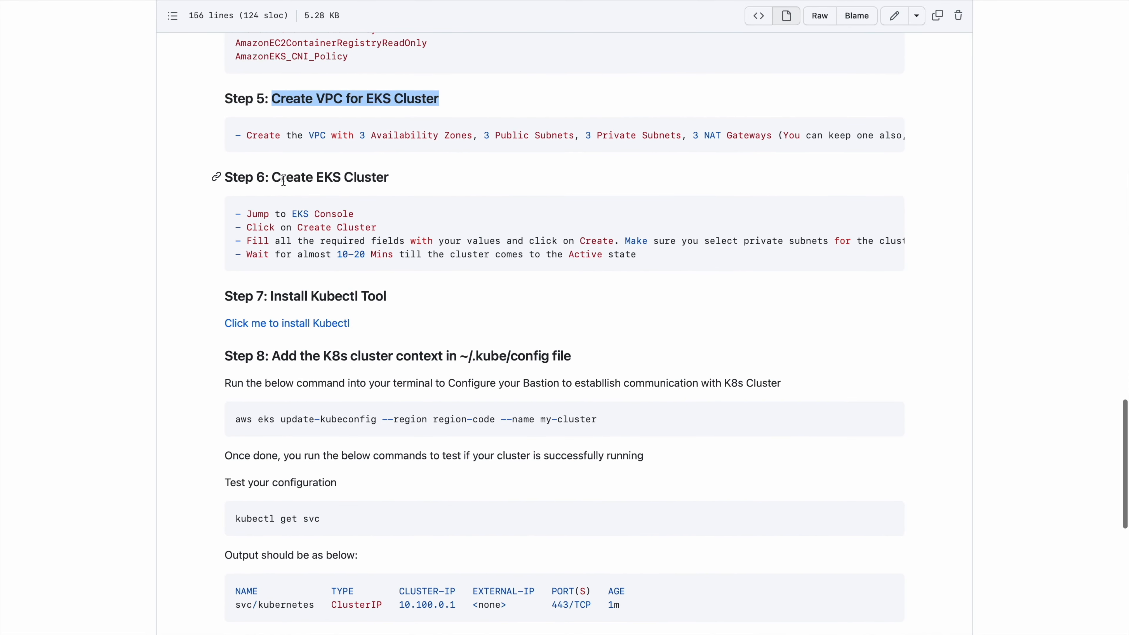
pyautogui.moveTo(281, 179); pyautogui.dragTo(401, 184)
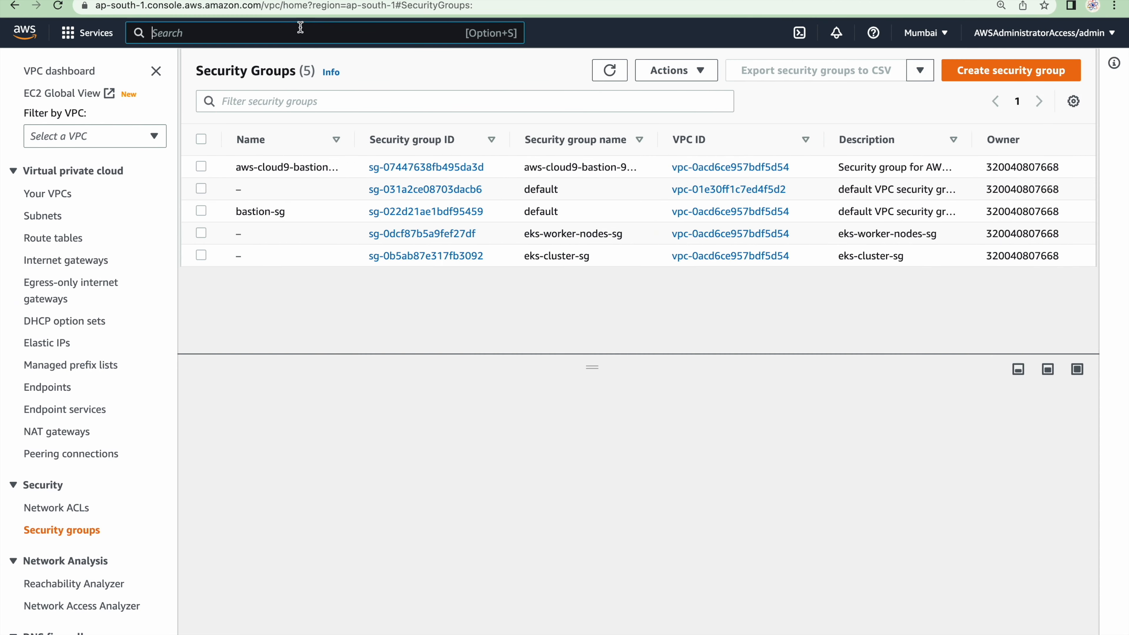
# Return to the AWS console, open the Elastic Kubernetes Service, and start creating a new cluster
pyautogui.click(301, 27)
pyautogui.write('eks')
pyautogui.press('Return')
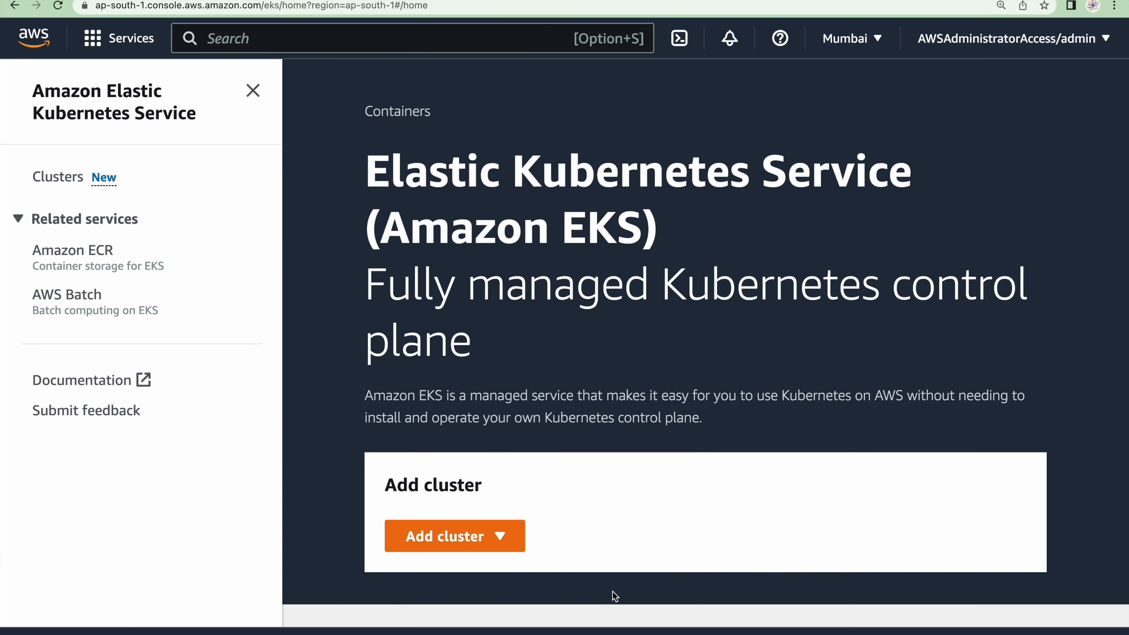
pyautogui.scroll(-3, 612, 591)
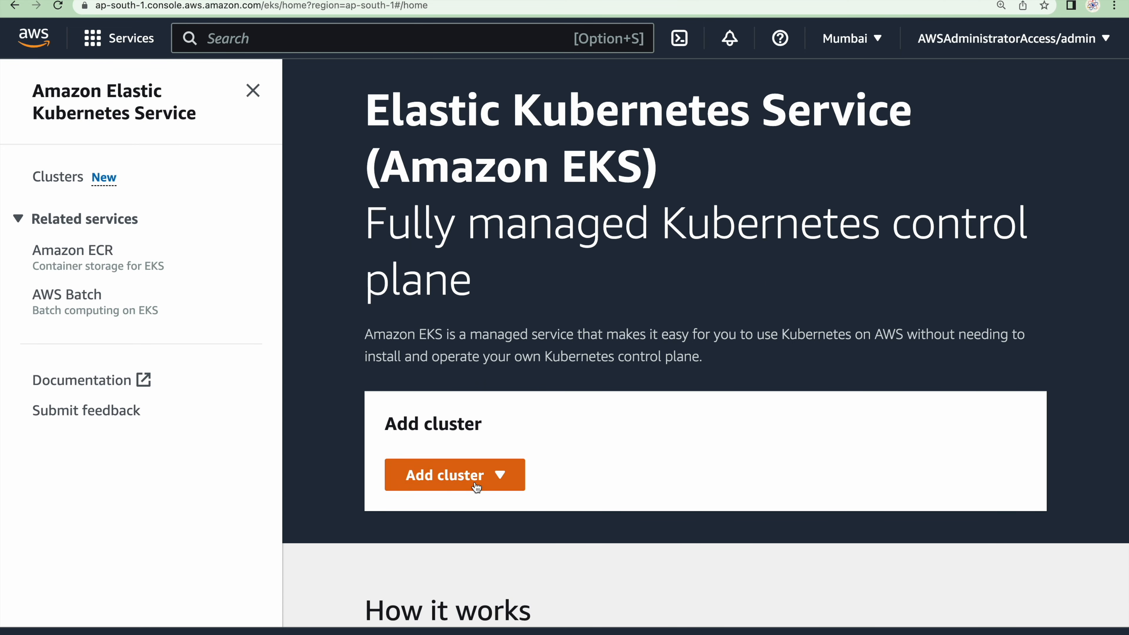
pyautogui.click(475, 484)
pyautogui.click(438, 507)
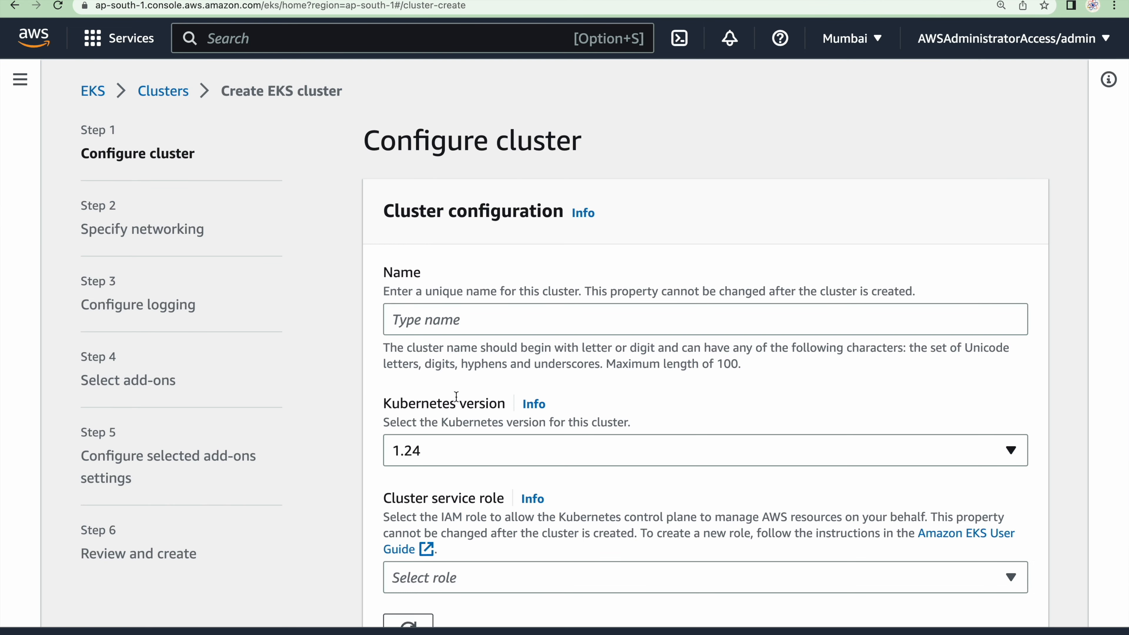
# Name the cluster eks and set its Kubernetes version to 1.23
pyautogui.click(453, 328)
pyautogui.write('eks')
pyautogui.scroll(-2, 513, 272)
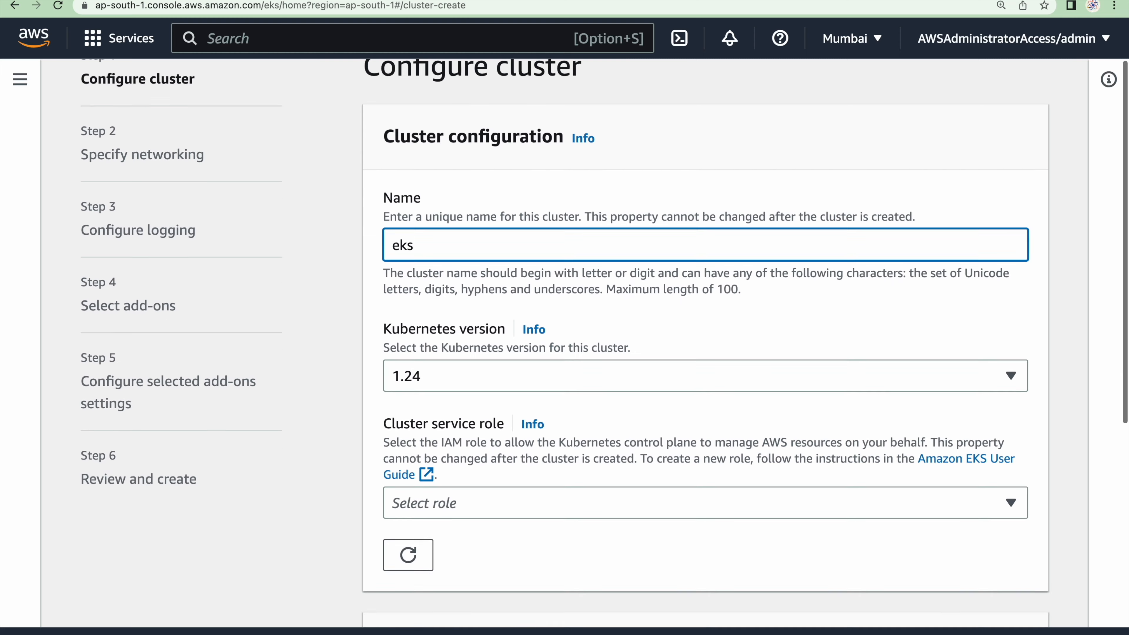
pyautogui.click(450, 362)
pyautogui.click(429, 440)
pyautogui.scroll(-2, 428, 443)
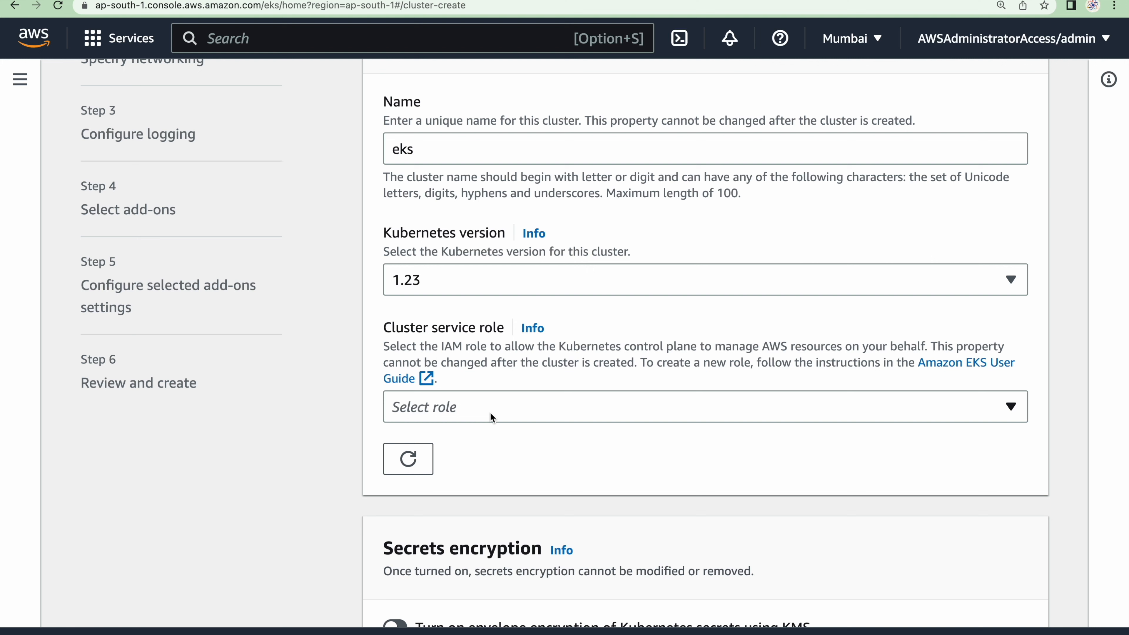
pyautogui.click(481, 278)
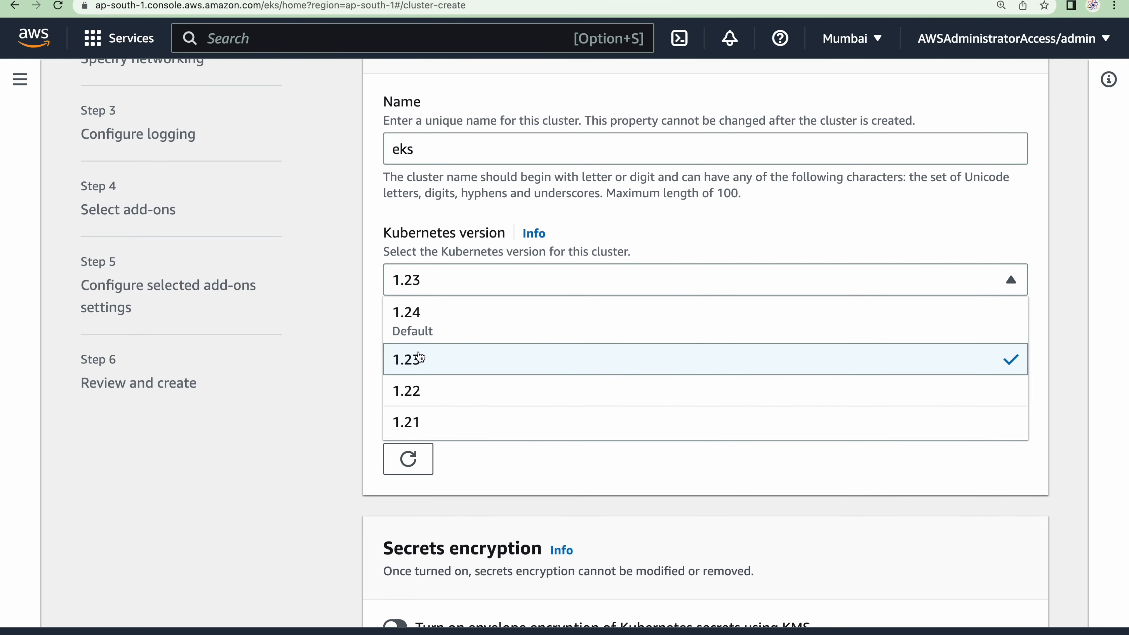
pyautogui.click(368, 362)
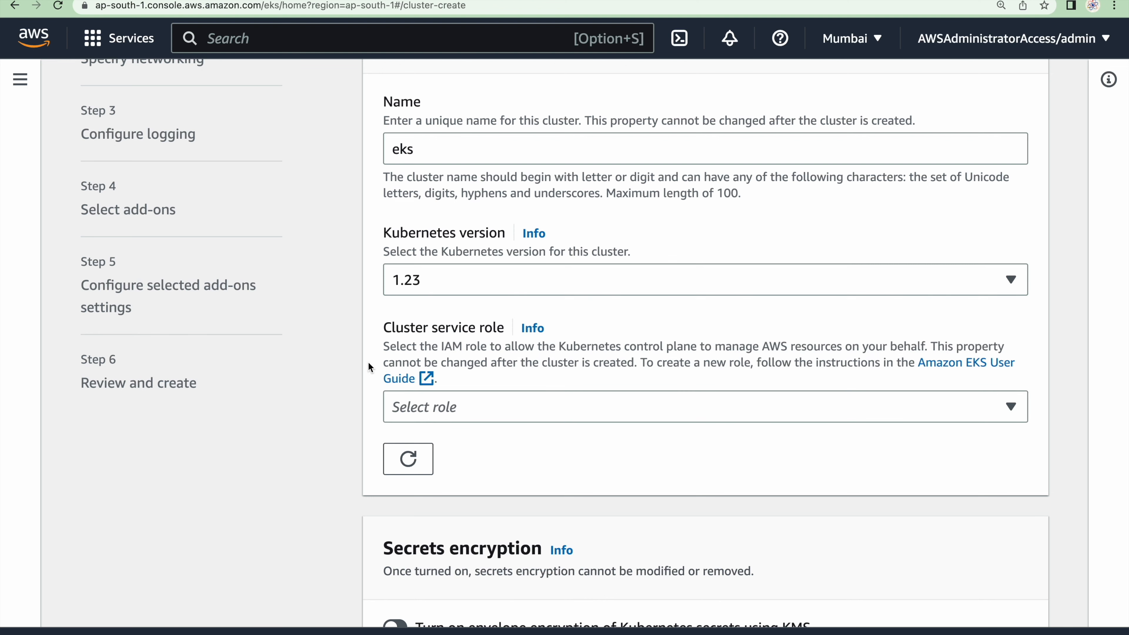
# Assign my-eks-cluster as the cluster service role and continue to the networking settings
pyautogui.click(465, 415)
pyautogui.scroll(-1, 465, 414)
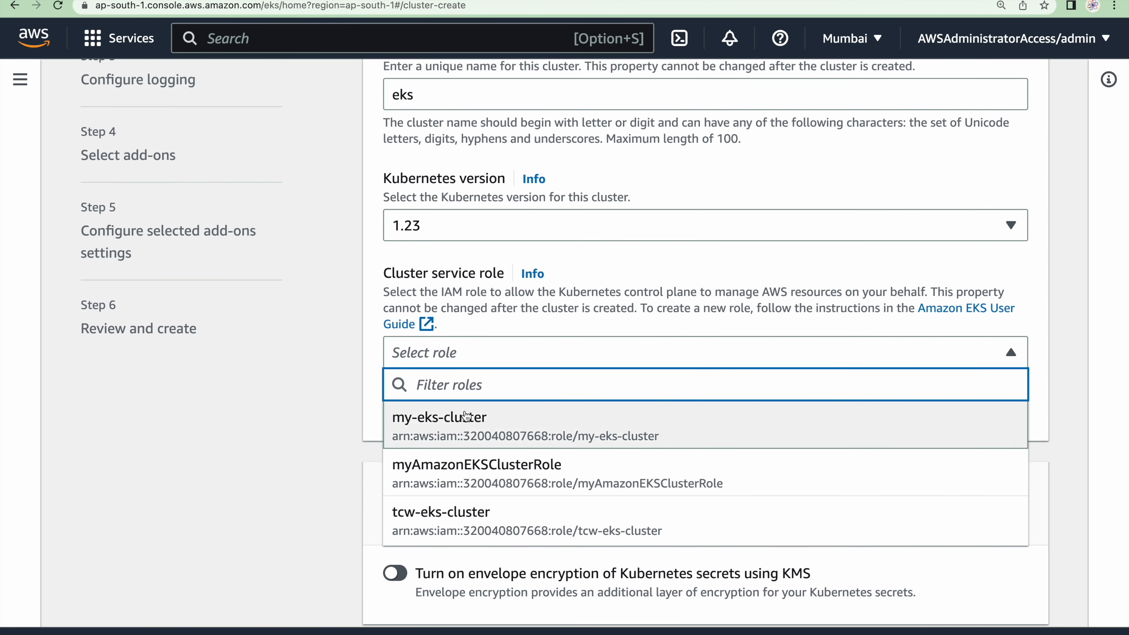
pyautogui.click(414, 422)
pyautogui.scroll(-5, 411, 418)
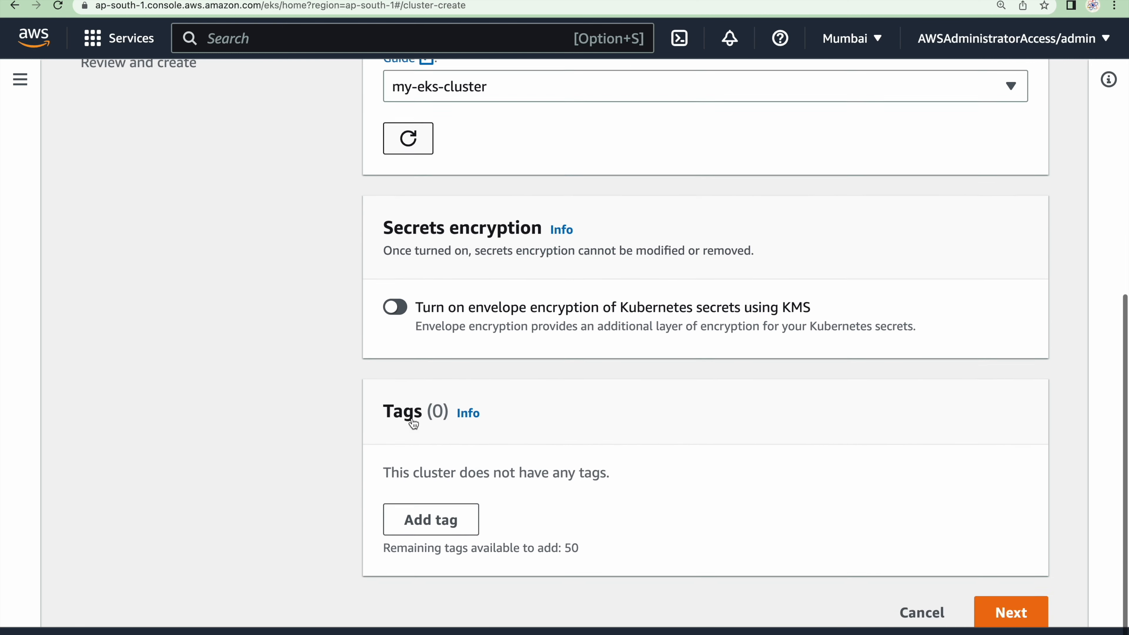
pyautogui.click(1003, 610)
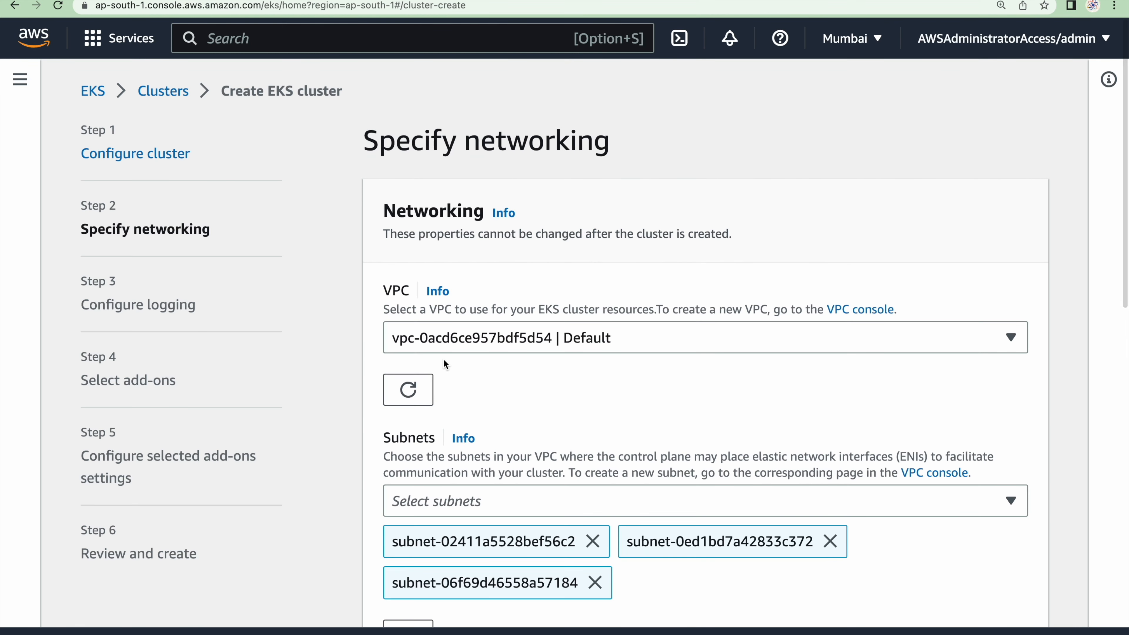
# Set the cluster's VPC to eks-vpc, keeping its preselected subnets
pyautogui.click(514, 324)
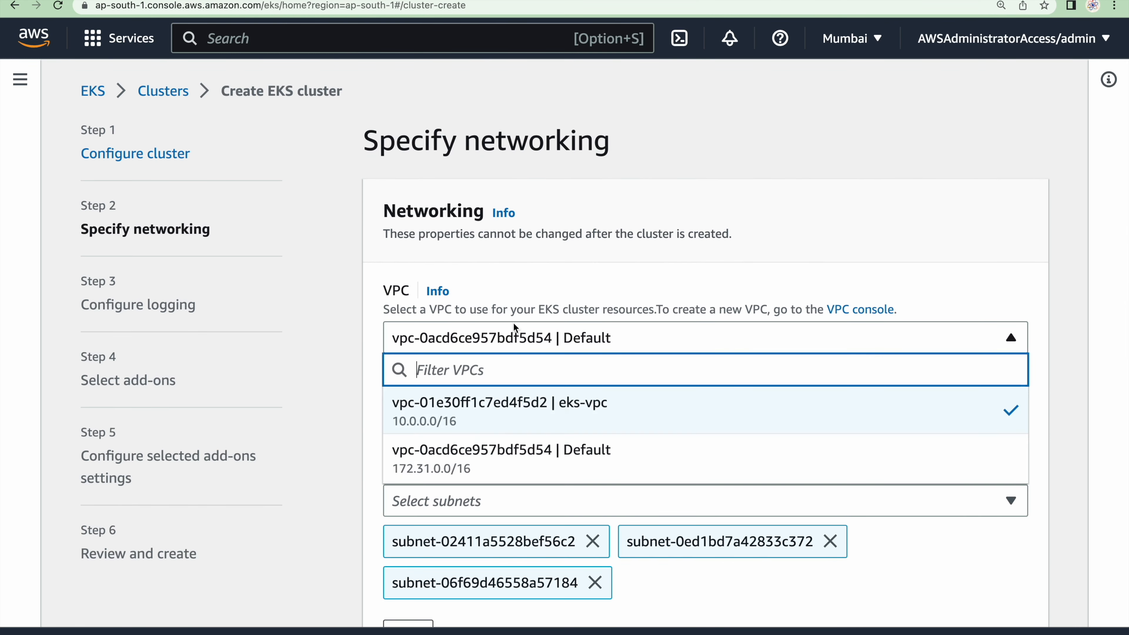
pyautogui.click(491, 404)
pyautogui.scroll(-3, 491, 403)
pyautogui.scroll(-2, 491, 403)
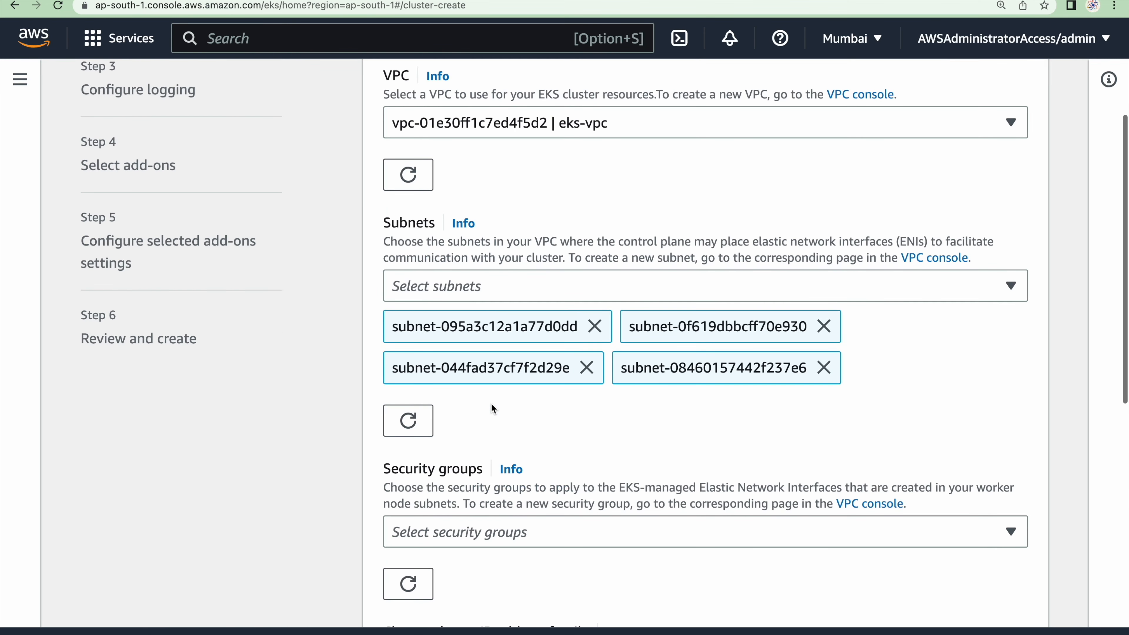
# Apply the eks-cluster-sg security group, keep IPv4 and Public endpoint access, and continue to the logging settings
pyautogui.scroll(-4, 406, 391)
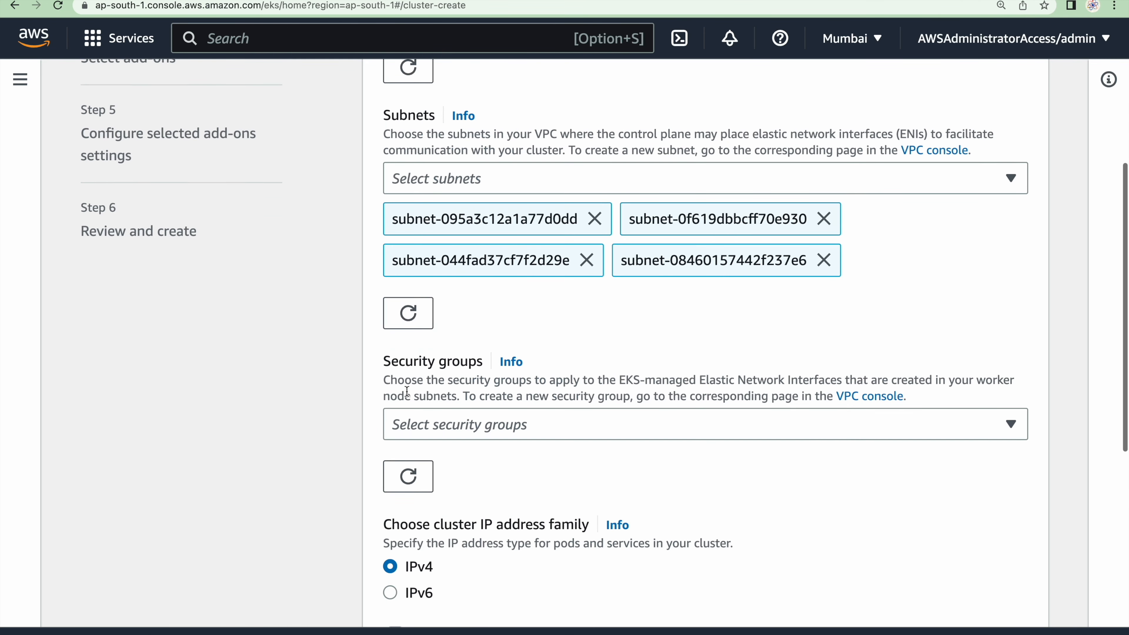
pyautogui.click(431, 431)
pyautogui.scroll(-4, 429, 429)
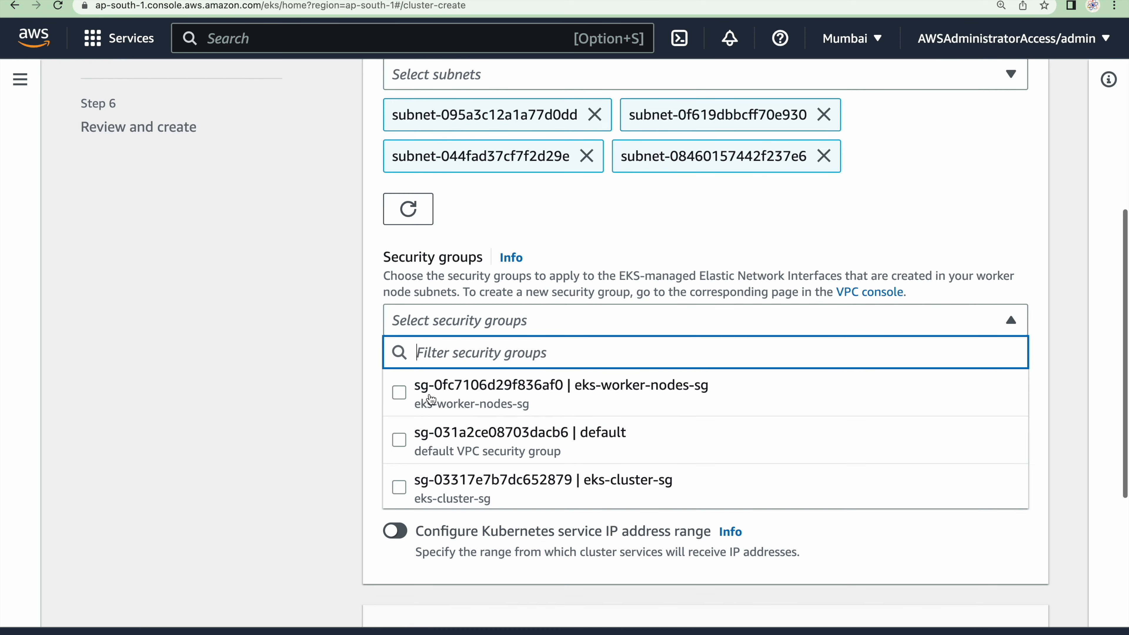
pyautogui.click(419, 478)
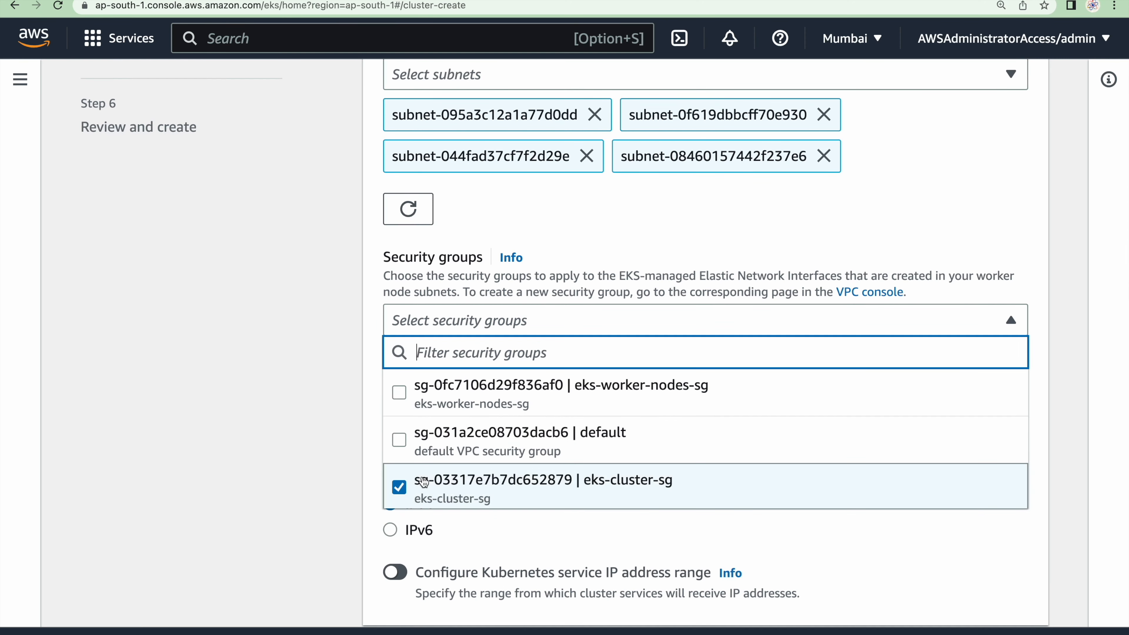
pyautogui.click(319, 439)
pyautogui.scroll(-15, 319, 378)
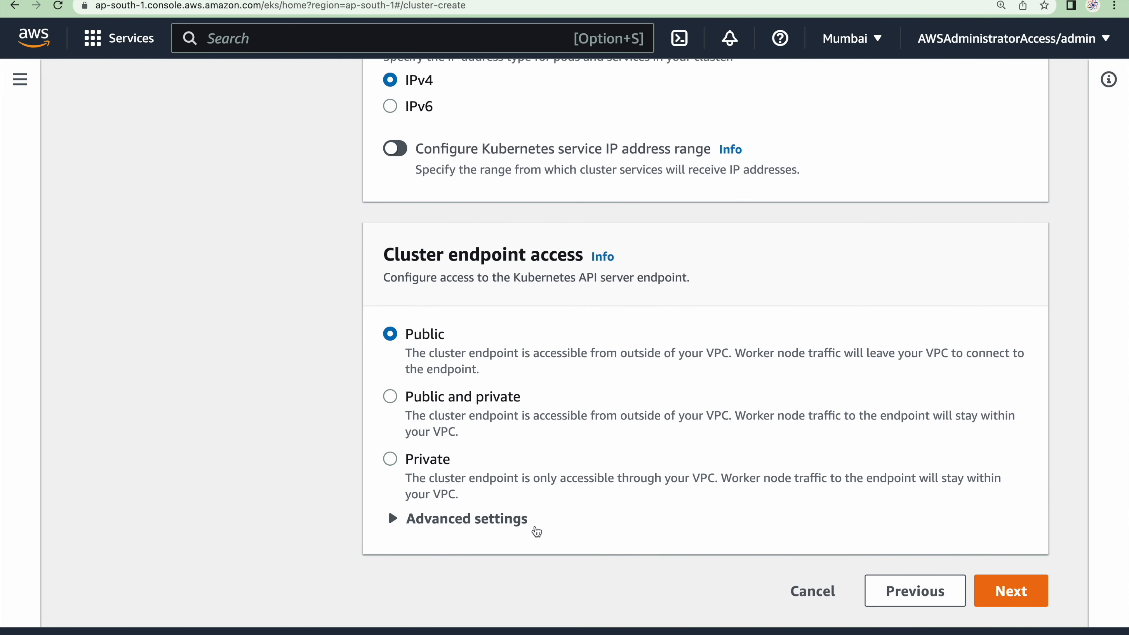
pyautogui.click(1000, 592)
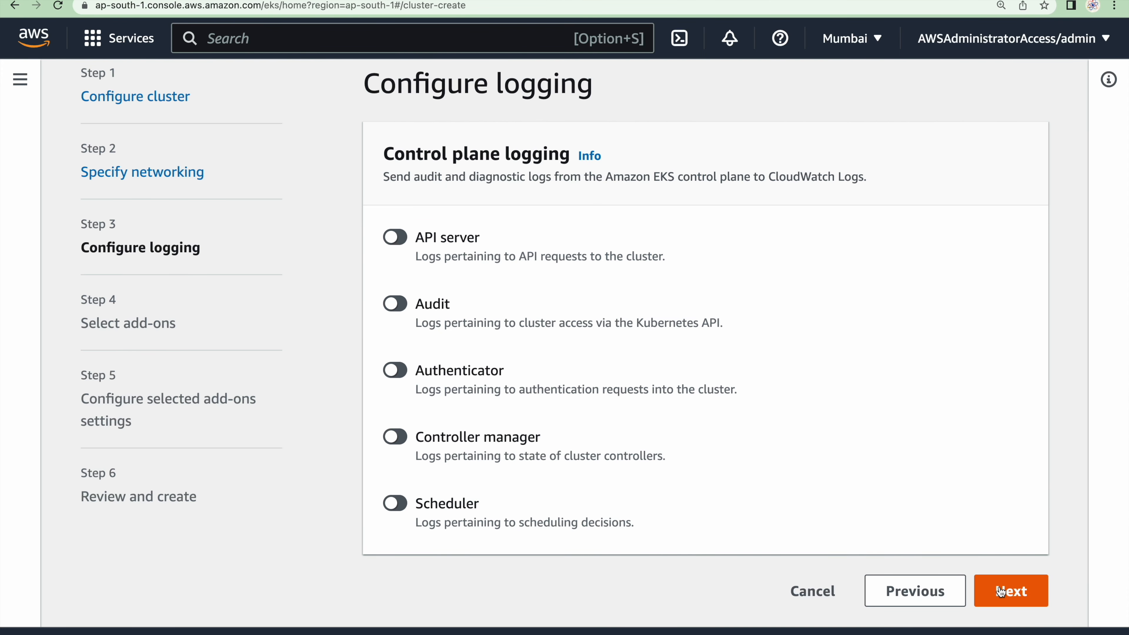
# Leave control plane logging off, keep the default add-ons and versions, and go through to the review page
pyautogui.click(1000, 592)
pyautogui.scroll(-3, 974, 522)
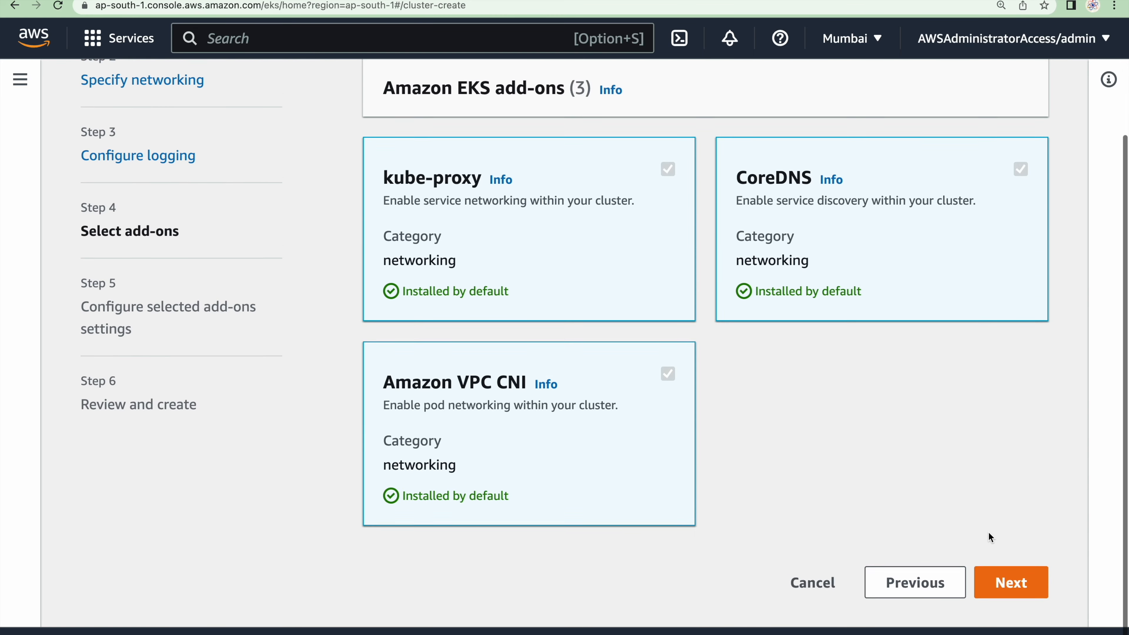
pyautogui.click(1009, 591)
pyautogui.scroll(-10, 879, 421)
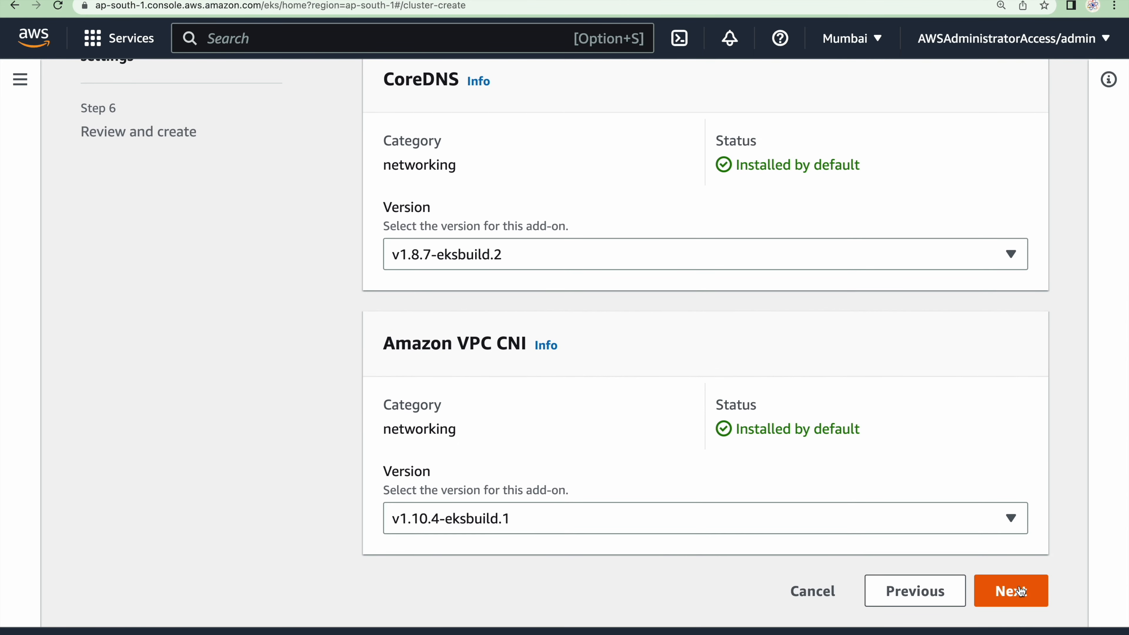
pyautogui.click(1022, 591)
pyautogui.scroll(-15, 814, 381)
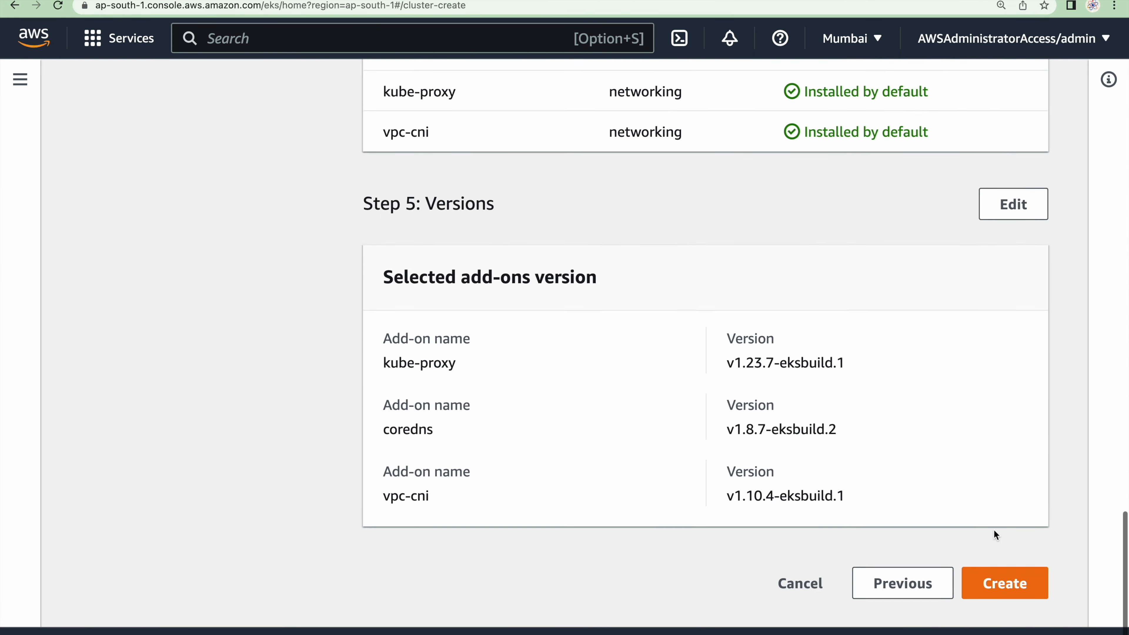
# Create the eks cluster and refresh its status in the clusters list
pyautogui.click(1016, 584)
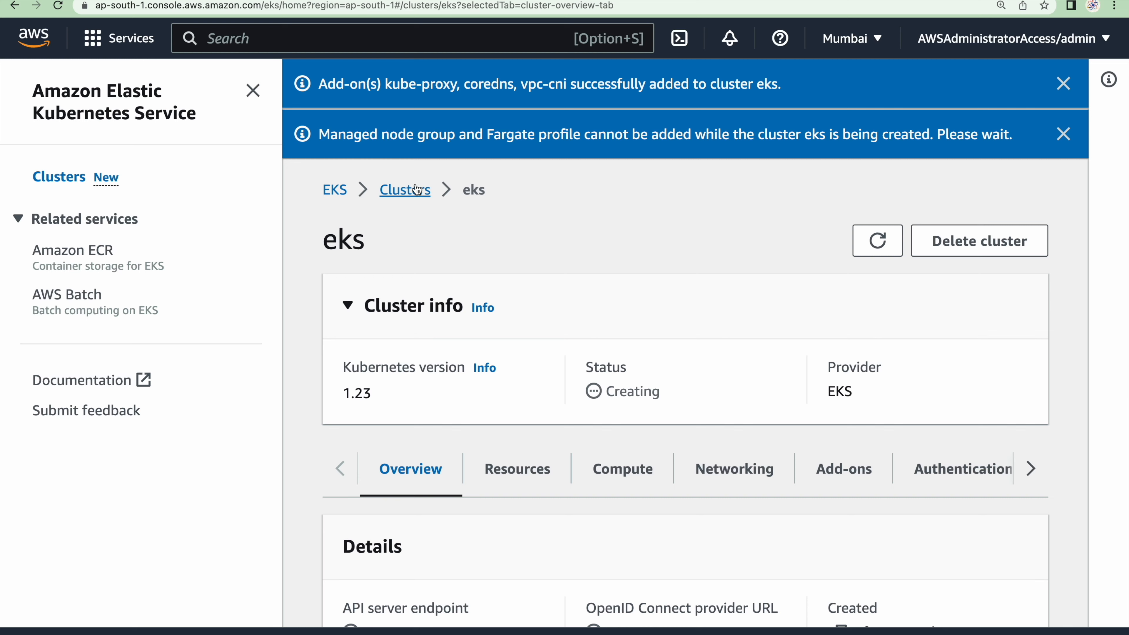
pyautogui.click(417, 190)
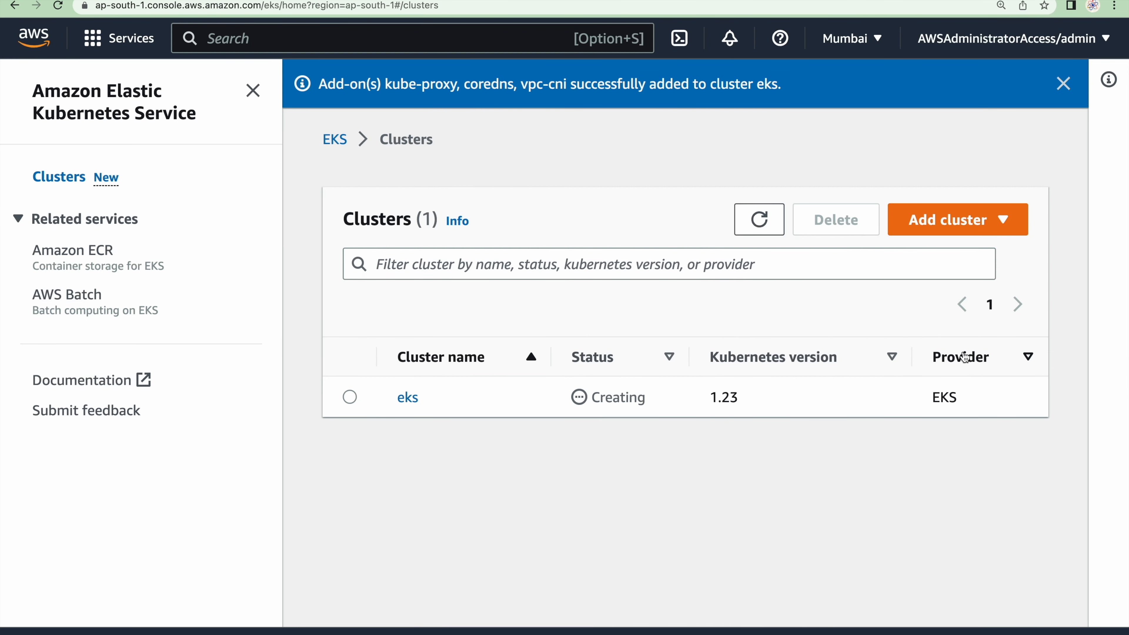
pyautogui.click(768, 220)
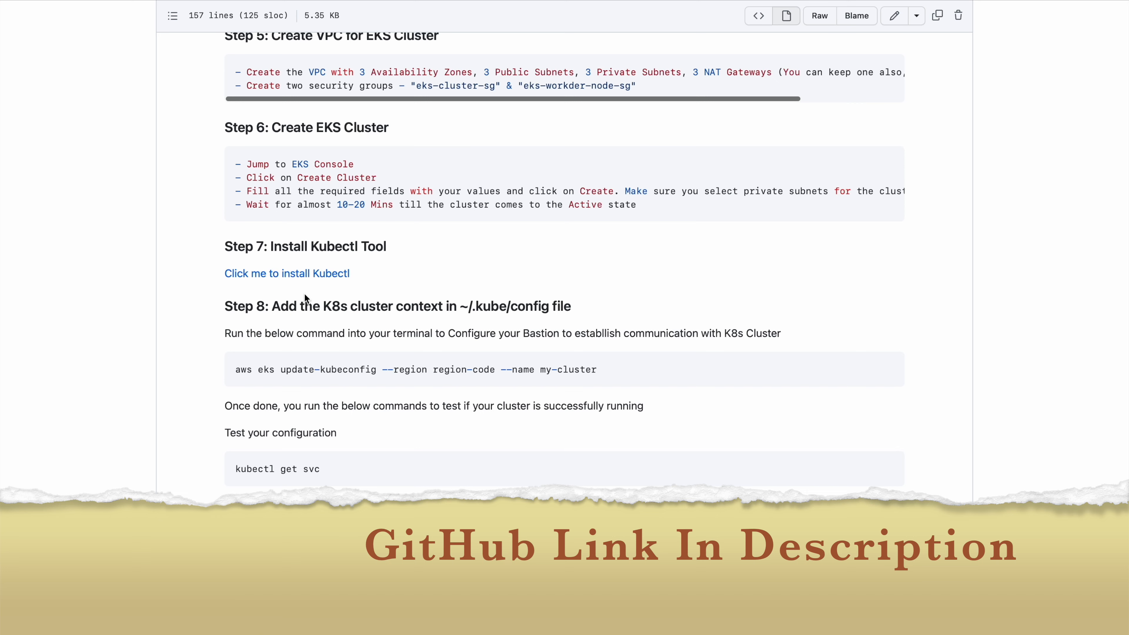
# Open the guide's Step 7 kubectl installation link in a new tab and show the Linux instructions
pyautogui.rightClick(289, 274)
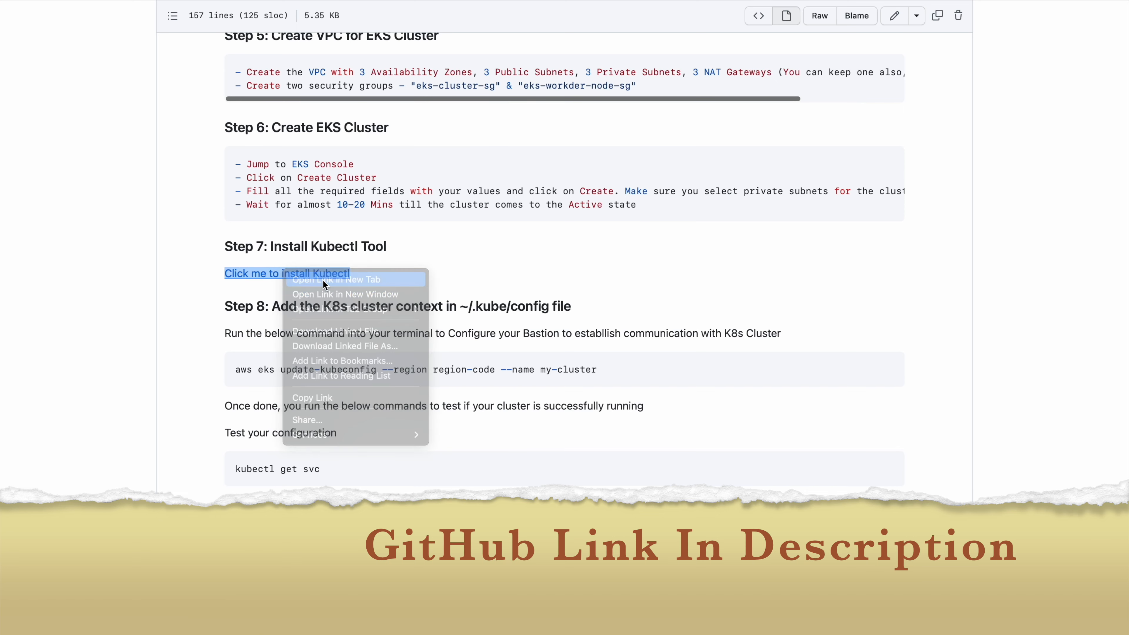
pyautogui.click(325, 279)
pyautogui.click(715, 9)
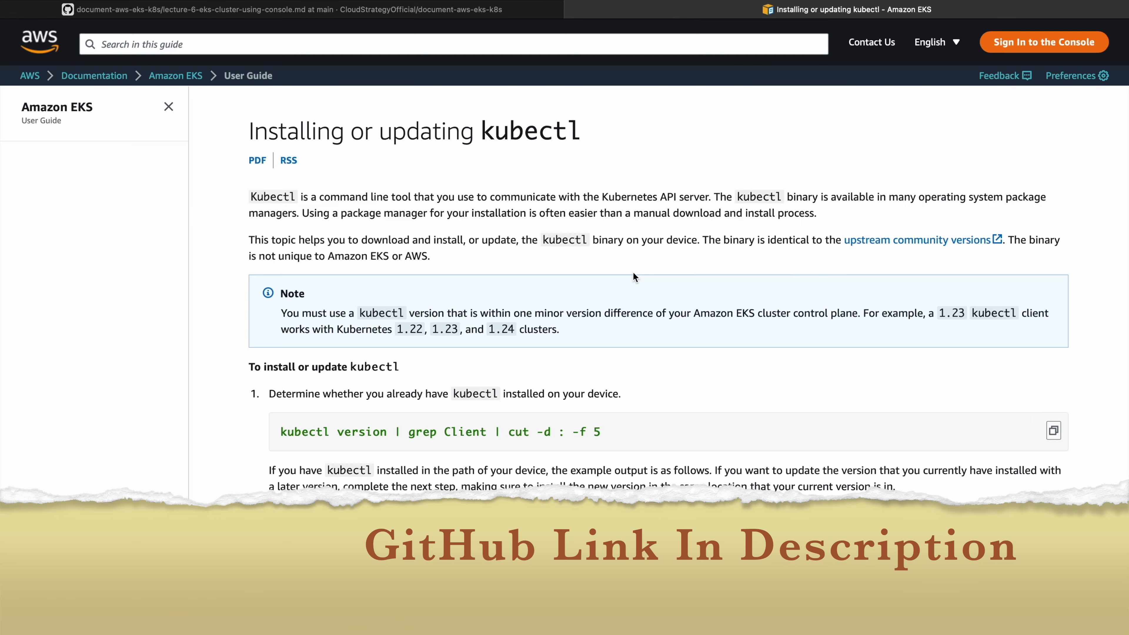
pyautogui.scroll(-10, 633, 276)
pyautogui.click(359, 219)
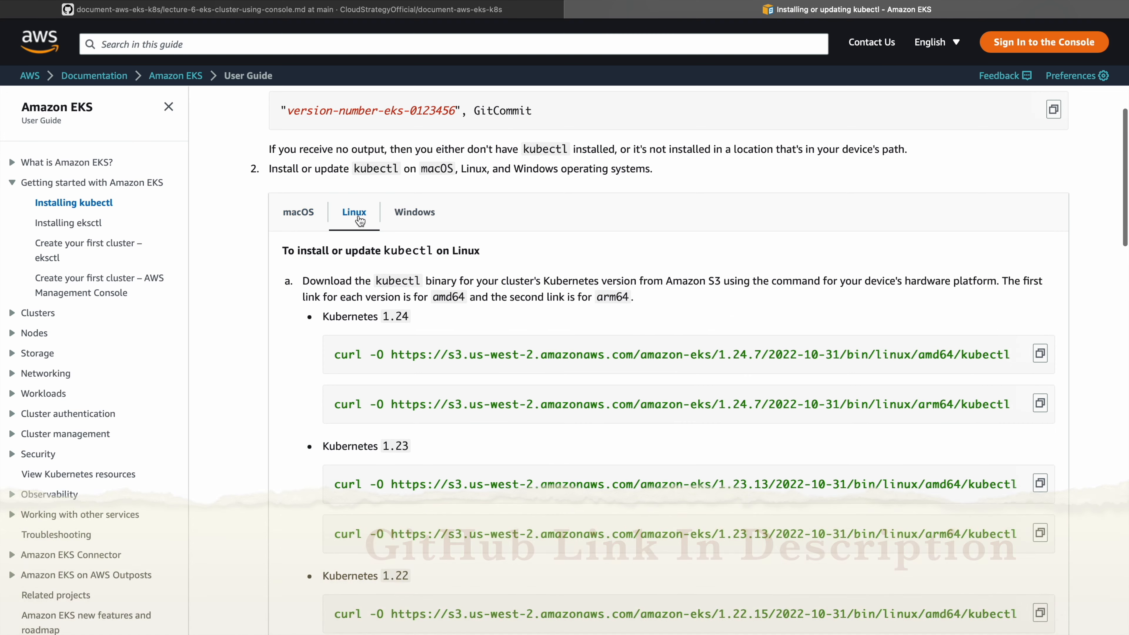
pyautogui.scroll(-1, 358, 217)
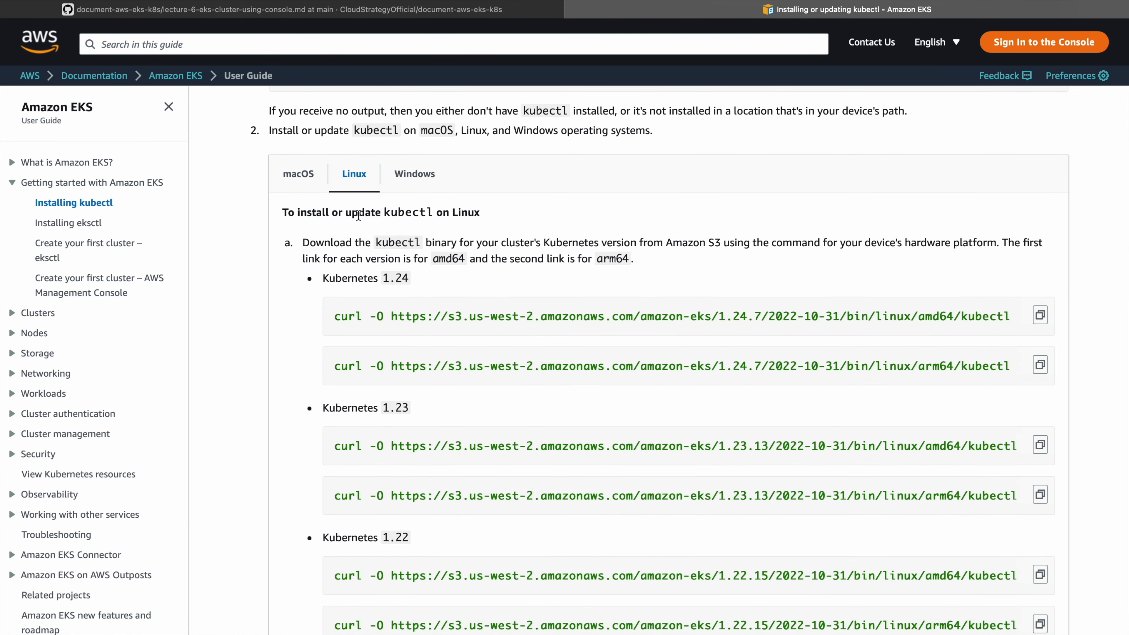
# Copy the guide's Linux amd64 curl command for Kubernetes 1.23 and run it in the Cloud9 terminal to download kubectl 1.23.13
pyautogui.scroll(-1, 387, 285)
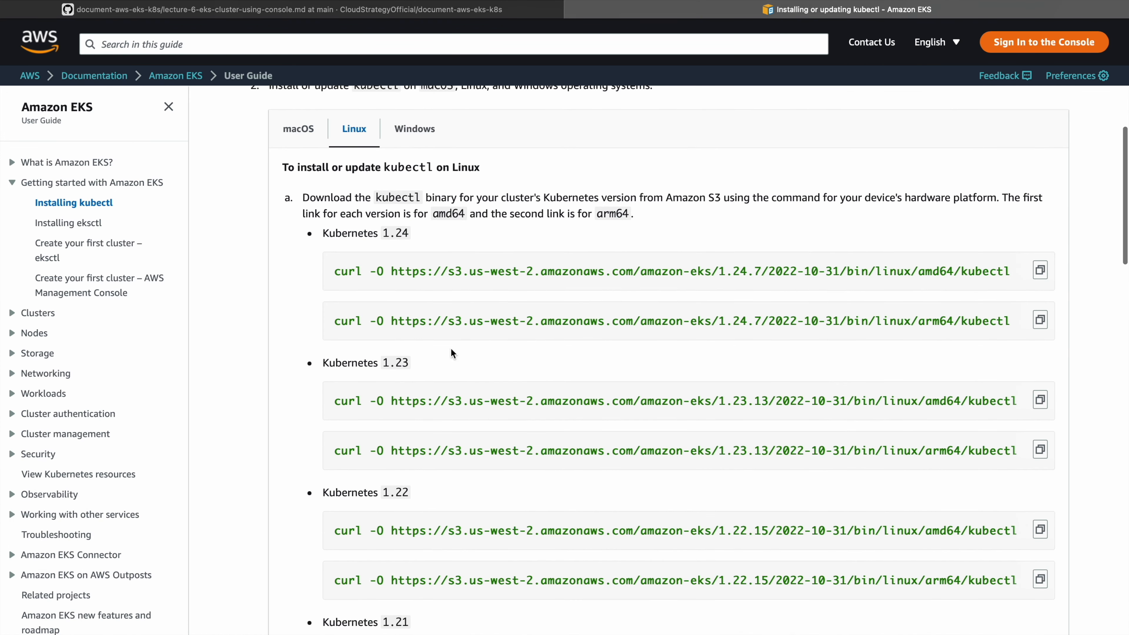
pyautogui.click(1040, 399)
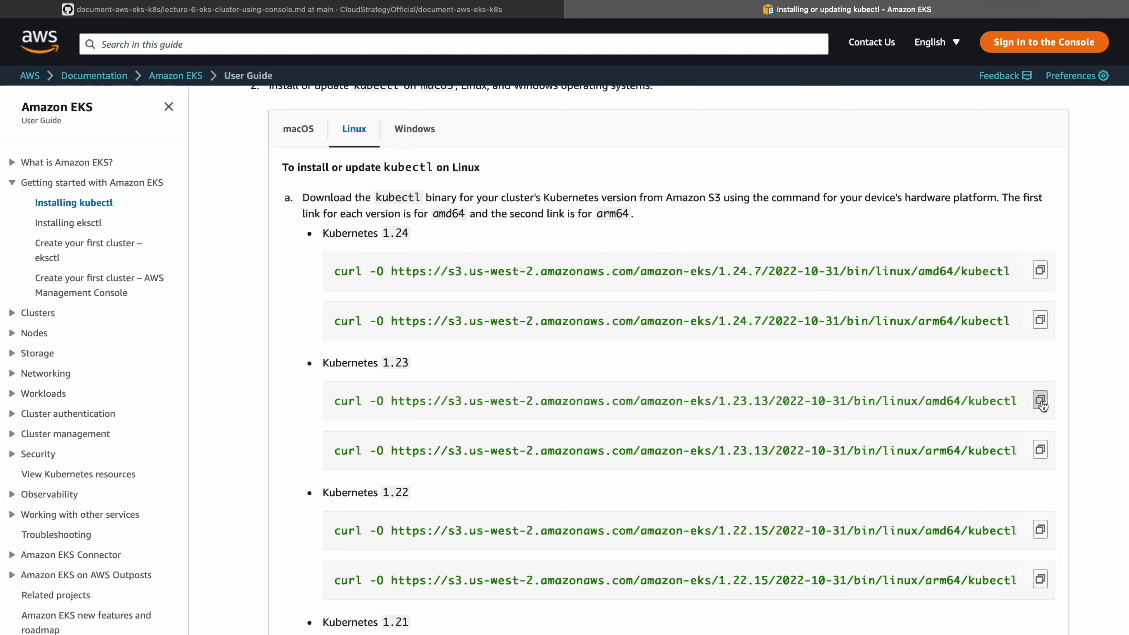
pyautogui.hotkey('ctrl', 'Left')
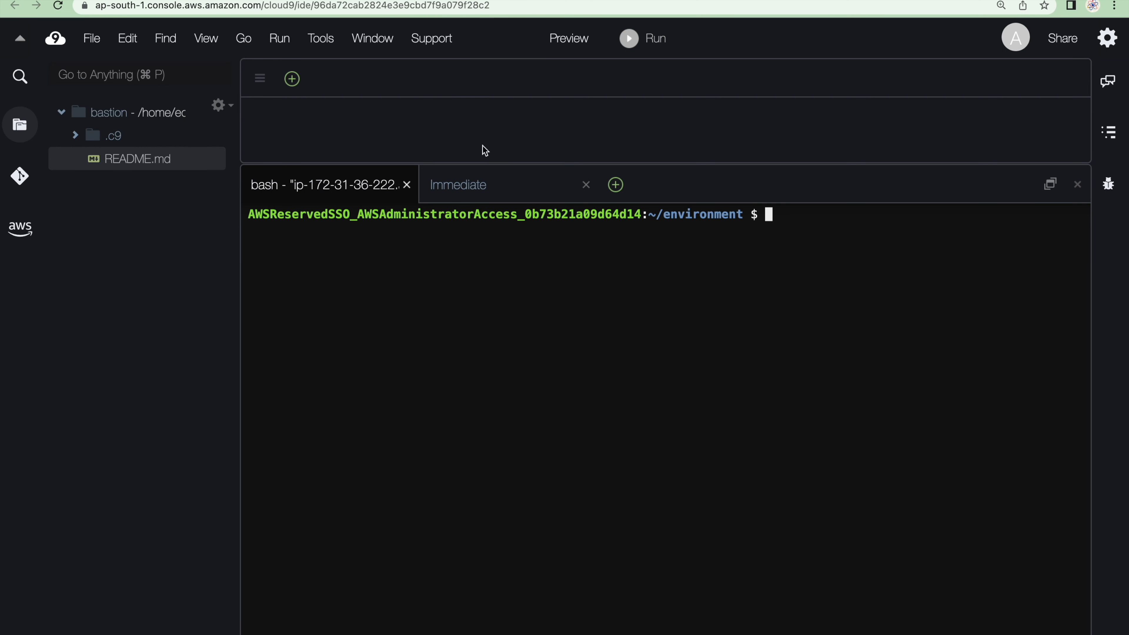
pyautogui.click(841, 285)
pyautogui.write('cu')
pyautogui.press('BackSpace')
pyautogui.press('BackSpace')
pyautogui.press('super+v')
pyautogui.press('Return')
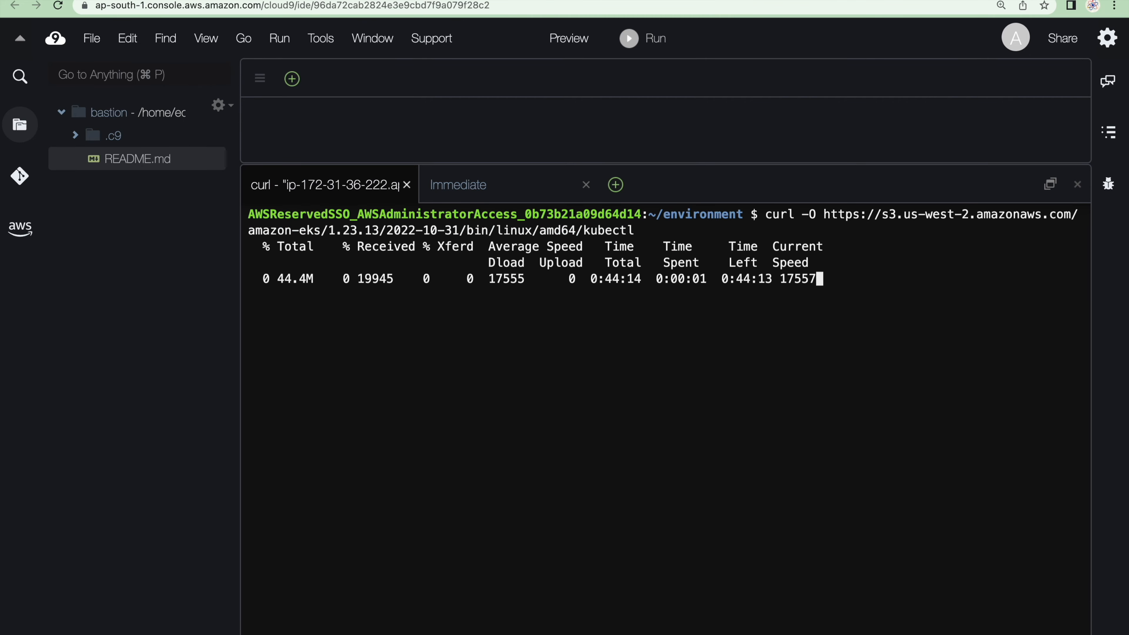
# Compute the downloaded binary's SHA-256 sum in the Cloud9 terminal with the documented command openssl sha1 -sha256 kubectl
pyautogui.hotkey('ctrl', 'Right')
pyautogui.scroll(-5, 895, 501)
pyautogui.scroll(-20, 895, 500)
pyautogui.scroll(-3, 894, 501)
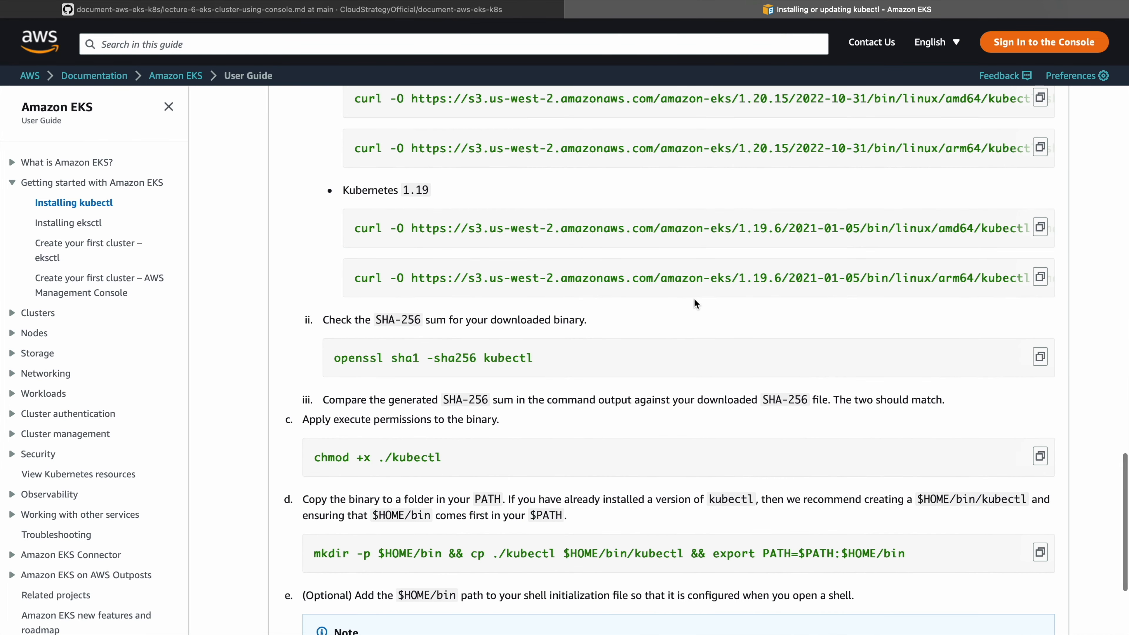
pyautogui.hotkey('ctrl', 'Left')
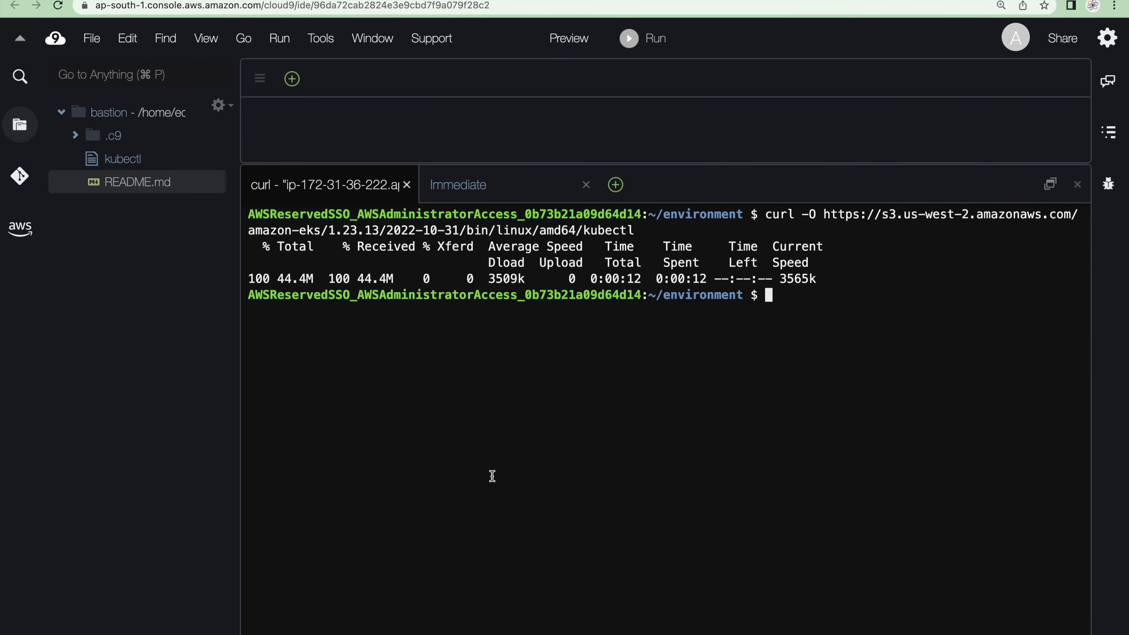
pyautogui.press('super+v')
pyautogui.press('Return')
pyautogui.press('Return')
# Copy the documented chmod +x ./kubectl command and run it in the Cloud9 terminal to make the binary executable
pyautogui.hotkey('ctrl', 'Right')
pyautogui.scroll(-5, 658, 565)
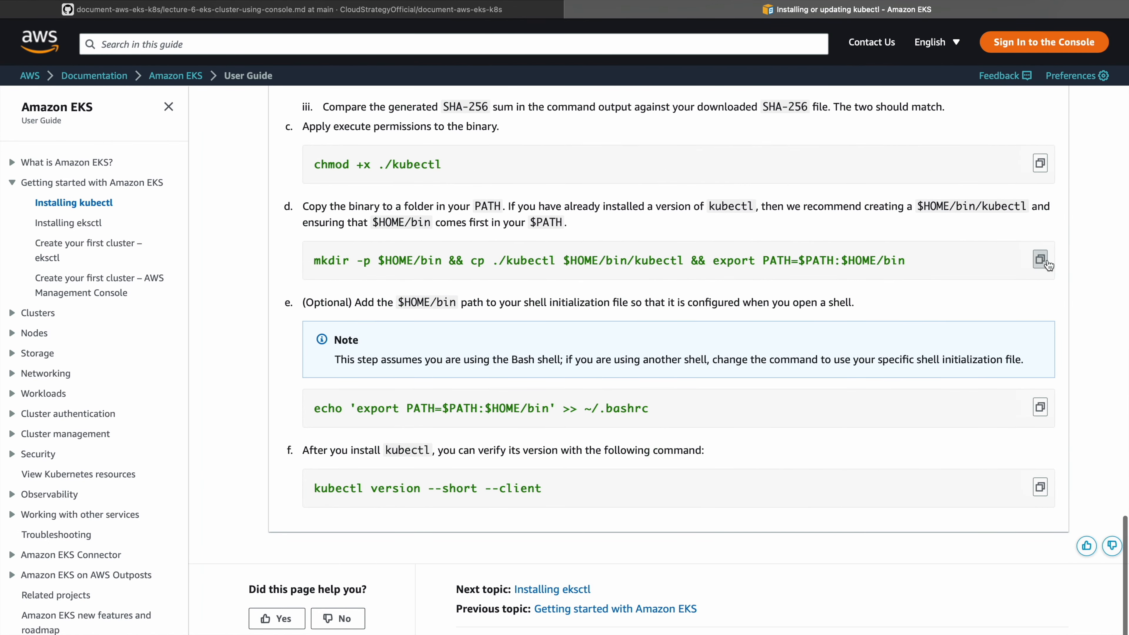
pyautogui.click(1040, 246)
pyautogui.hotkey('ctrl', 'Left')
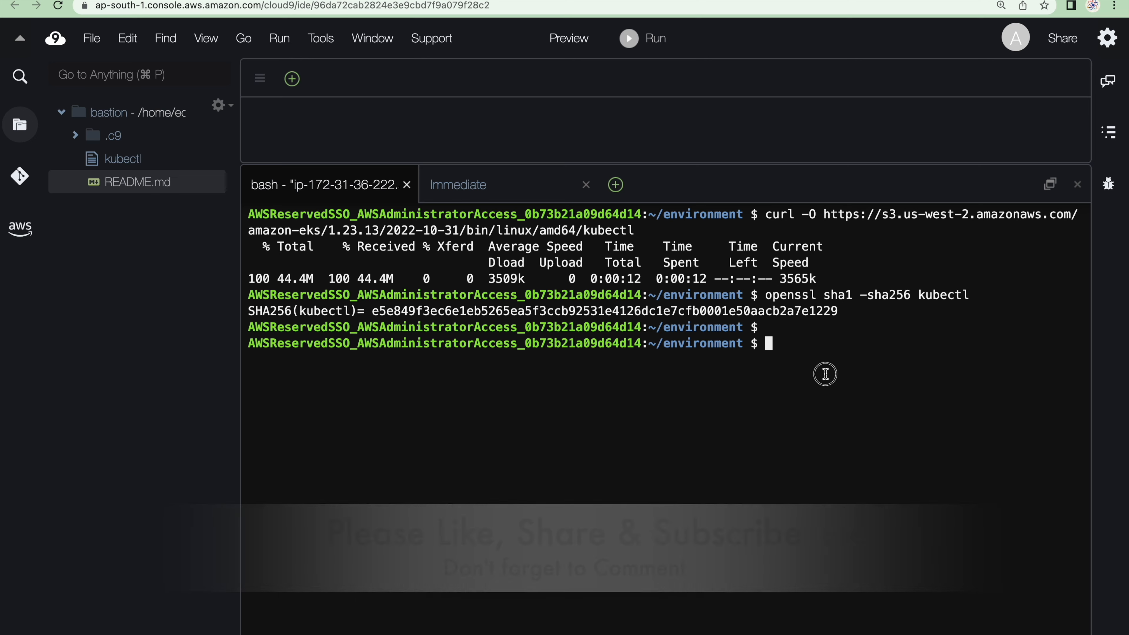
pyautogui.press('super+v')
pyautogui.press('Return')
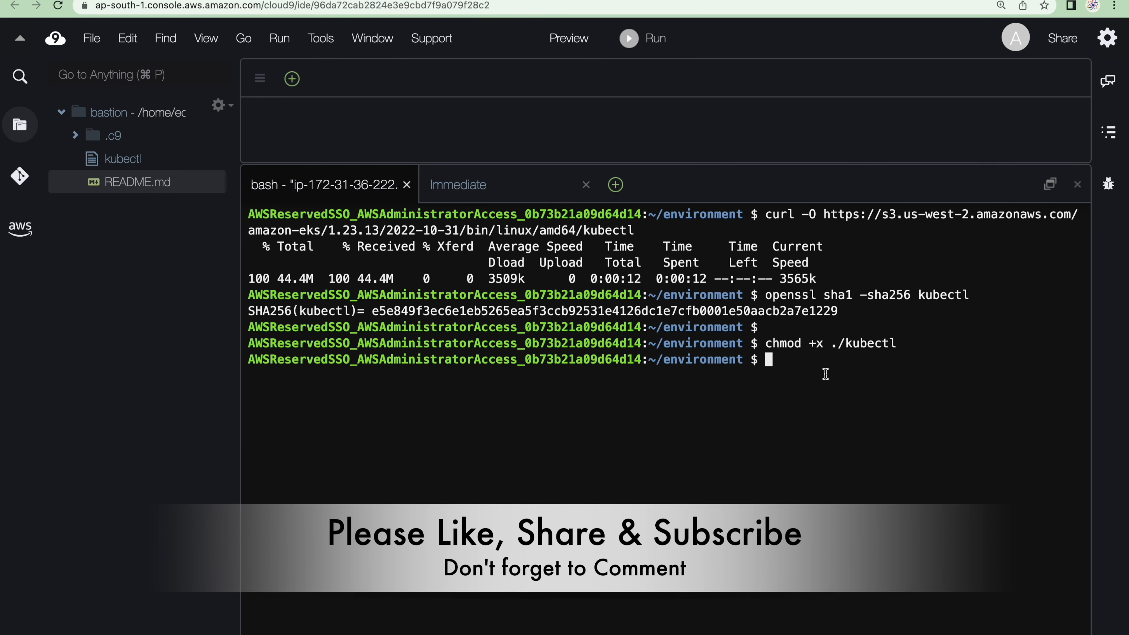
# Run the documented mkdir, cp and export command to copy kubectl into $HOME/bin and add that folder to PATH
pyautogui.hotkey('ctrl', 'Right')
pyautogui.scroll(-2, 933, 347)
pyautogui.click(1037, 304)
pyautogui.hotkey('ctrl', 'Left')
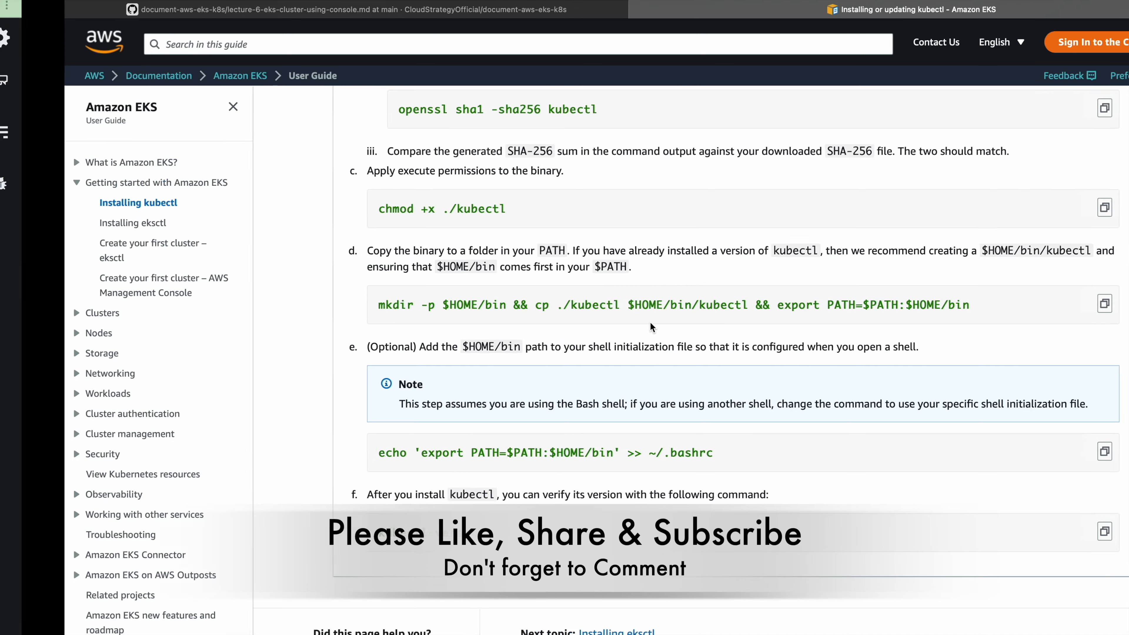
pyautogui.press('super+v')
pyautogui.press('Return')
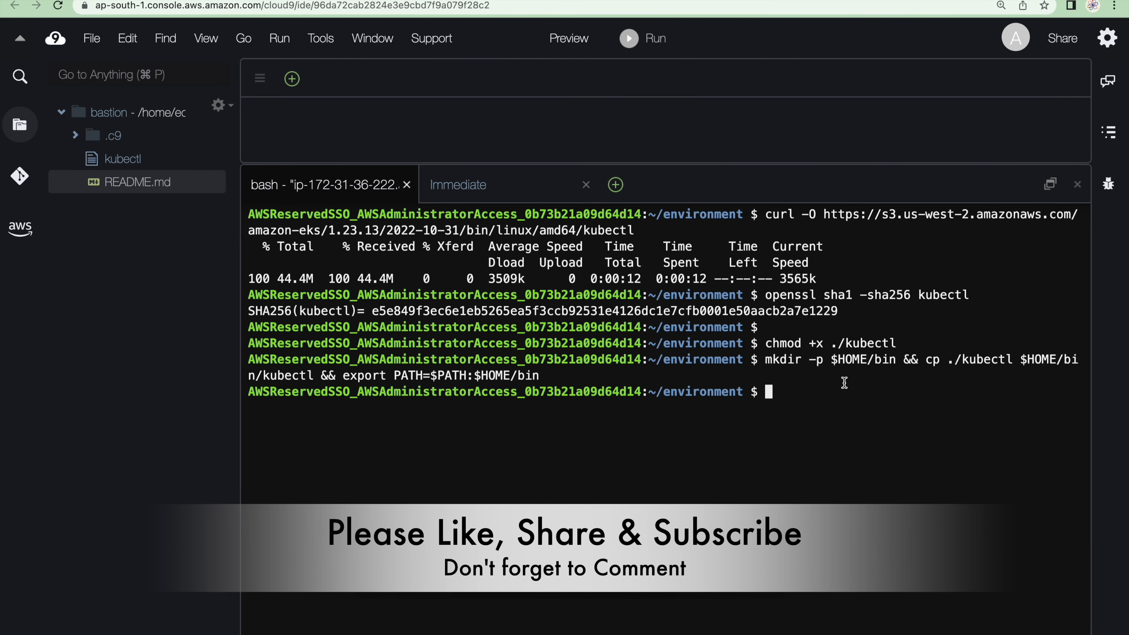
# Append the $HOME/bin PATH export to ~/.bashrc by running the documented echo command in the Cloud9 terminal
pyautogui.hotkey('ctrl', 'Right')
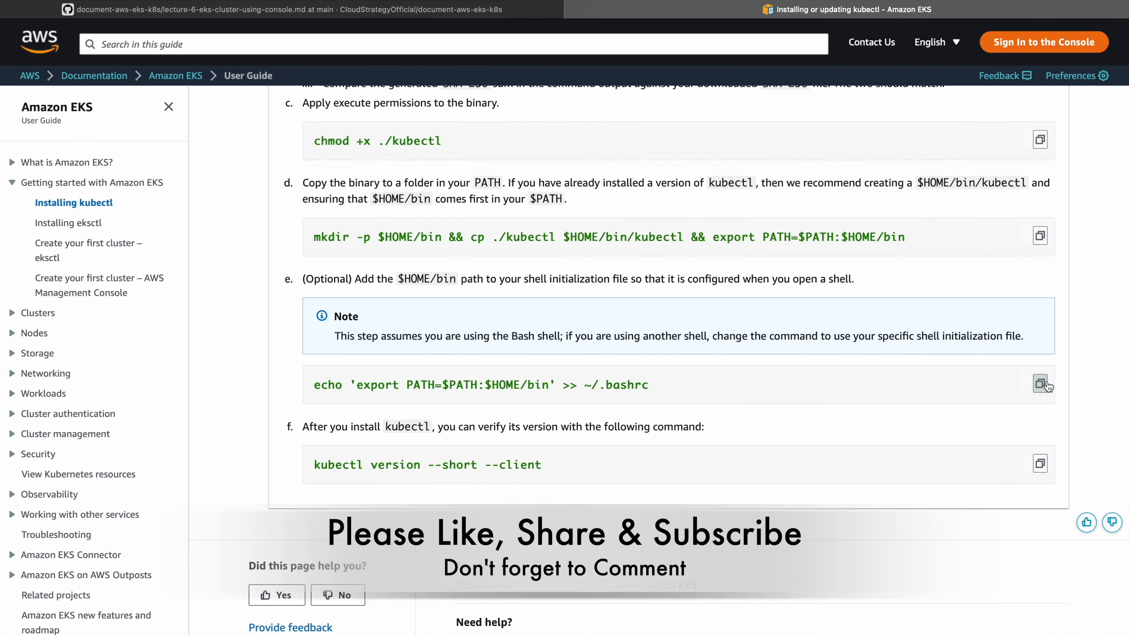
pyautogui.click(1041, 383)
pyautogui.hotkey('ctrl', 'Left')
pyautogui.press('super+v')
pyautogui.press('Return')
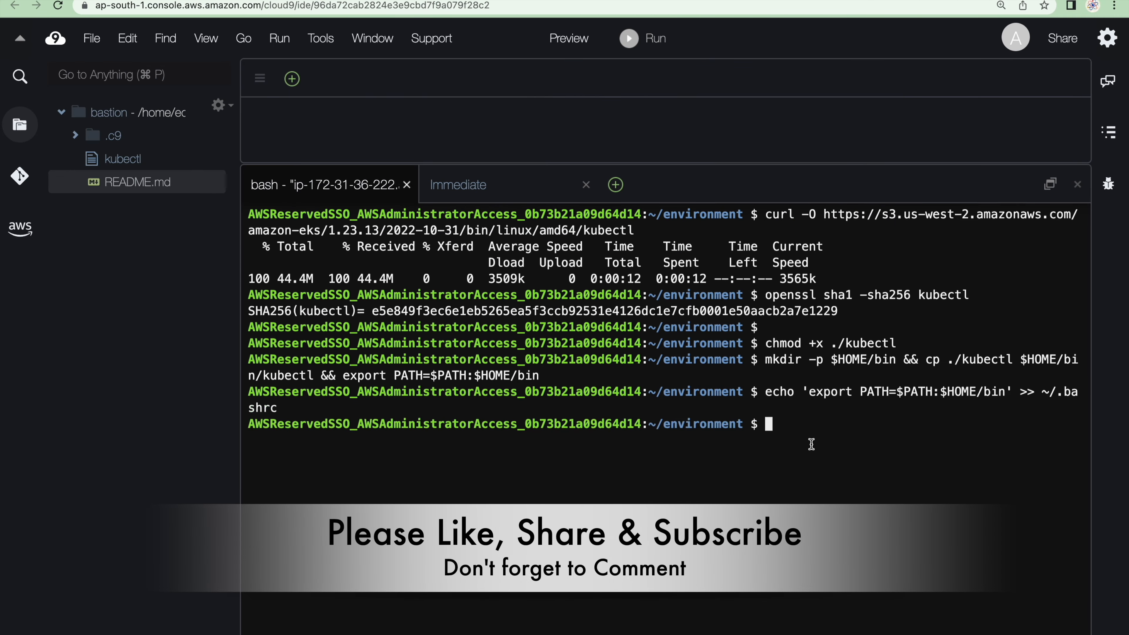
# Check the installed client by running the documented kubectl version --short --client command in the Cloud9 terminal
pyautogui.hotkey('ctrl', 'Right')
pyautogui.click(1040, 465)
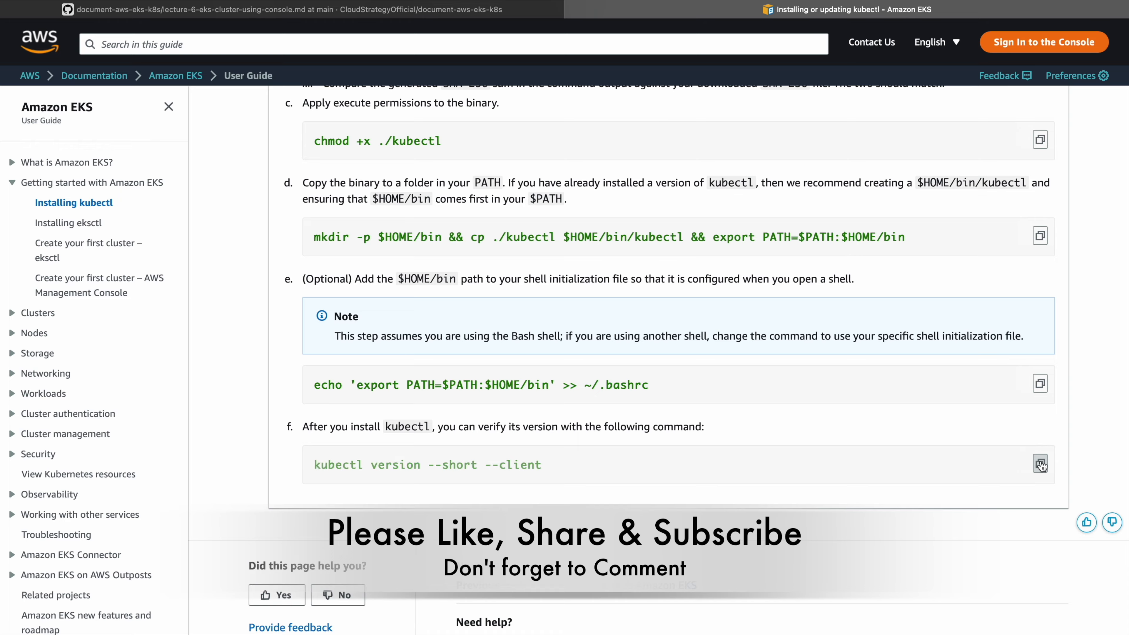
pyautogui.hotkey('ctrl', 'Left')
pyautogui.press('super+v')
pyautogui.press('Return')
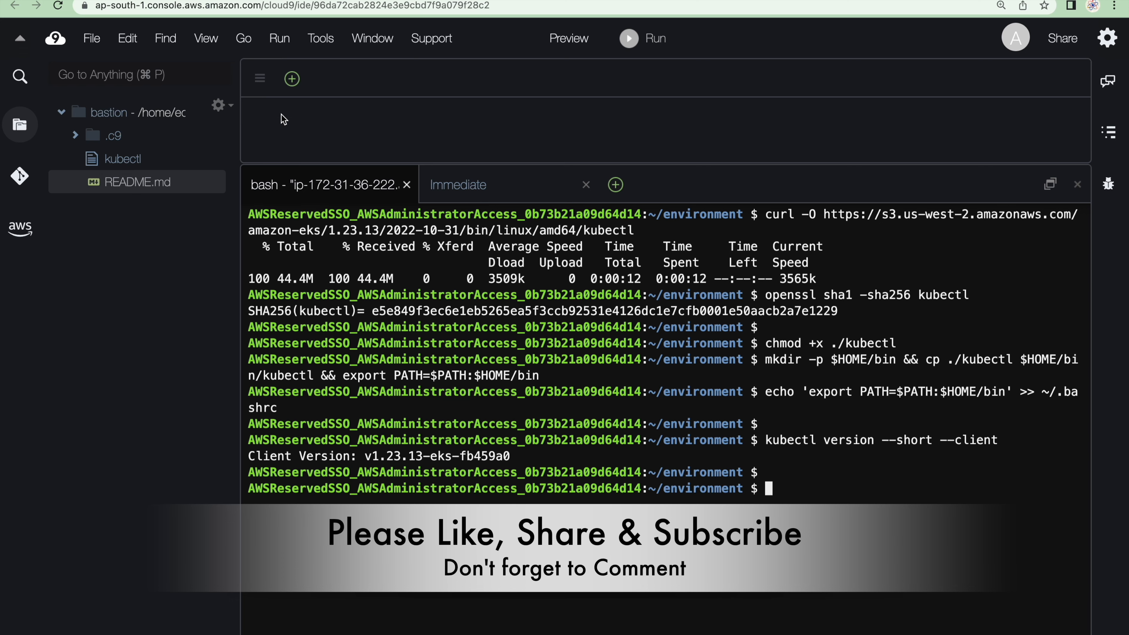
# Refresh the EKS clusters list, open the eks cluster and examine its overview details
pyautogui.hotkey('ctrl', 'Right')
pyautogui.click(763, 214)
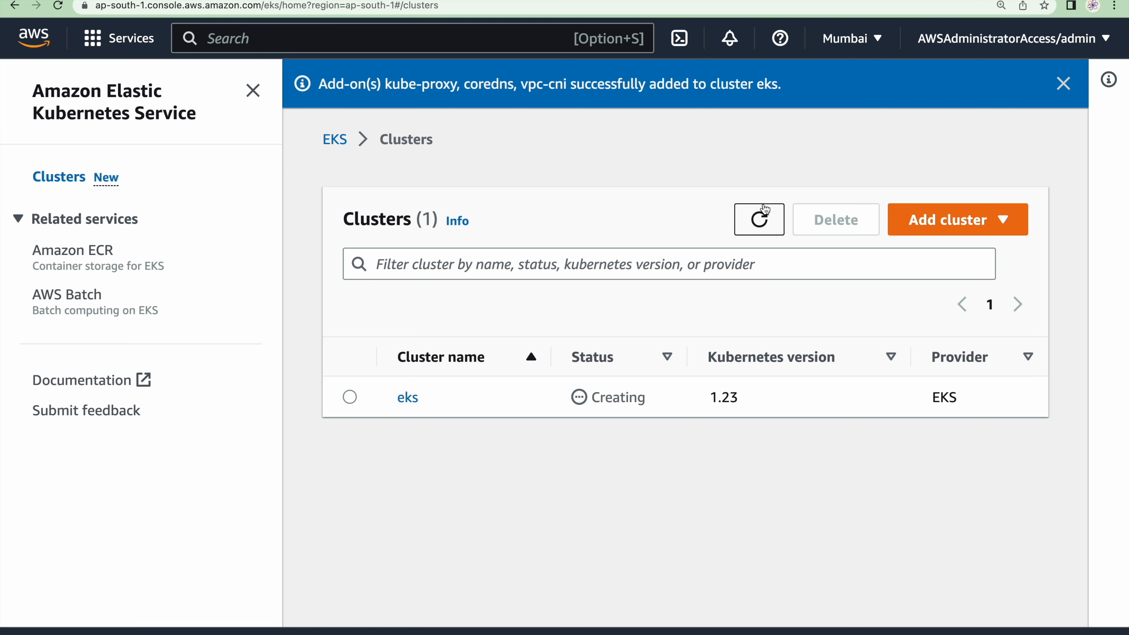
pyautogui.click(763, 213)
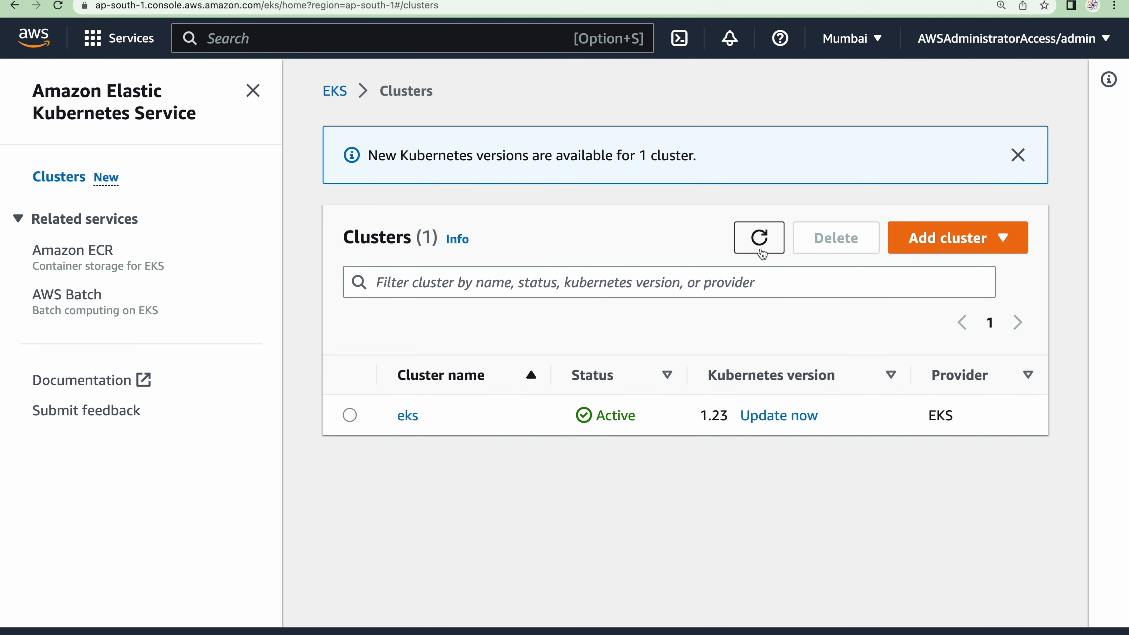
pyautogui.click(408, 416)
pyautogui.scroll(-6, 407, 419)
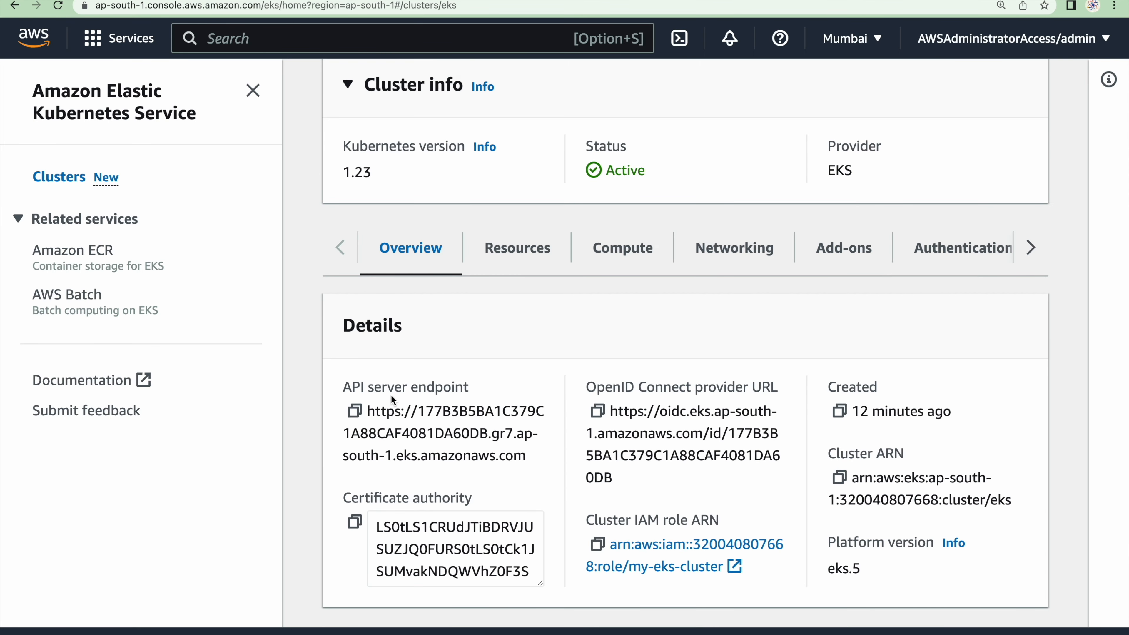
pyautogui.moveTo(375, 387); pyautogui.dragTo(792, 525)
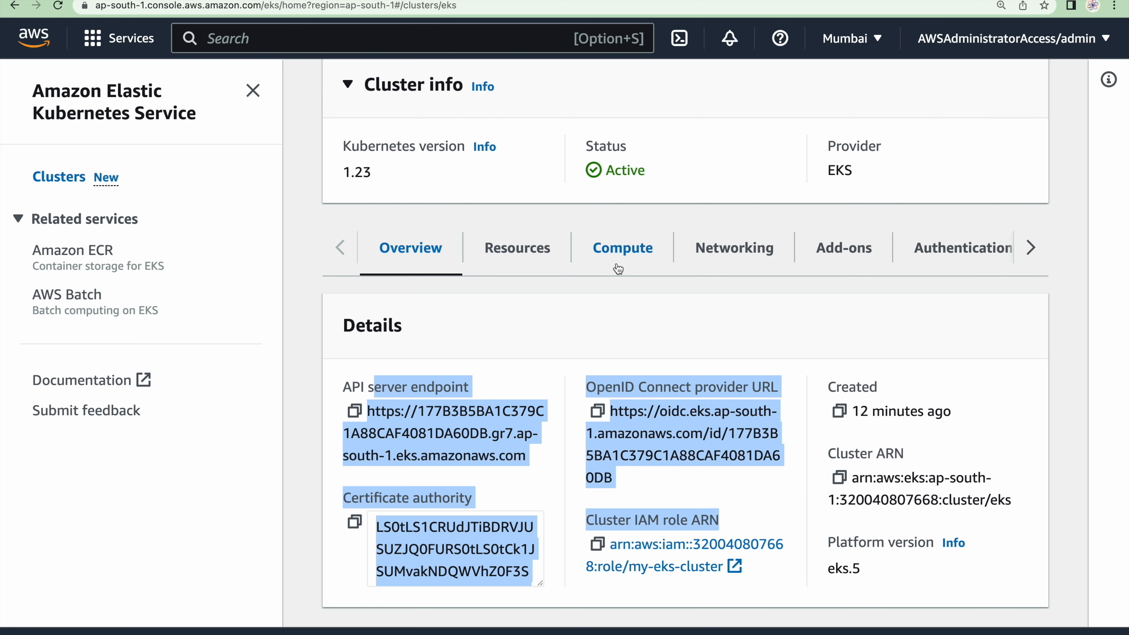
# Review the eks cluster's compute section for nodes and node groups, and dismiss the compute capacity notification
pyautogui.click(633, 267)
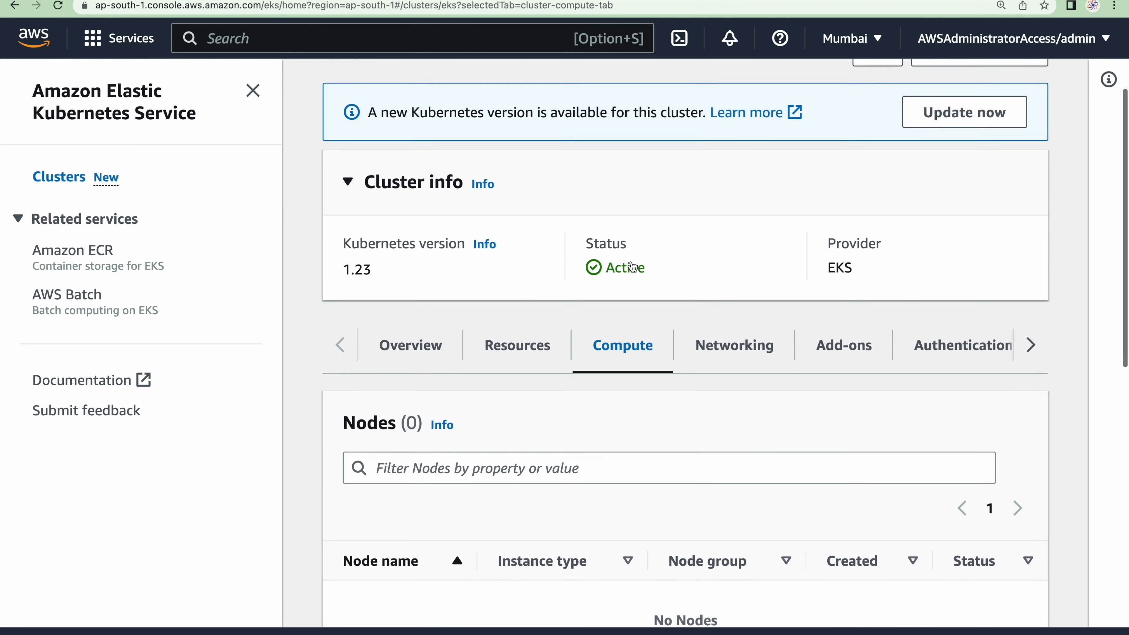
pyautogui.scroll(-5, 631, 262)
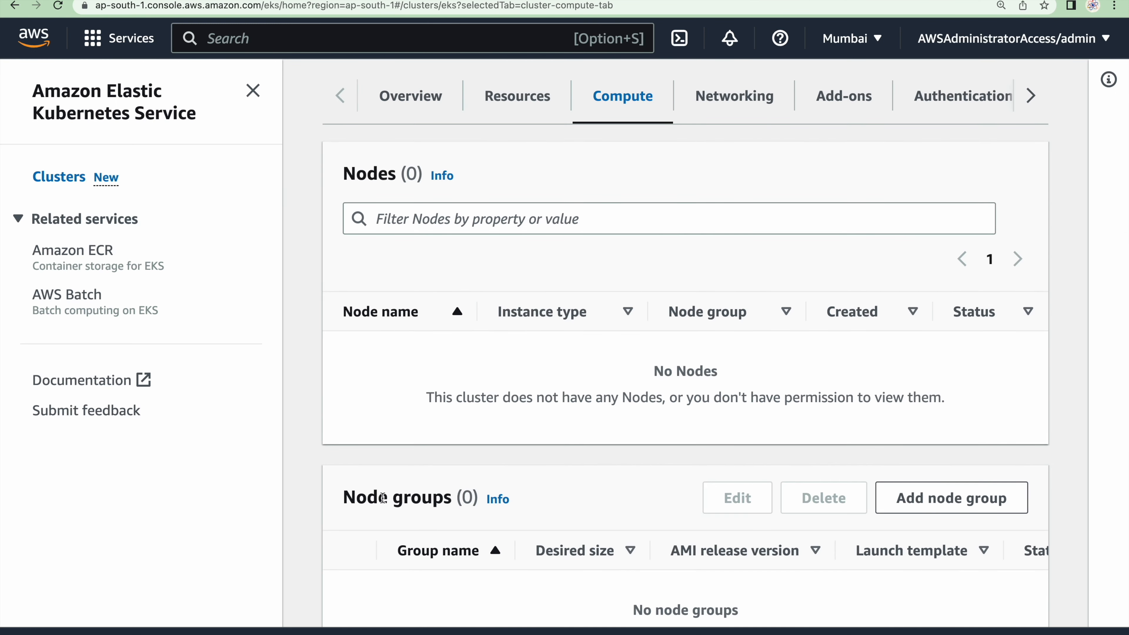
pyautogui.moveTo(367, 496); pyautogui.dragTo(535, 506)
pyautogui.scroll(2, 465, 565)
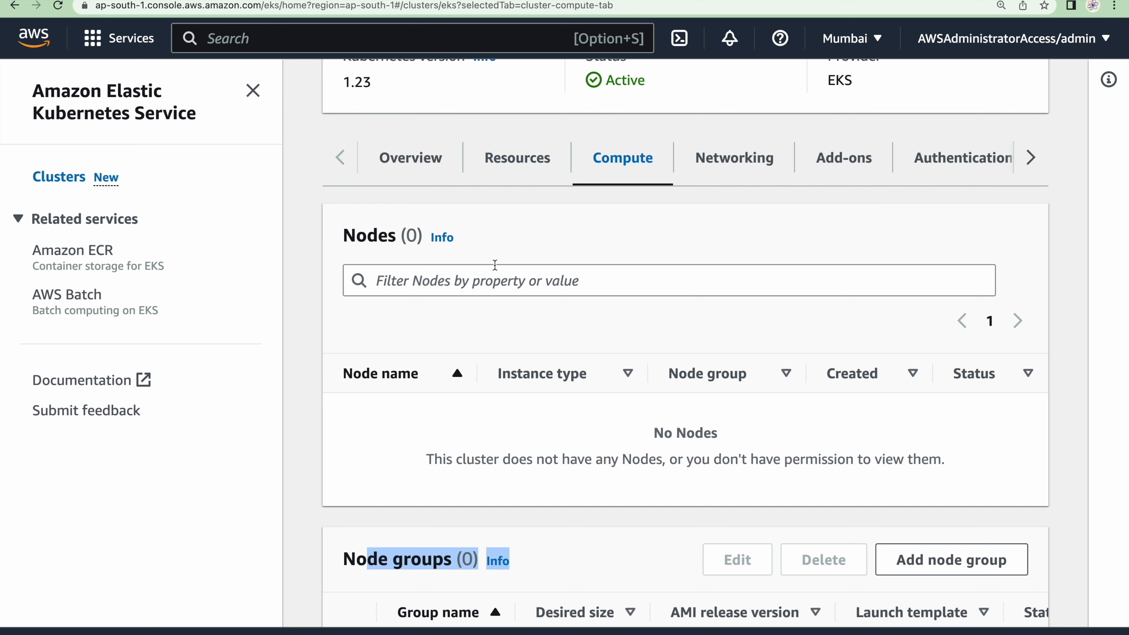
pyautogui.click(531, 238)
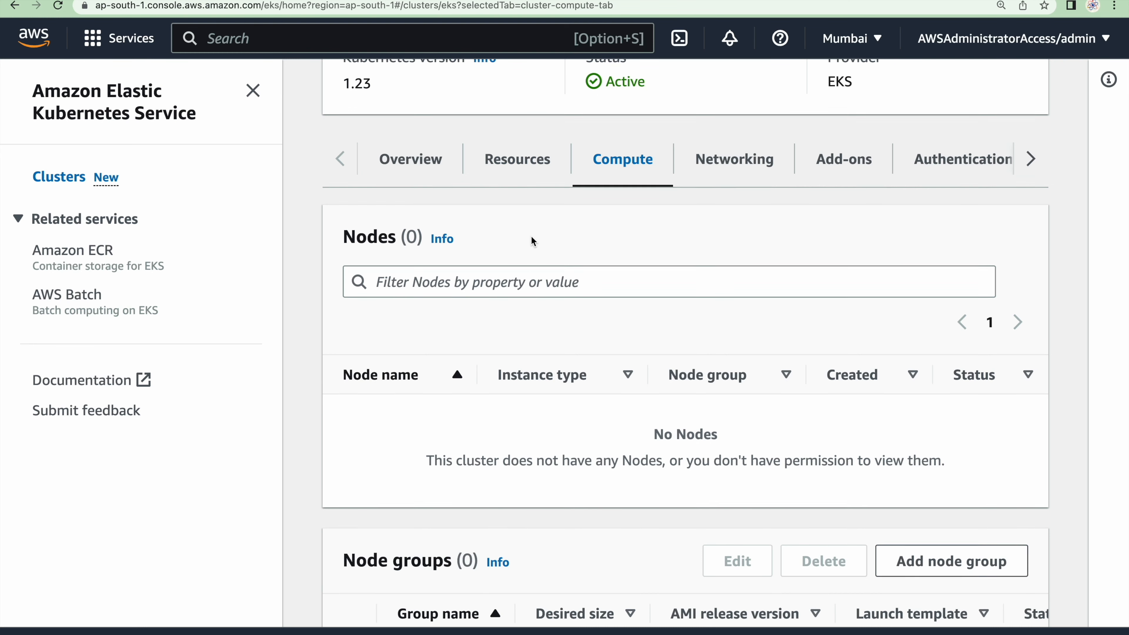
pyautogui.scroll(8, 532, 238)
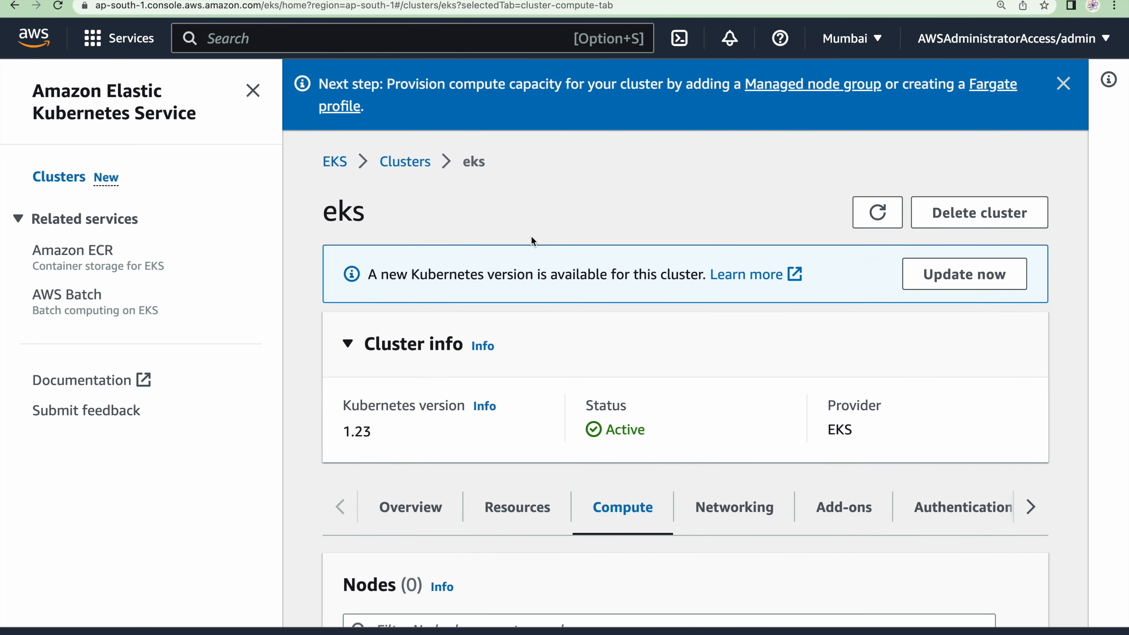
pyautogui.click(1064, 83)
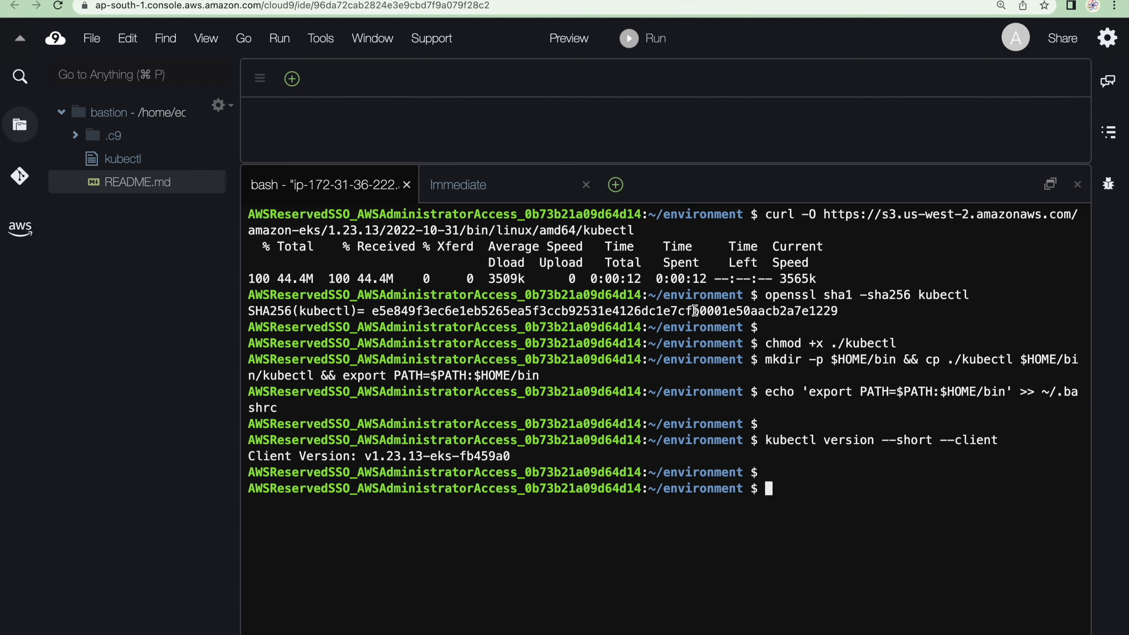
# Return to the GitHub guide and copy the aws eks update-kubeconfig command from Step 8
pyautogui.hotkey('ctrl', 'Right')
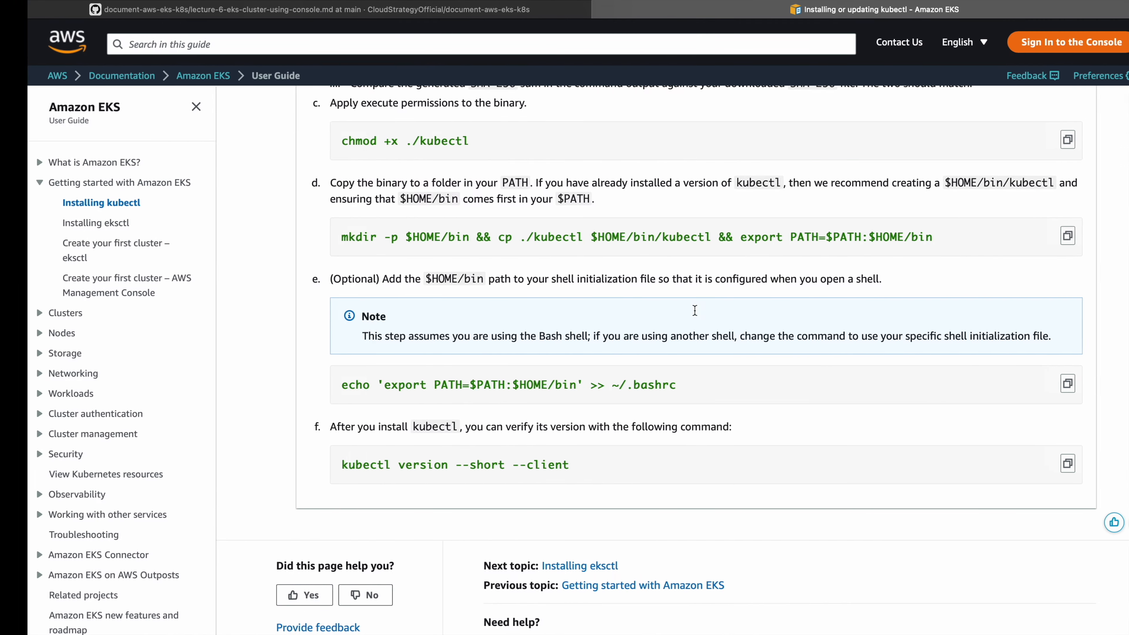
pyautogui.click(461, 14)
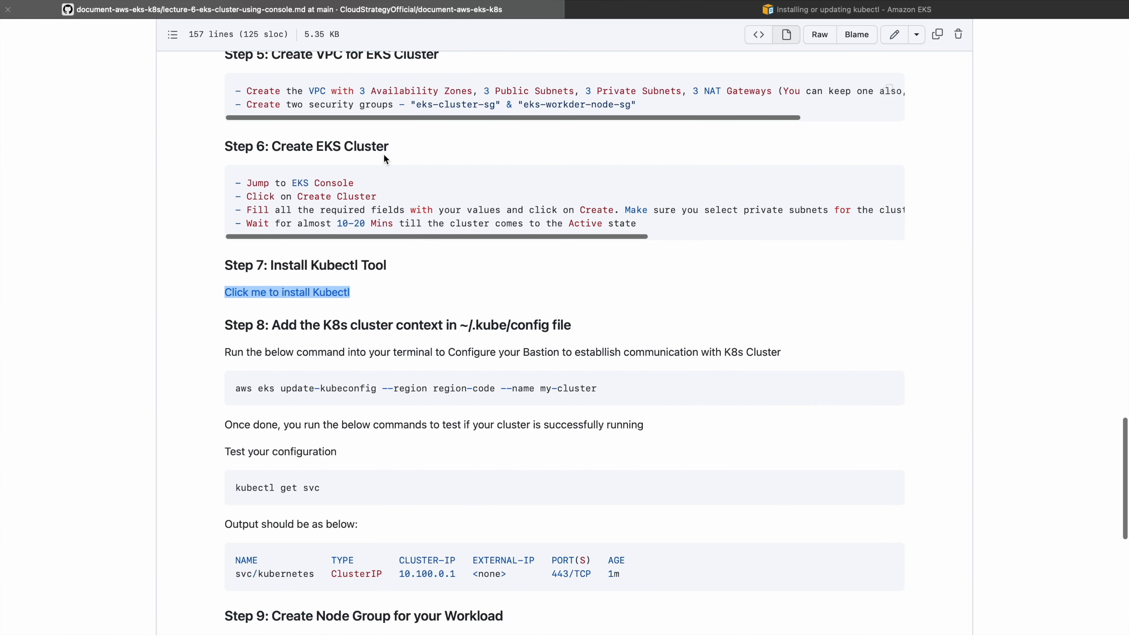
pyautogui.scroll(-3, 410, 366)
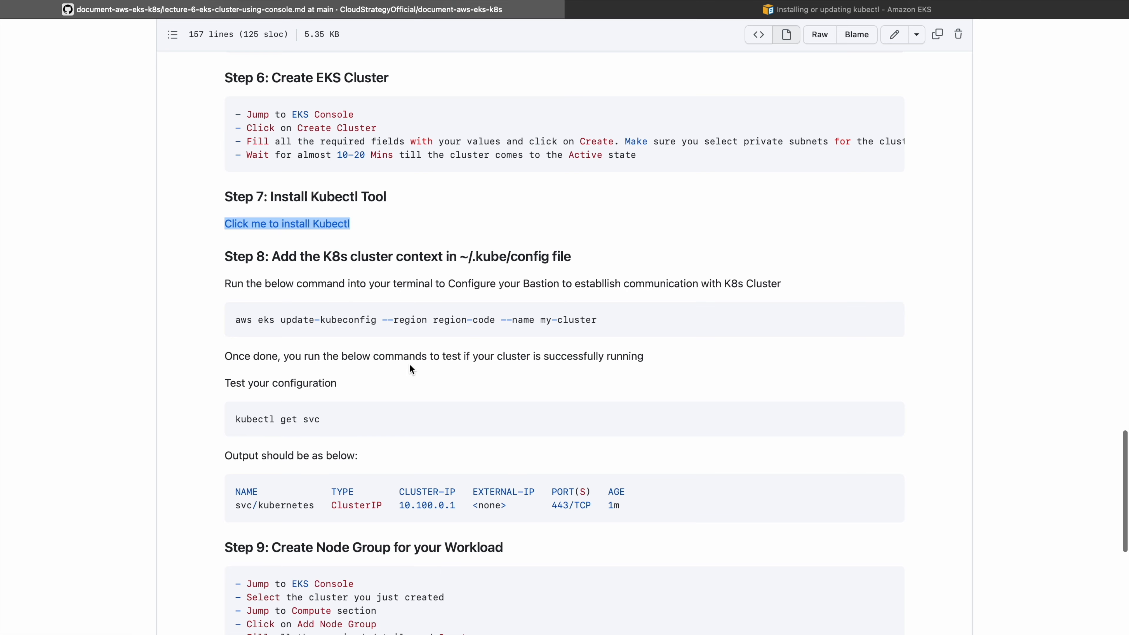
pyautogui.click(888, 319)
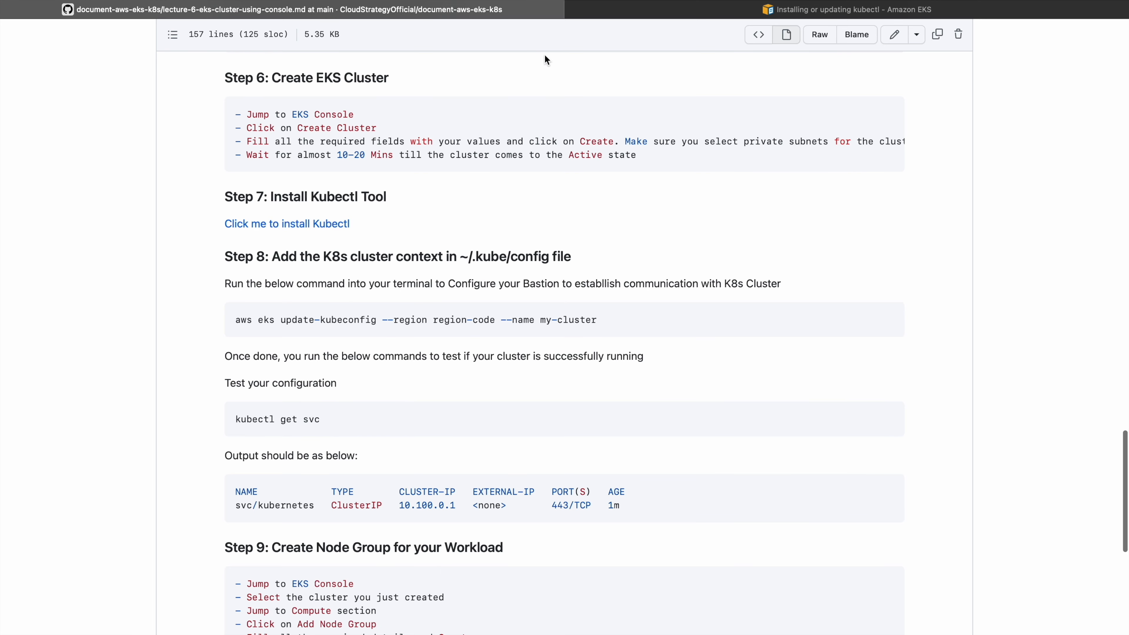
# Run the copied update-kubeconfig command in the Cloud9 terminal with region ap-south-1 and cluster name eks
pyautogui.hotkey('ctrl', 'Left')
pyautogui.press('super+v')
pyautogui.press('BackSpace')
pyautogui.press('BackSpace')
pyautogui.press('BackSpace')
pyautogui.press('BackSpace')
pyautogui.press('BackSpace')
pyautogui.press('BackSpace')
pyautogui.press('BackSpace')
pyautogui.press('BackSpace')
pyautogui.press('BackSpace')
pyautogui.press('BackSpace')
pyautogui.write('eks')
pyautogui.press('Left')
pyautogui.press('Left')
pyautogui.press('Left')
pyautogui.press('Left')
pyautogui.press('Left')
pyautogui.press('Left')
pyautogui.press('Left')
pyautogui.press('Left')
pyautogui.press('Left')
pyautogui.press('Left')
pyautogui.press('Left')
pyautogui.press('BackSpace')
pyautogui.press('BackSpace')
pyautogui.press('BackSpace')
pyautogui.press('BackSpace')
pyautogui.press('BackSpace')
pyautogui.press('BackSpace')
pyautogui.press('BackSpace')
pyautogui.press('BackSpace')
pyautogui.press('BackSpace')
pyautogui.press('BackSpace')
pyautogui.press('BackSpace')
pyautogui.write('ap-south-1')
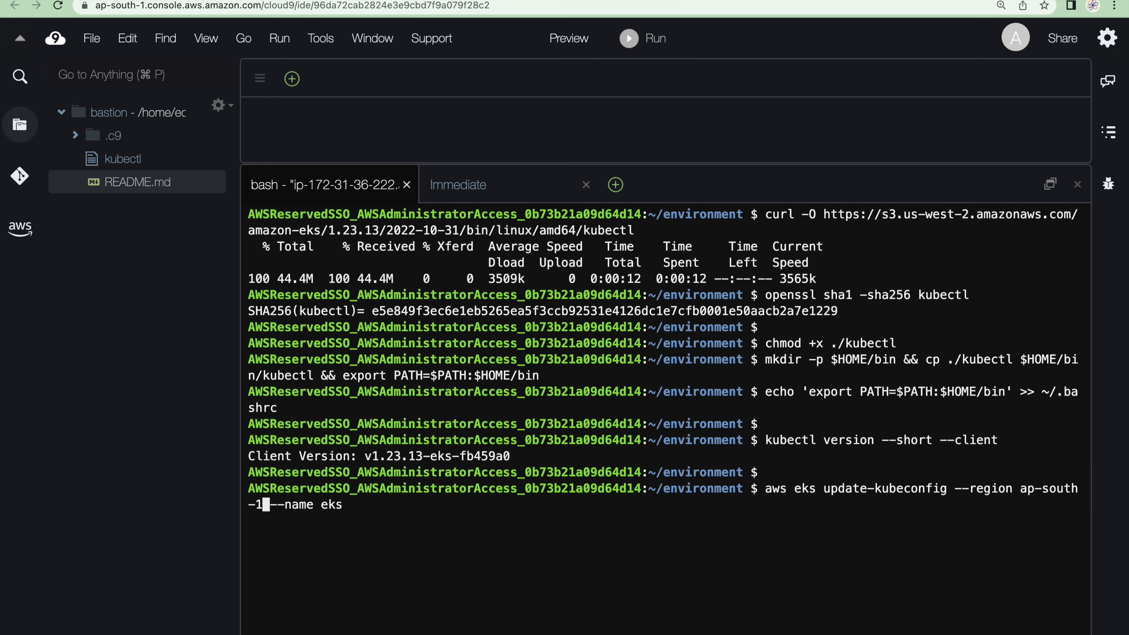
pyautogui.press('Return')
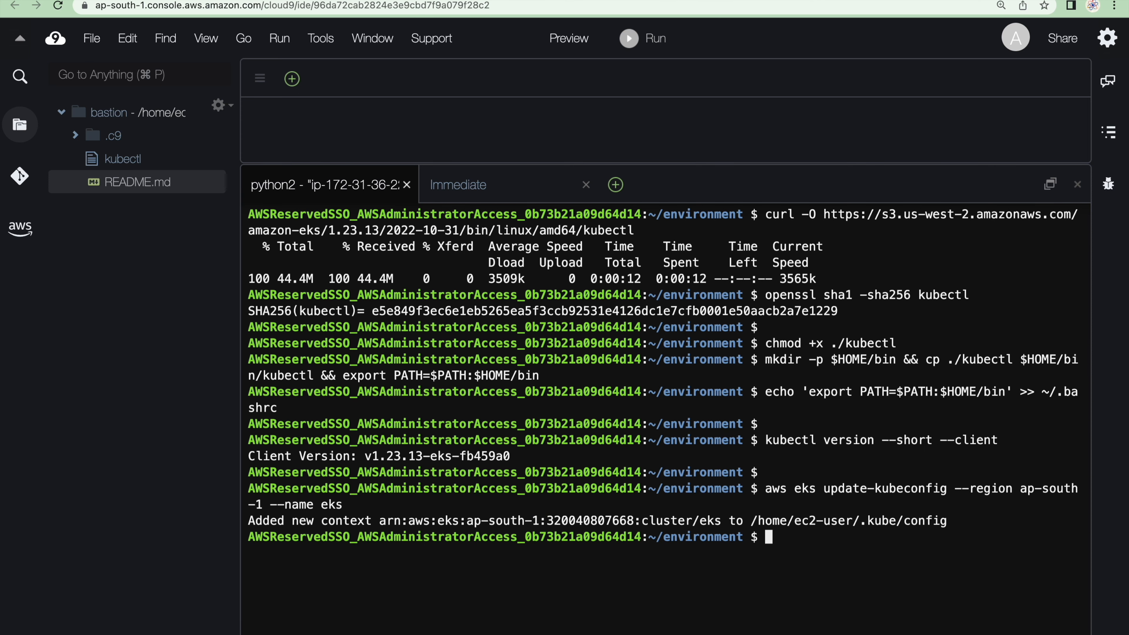
# Copy the guide's kubectl get svc command and run it in the Cloud9 terminal to test the cluster connection
pyautogui.hotkey('ctrl', 'Right')
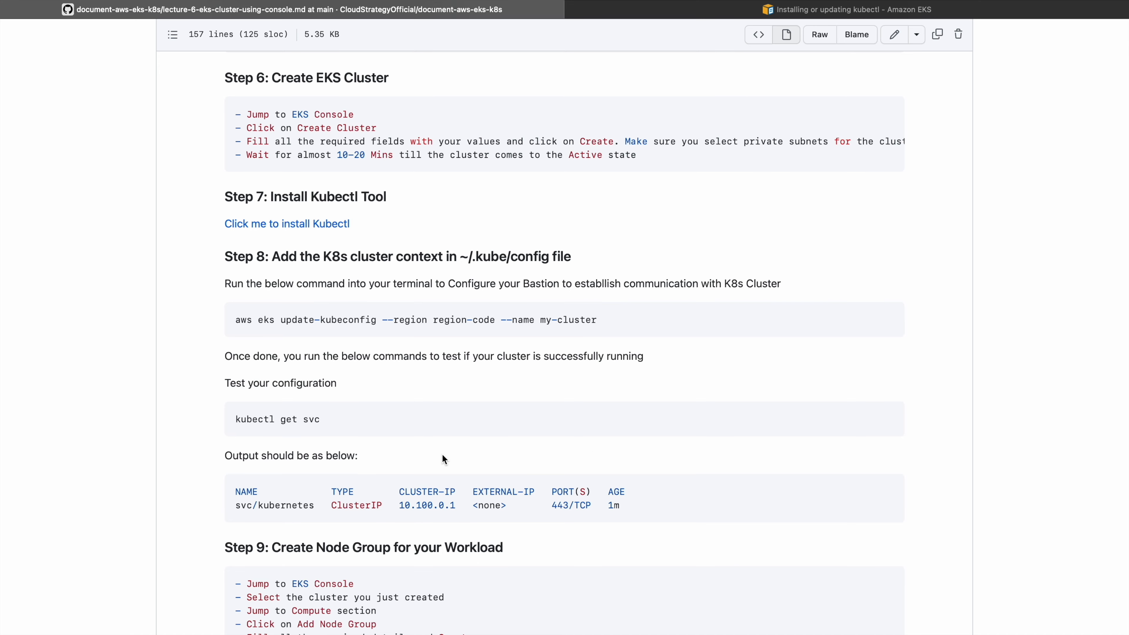
pyautogui.click(887, 420)
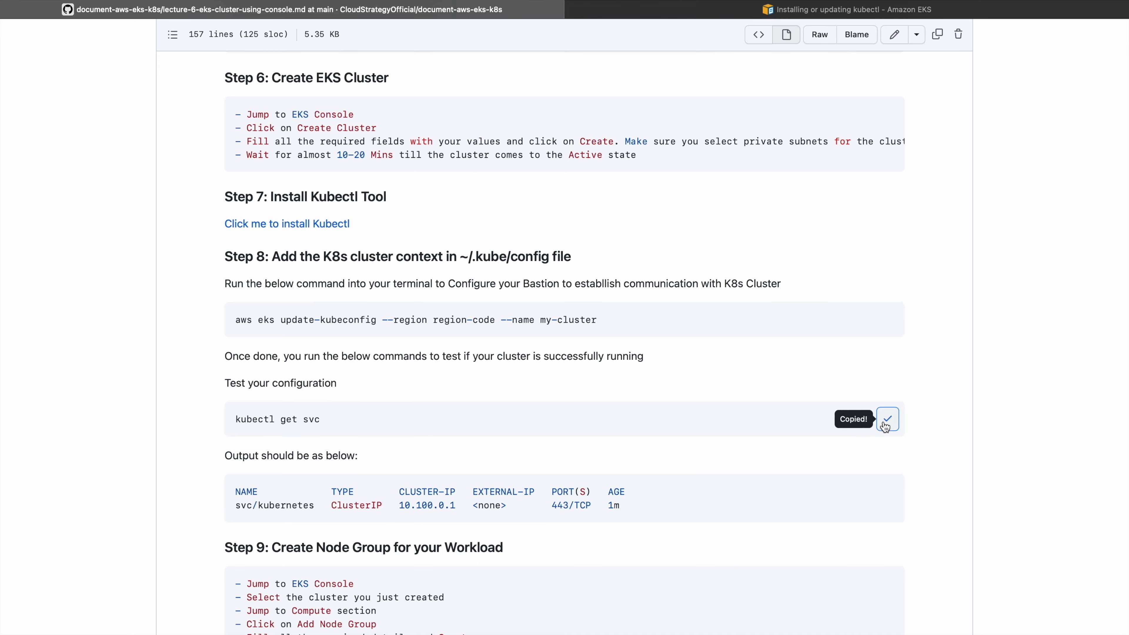
pyautogui.hotkey('ctrl', 'Left')
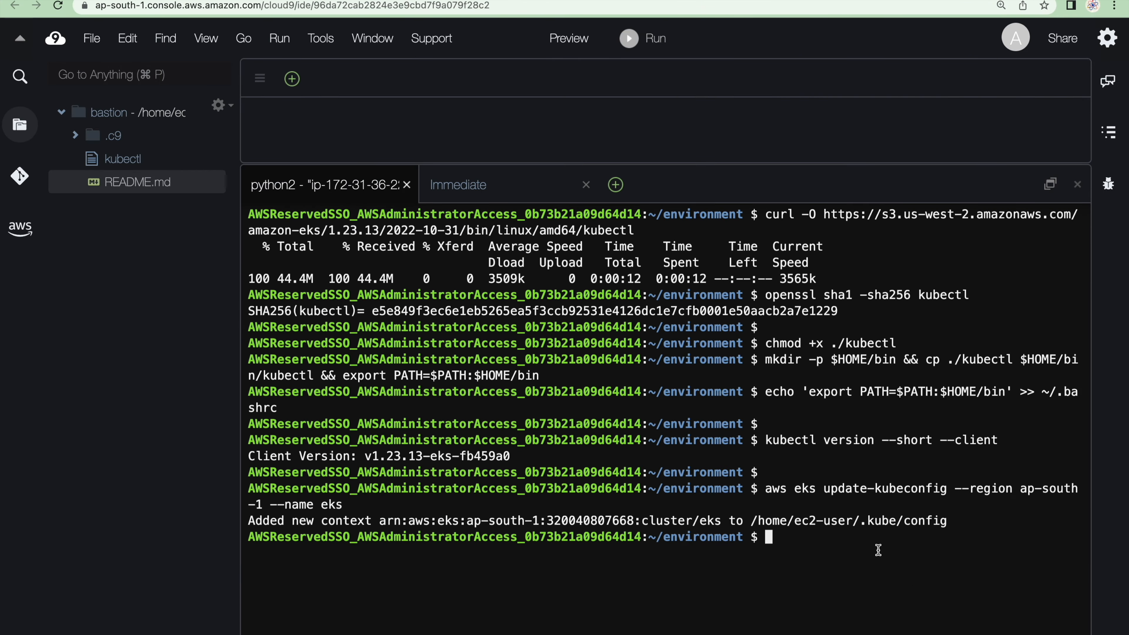
pyautogui.press('super+v')
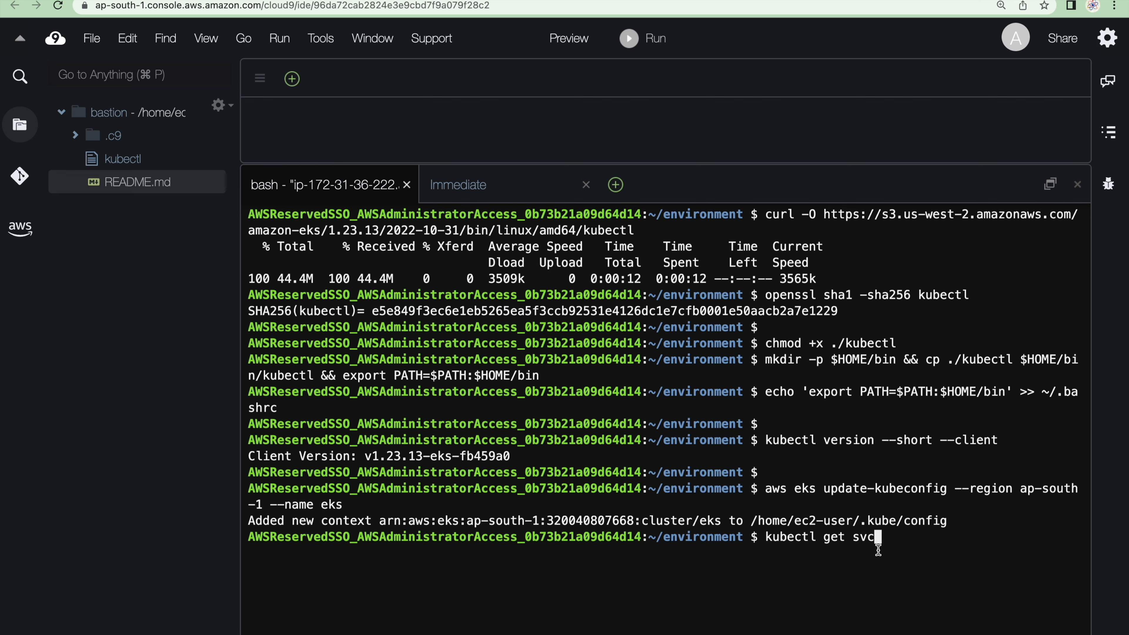
pyautogui.press('Return')
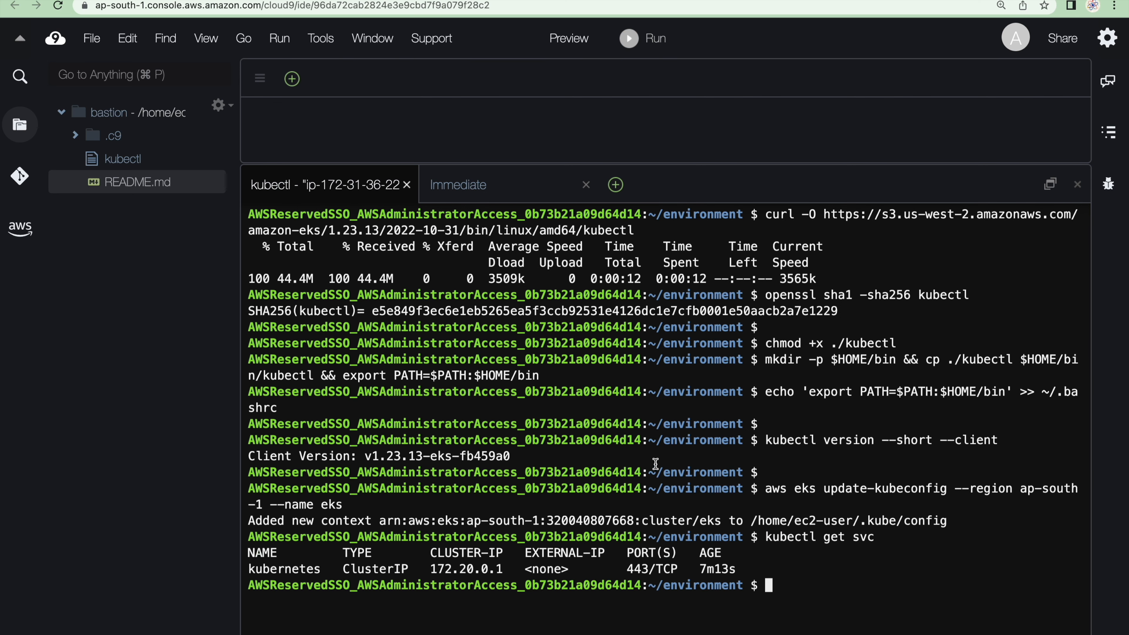
# Compare the kubectl get svc result with the guide's expected output and clear the Cloud9 terminal
pyautogui.hotkey('ctrl', 'Right')
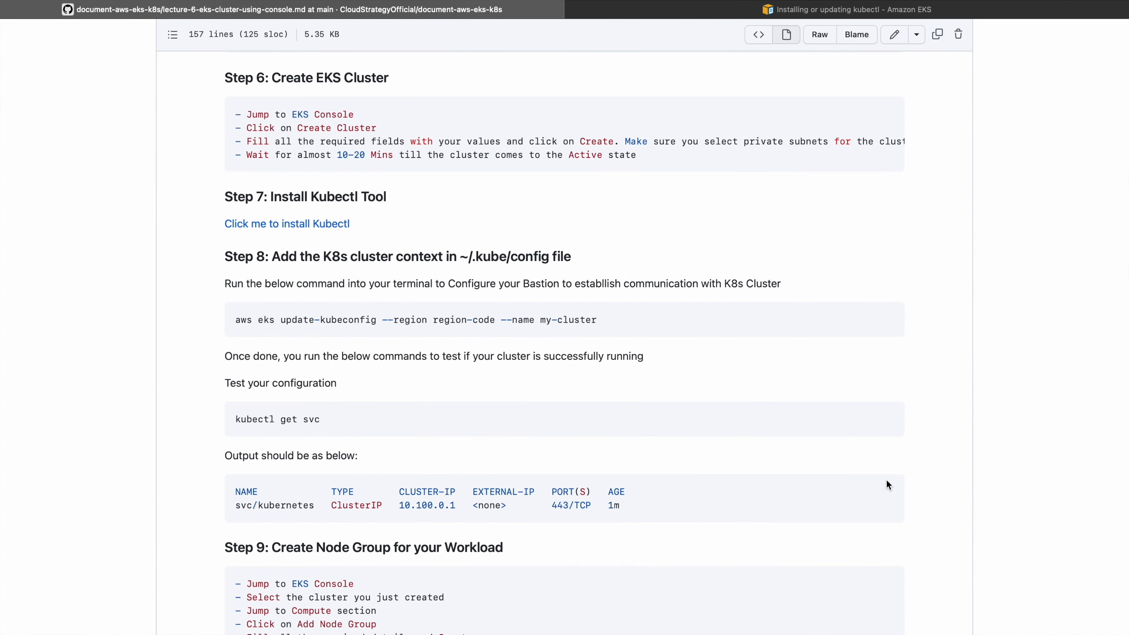
pyautogui.hotkey('ctrl', 'Left')
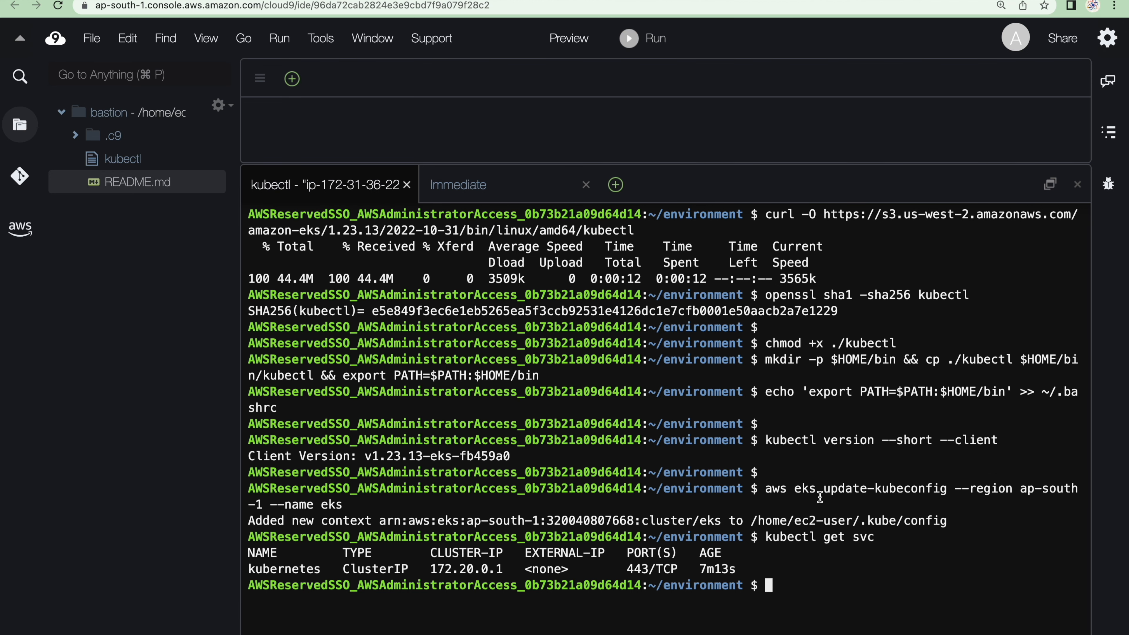
pyautogui.write('clear')
pyautogui.press('Return')
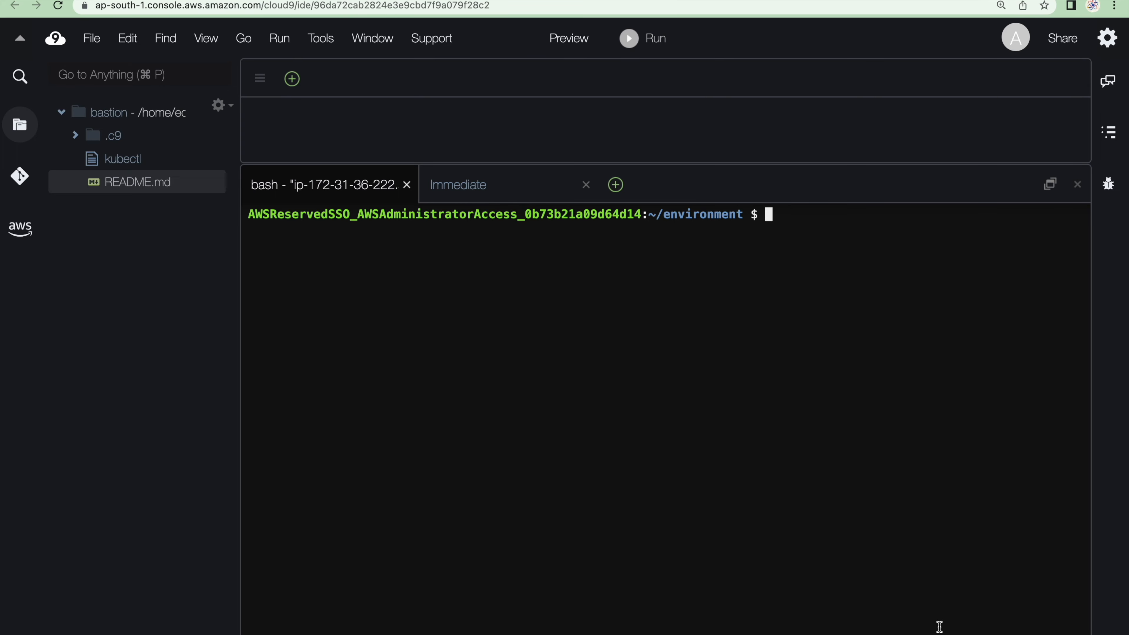
# Read Step 9 of the GitHub guide and start adding a node group to the eks cluster in the EKS console
pyautogui.hotkey('ctrl', 'Right')
pyautogui.scroll(-3, 509, 503)
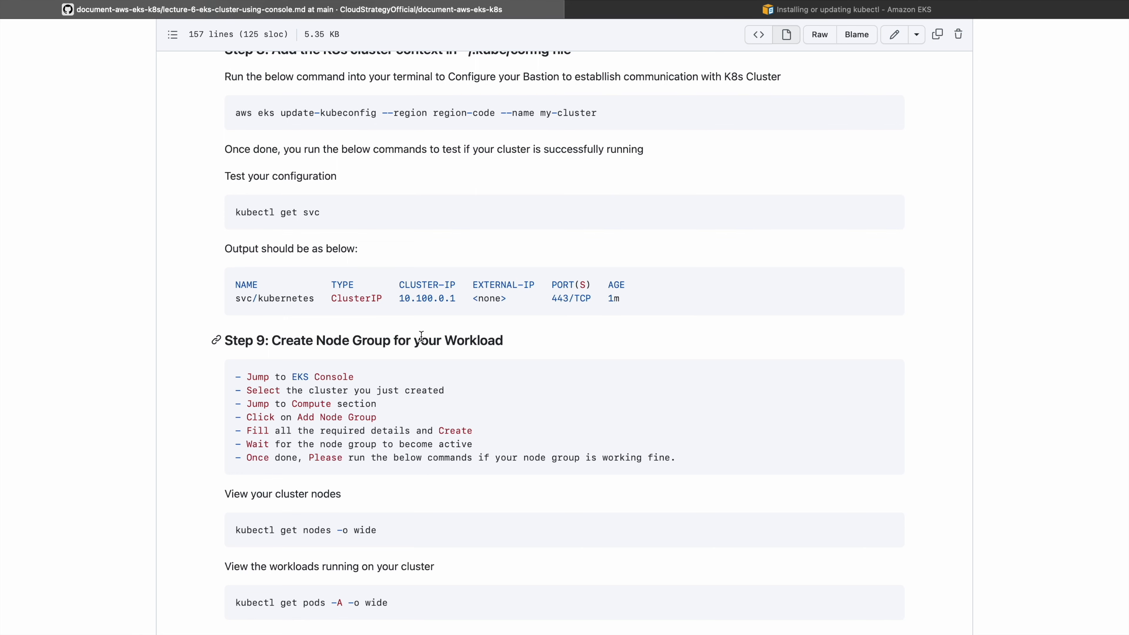
pyautogui.hotkey('ctrl', 'Left')
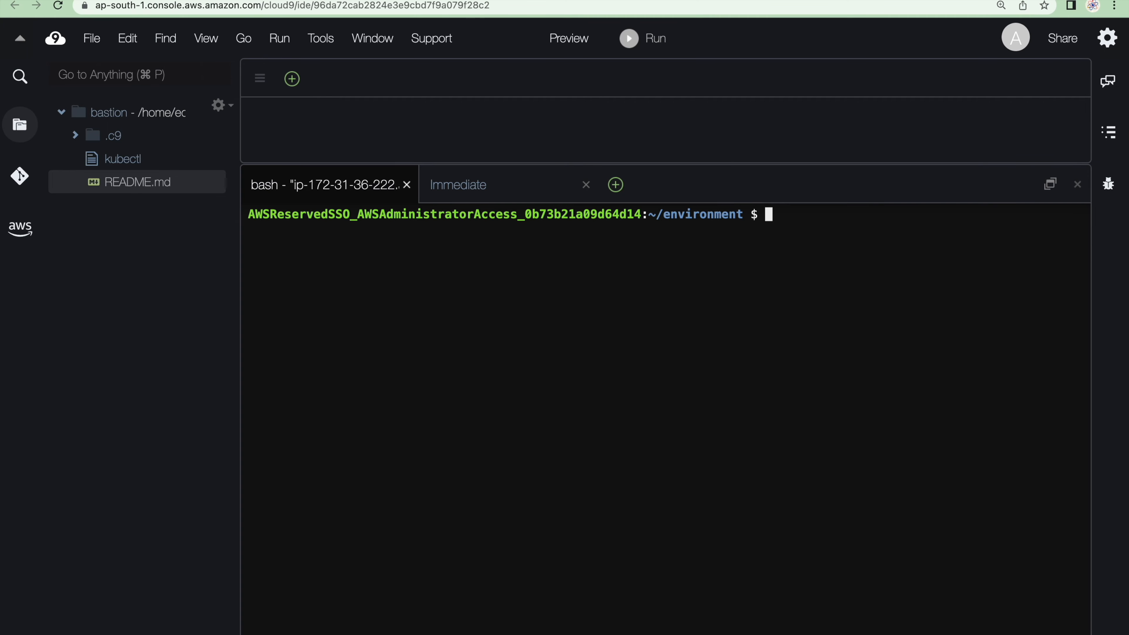
pyautogui.click(187, 1)
pyautogui.scroll(-10, 642, 462)
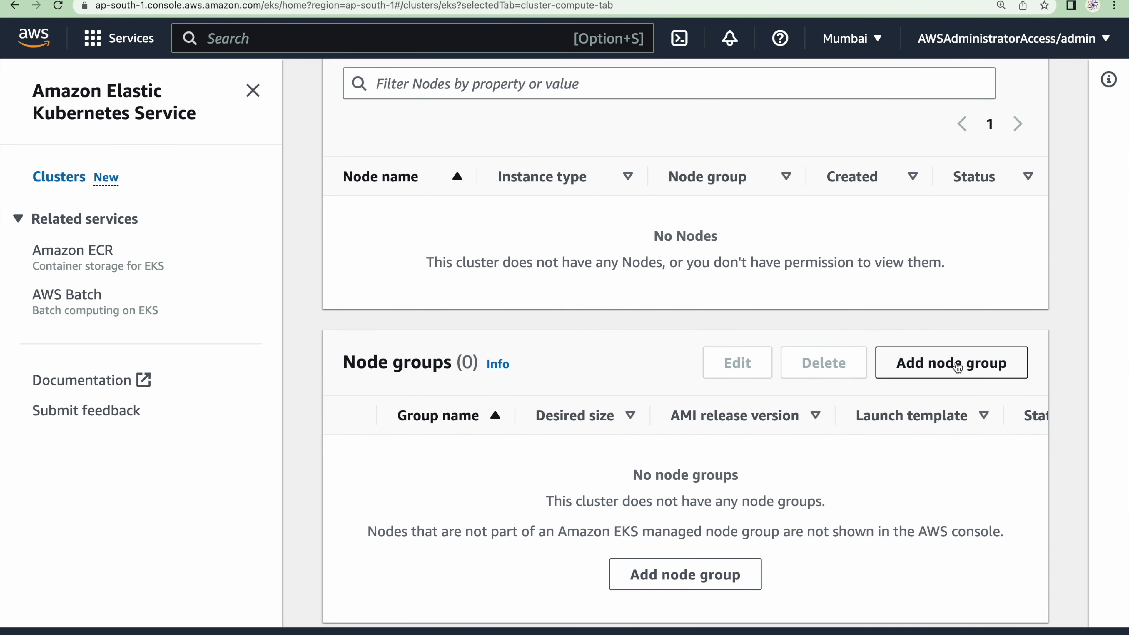
pyautogui.click(956, 363)
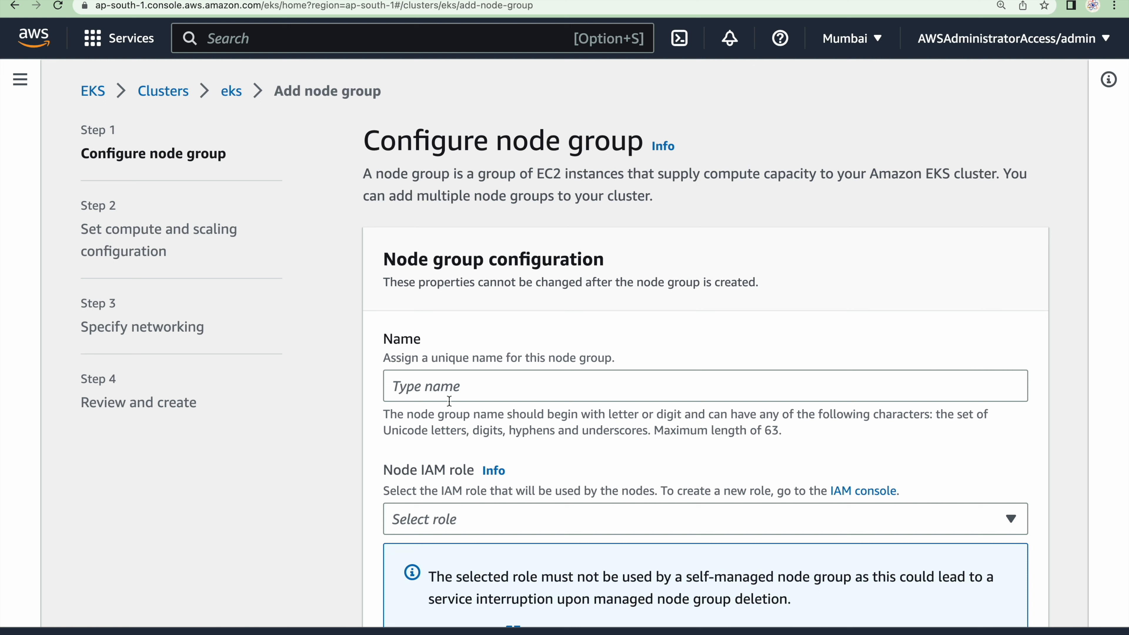
# Name the node group worker, assign the my-eks-worker-node IAM role, and continue to the compute and scaling configuration
pyautogui.click(430, 389)
pyautogui.write('worker')
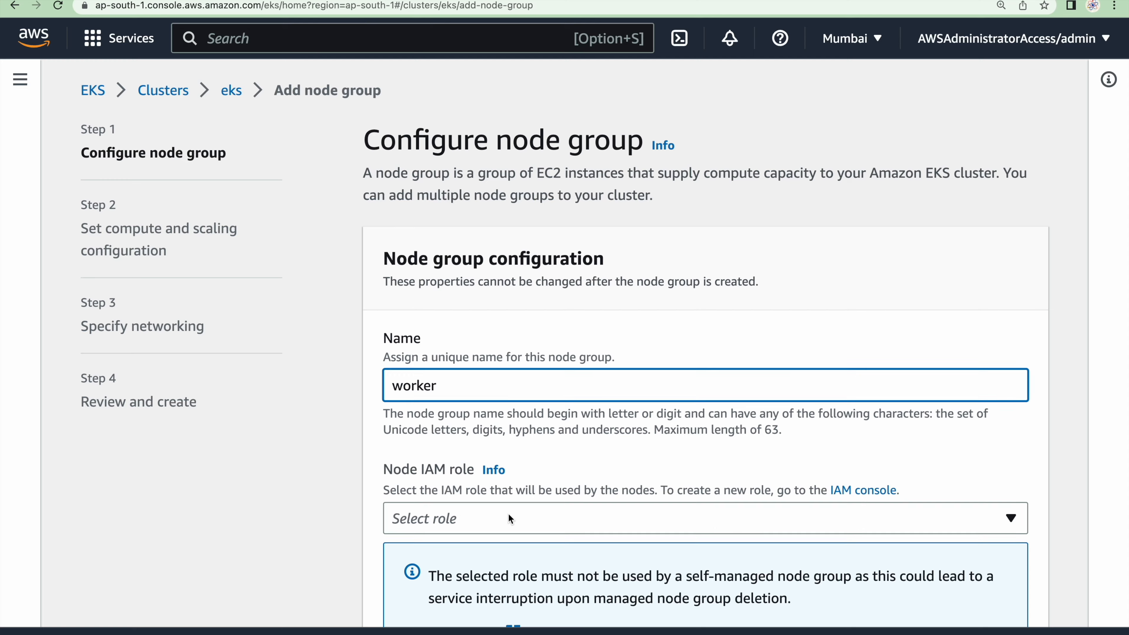
pyautogui.scroll(-3, 508, 513)
pyautogui.click(557, 403)
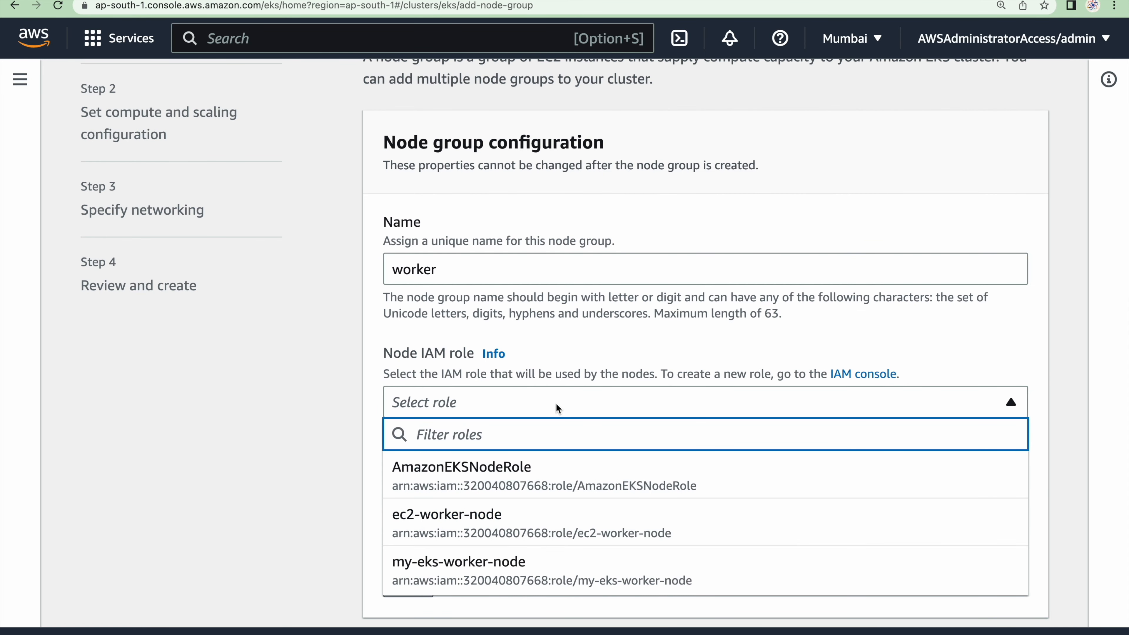
pyautogui.click(508, 580)
pyautogui.scroll(-15, 506, 574)
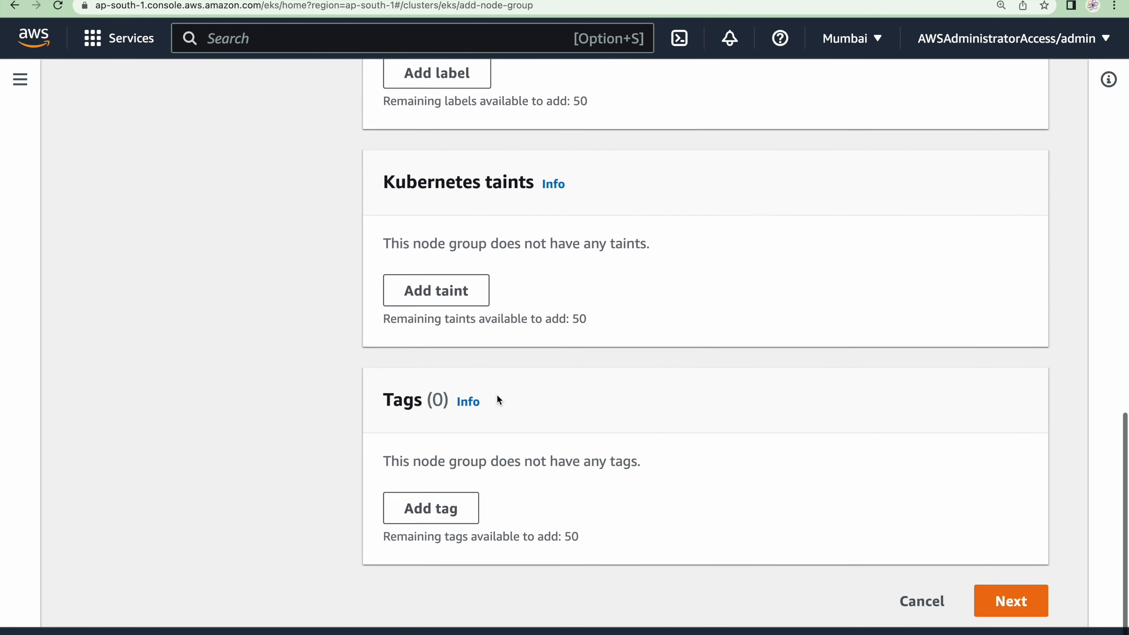
pyautogui.click(1018, 599)
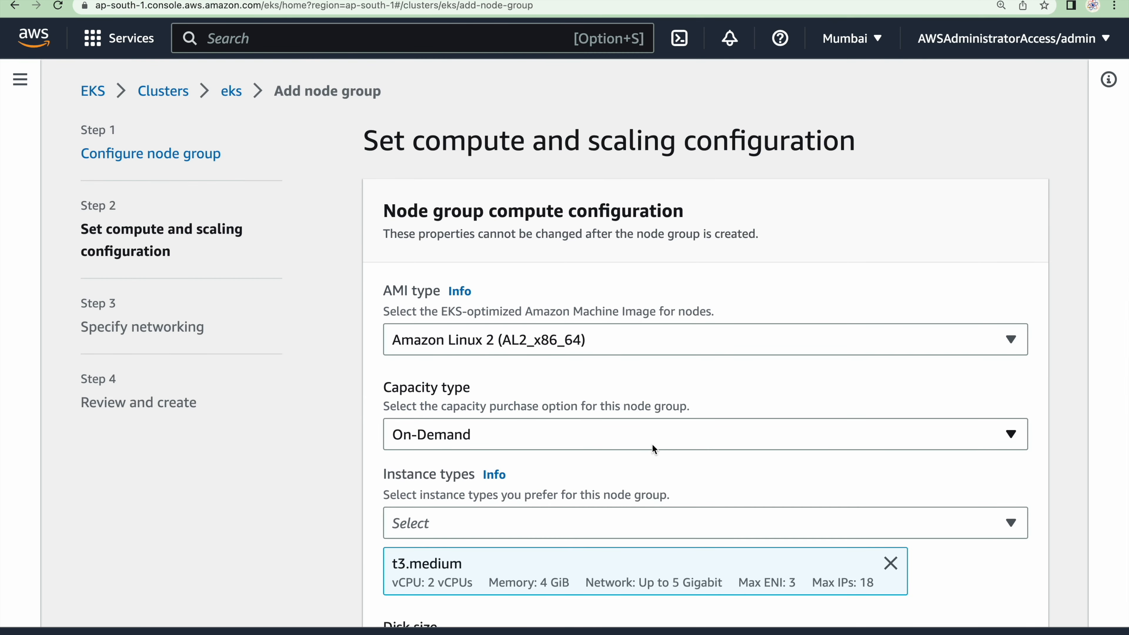
# Review the node group's AMI, capacity, instance type, disk and desired size settings alongside the worker nodes in the guide's architecture diagram
pyautogui.scroll(-2, 652, 444)
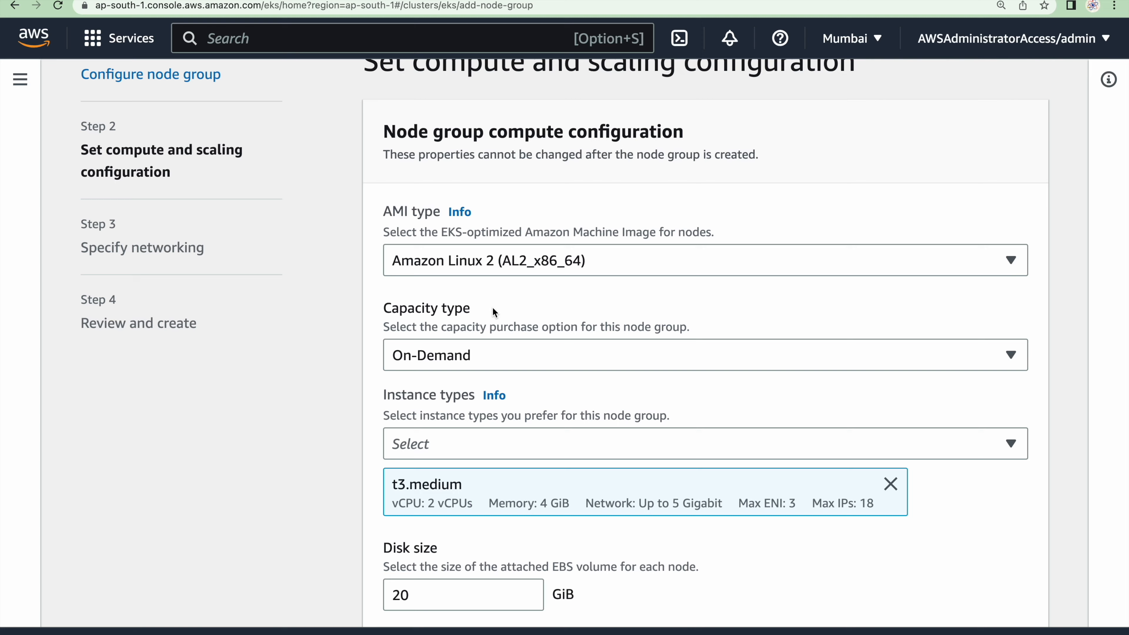
pyautogui.scroll(-2, 455, 373)
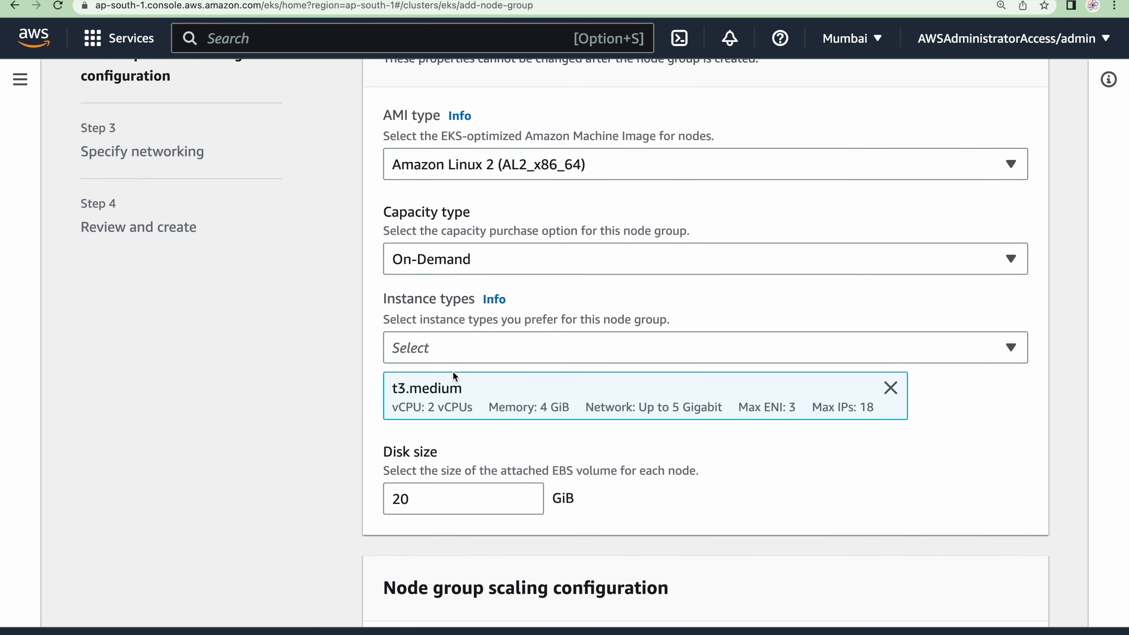
pyautogui.scroll(-7, 429, 401)
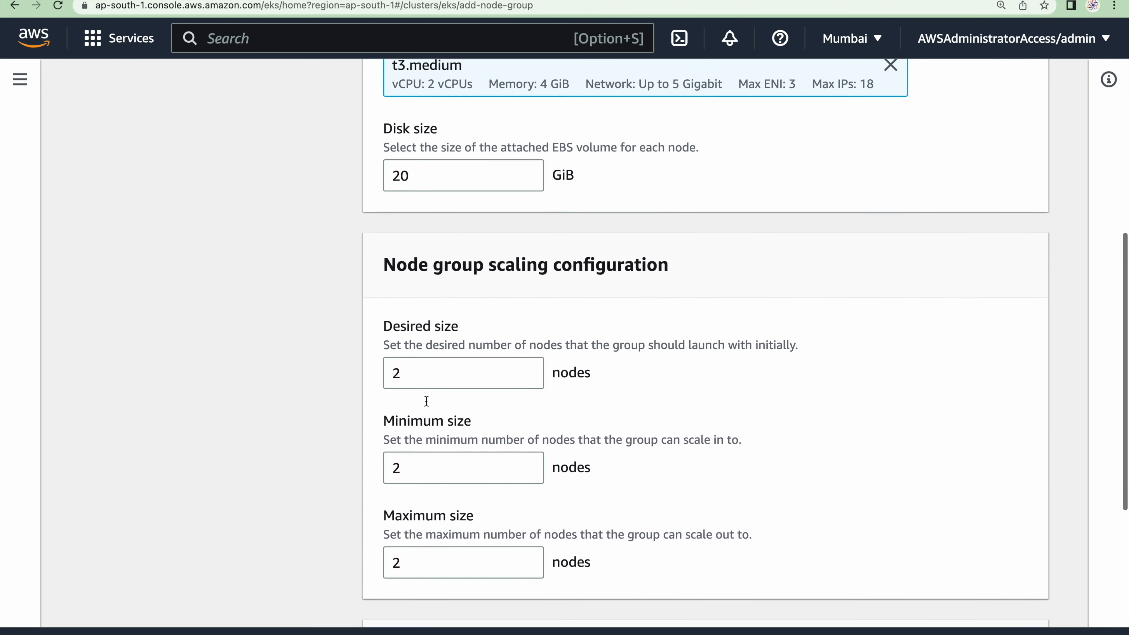
pyautogui.click(416, 374)
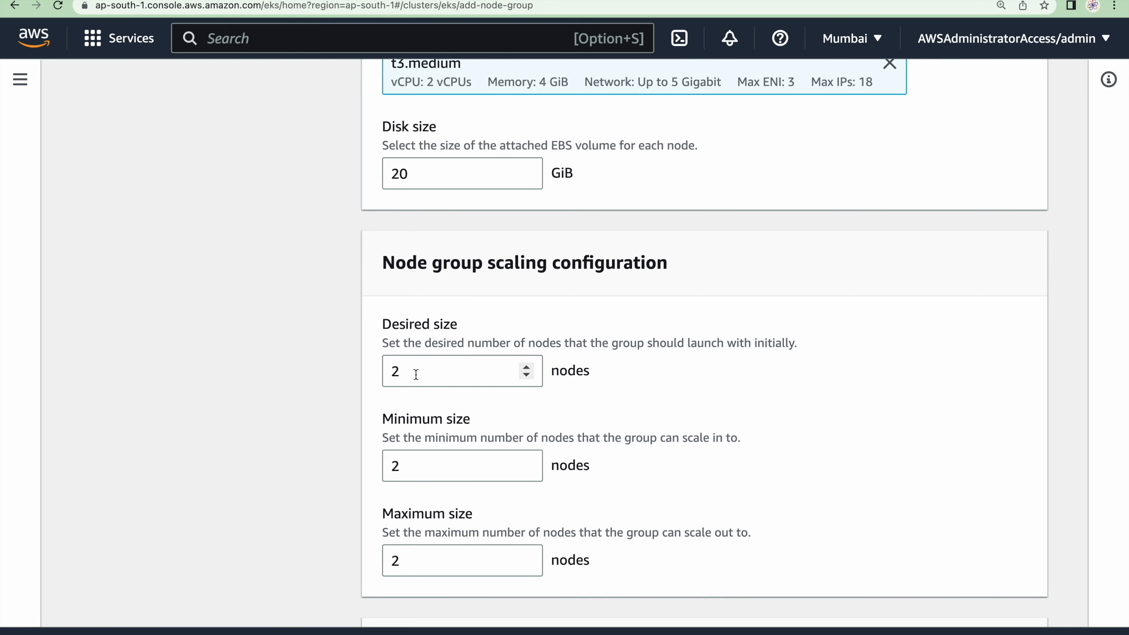
pyautogui.hotkey('ctrl', 'Right')
pyautogui.scroll(20, 450, 263)
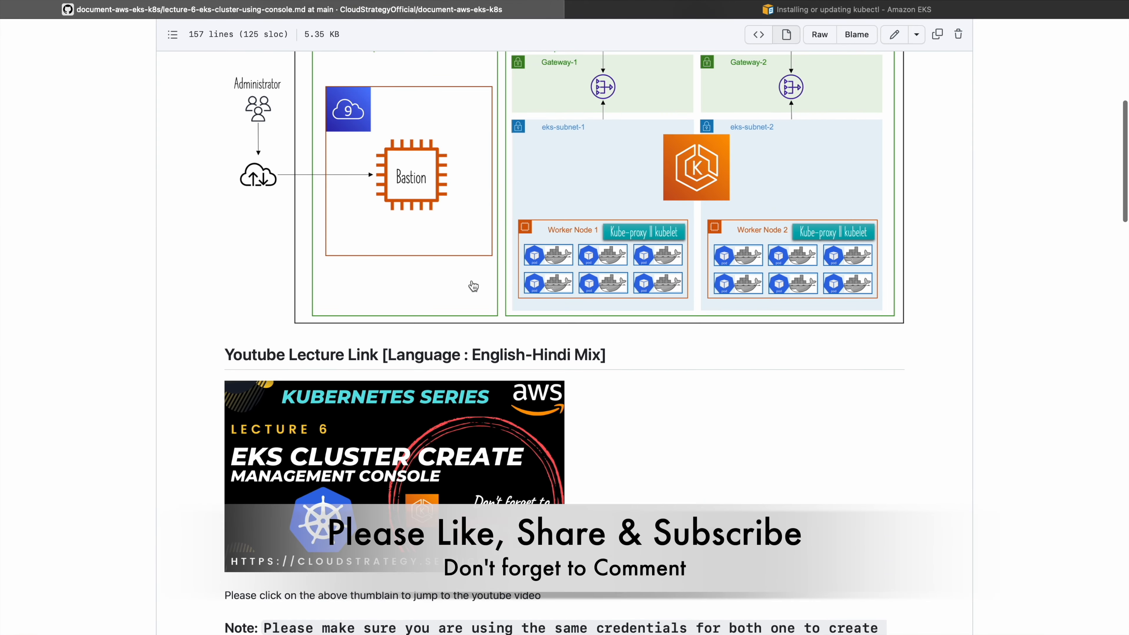
pyautogui.scroll(-20, 711, 285)
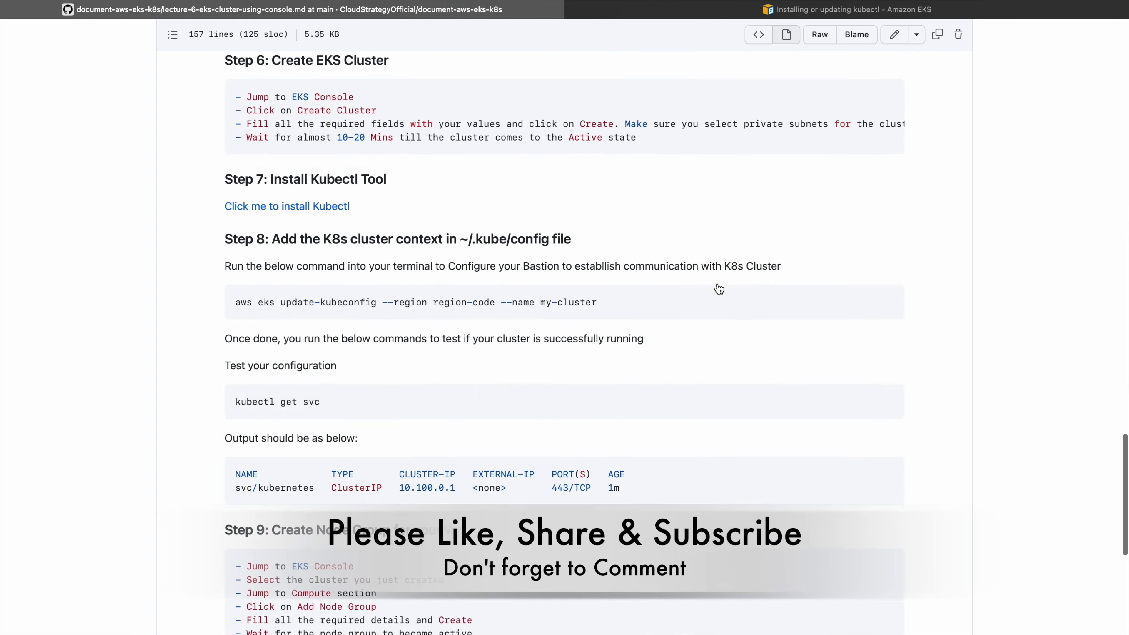
pyautogui.scroll(-2, 717, 283)
pyautogui.hotkey('ctrl', 'Left')
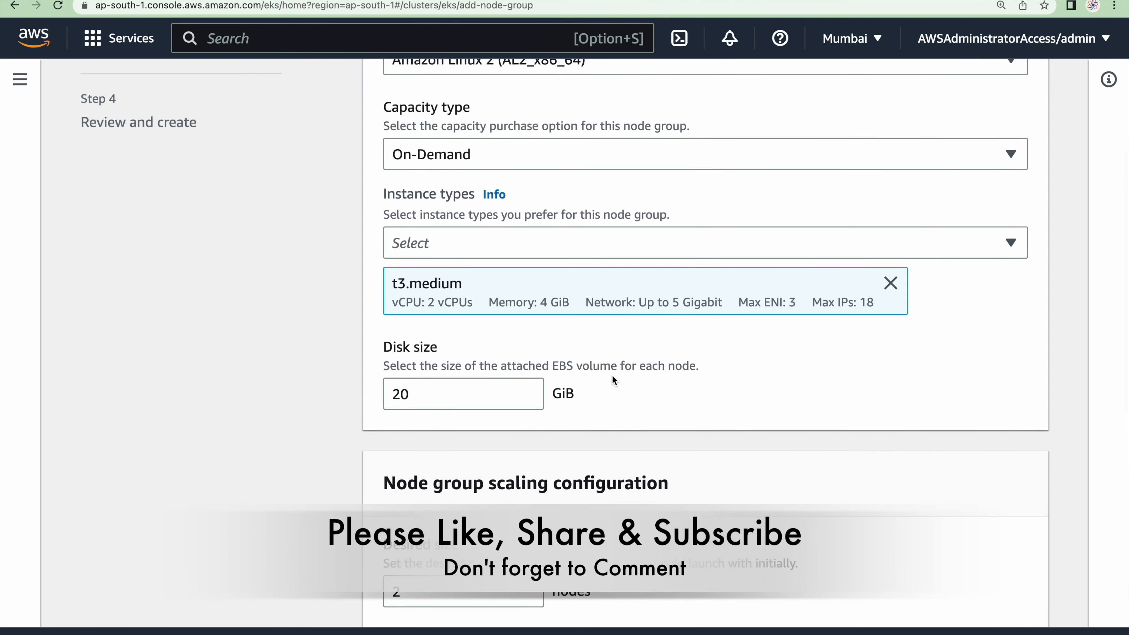
# Keep desired, minimum and maximum sizes at 2 nodes and maximum unavailable at 1 node, and continue to networking
pyautogui.scroll(-5, 612, 375)
pyautogui.scroll(-5, 613, 375)
pyautogui.scroll(2, 527, 270)
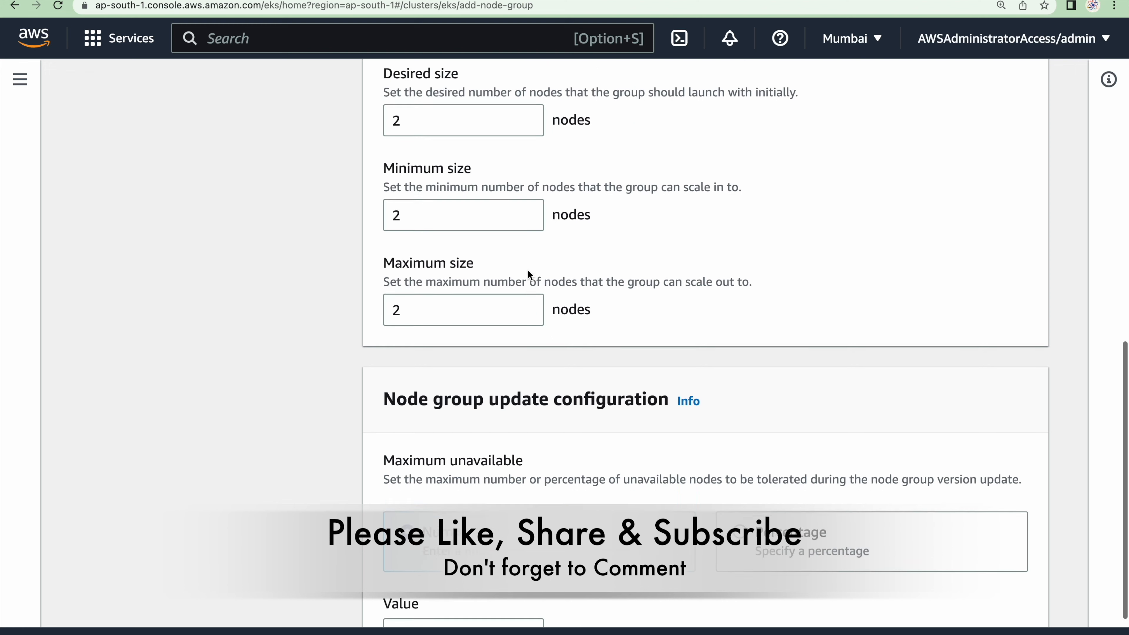
pyautogui.scroll(2, 451, 312)
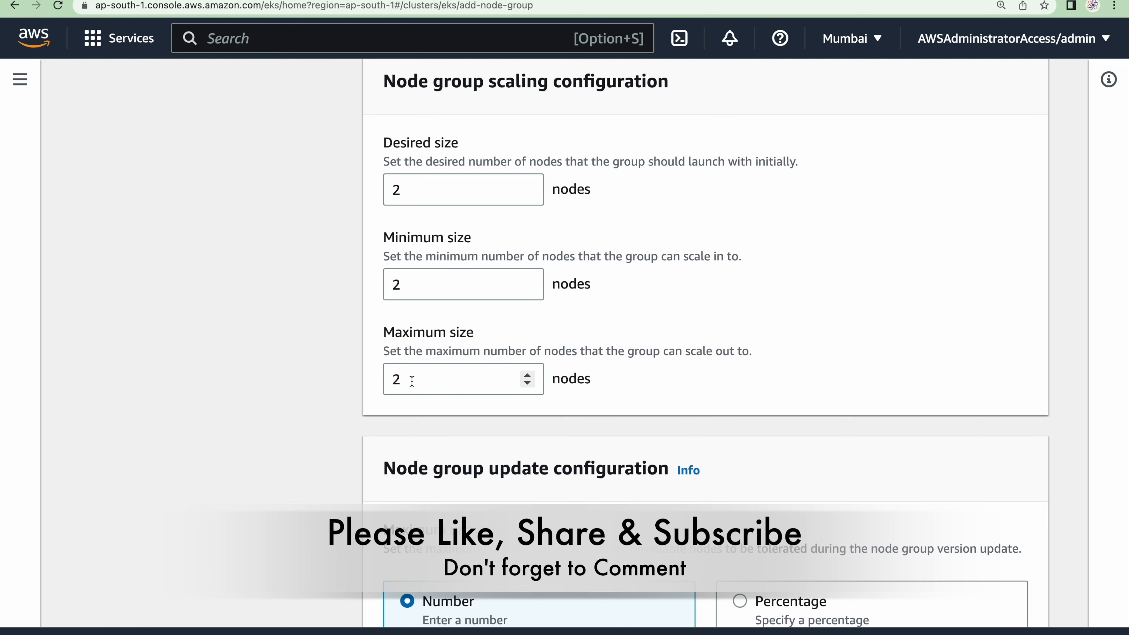
pyautogui.scroll(-4, 412, 381)
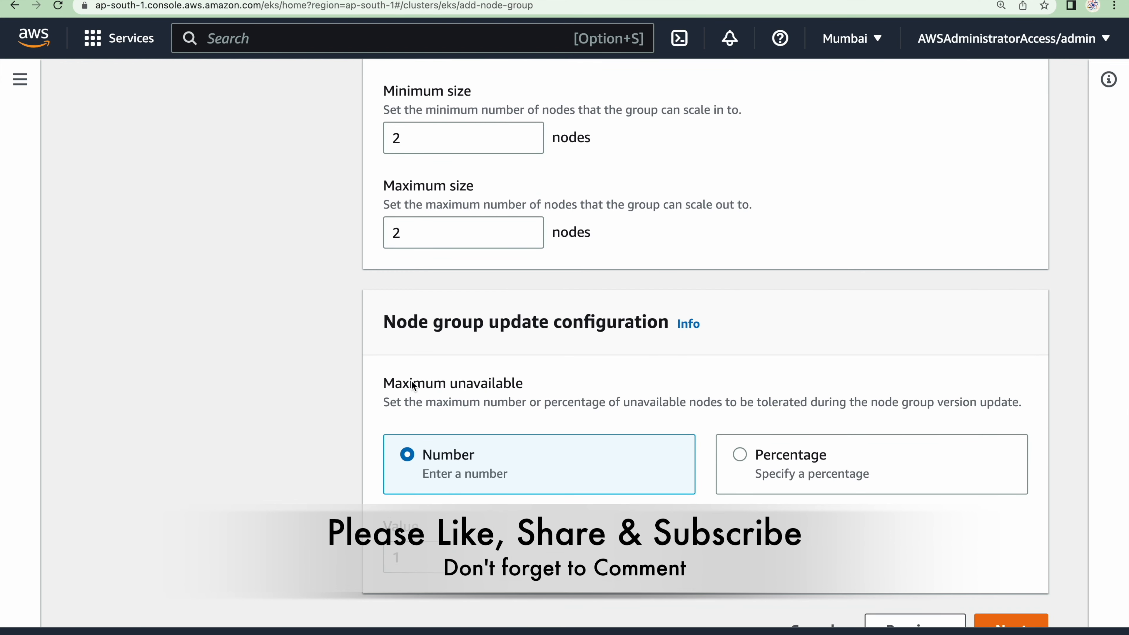
pyautogui.scroll(-1, 412, 382)
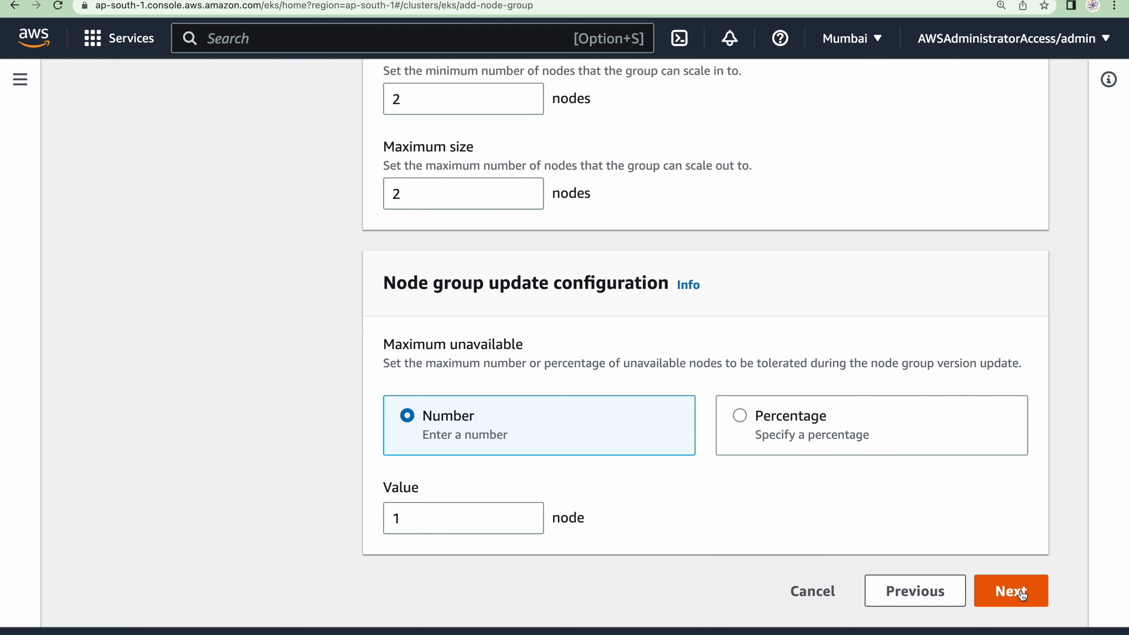
pyautogui.click(1022, 594)
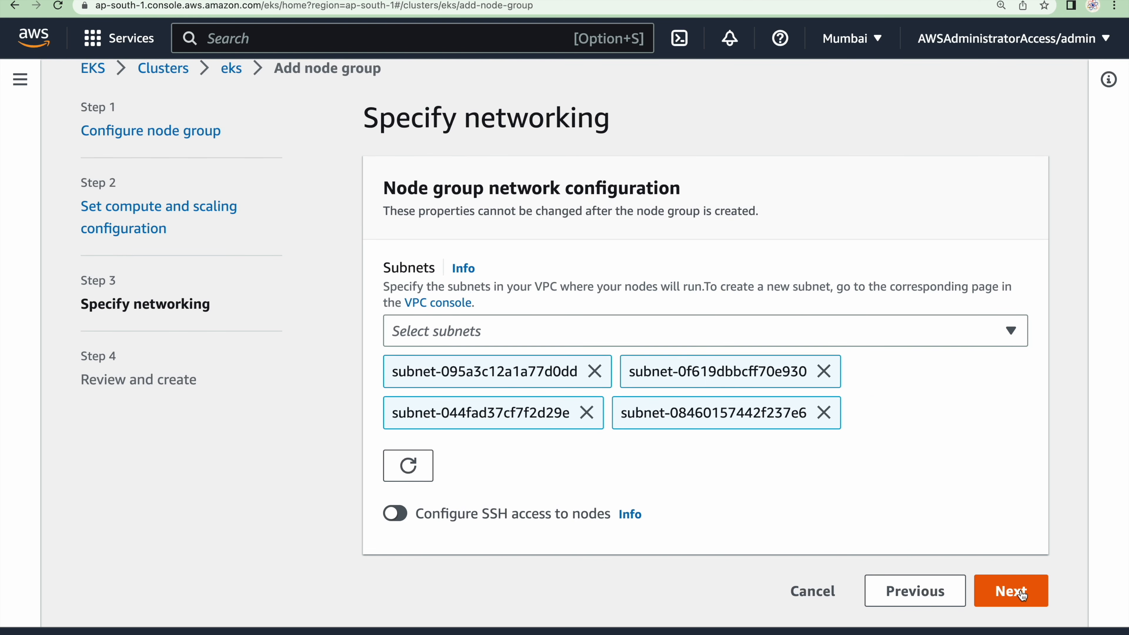
# Remove the public subnets eks-subnet-public2-ap-south-1b and eks-subnet-public1-ap-south-1a from the node group's subnet selection
pyautogui.click(594, 333)
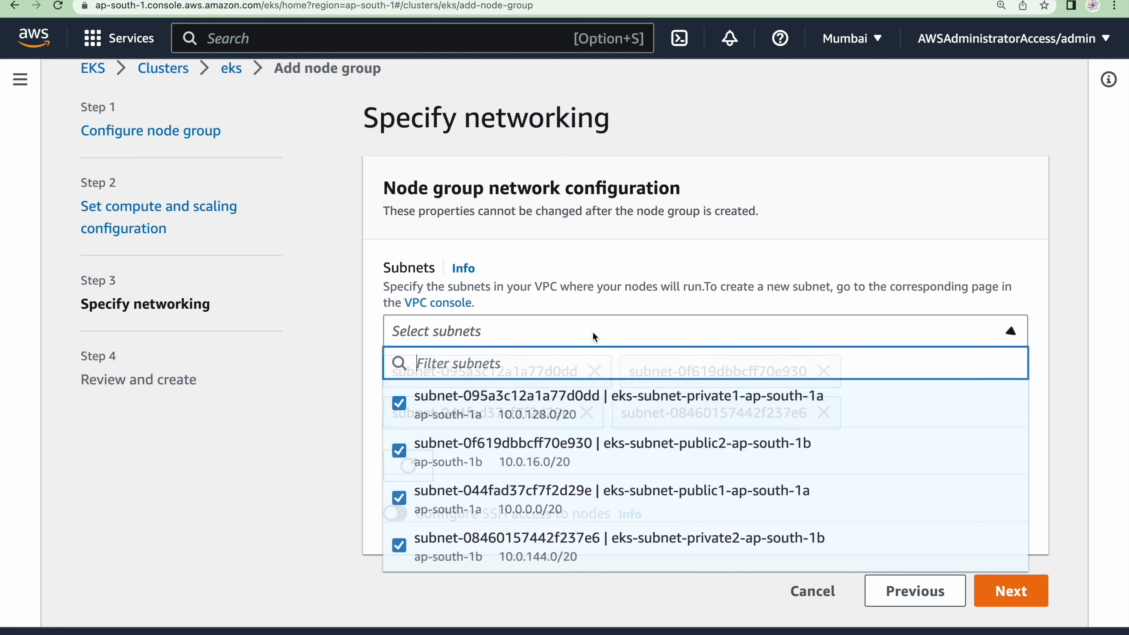
pyautogui.click(399, 450)
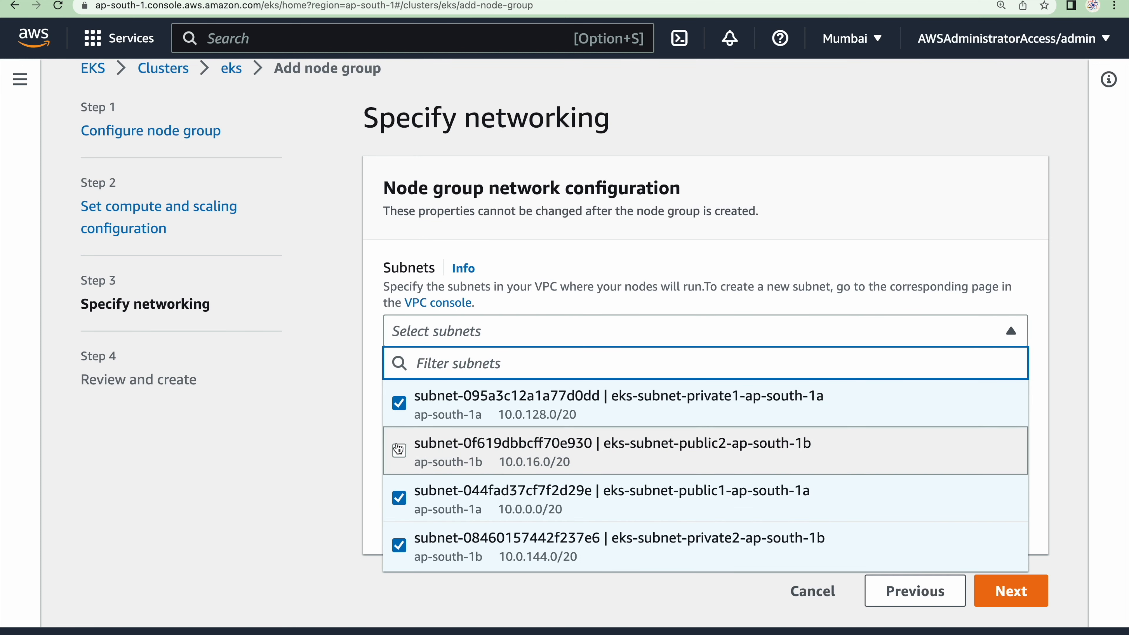
pyautogui.click(399, 506)
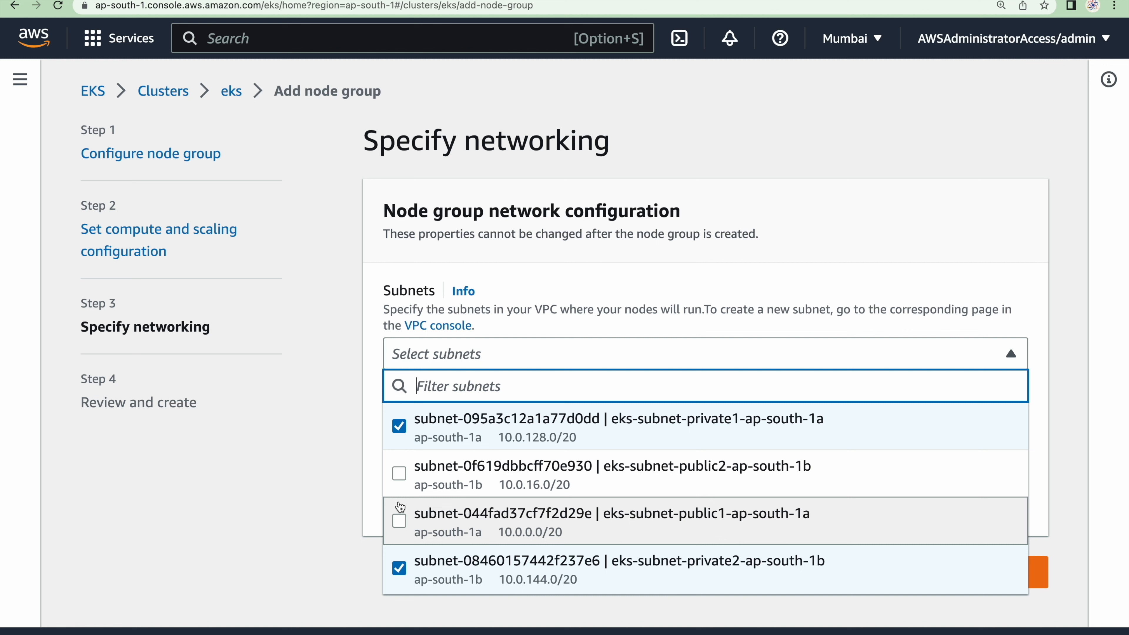
pyautogui.click(335, 514)
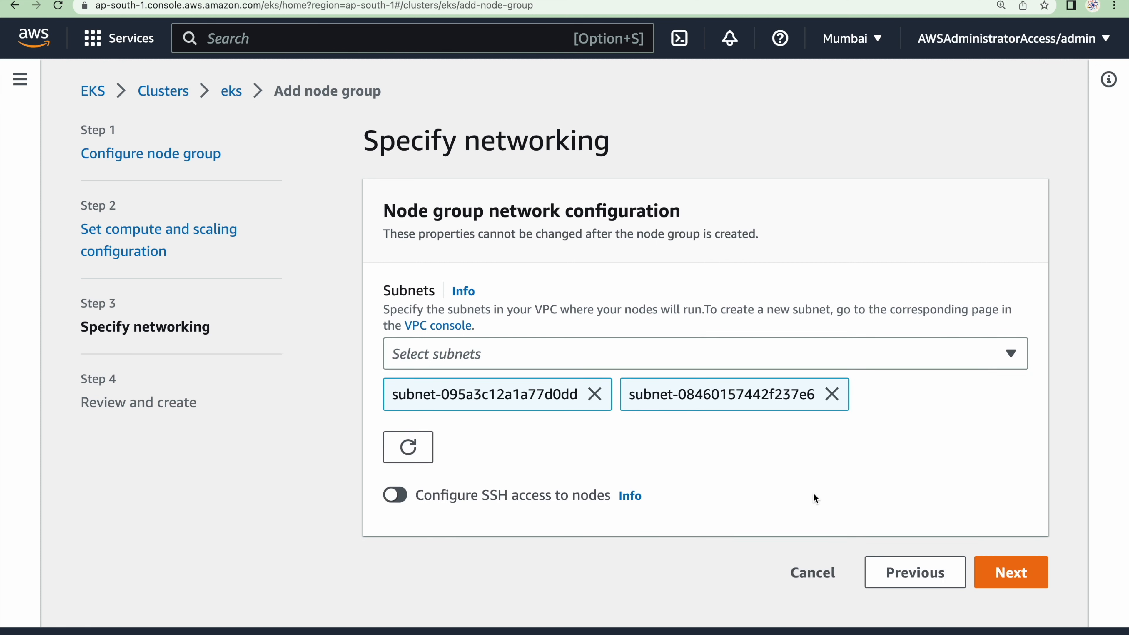
# Proceed to the review of the worker node group's configuration and create the node group
pyautogui.click(1012, 574)
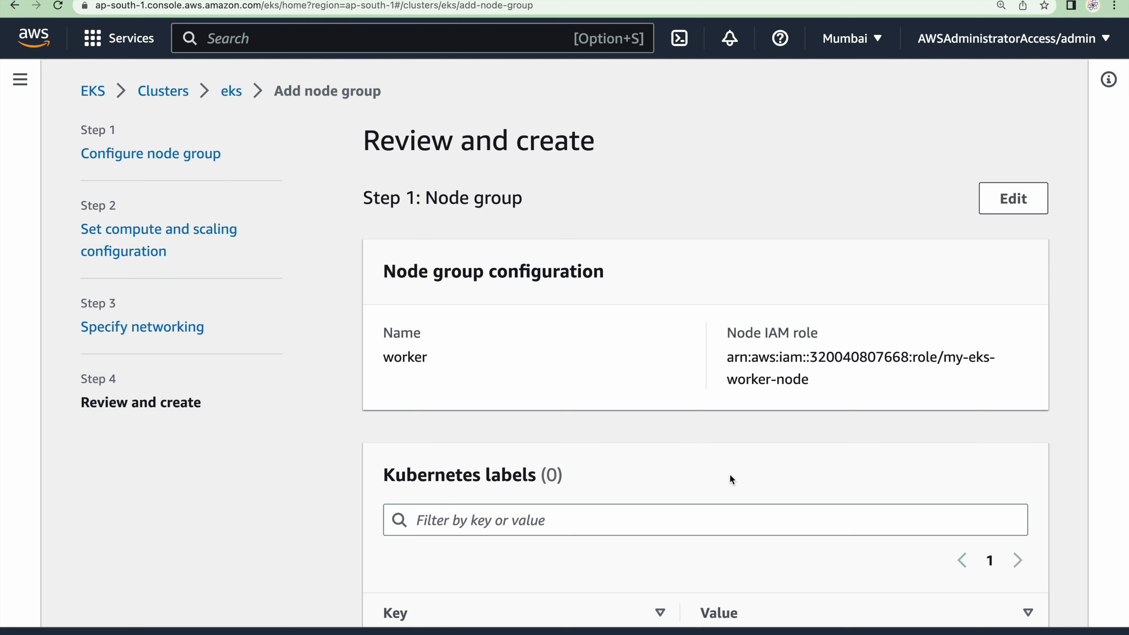
pyautogui.scroll(-20, 729, 474)
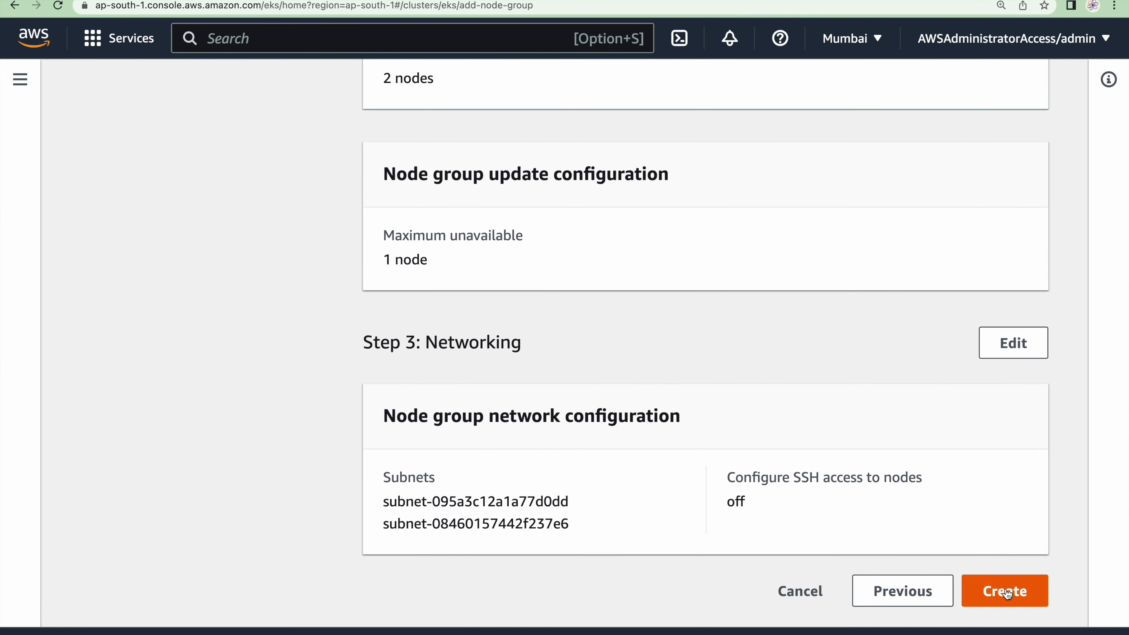
pyautogui.click(1005, 589)
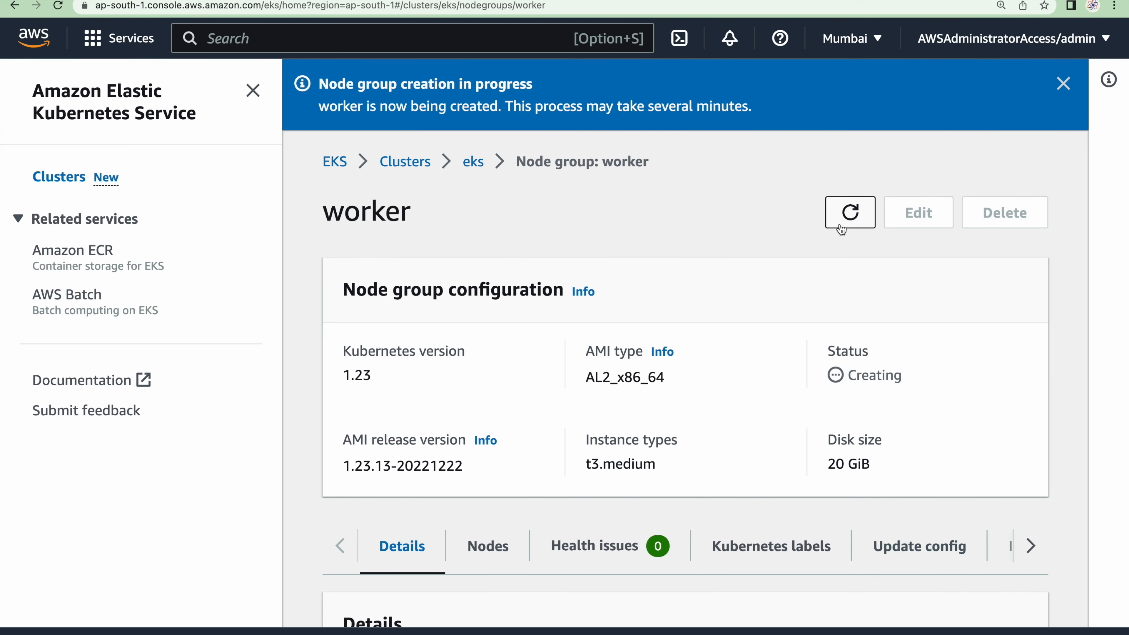
# Search the AWS console for ec2 and open the list of running EC2 instances
pyautogui.click(360, 40)
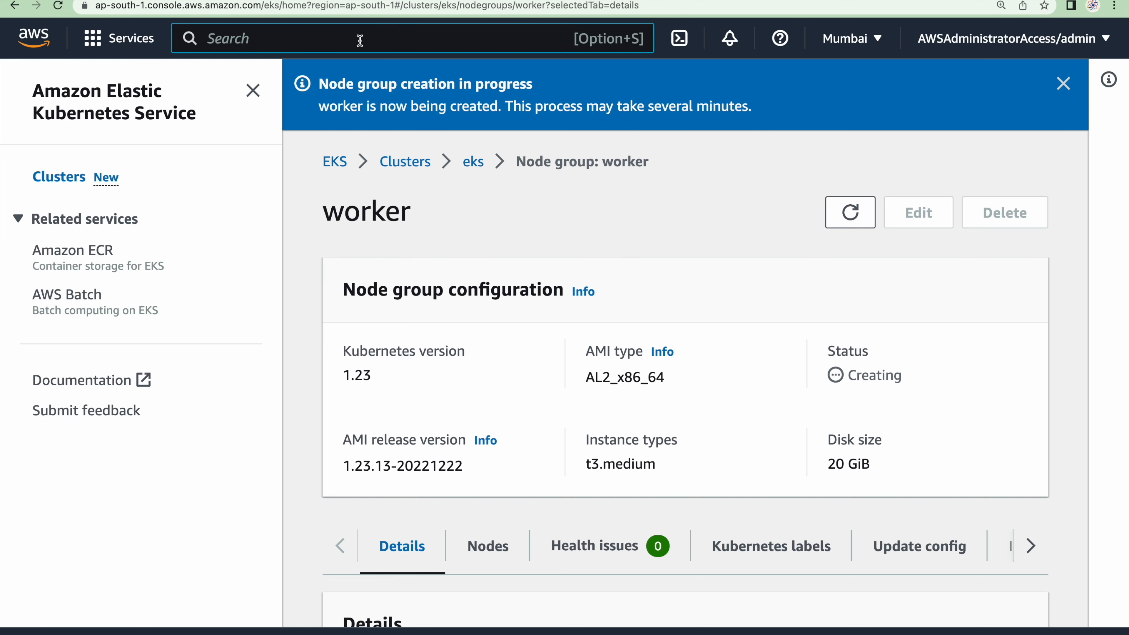
pyautogui.write('ec2')
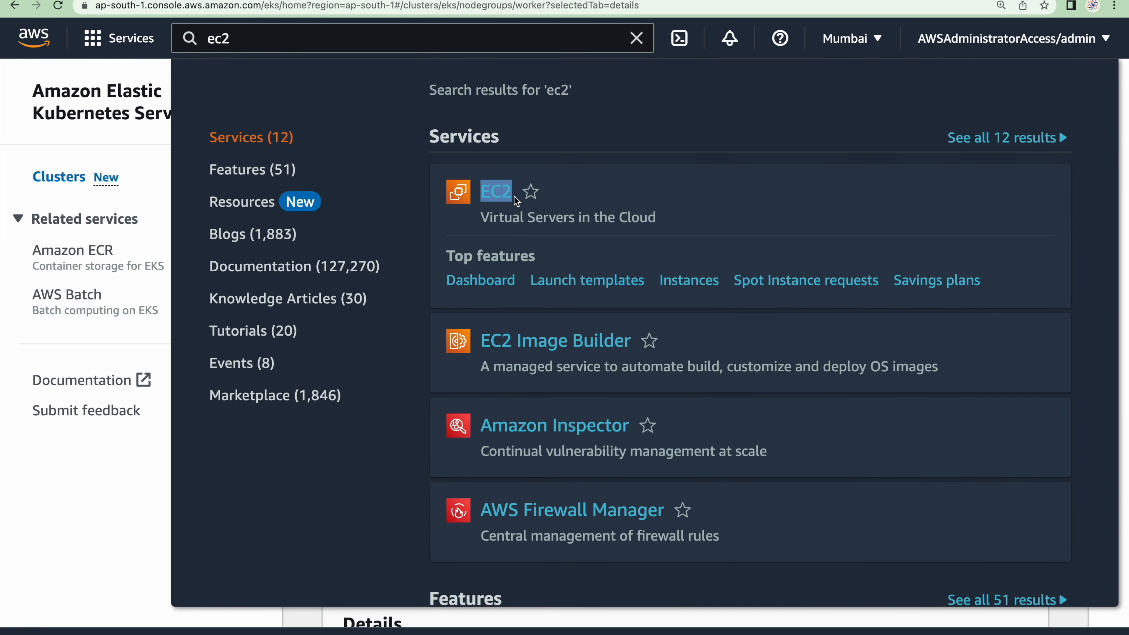
pyautogui.click(636, 38)
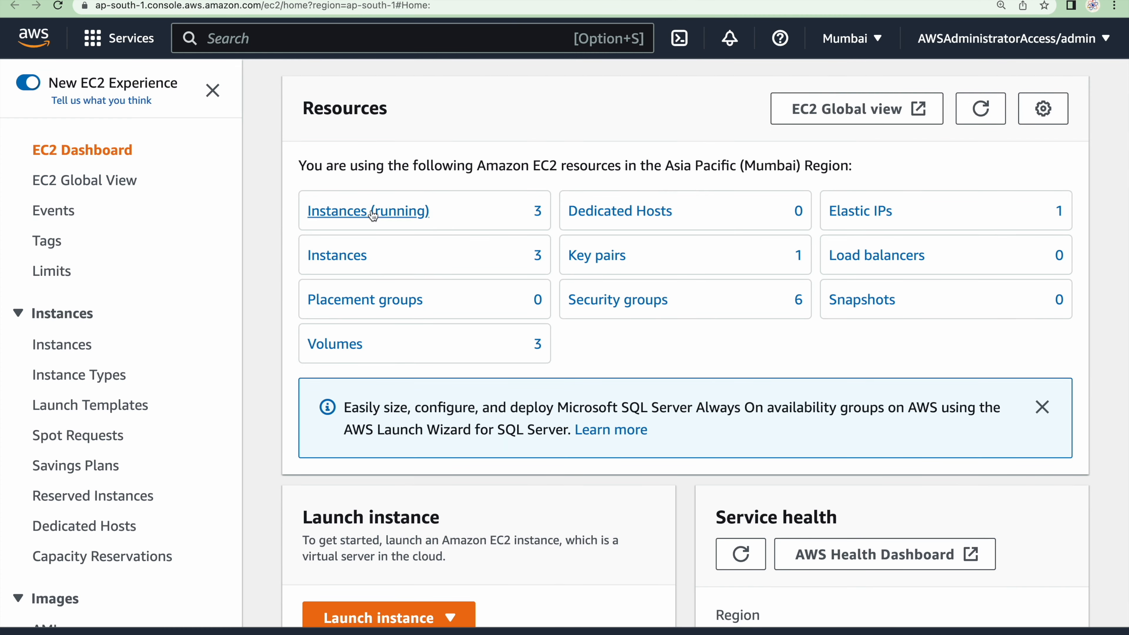
pyautogui.click(372, 212)
# Examine the instance types and status checks of the two t3.medium worker instances
pyautogui.scroll(-2, 645, 277)
pyautogui.scroll(2, 645, 278)
pyautogui.hscroll(5, 1050, 232)
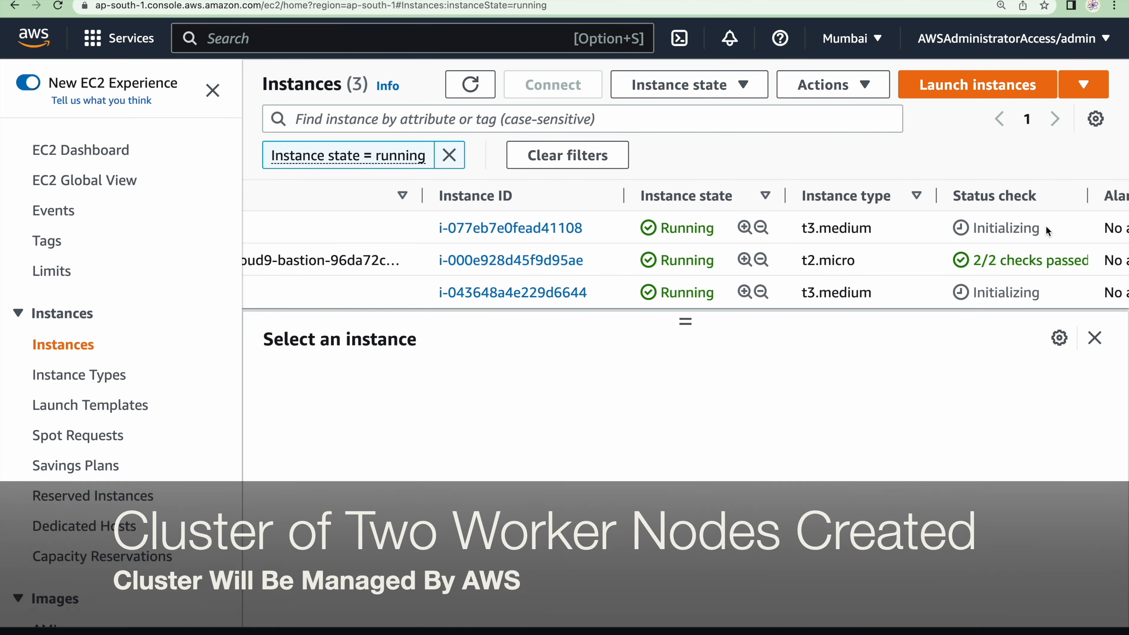
pyautogui.moveTo(1050, 231); pyautogui.dragTo(966, 225)
pyautogui.moveTo(1043, 294); pyautogui.dragTo(969, 294)
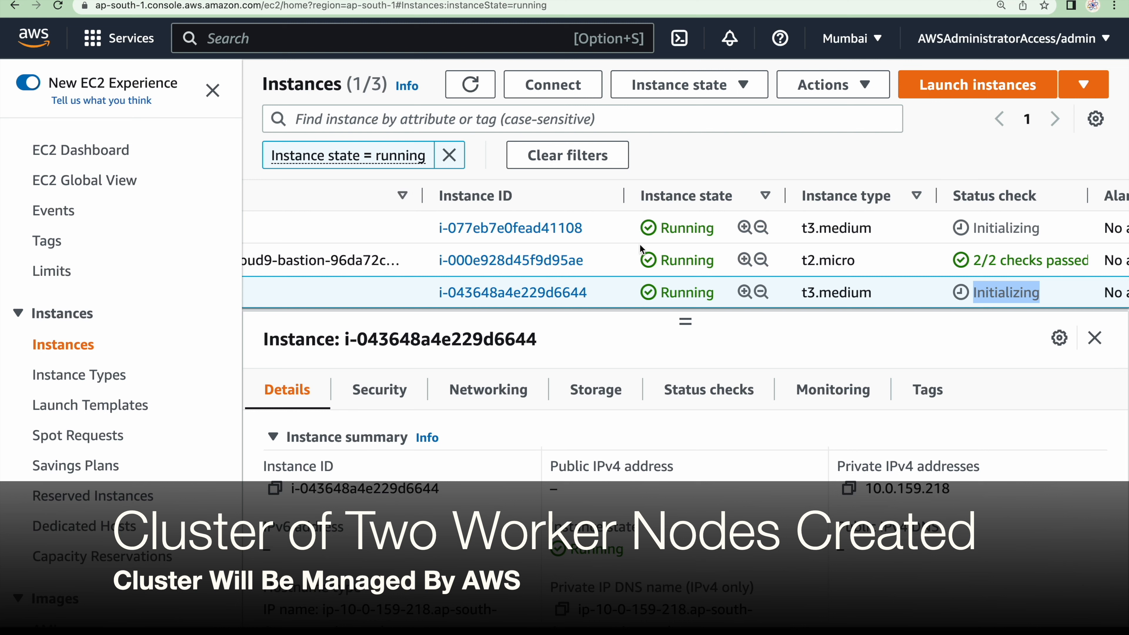
# Examine the t3.medium worker instances and their details, then refresh the list of running instances
pyautogui.moveTo(873, 228); pyautogui.dragTo(792, 234)
pyautogui.moveTo(873, 293); pyautogui.dragTo(781, 295)
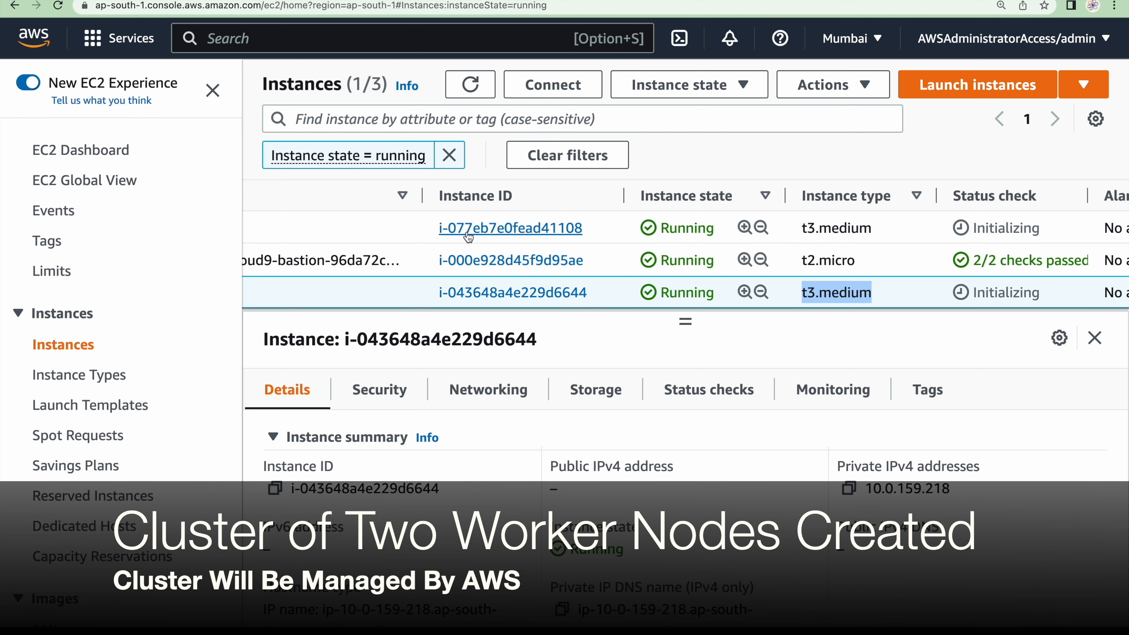
pyautogui.hscroll(-5, 467, 236)
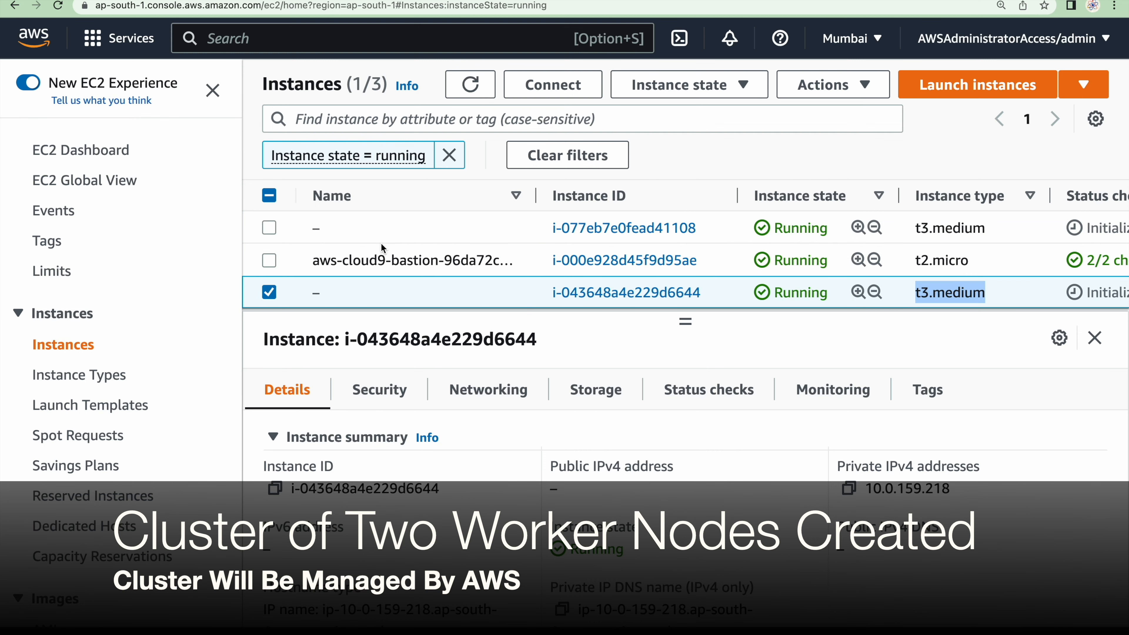
pyautogui.click(384, 234)
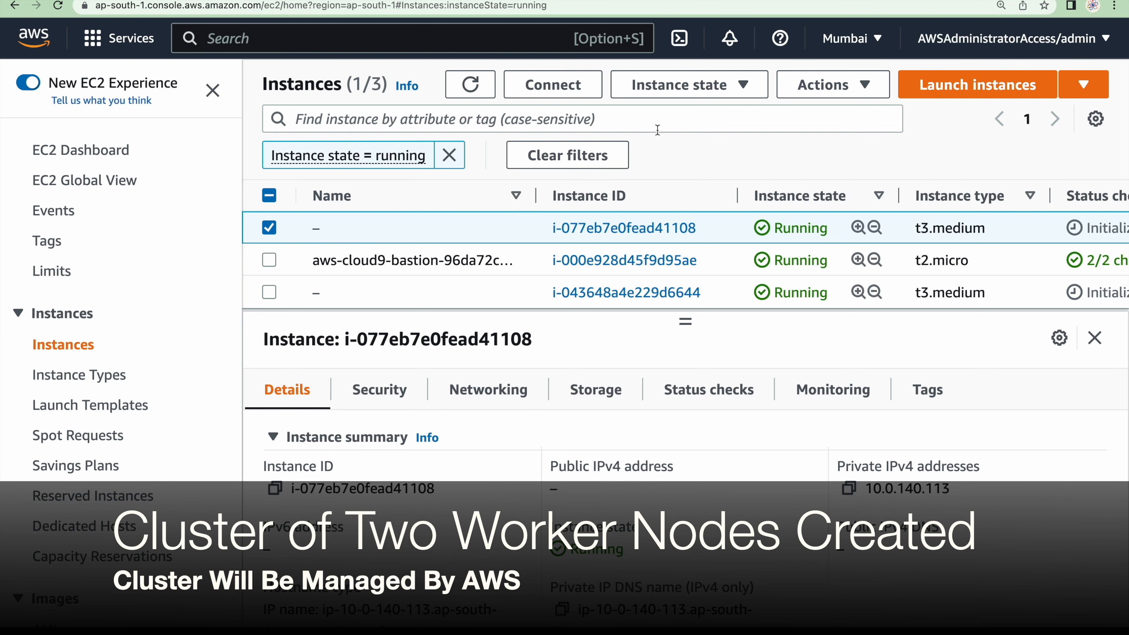
pyautogui.click(484, 92)
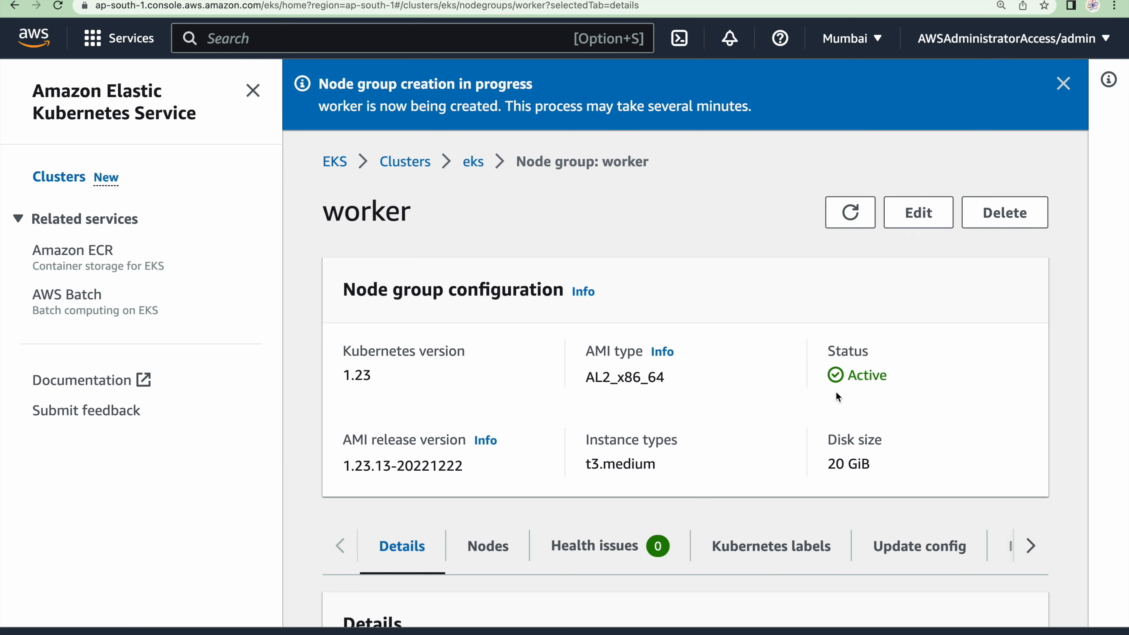
# Check the worker node group's status, then open the eks cluster's compute details and review its nodes and node groups
pyautogui.scroll(-3, 695, 421)
pyautogui.scroll(5, 871, 196)
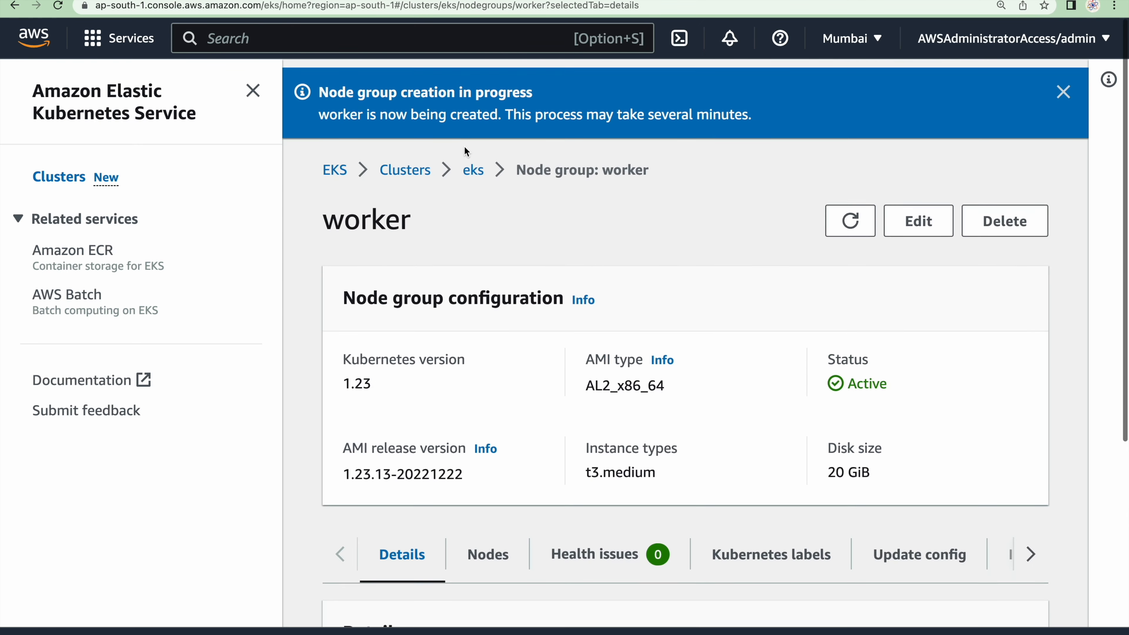
pyautogui.click(475, 162)
pyautogui.scroll(-3, 578, 427)
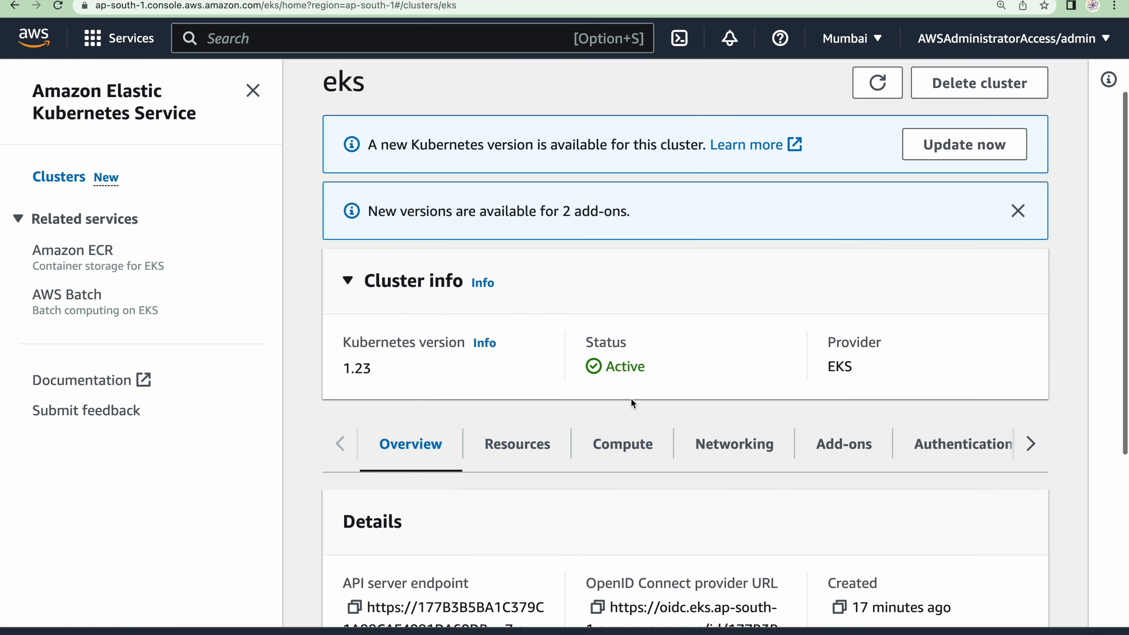
pyautogui.click(616, 442)
pyautogui.scroll(-3, 610, 450)
pyautogui.scroll(-10, 610, 451)
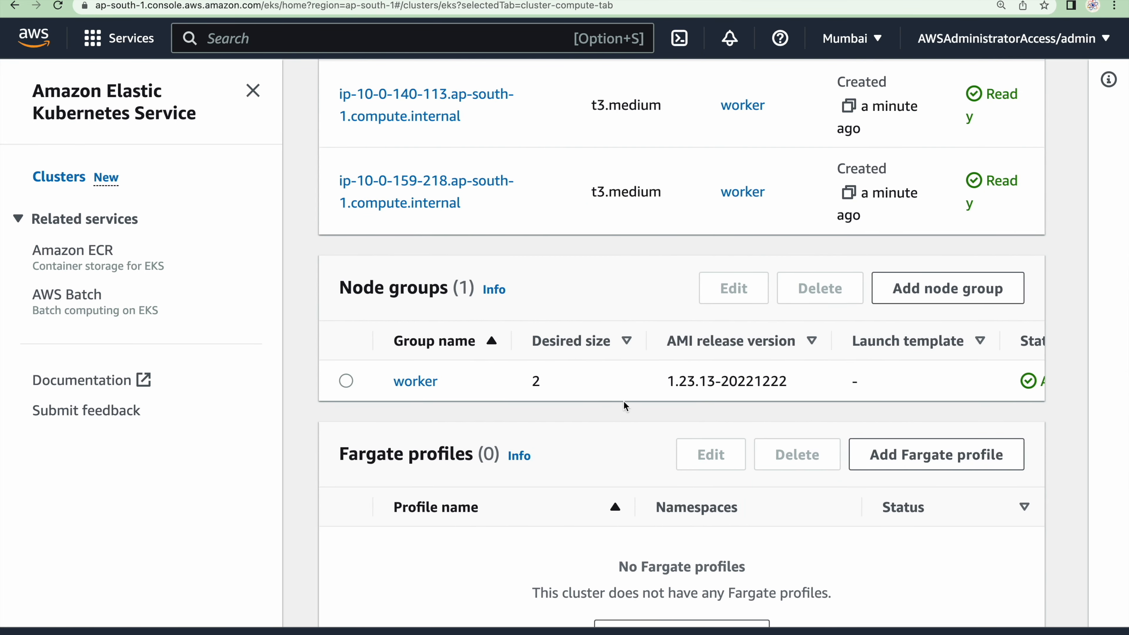
pyautogui.scroll(5, 591, 351)
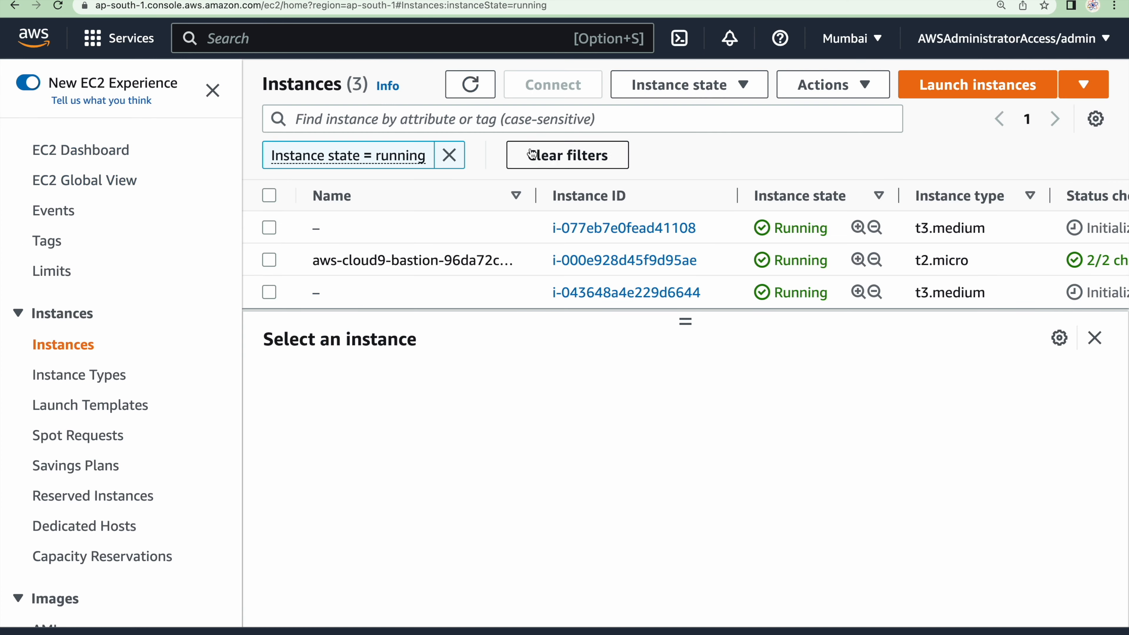
# Refresh the running EC2 instances, inspect both t3.medium workers, and compare them with the eks cluster's node list
pyautogui.click(485, 83)
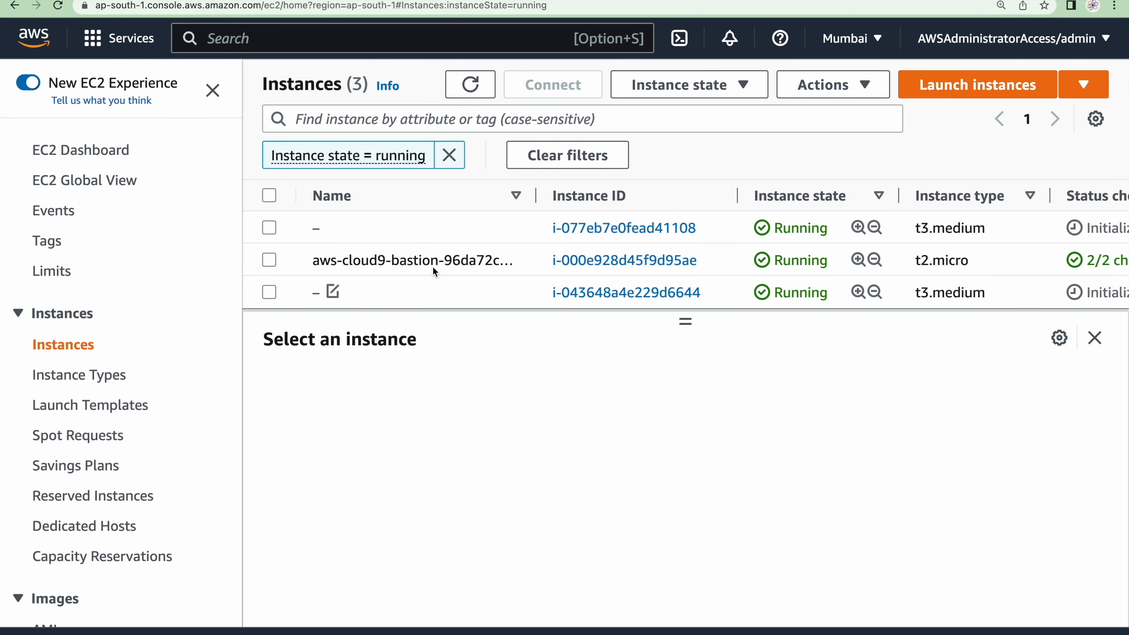
pyautogui.click(408, 224)
pyautogui.click(407, 297)
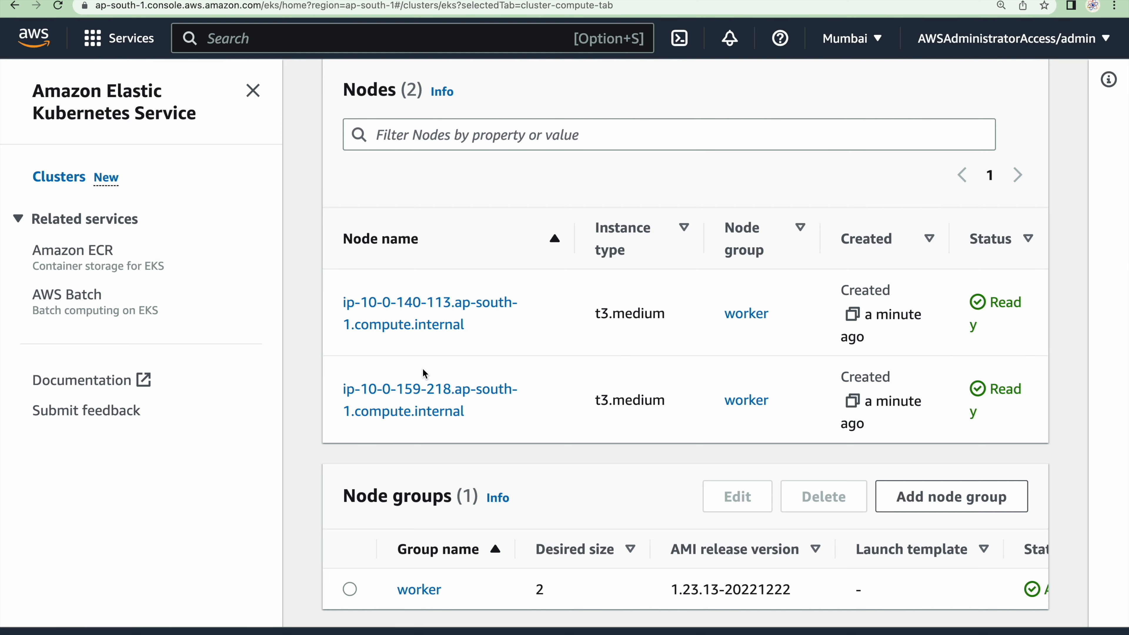
pyautogui.scroll(1, 583, 357)
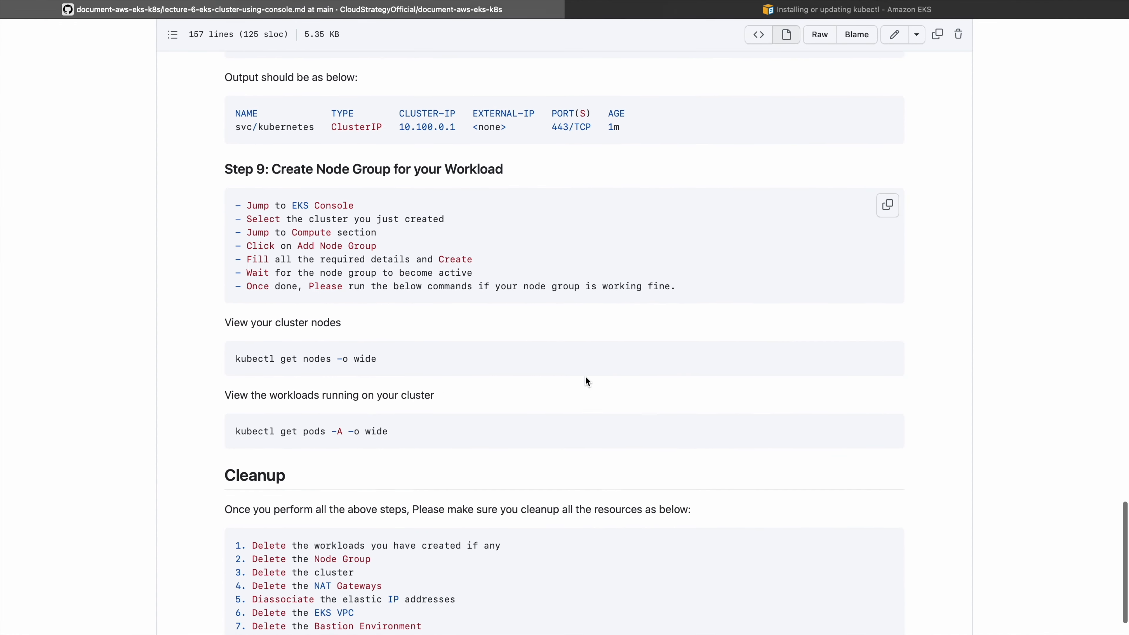
# Copy the command kubectl get nodes -o wide from the GitHub guide and run it in the Cloud9 bastion terminal
pyautogui.scroll(-1, 822, 403)
pyautogui.click(894, 365)
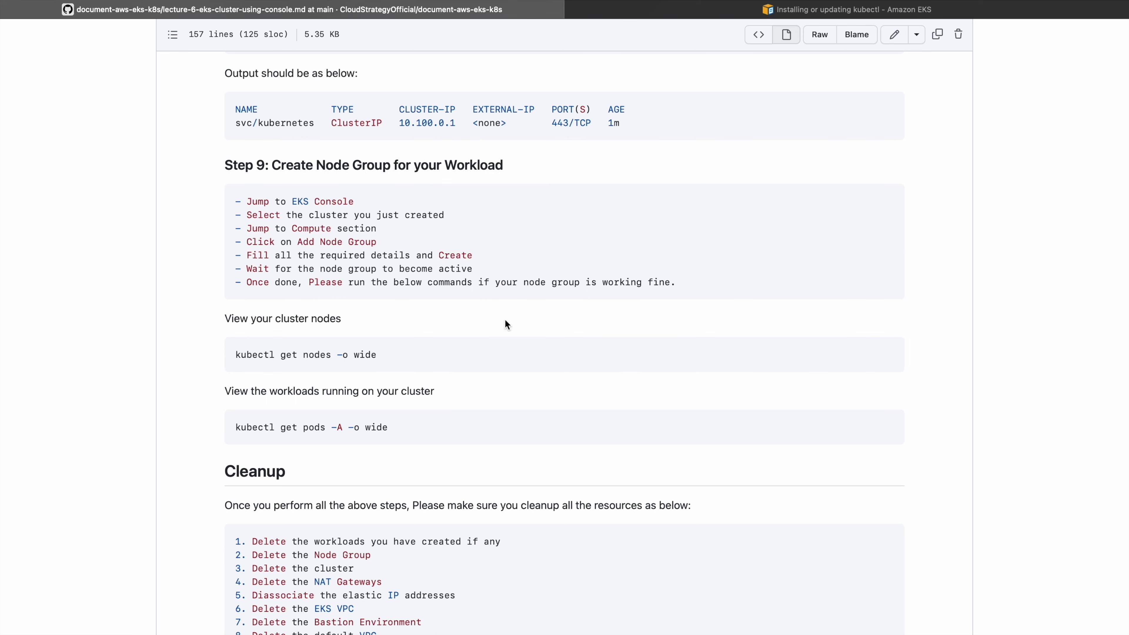
pyautogui.moveTo(274, 319); pyautogui.dragTo(428, 323)
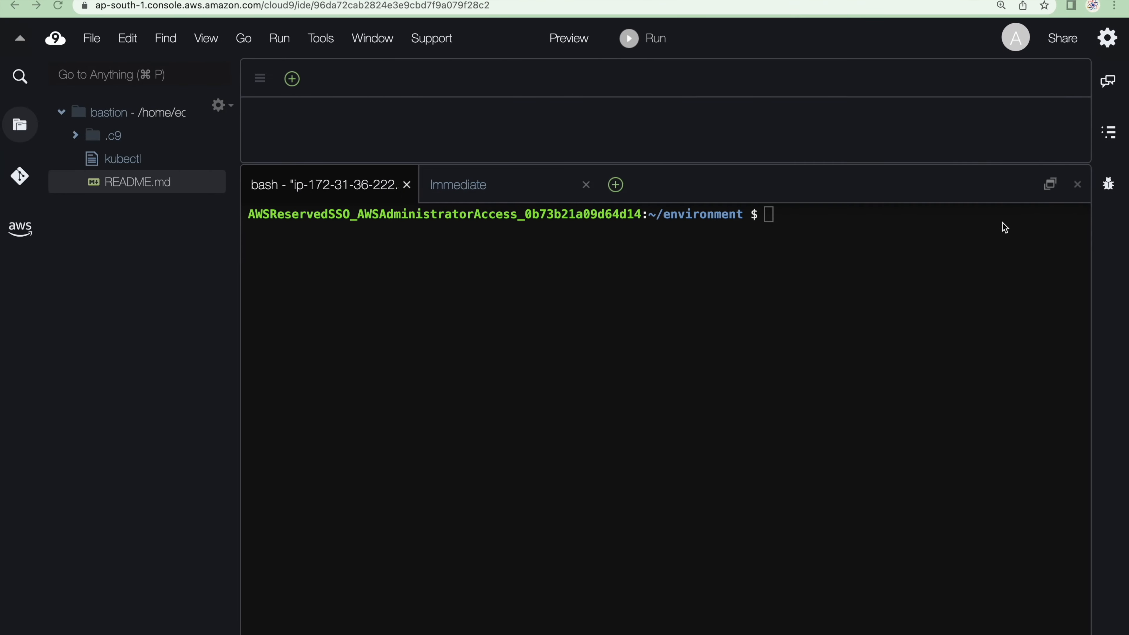
pyautogui.press('super+v')
pyautogui.press('Return')
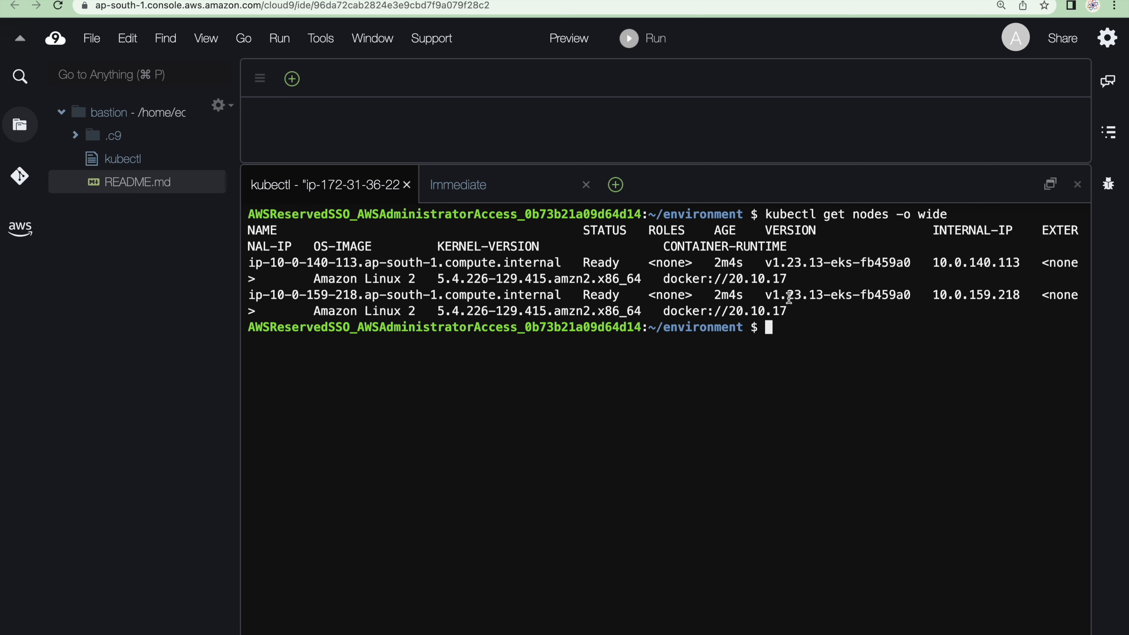
# Compare the worker nodes in the terminal output with the EC2 instances and the eks cluster's node list
pyautogui.moveTo(788, 281); pyautogui.dragTo(244, 262)
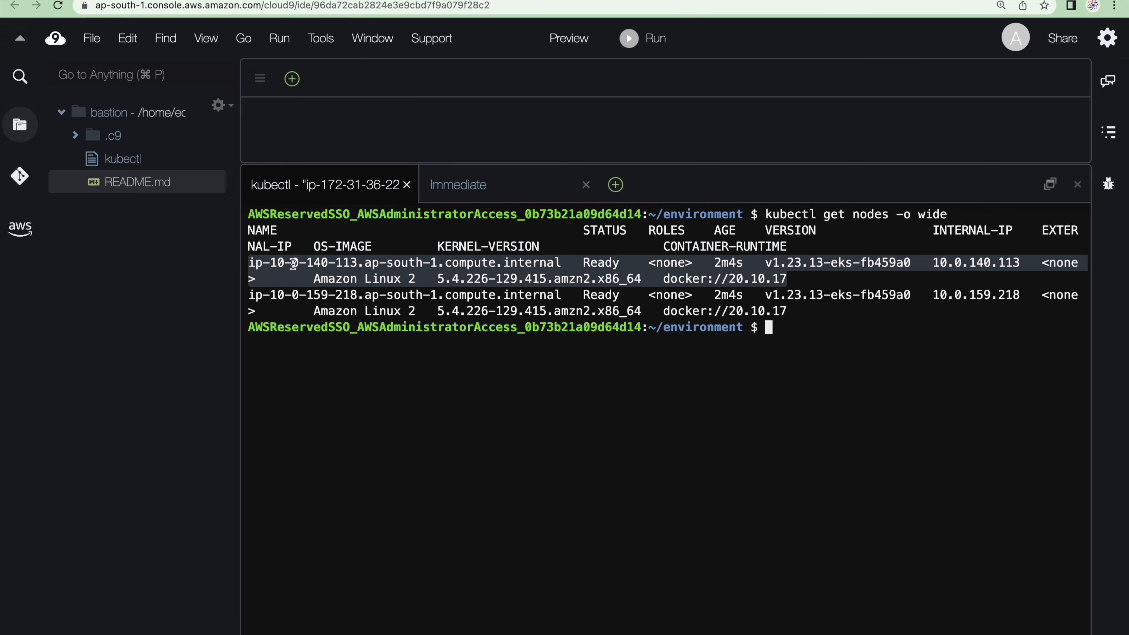
pyautogui.moveTo(815, 312); pyautogui.dragTo(224, 297)
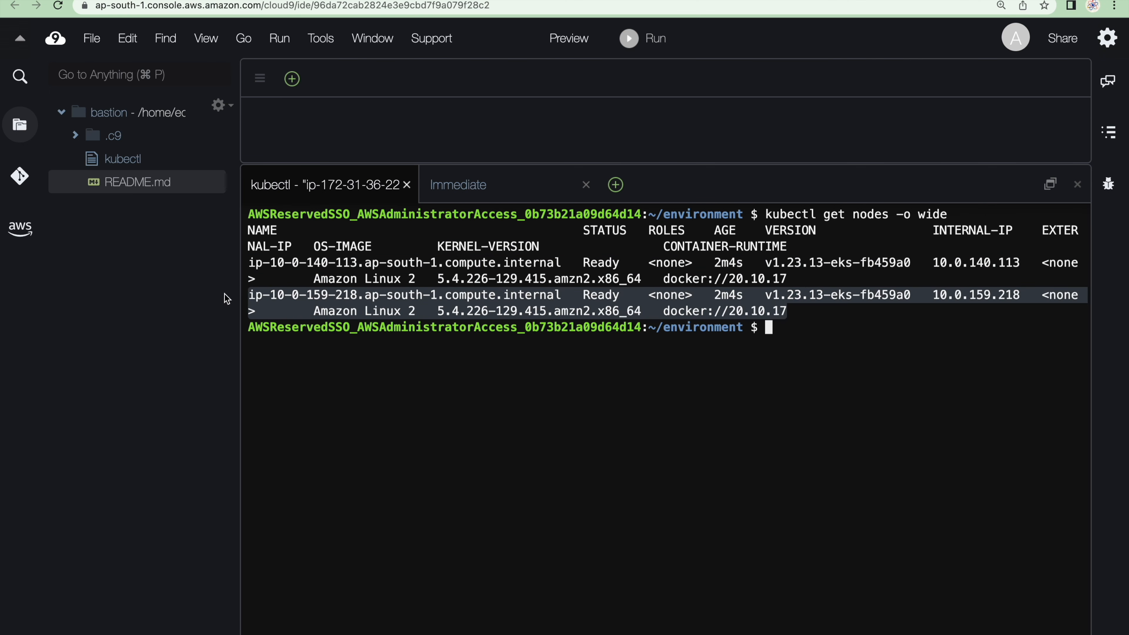
pyautogui.hotkey('ctrl', 'Tab')
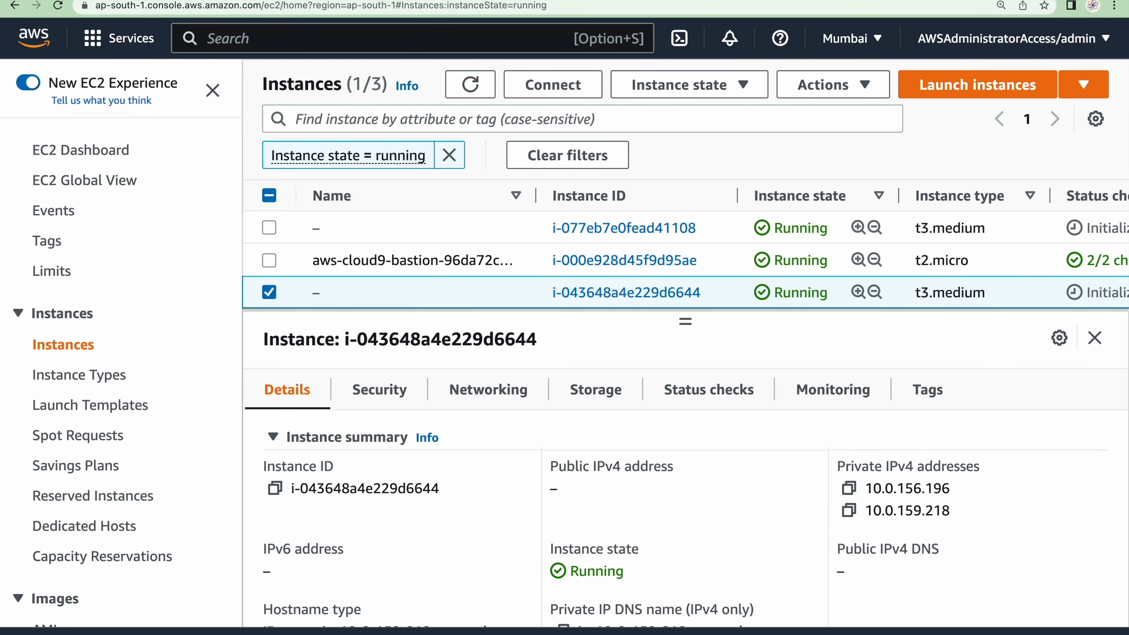
pyautogui.hotkey('ctrl', 'Tab')
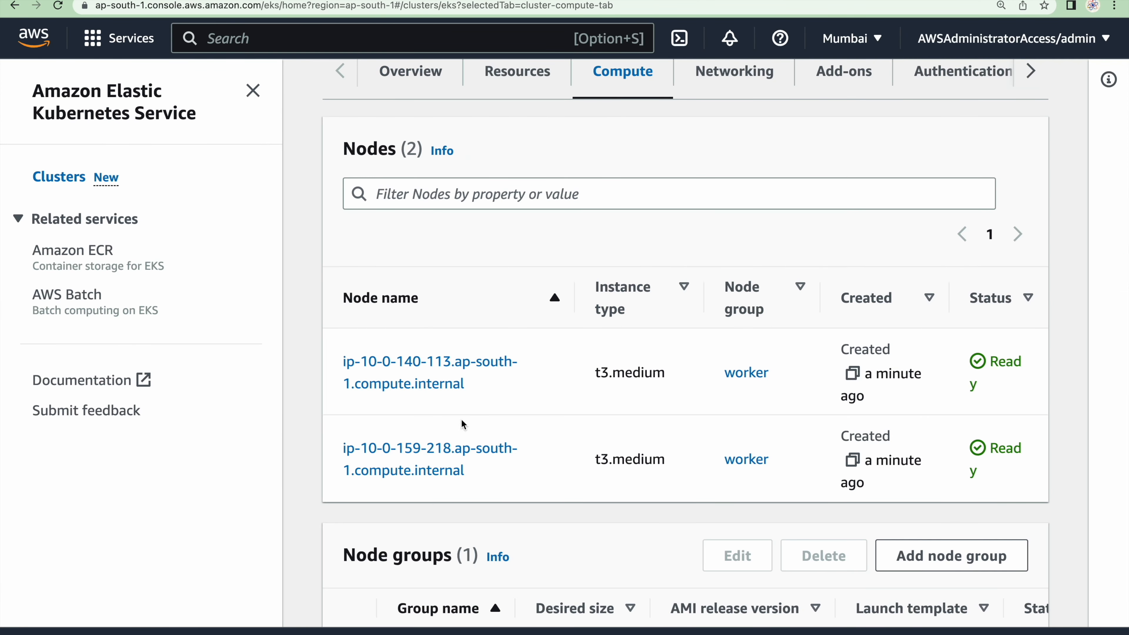
pyautogui.hotkey('ctrl', 'Tab')
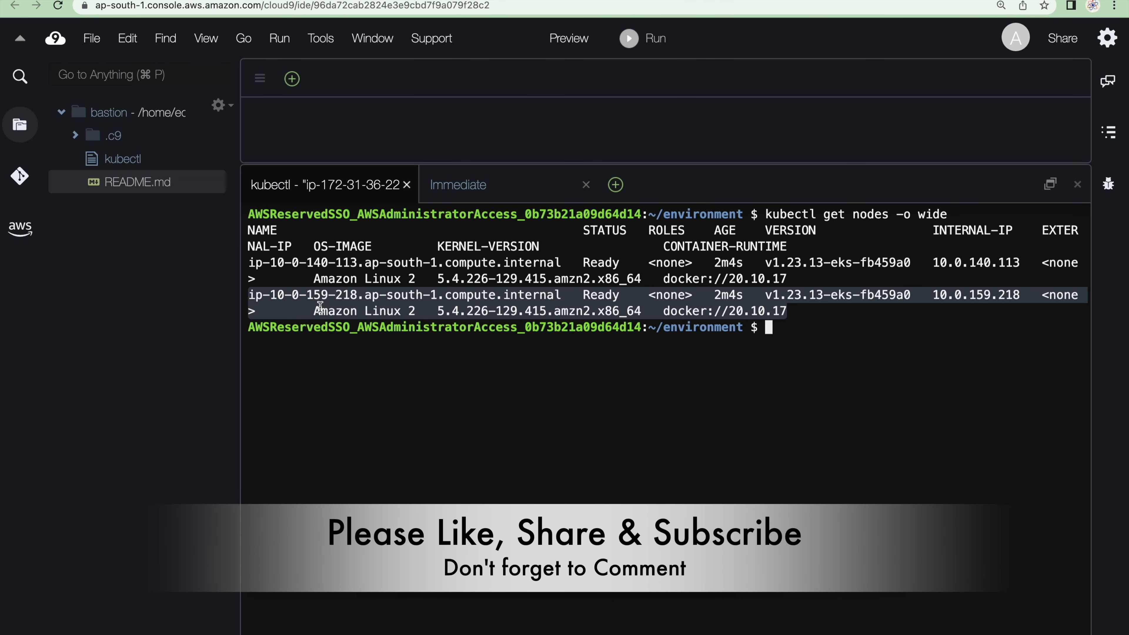
pyautogui.click(799, 351)
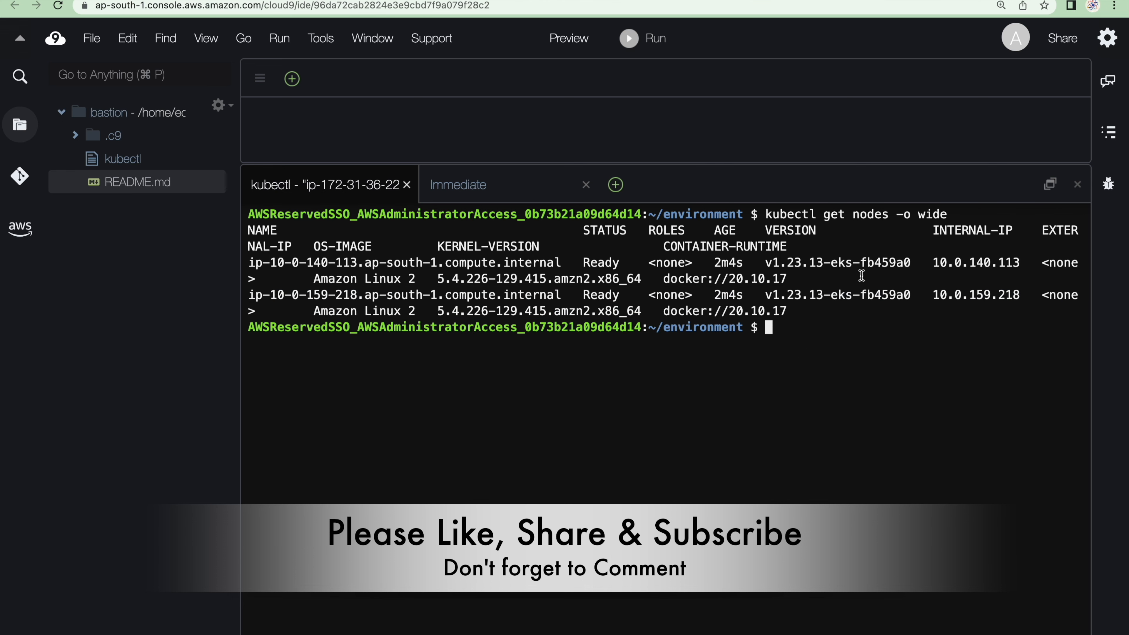
# Run the guide's kubectl get pods -A -o wide command in the Cloud9 bastion terminal and examine the aws-node and coredns pods
pyautogui.hotkey('ctrl', 'Right')
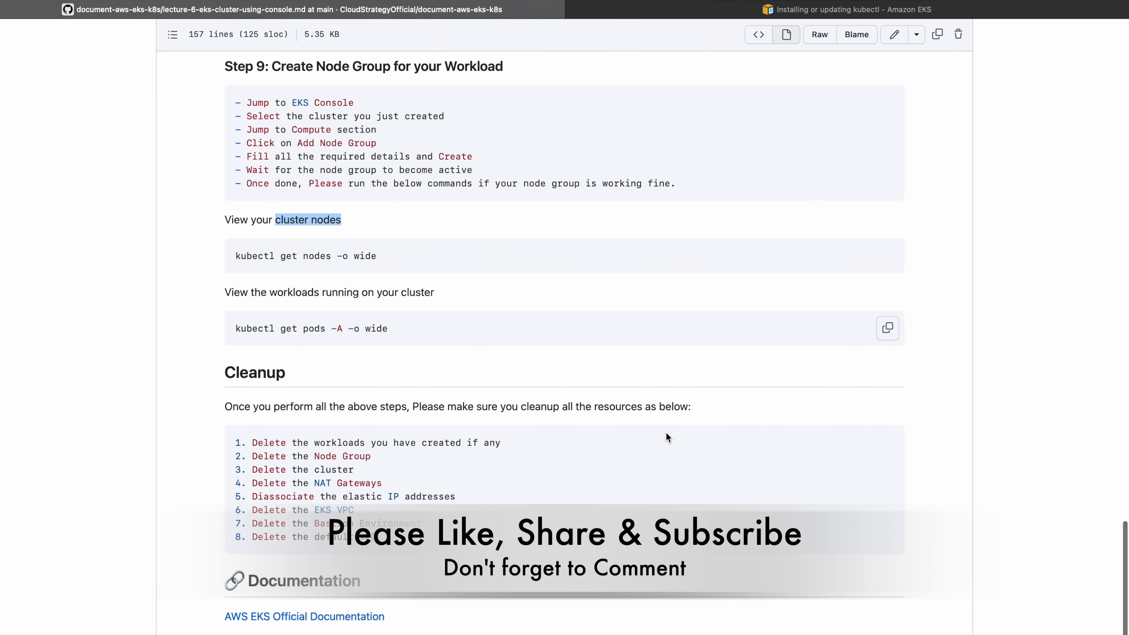
pyautogui.click(888, 328)
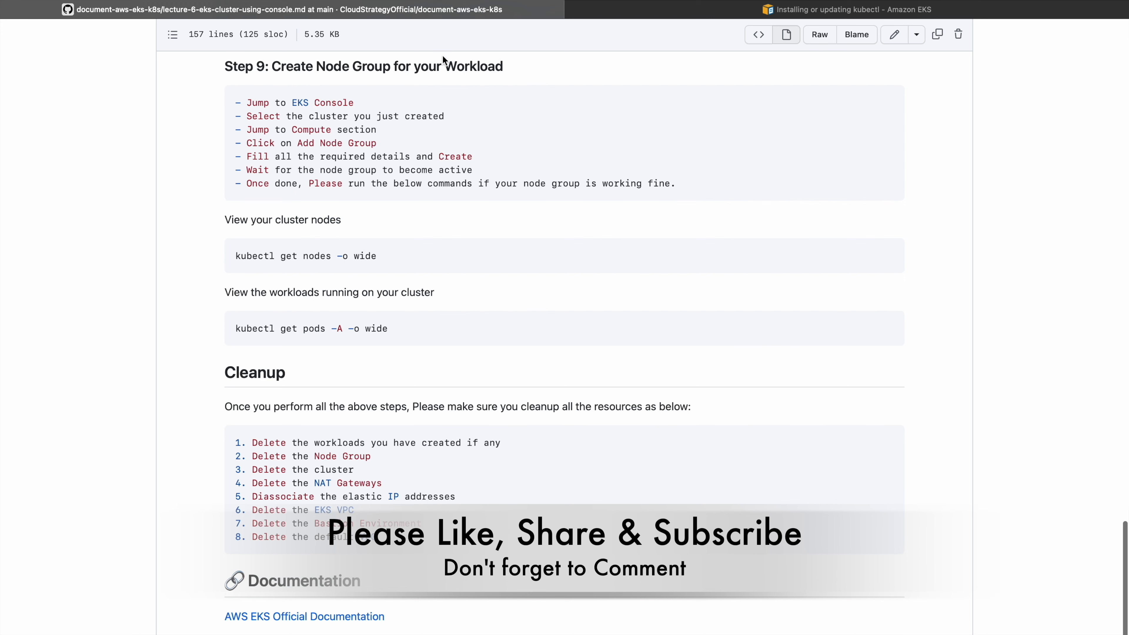
pyautogui.hotkey('ctrl', 'Left')
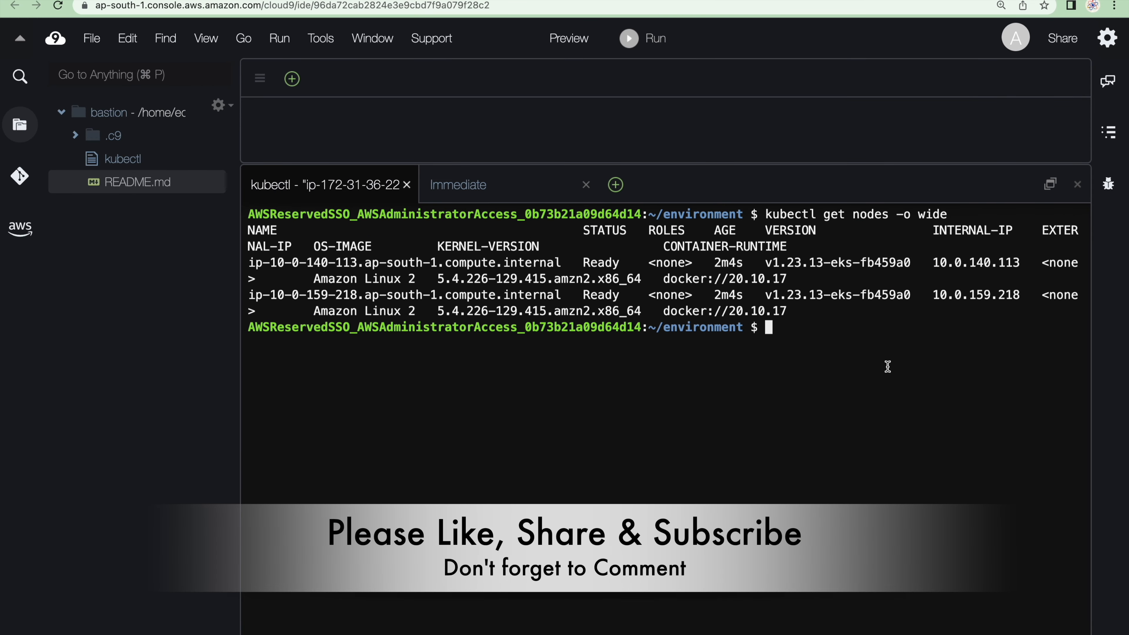
pyautogui.press('super+v')
pyautogui.press('Return')
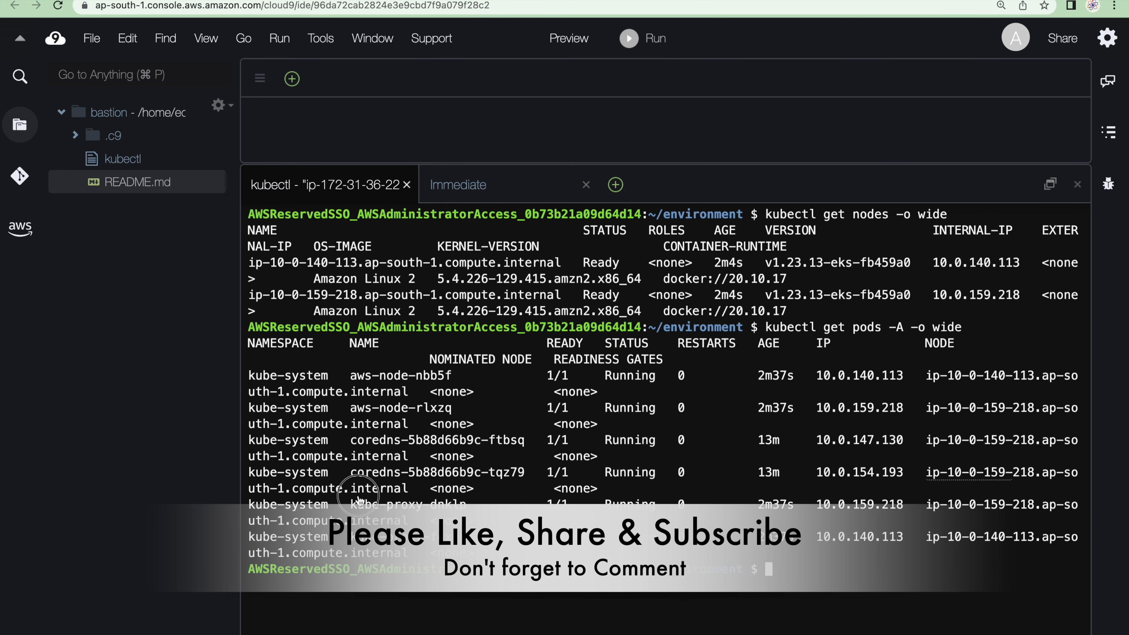
pyautogui.moveTo(358, 376); pyautogui.dragTo(454, 397)
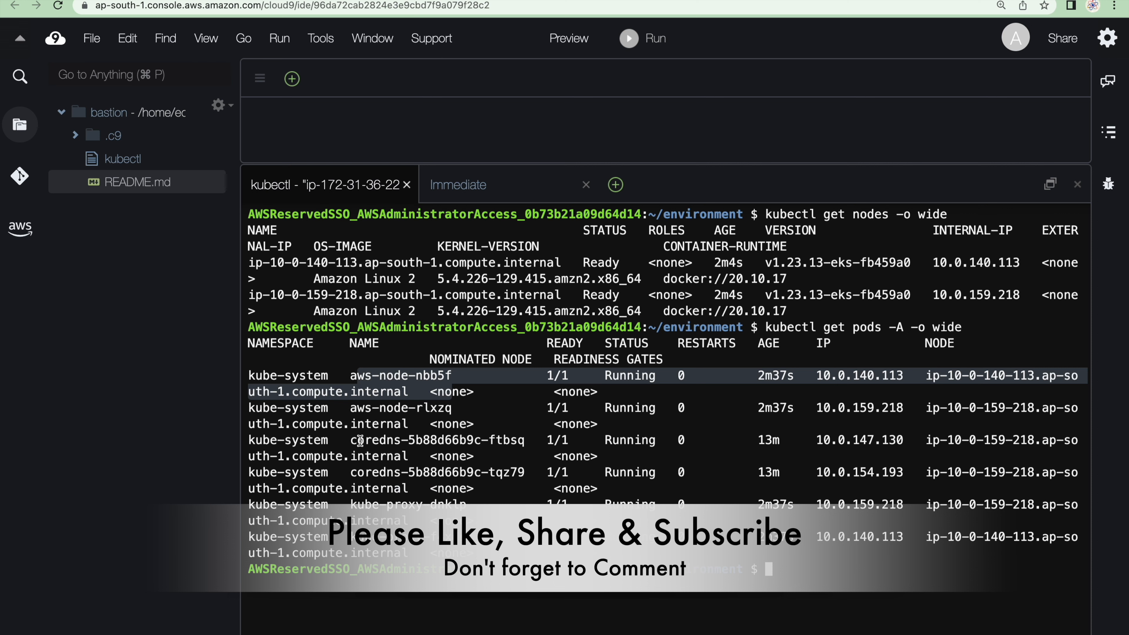
pyautogui.moveTo(361, 441); pyautogui.dragTo(434, 460)
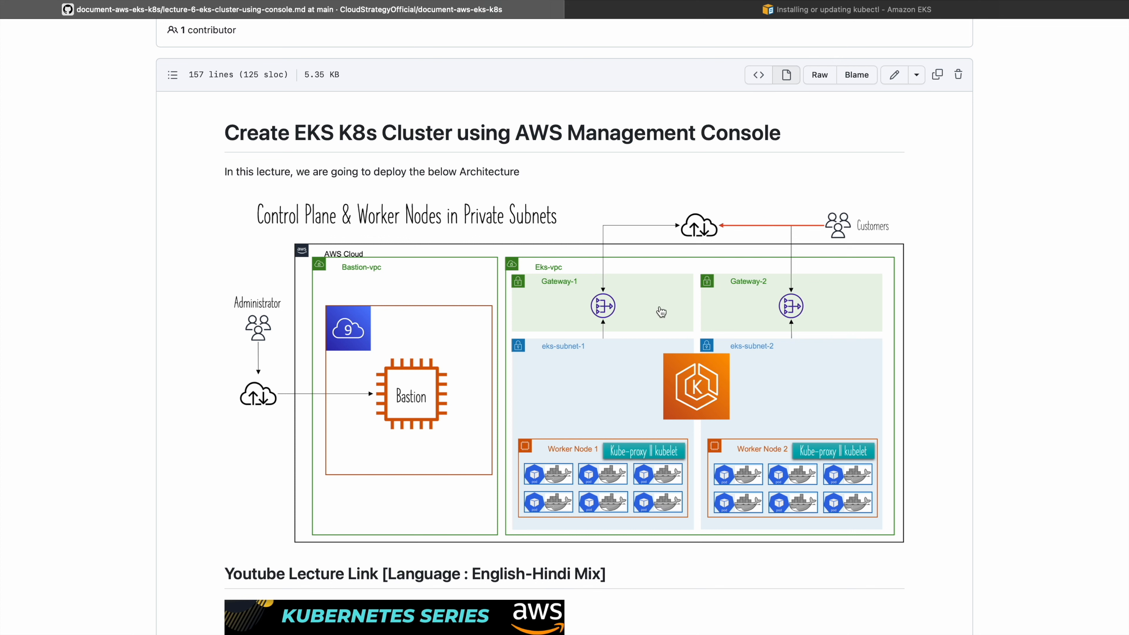
# Review the architecture diagram at the start of the GitHub guide and locate its Cleanup section
pyautogui.scroll(3, 661, 312)
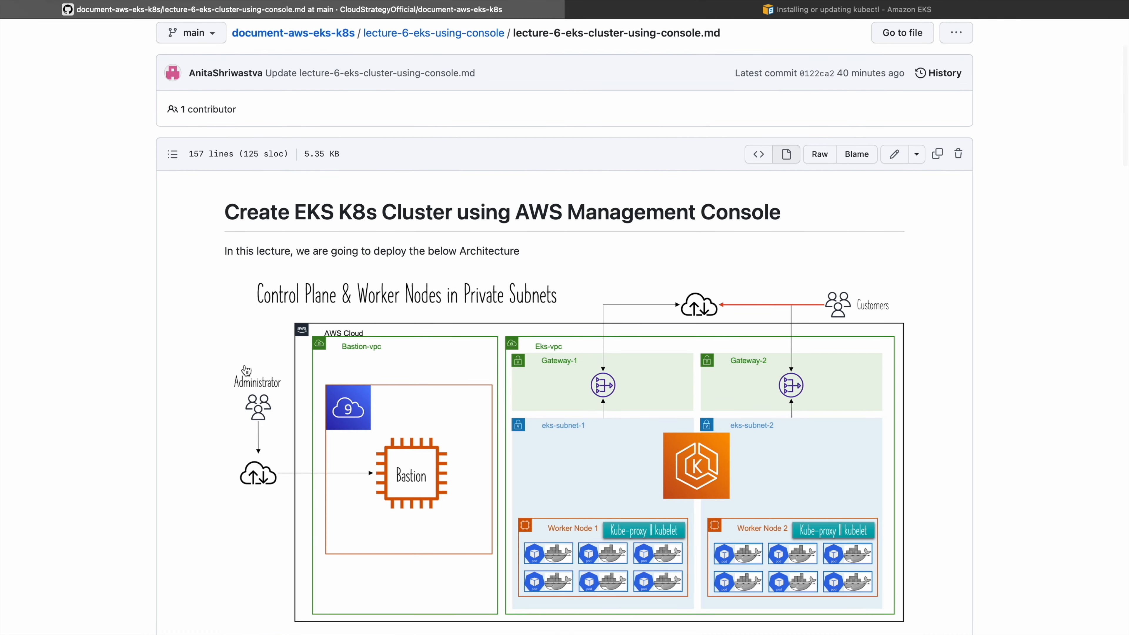
pyautogui.scroll(-15, 328, 498)
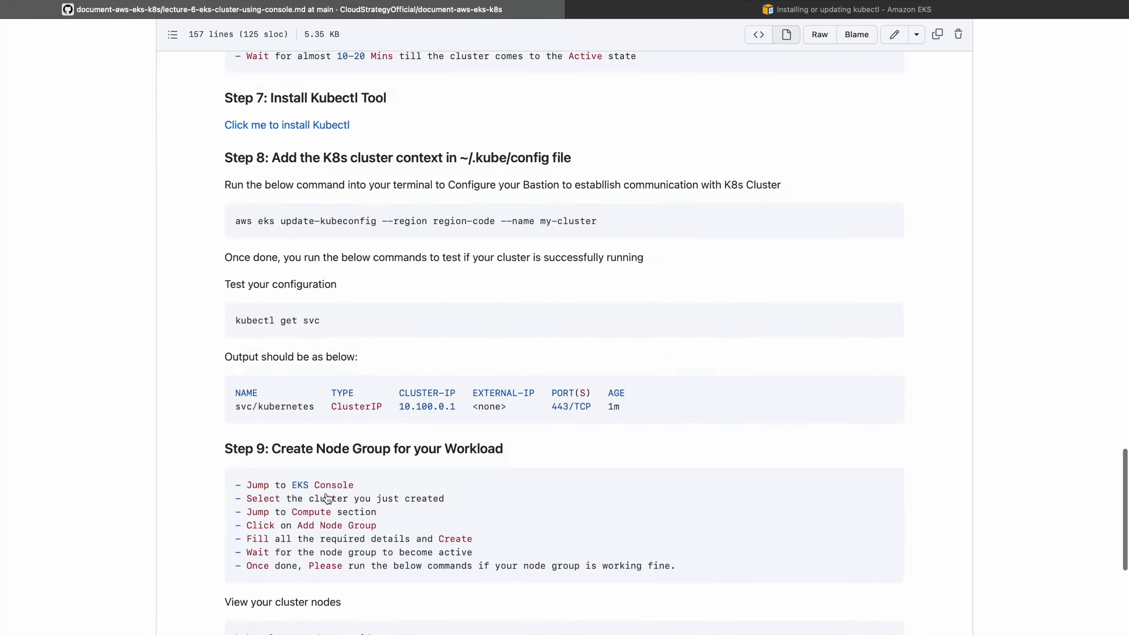
pyautogui.scroll(3, 325, 498)
pyautogui.scroll(-1, 311, 401)
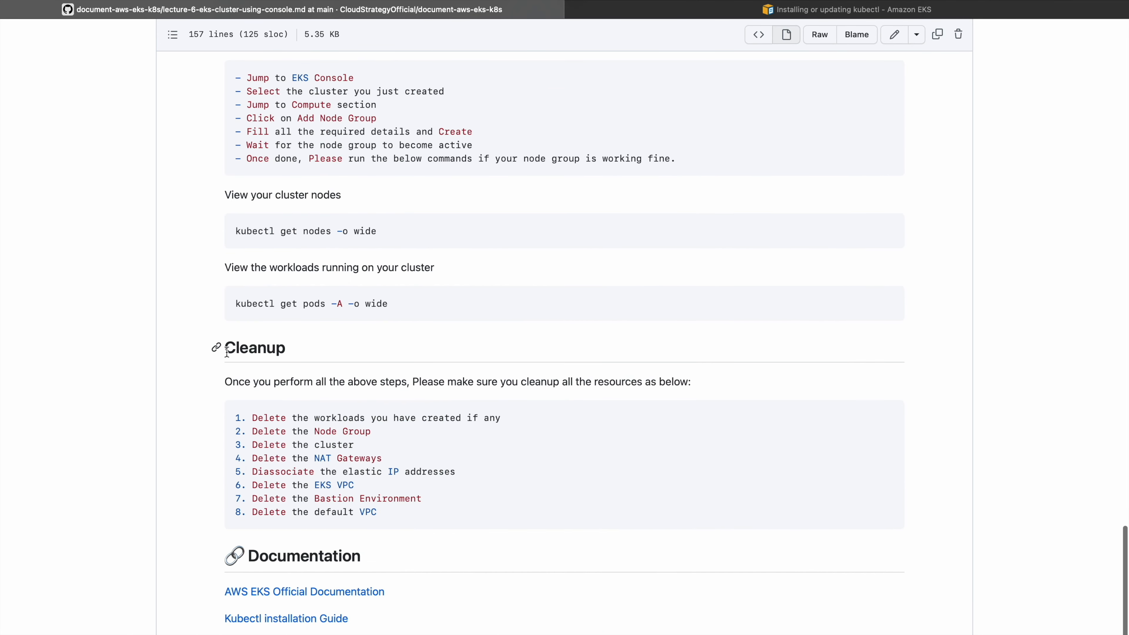
pyautogui.moveTo(223, 347); pyautogui.dragTo(330, 355)
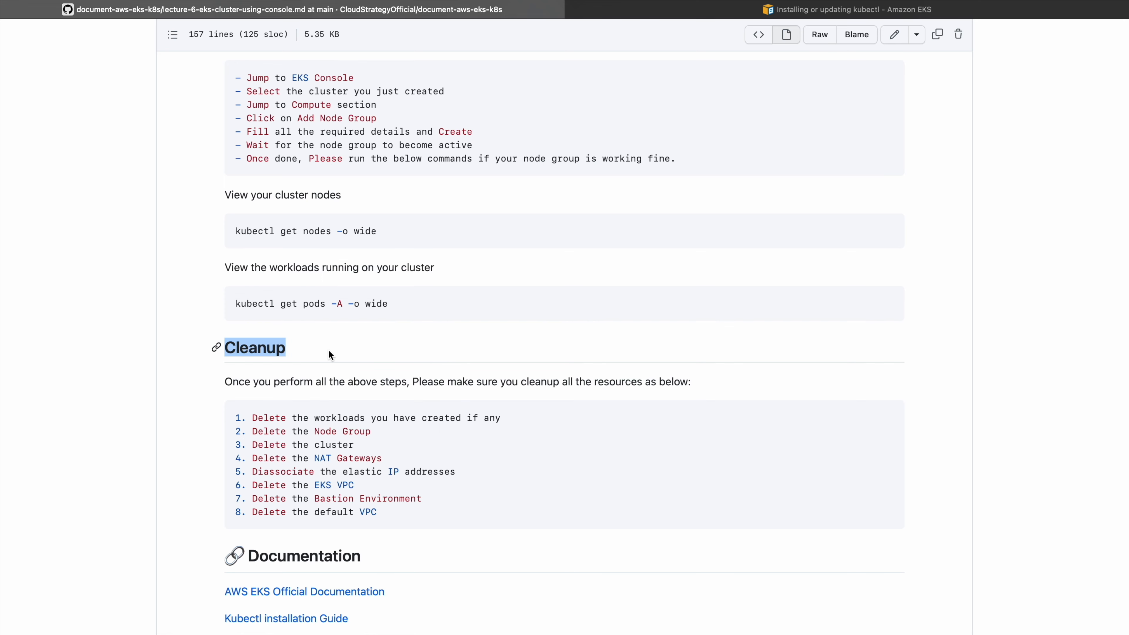
# Review the free-tier eligibility of the deployed resources and the list of resources to delete in the guide
pyautogui.scroll(20, 328, 349)
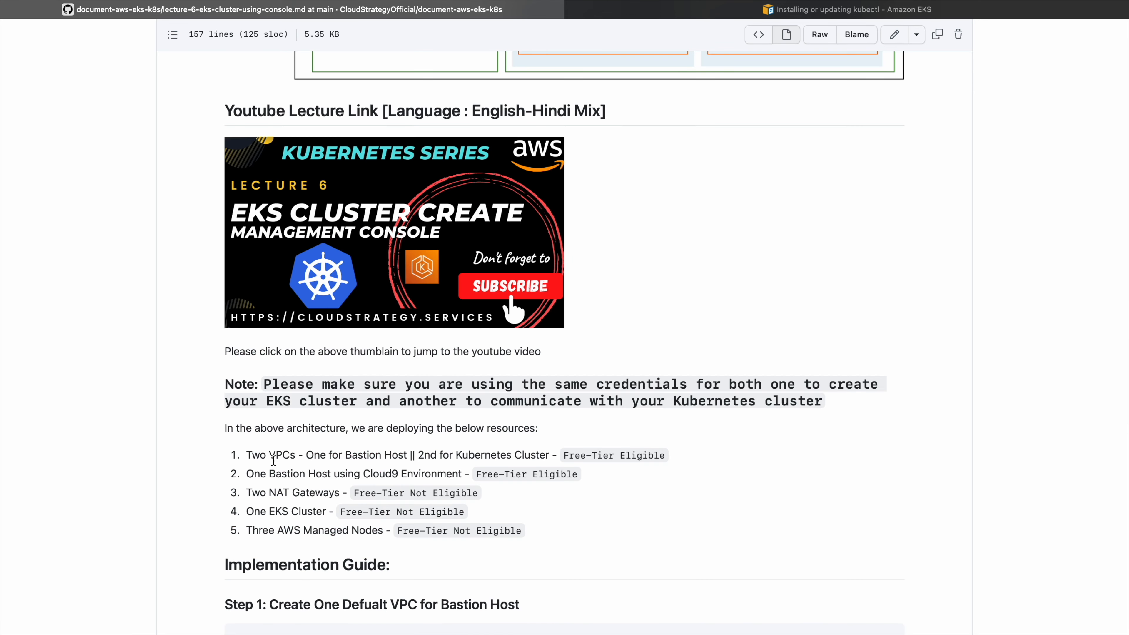
pyautogui.scroll(3, 272, 460)
pyautogui.scroll(-3, 272, 459)
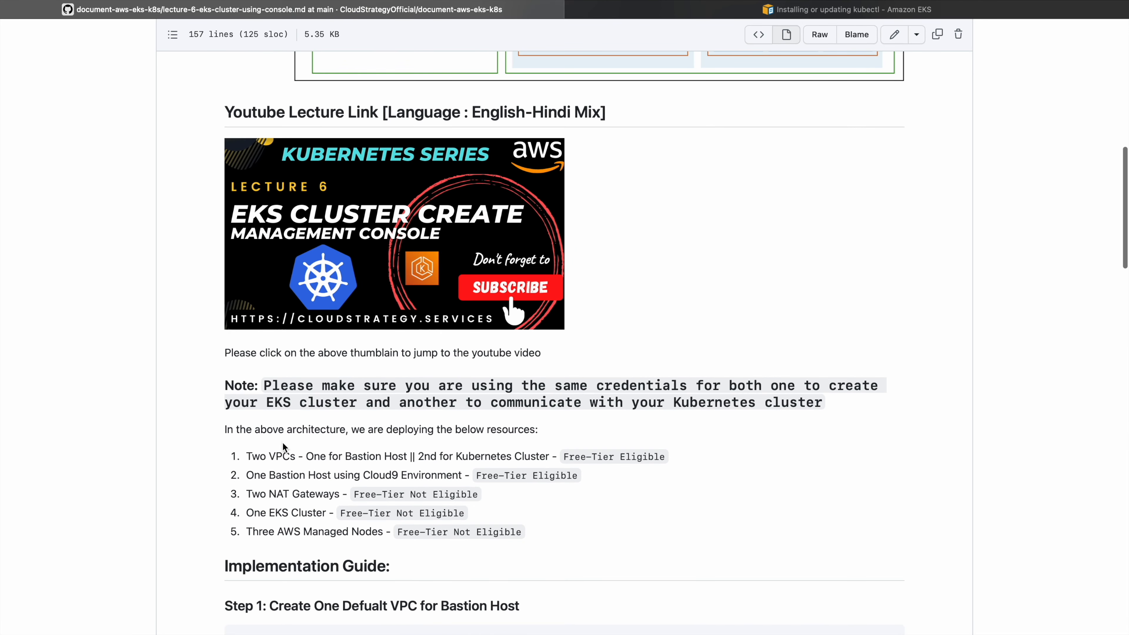
pyautogui.moveTo(564, 458); pyautogui.dragTo(642, 457)
pyautogui.click(644, 521)
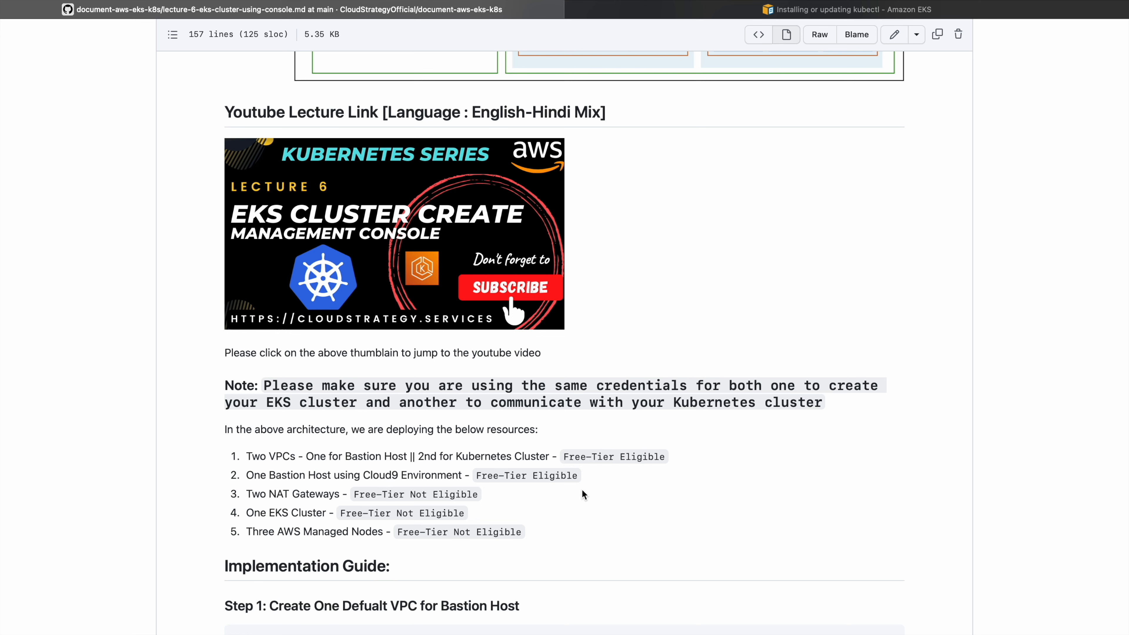
pyautogui.scroll(-20, 582, 492)
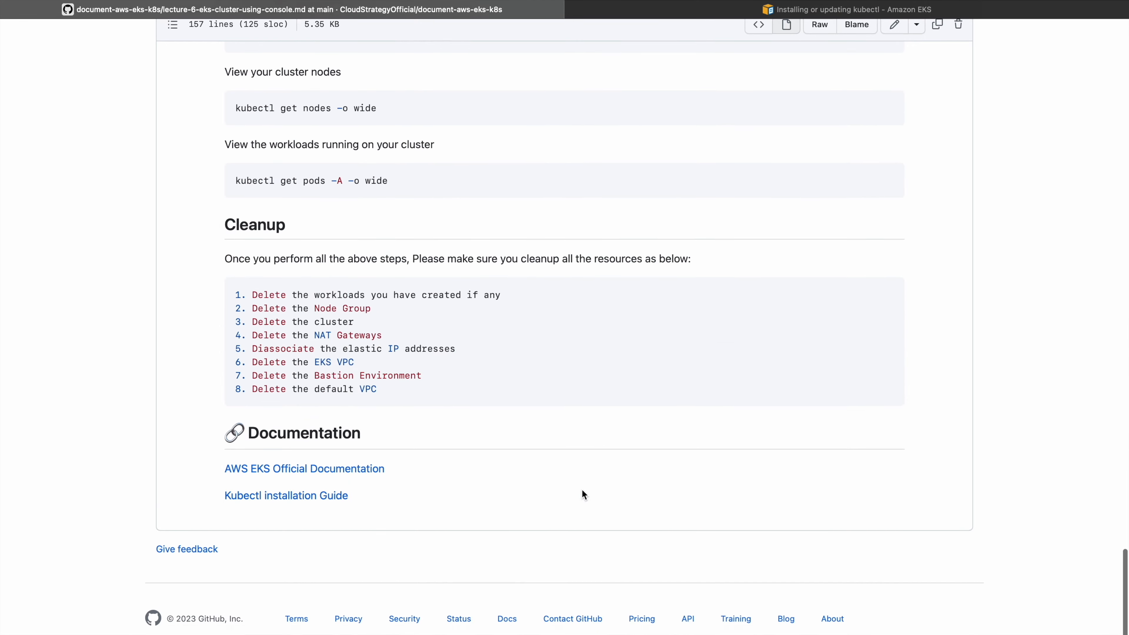
pyautogui.moveTo(263, 309); pyautogui.dragTo(435, 398)
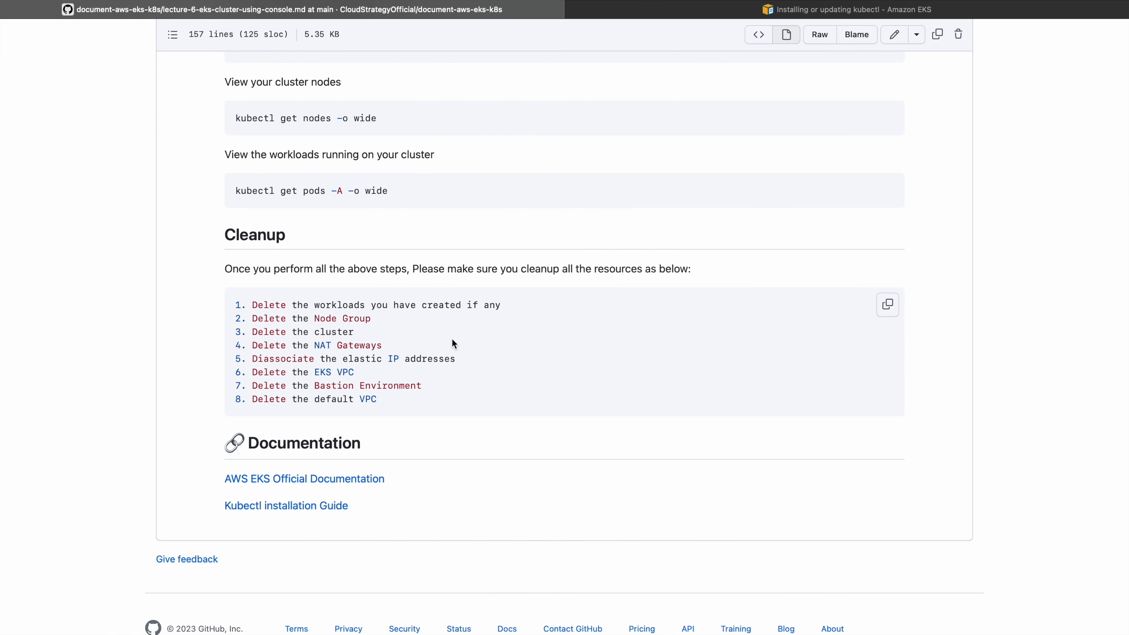
# Following the guide's cleanup list, delete the eks cluster's worker node group, confirming with the name worker
pyautogui.moveTo(304, 306); pyautogui.dragTo(501, 301)
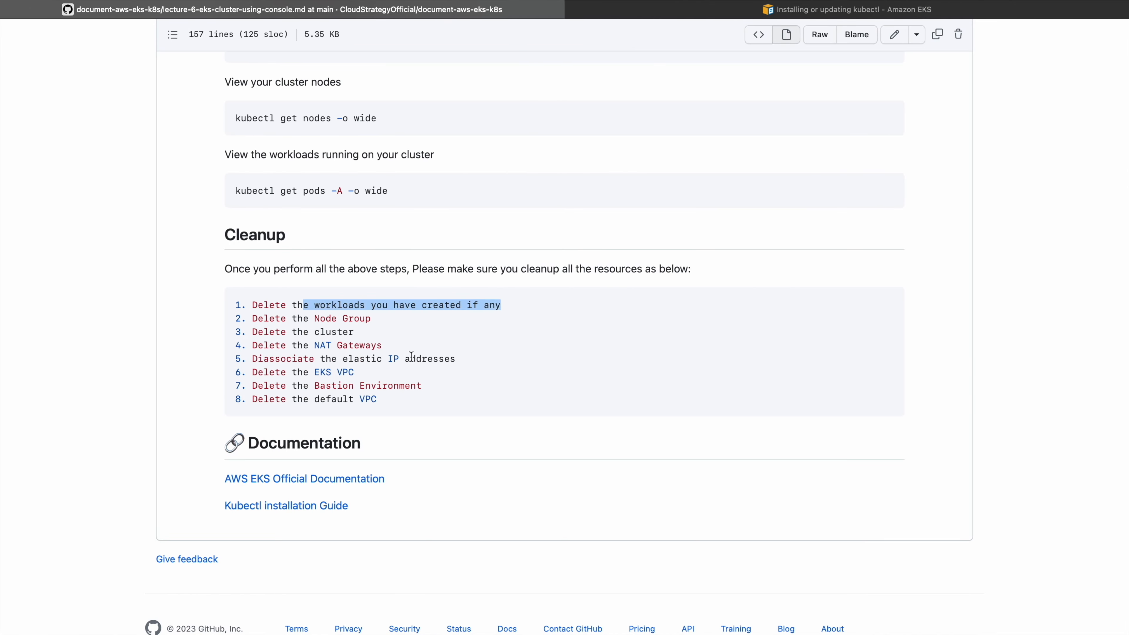
pyautogui.moveTo(311, 323); pyautogui.dragTo(456, 321)
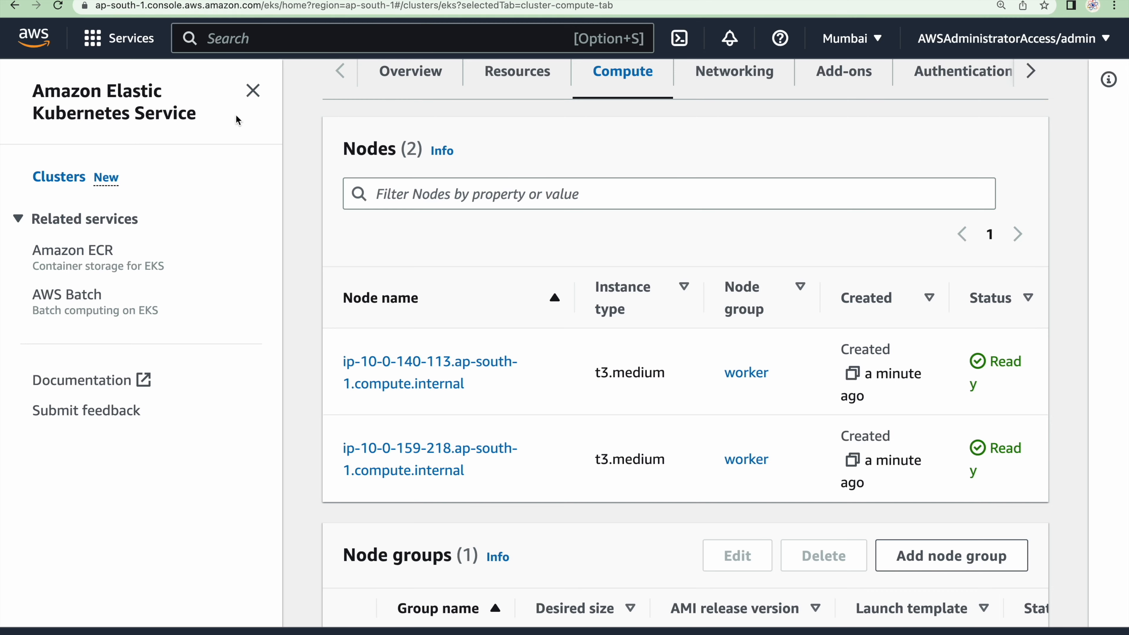
pyautogui.scroll(-4, 567, 434)
pyautogui.click(350, 478)
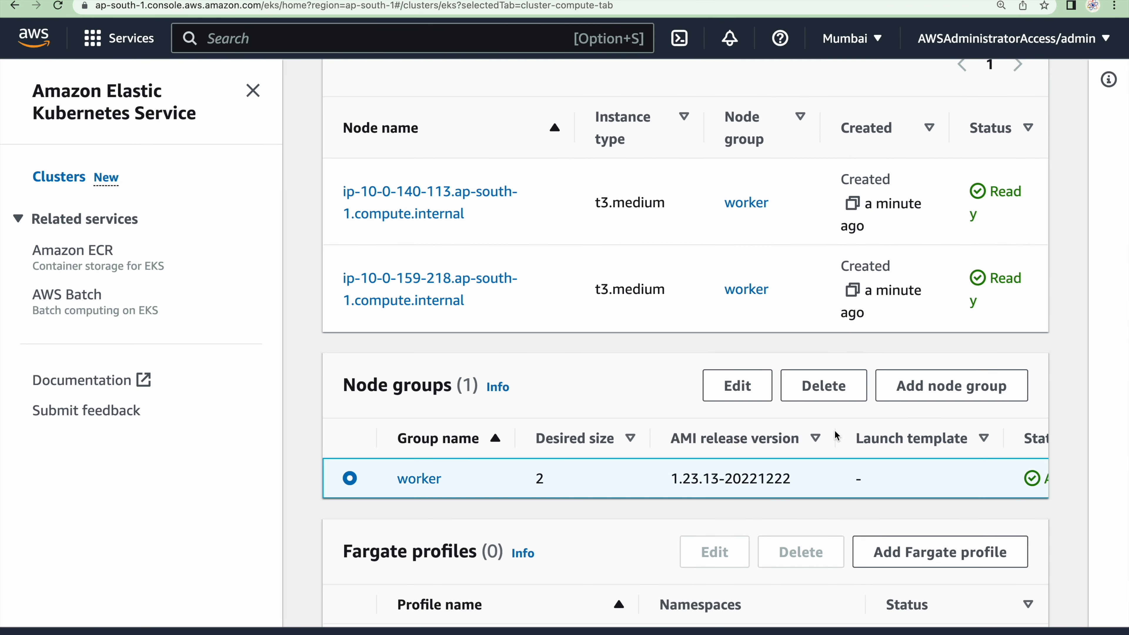
pyautogui.click(826, 386)
pyautogui.click(466, 573)
pyautogui.write('worker')
pyautogui.click(779, 628)
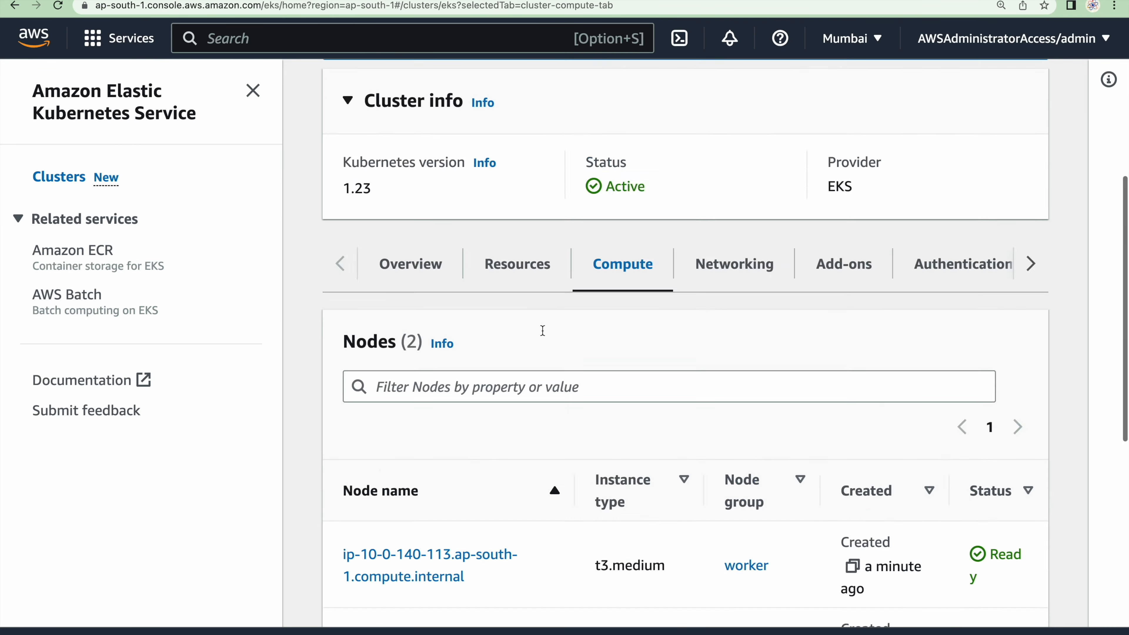
# Refresh the eks cluster details and check the node list and the deletion status of the worker node group
pyautogui.click(860, 289)
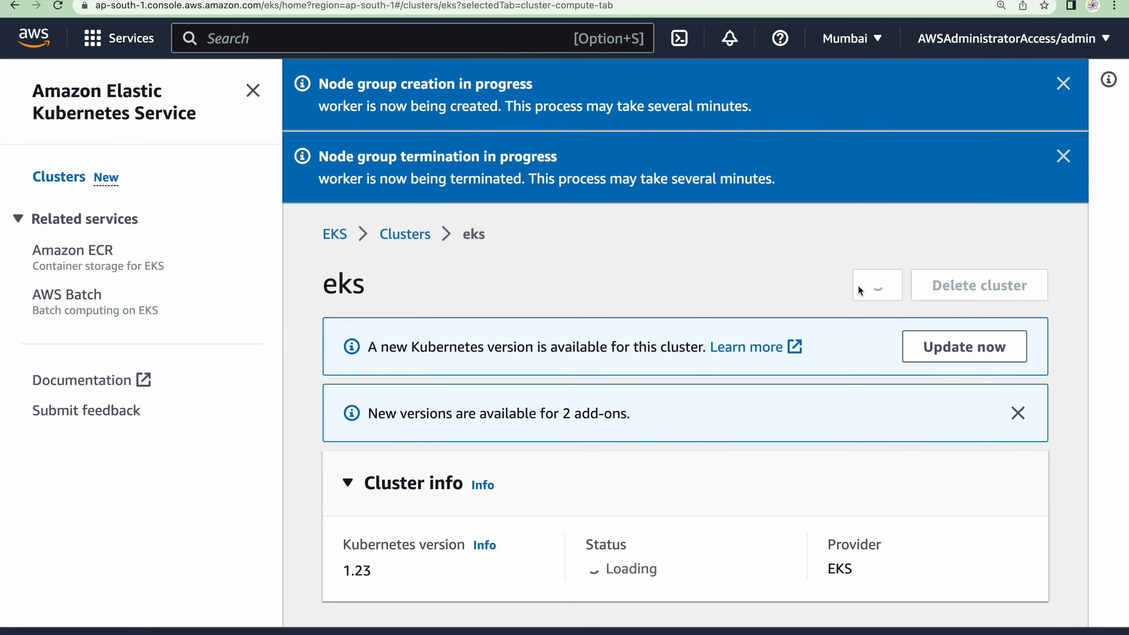
pyautogui.scroll(-10, 695, 374)
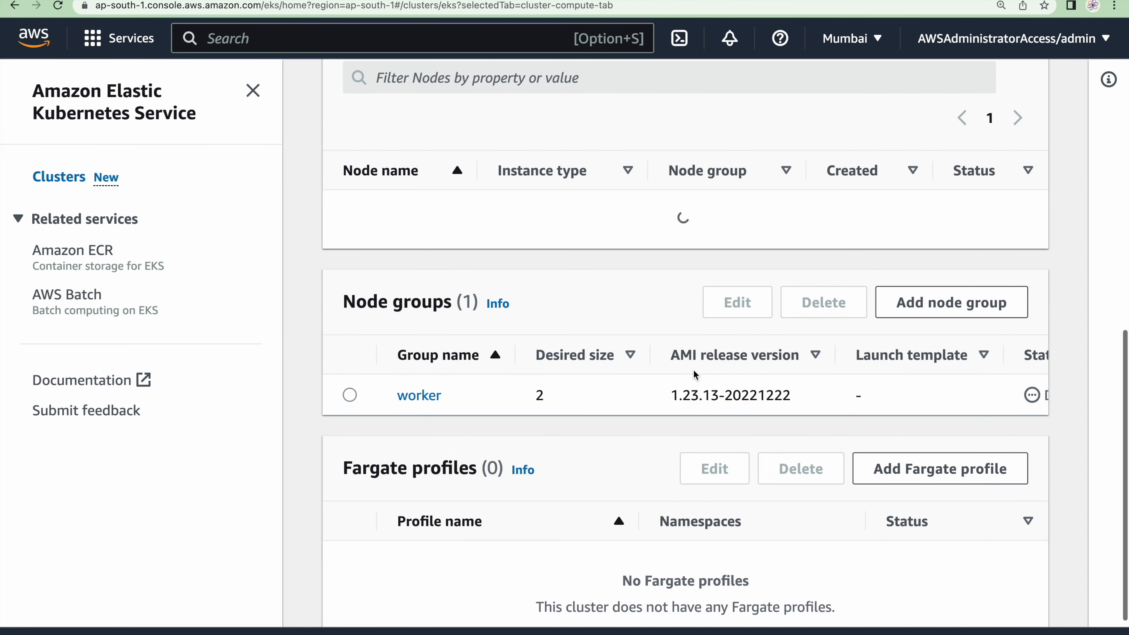
pyautogui.scroll(10, 693, 369)
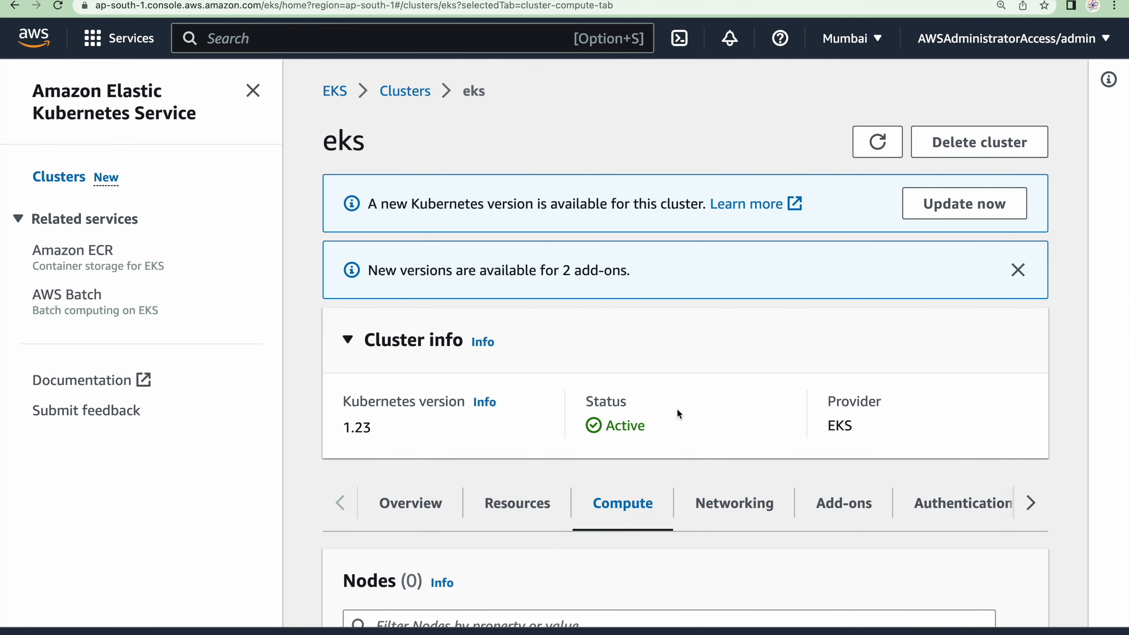
pyautogui.scroll(-8, 676, 409)
pyautogui.scroll(-4, 680, 409)
pyautogui.scroll(10, 684, 422)
pyautogui.scroll(-10, 693, 445)
pyautogui.scroll(2, 699, 463)
pyautogui.scroll(2, 711, 459)
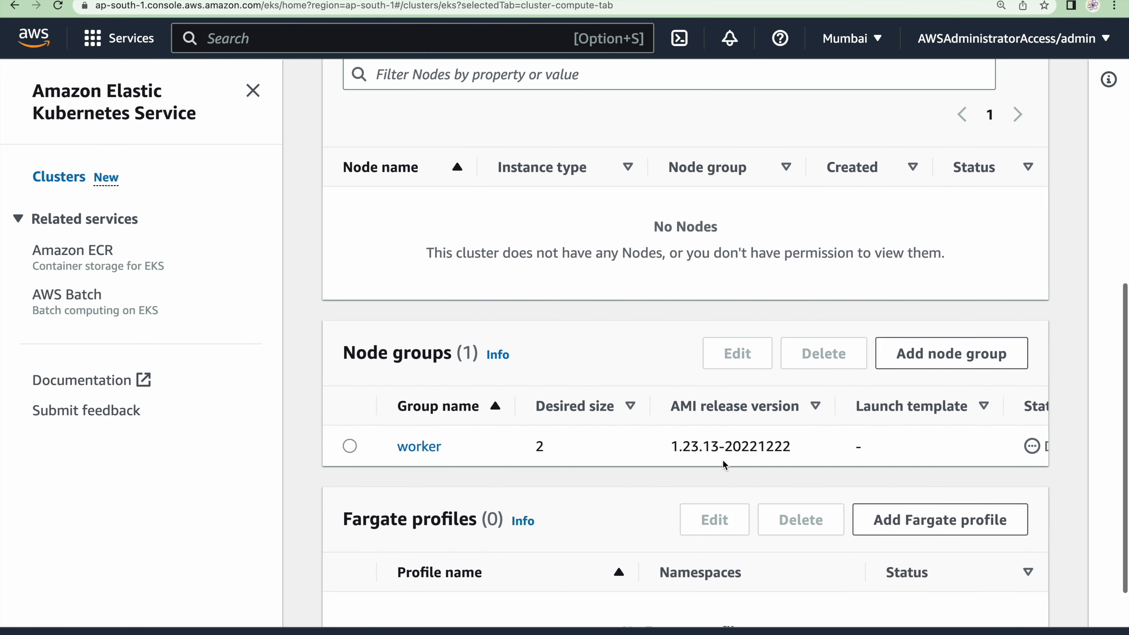
pyautogui.hscroll(2, 723, 460)
pyautogui.hscroll(-2, 722, 460)
# Delete the eks cluster, confirming the deletion with the cluster name eks
pyautogui.scroll(10, 711, 400)
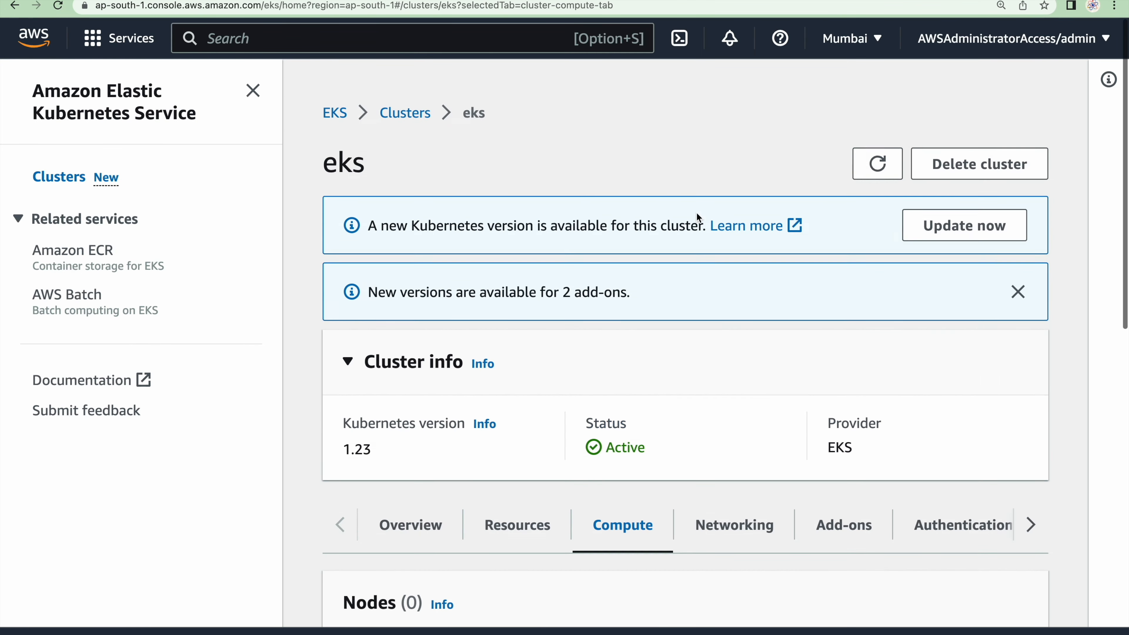
pyautogui.click(960, 151)
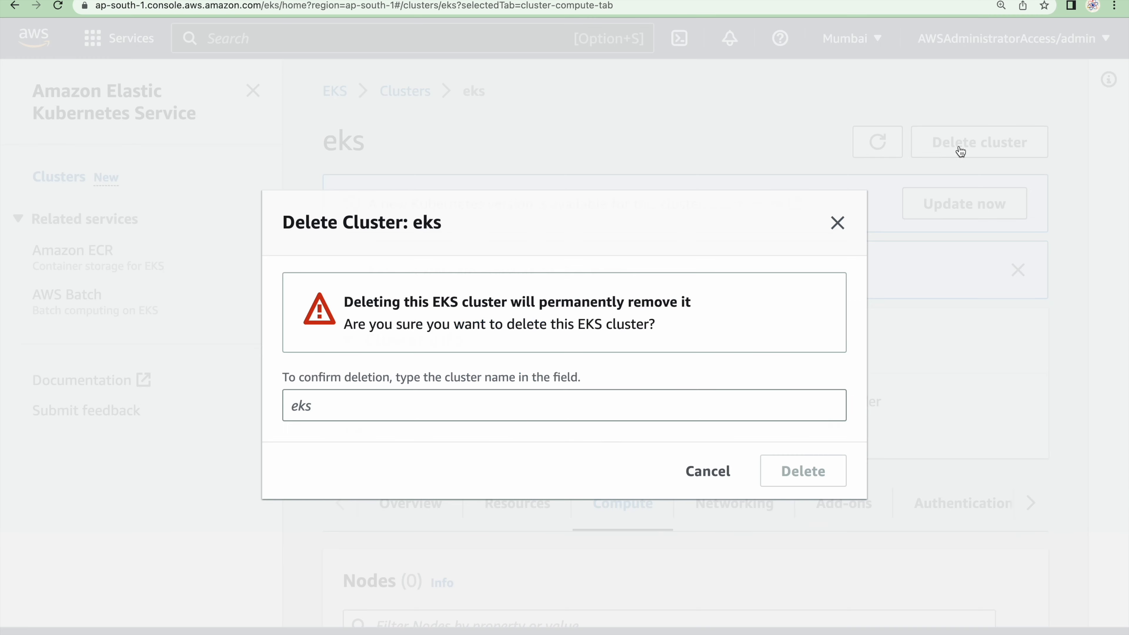
pyautogui.click(549, 411)
pyautogui.write('eks')
pyautogui.click(798, 472)
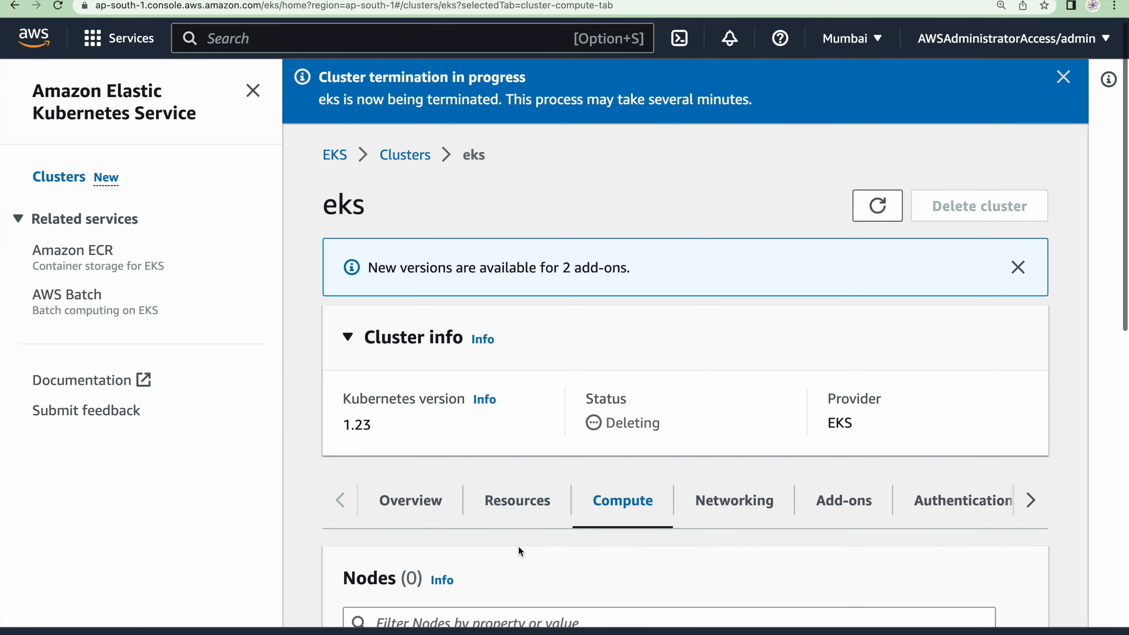
# Refresh the eks cluster details and check the cluster's deletion status
pyautogui.scroll(-4, 518, 547)
pyautogui.scroll(4, 620, 521)
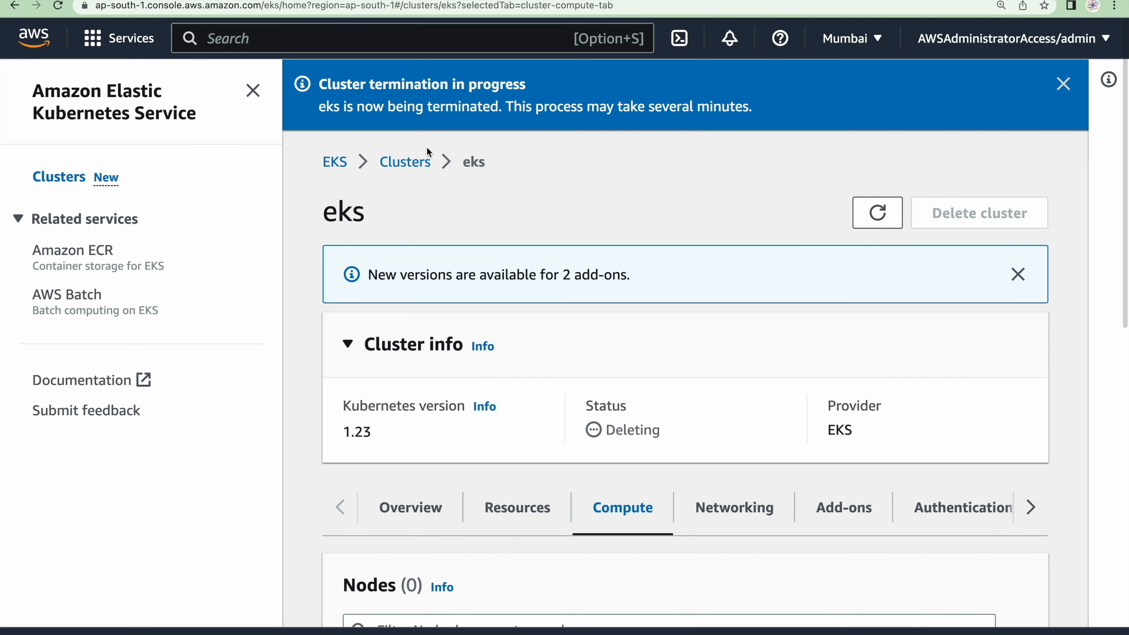
pyautogui.click(876, 212)
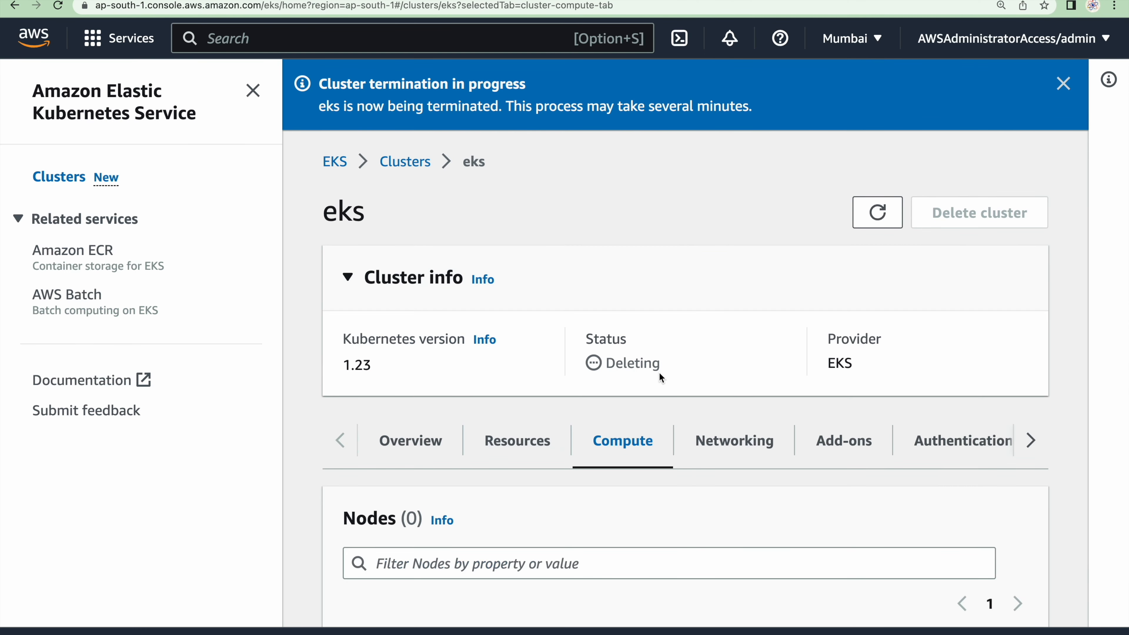
pyautogui.moveTo(660, 373); pyautogui.dragTo(606, 370)
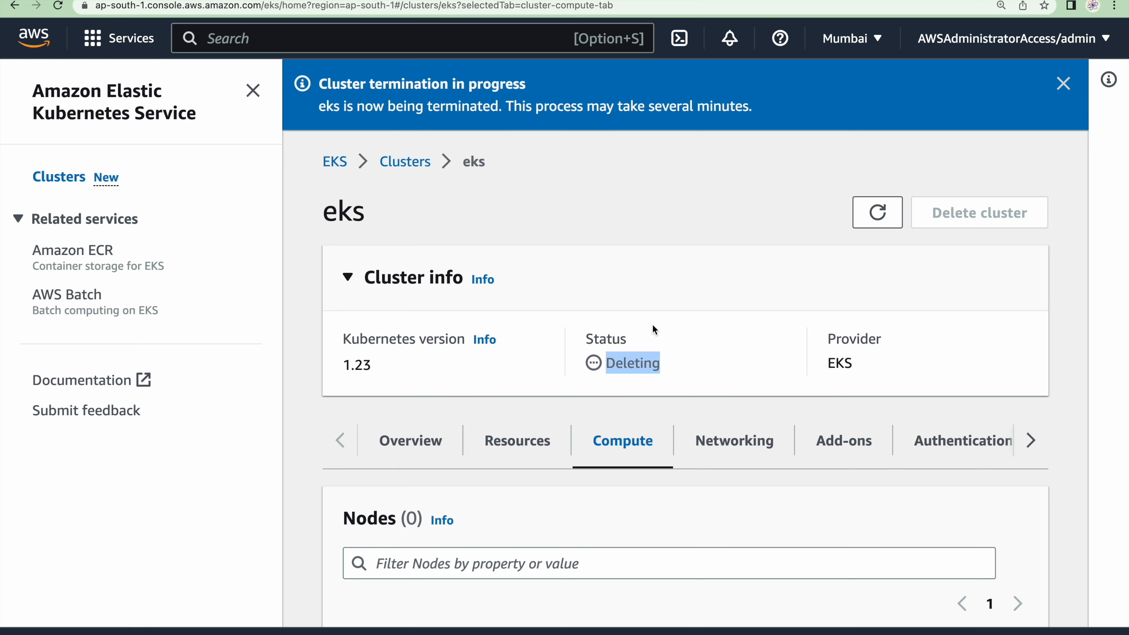
# Review the node group, cluster and NAT gateway items in the GitHub guide's cleanup list
pyautogui.hotkey('ctrl', 'Right')
pyautogui.moveTo(275, 319); pyautogui.dragTo(380, 321)
pyautogui.moveTo(268, 332); pyautogui.dragTo(372, 338)
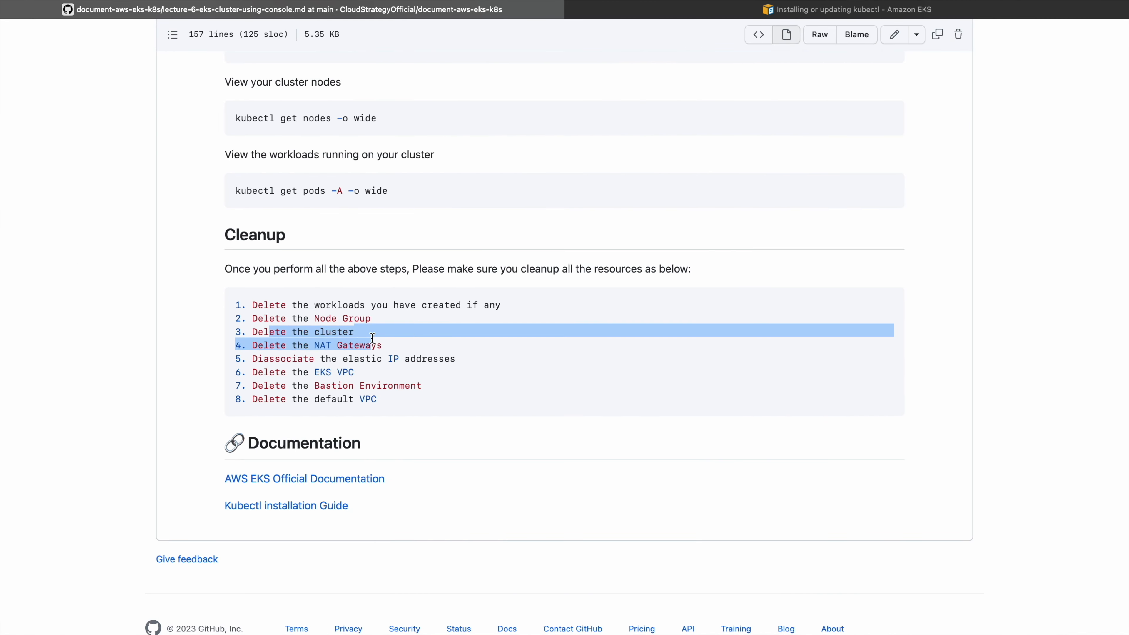
pyautogui.click(285, 351)
pyautogui.moveTo(284, 351); pyautogui.dragTo(393, 351)
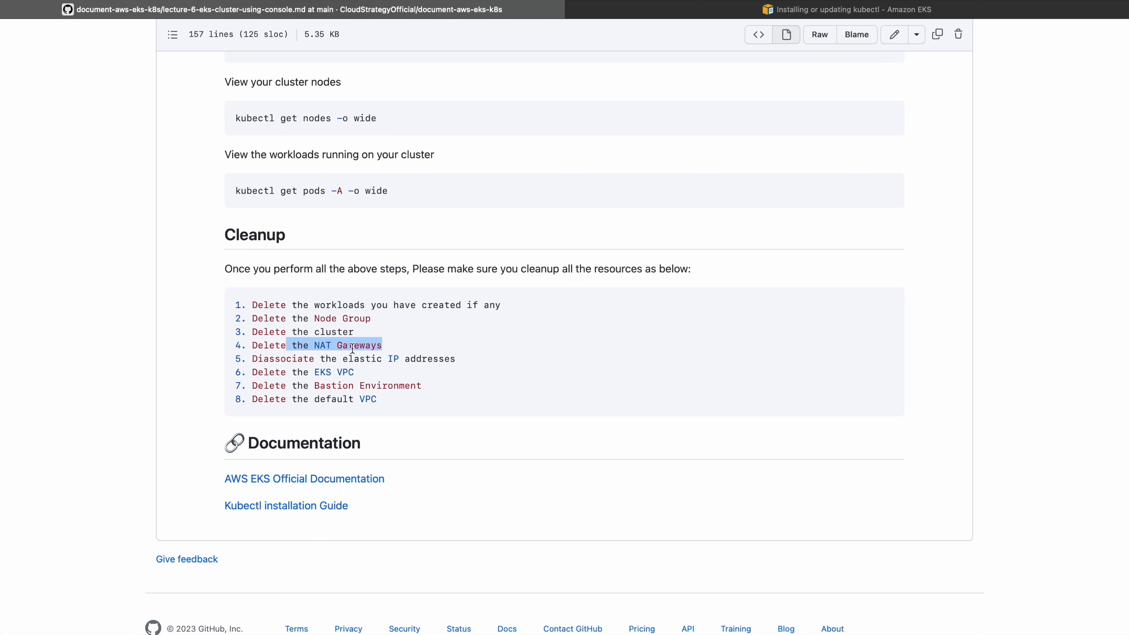
pyautogui.moveTo(276, 335); pyautogui.dragTo(354, 332)
pyautogui.moveTo(270, 347); pyautogui.dragTo(391, 348)
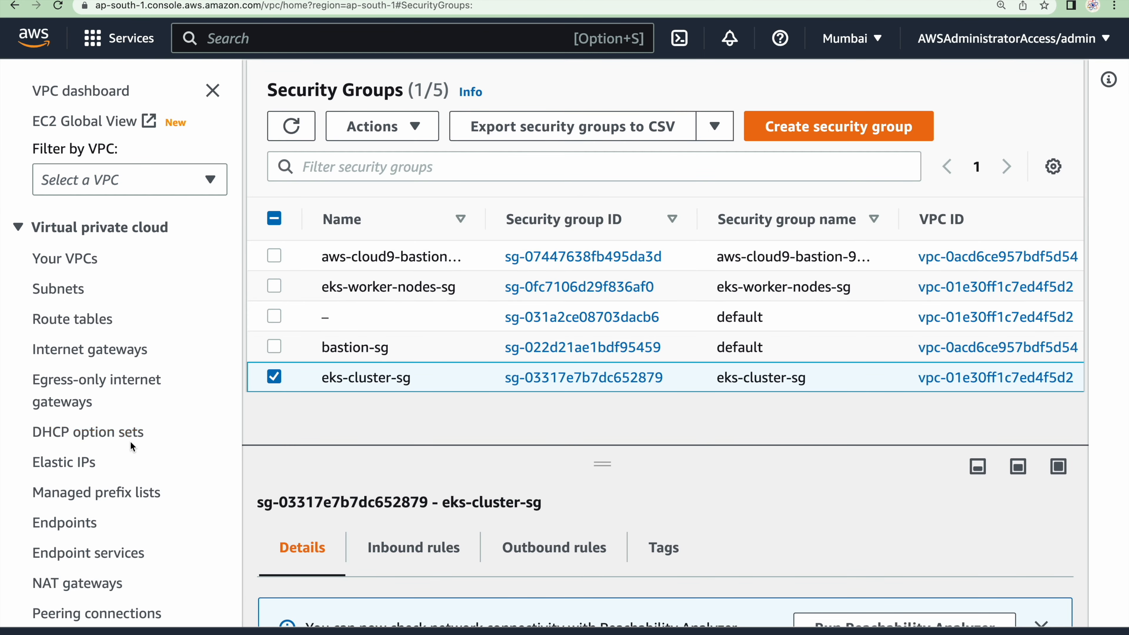
# Delete the eks-nat-public1-ap-south-1a NAT gateway in the VPC console, confirming with the word delete
pyautogui.scroll(-5, 133, 446)
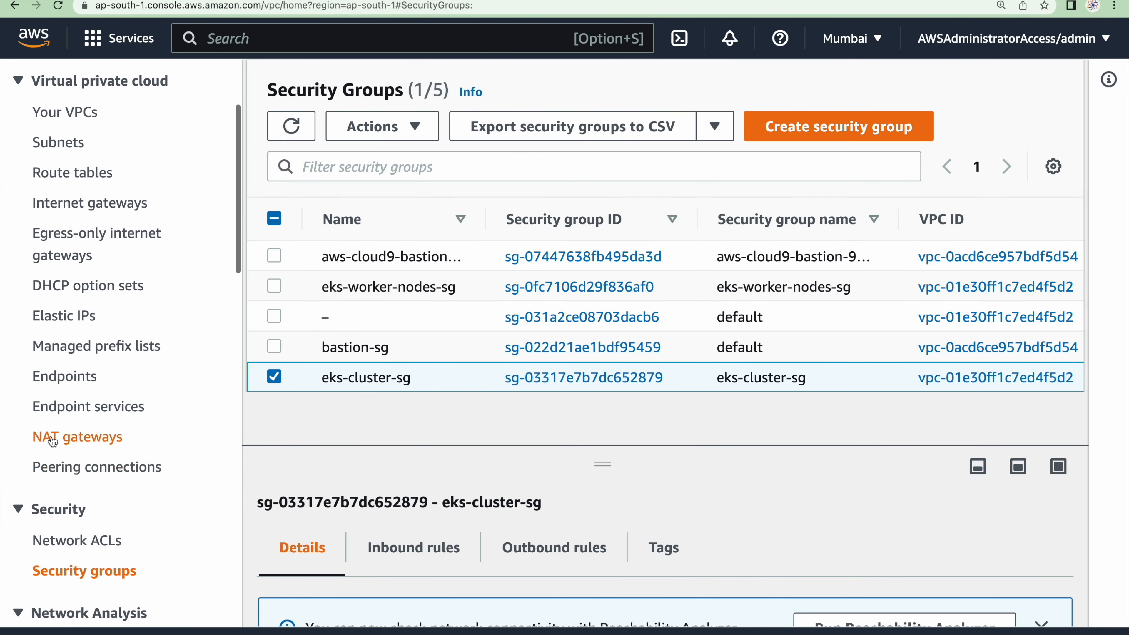
pyautogui.click(49, 436)
pyautogui.click(811, 91)
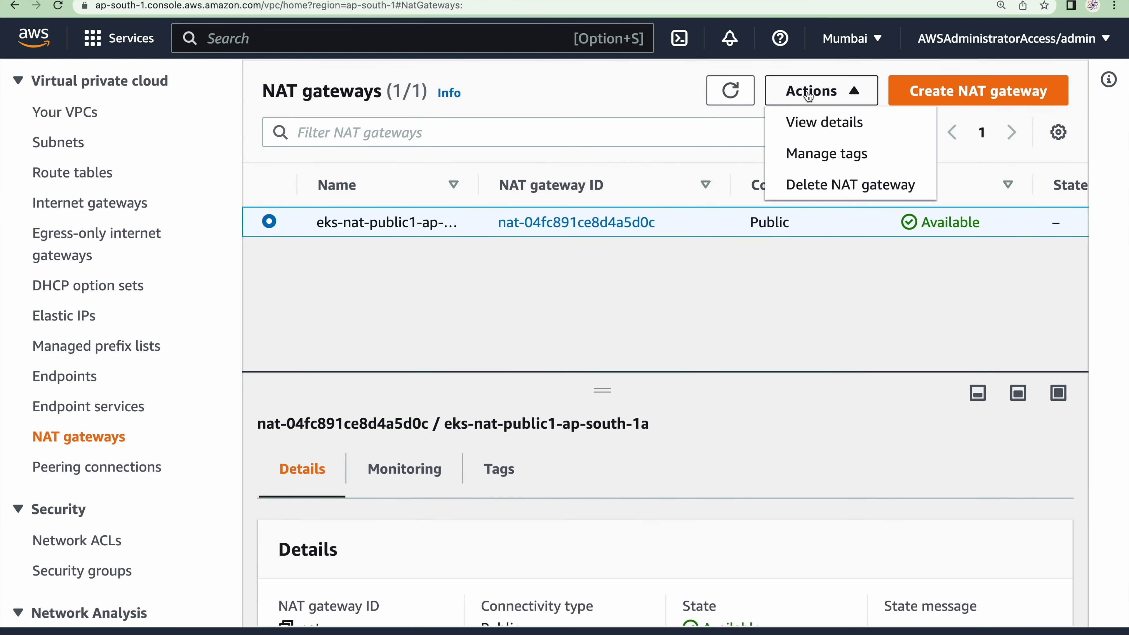
pyautogui.click(832, 183)
pyautogui.click(573, 475)
pyautogui.write('delete')
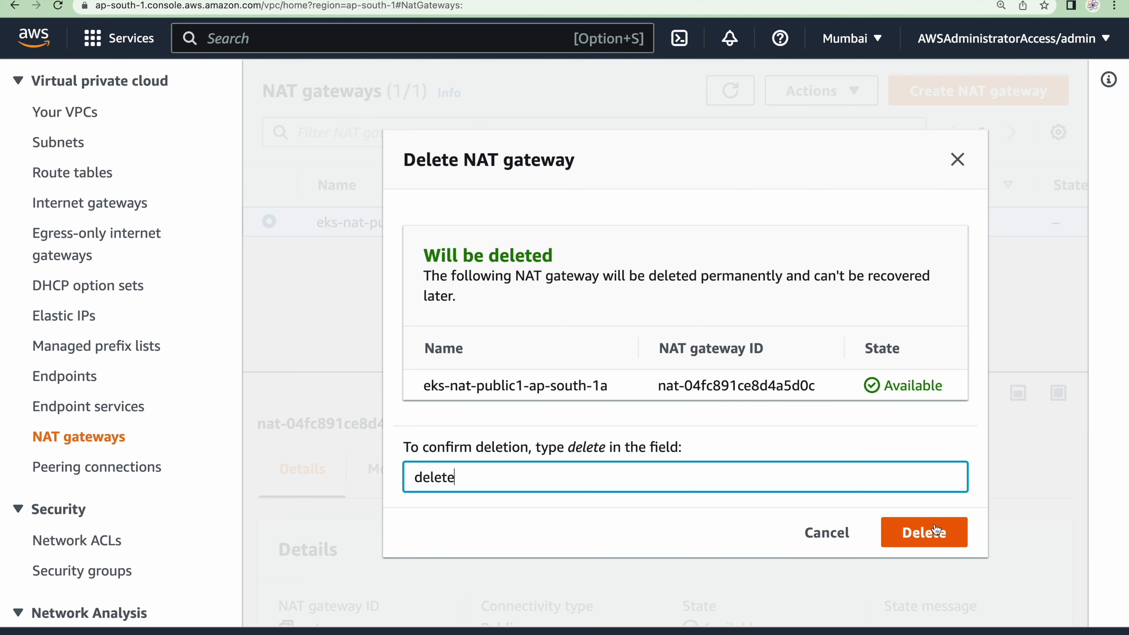
pyautogui.click(951, 539)
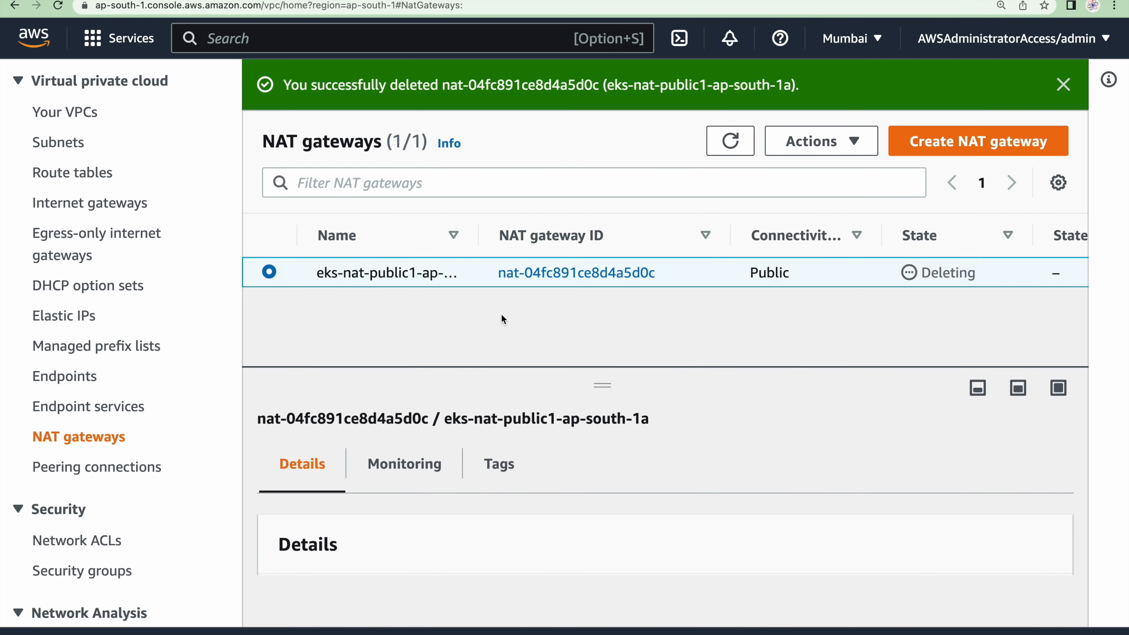
# Refresh the NAT gateway list and check the gateway's deletion state against the guide's cleanup order
pyautogui.click(730, 142)
pyautogui.click(65, 315)
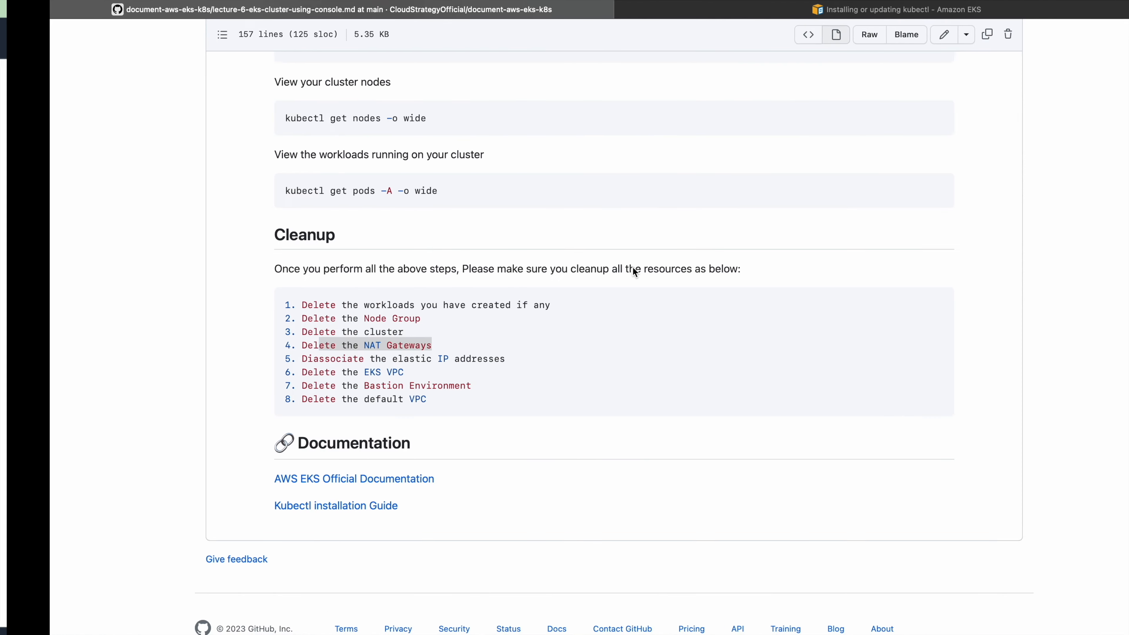
pyautogui.moveTo(270, 346); pyautogui.dragTo(381, 345)
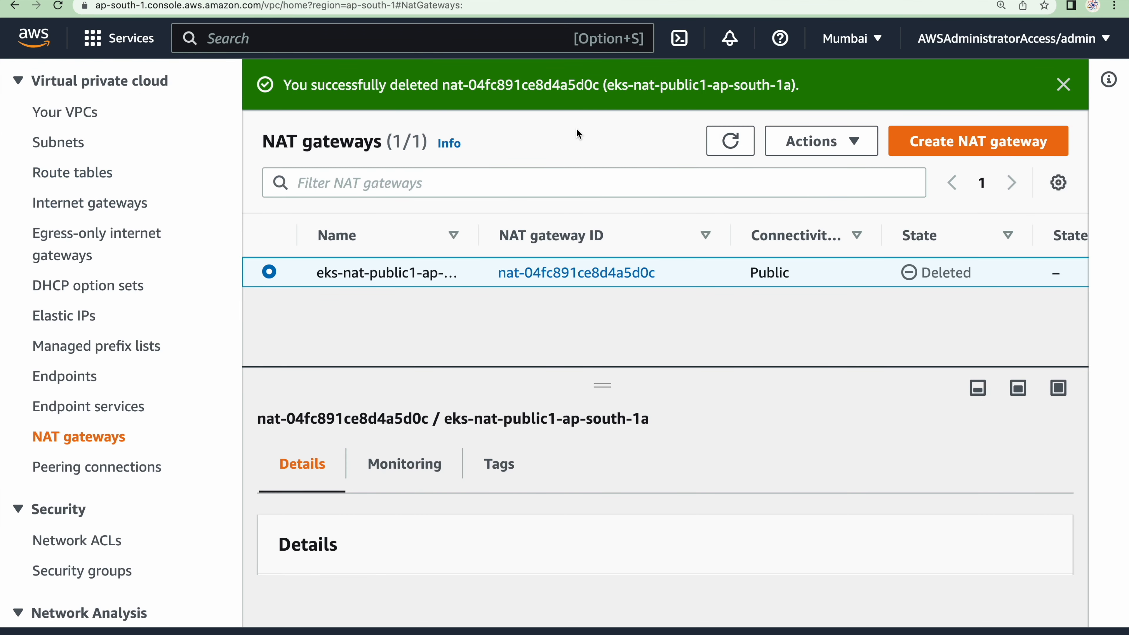
pyautogui.moveTo(986, 279); pyautogui.dragTo(881, 293)
pyautogui.click(710, 148)
# Release the Elastic IP address named eks-eip-ap-south-1a and dismiss the notification
pyautogui.click(80, 321)
pyautogui.click(776, 90)
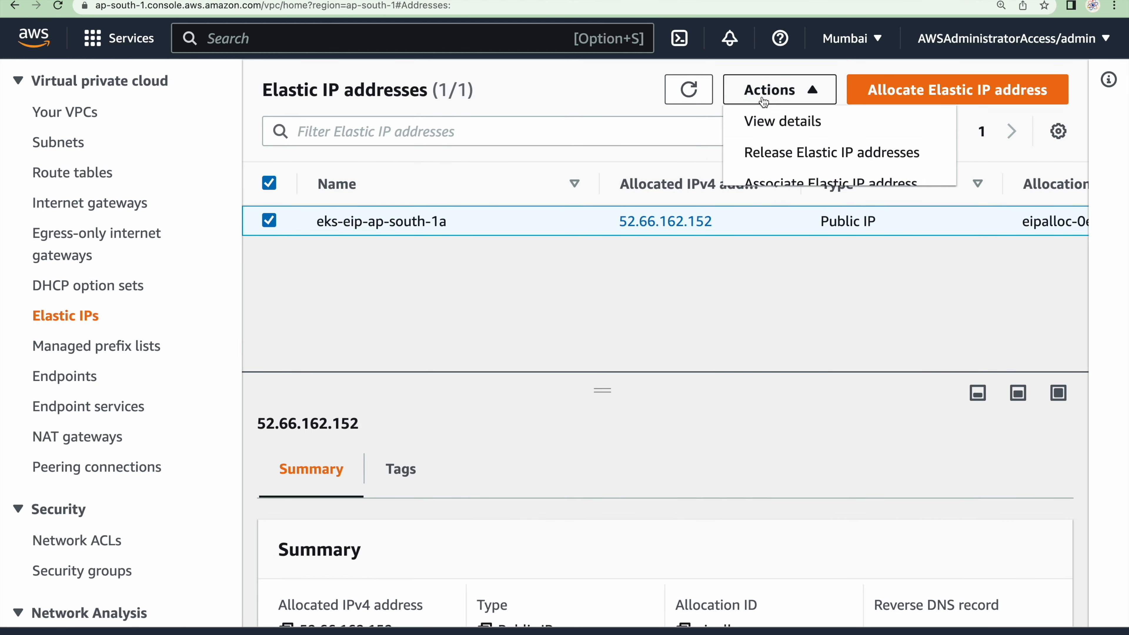
pyautogui.click(802, 158)
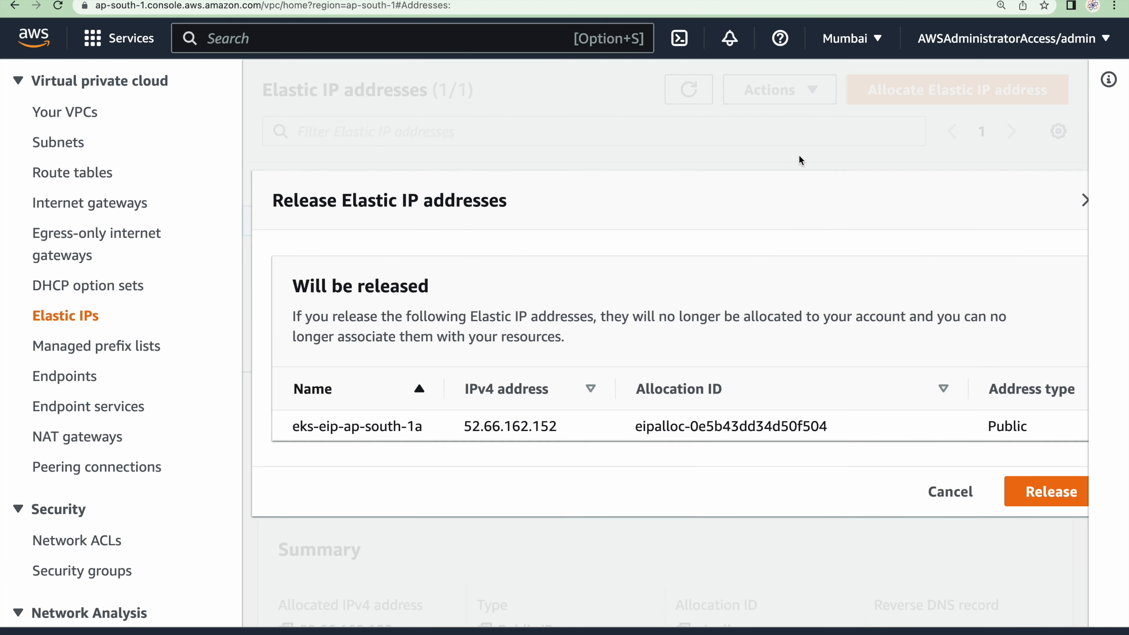
pyautogui.click(1040, 493)
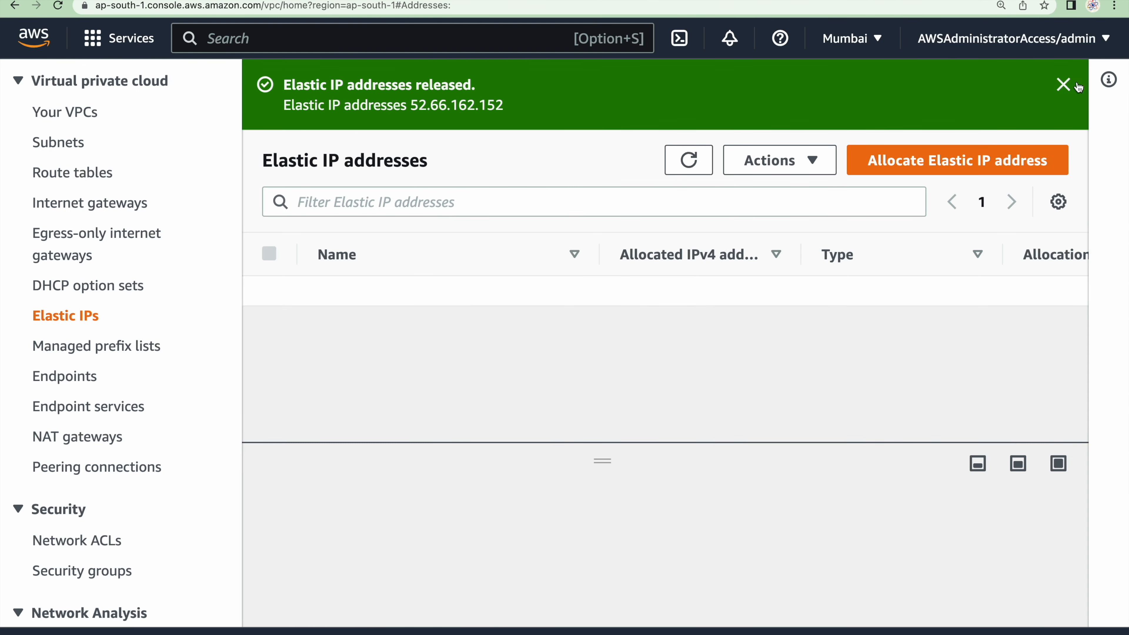
pyautogui.click(1064, 85)
# Delete the eks-vpc VPC, confirming with the word delete, and dismiss the notification
pyautogui.click(66, 112)
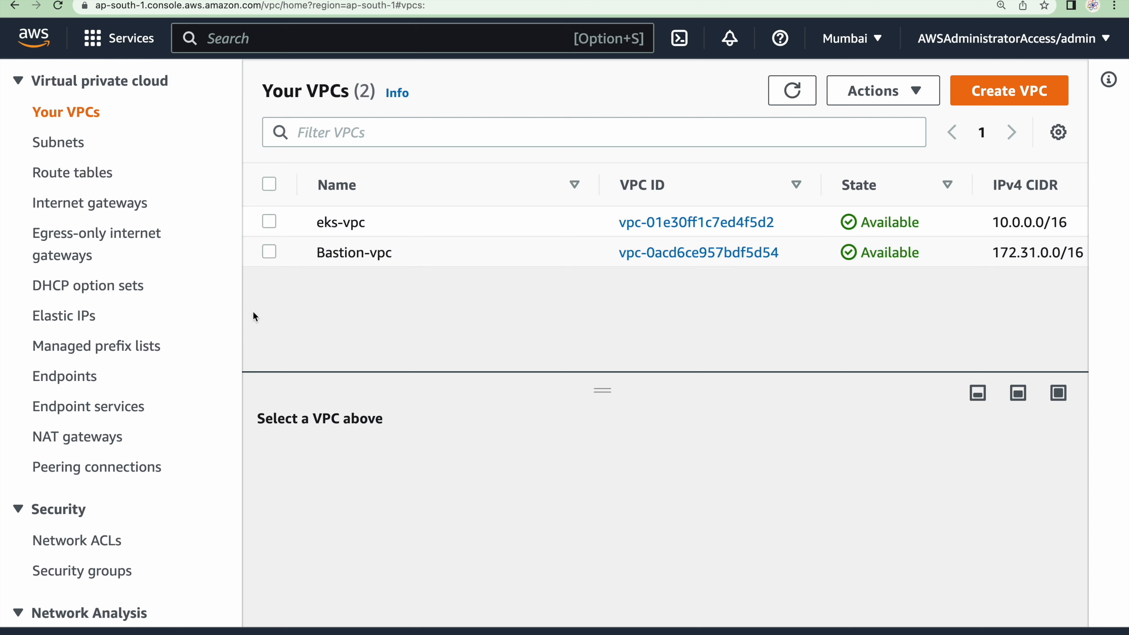
pyautogui.click(293, 225)
pyautogui.click(905, 91)
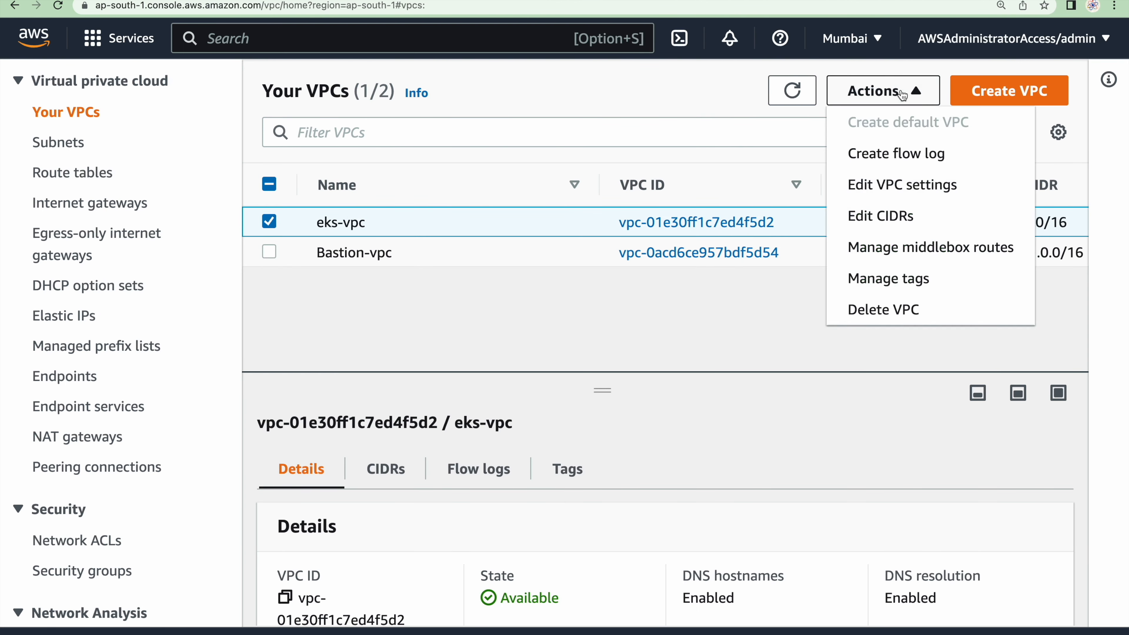
pyautogui.click(915, 309)
pyautogui.write('delete')
pyautogui.click(1045, 578)
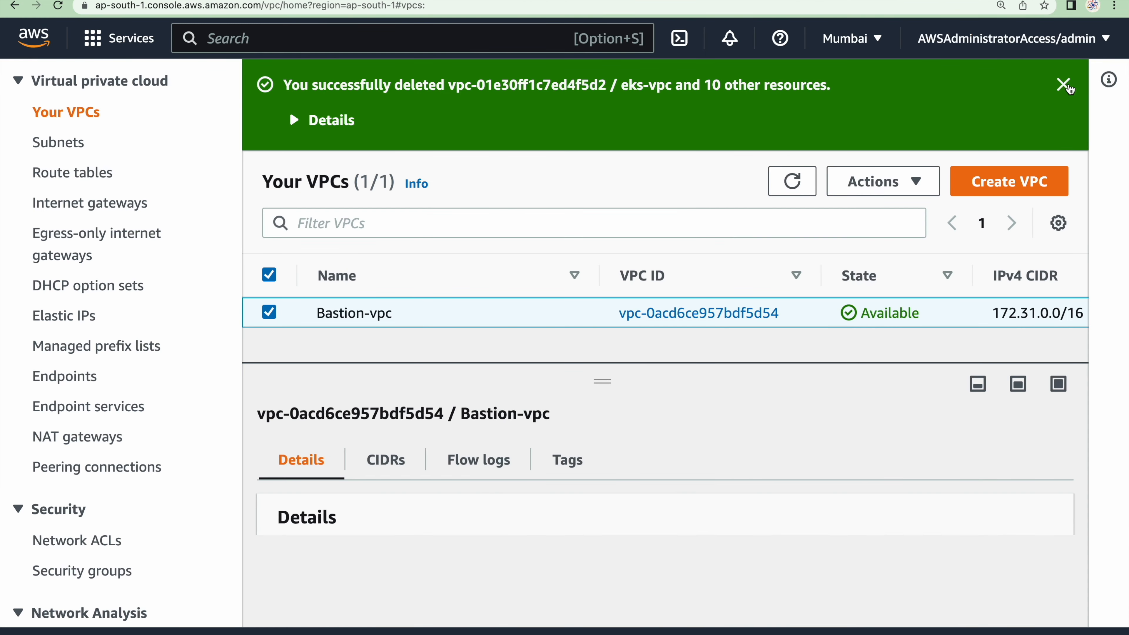
pyautogui.click(1067, 91)
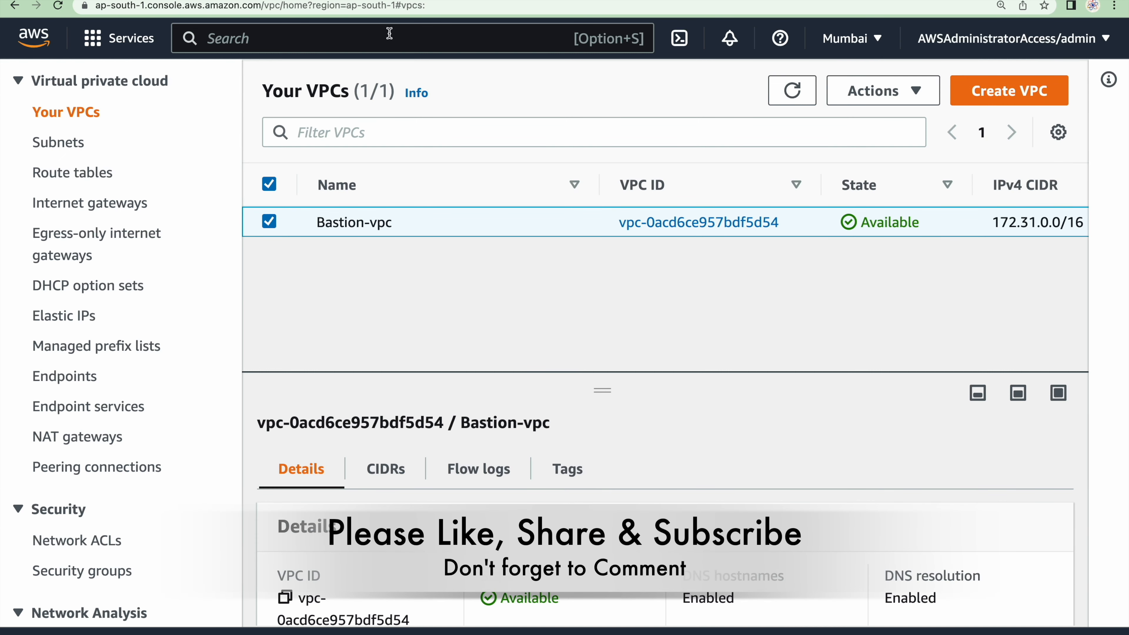
# Search the AWS services for cloud9 and open the Cloud9 environments list
pyautogui.click(303, 29)
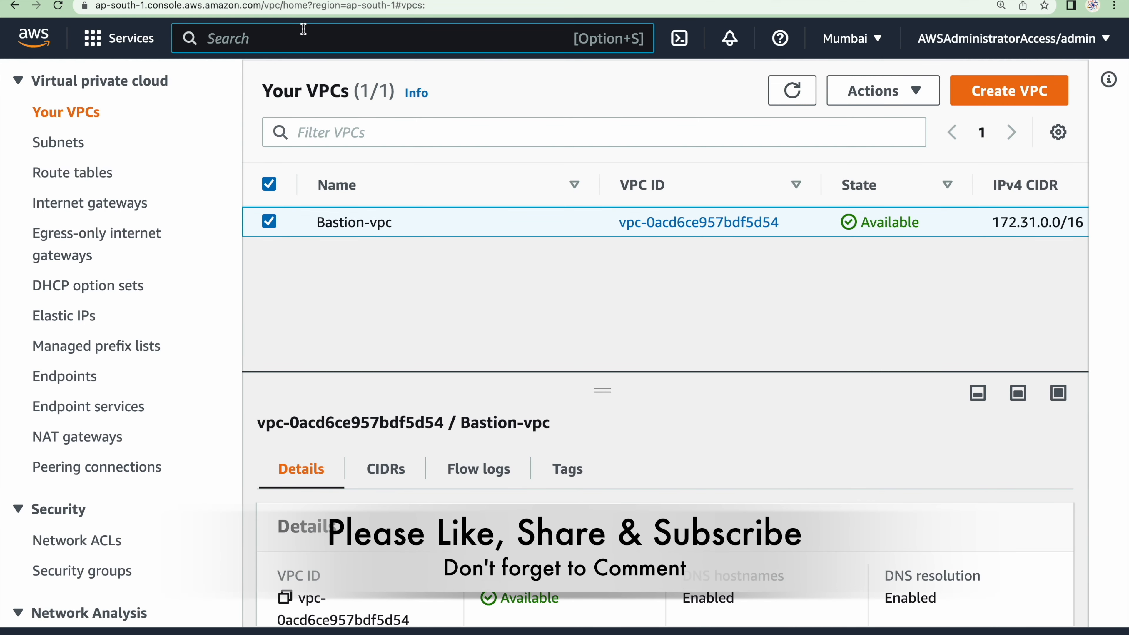
pyautogui.write('bastion')
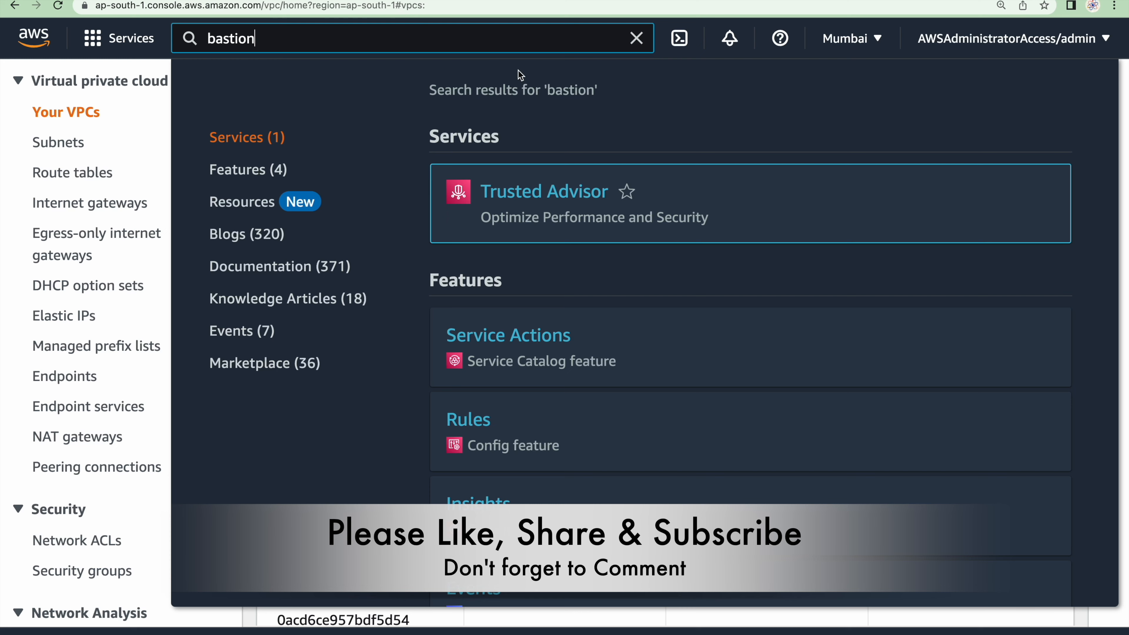
pyautogui.press('super+a')
pyautogui.write('cloud9')
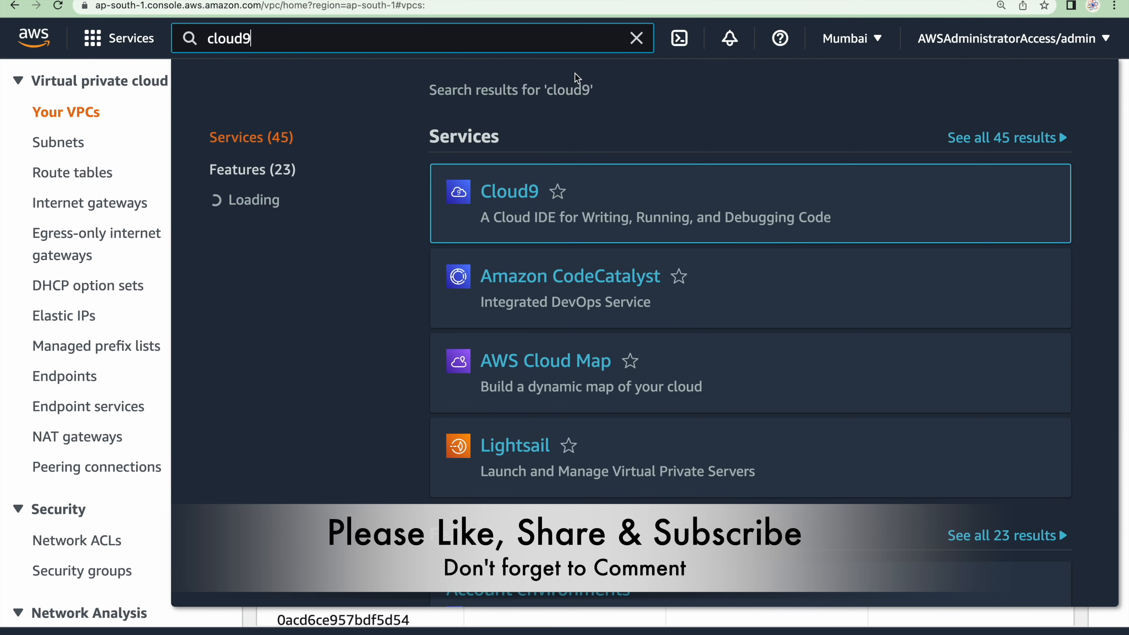
pyautogui.click(521, 202)
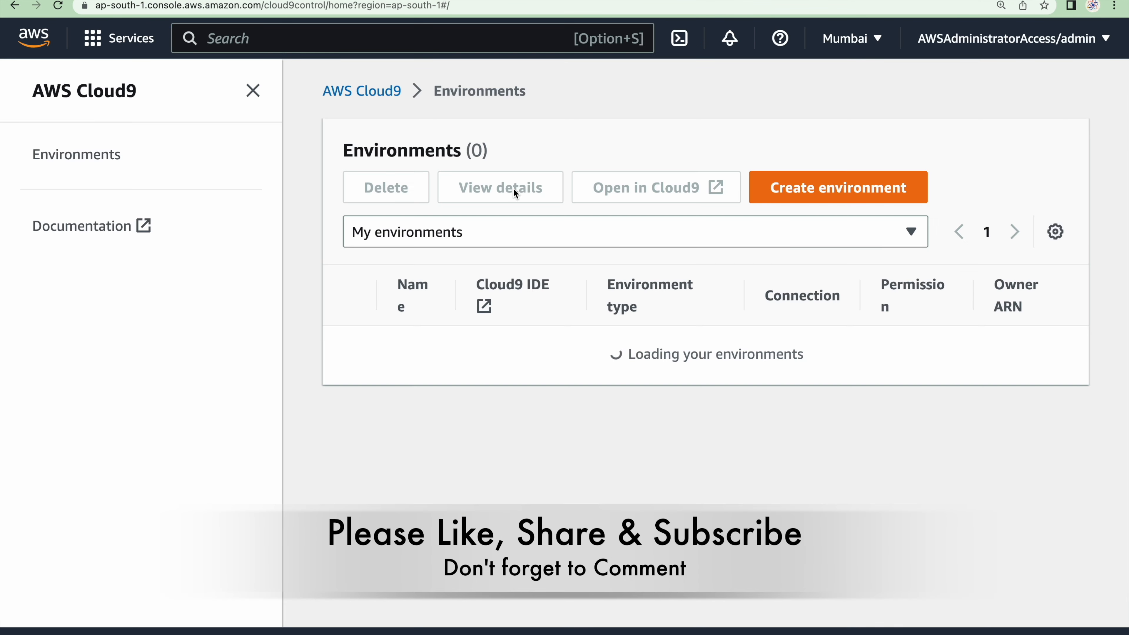
# Delete the bastion Cloud9 environment, confirming with the word Delete
pyautogui.click(349, 379)
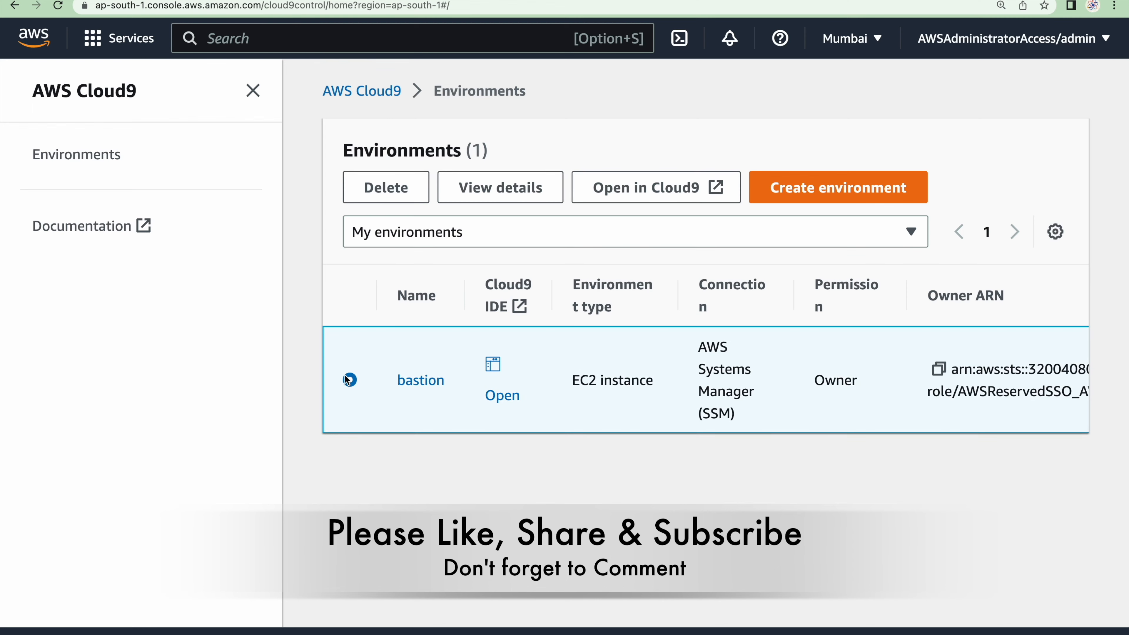
pyautogui.click(396, 194)
pyautogui.click(472, 449)
pyautogui.write('Delete')
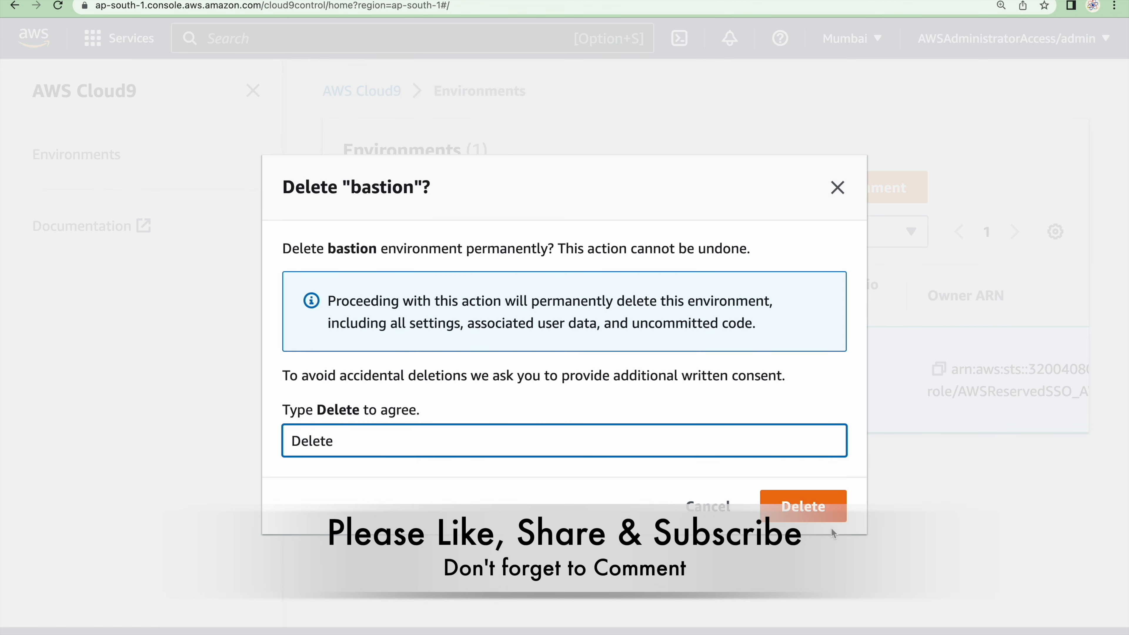
pyautogui.click(819, 507)
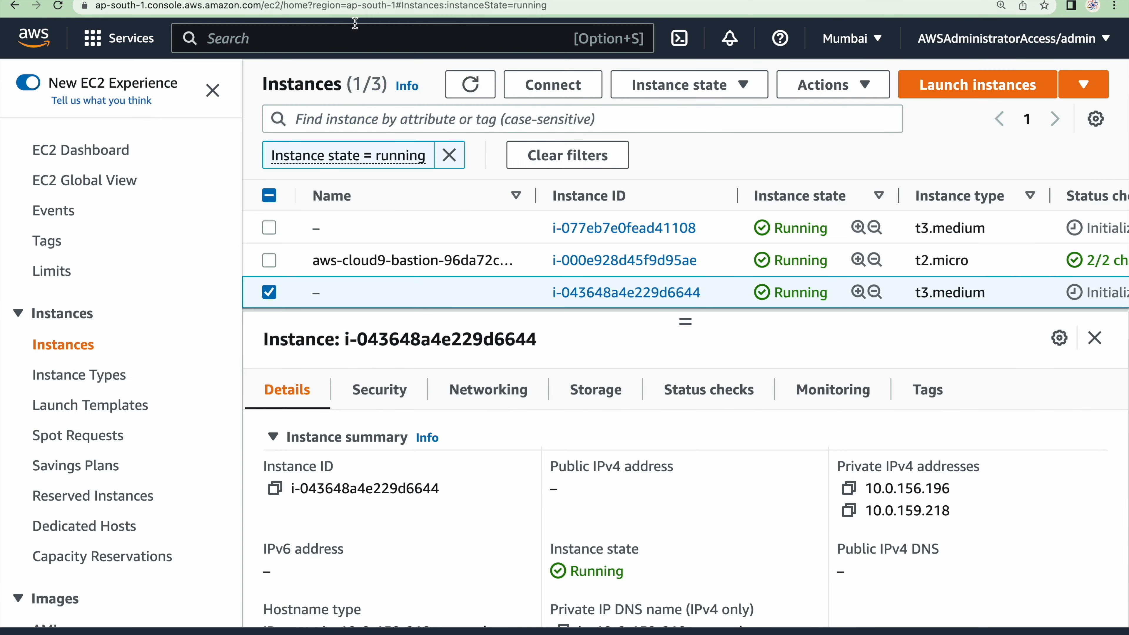
# Search the AWS services for vpc and open the list of VPCs in the VPC console
pyautogui.click(354, 36)
pyautogui.write('vpc')
pyautogui.click(480, 194)
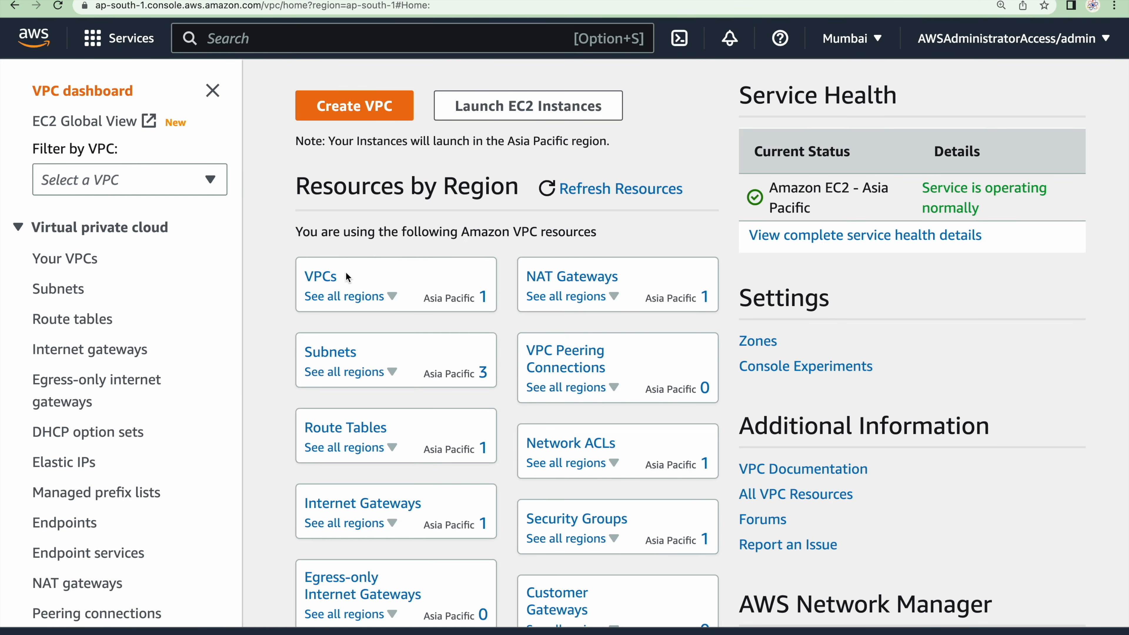
pyautogui.click(320, 279)
# Delete the default VPC Bastion-vpc, acknowledging its deletion and confirming with "delete default vpc", dismiss the notification and refresh the VPC list
pyautogui.click(272, 221)
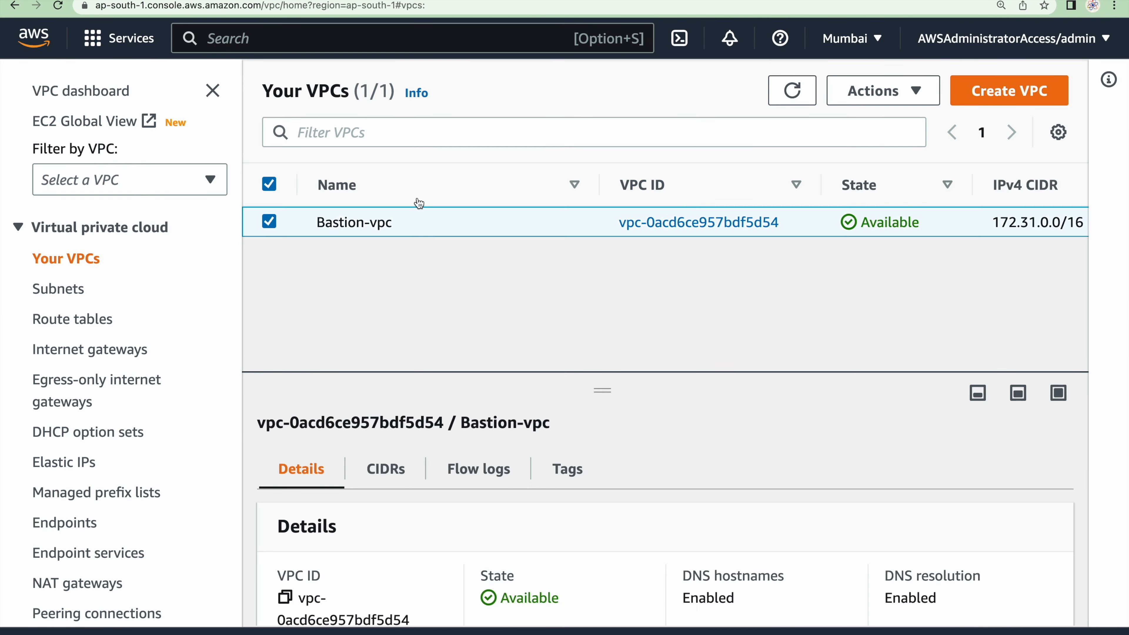
pyautogui.click(912, 91)
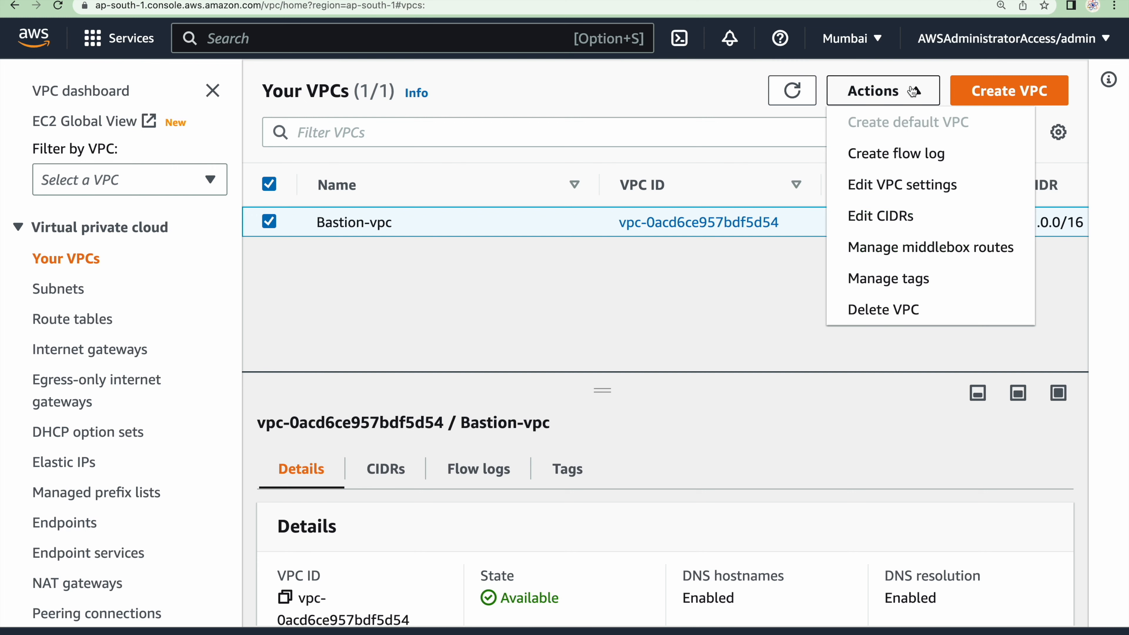
pyautogui.click(874, 311)
pyautogui.scroll(-5, 685, 469)
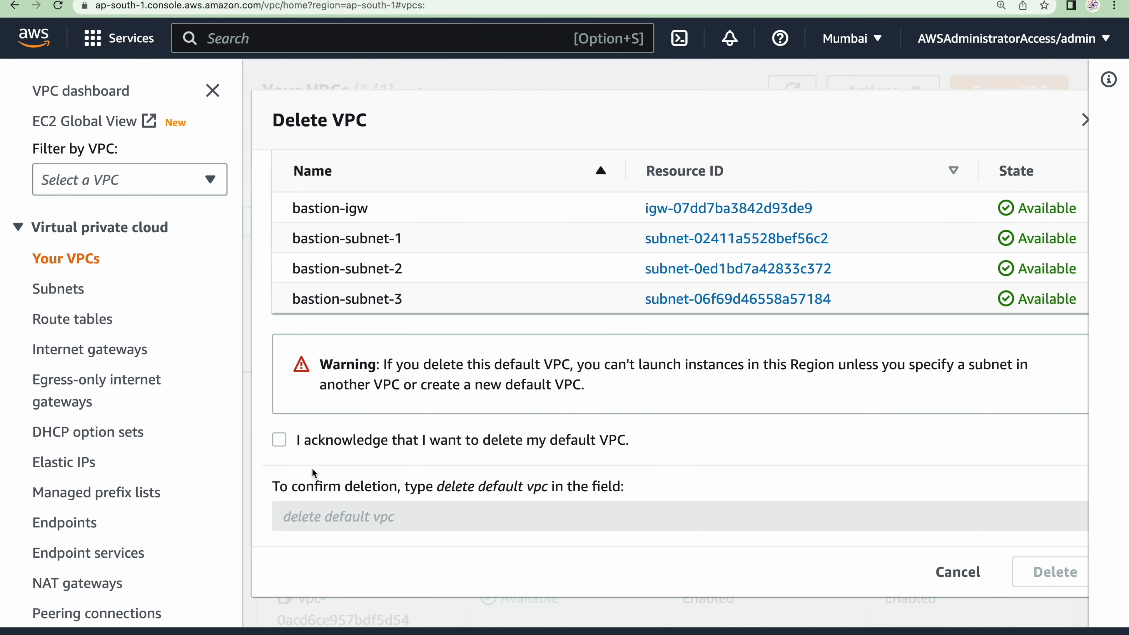
pyautogui.click(279, 440)
pyautogui.write('delete default vpc')
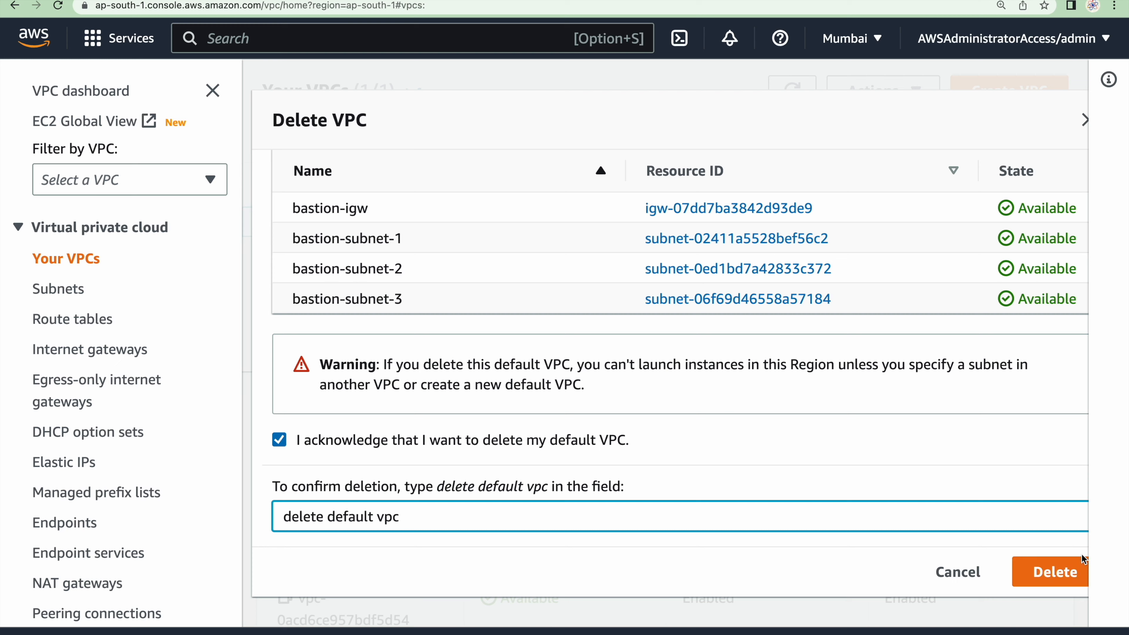
pyautogui.click(1071, 576)
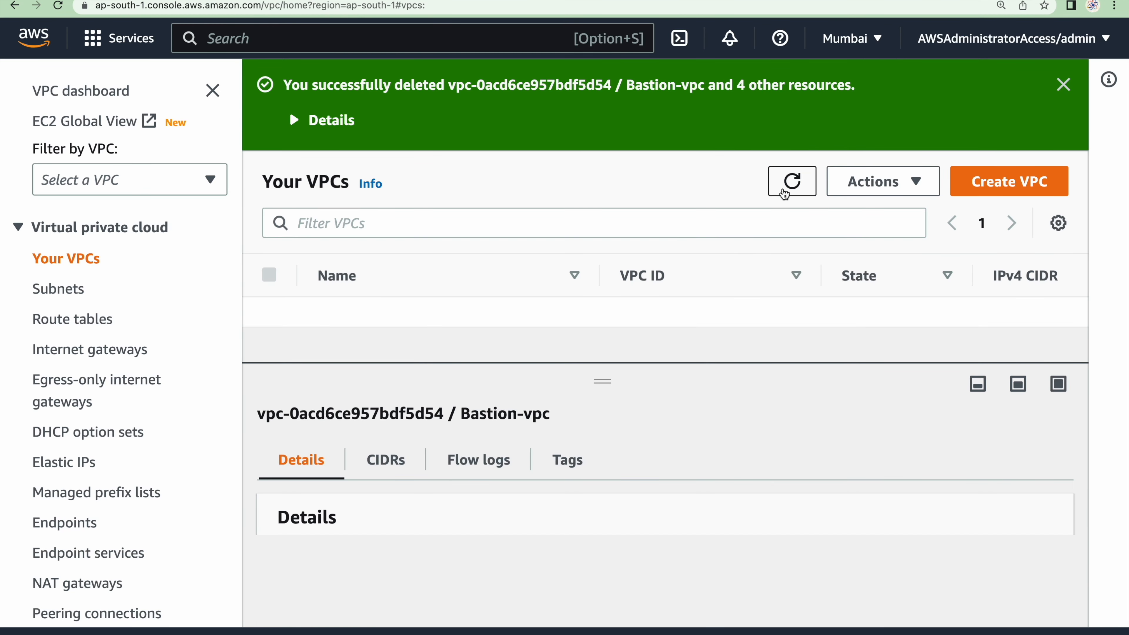
pyautogui.click(1063, 84)
pyautogui.click(795, 98)
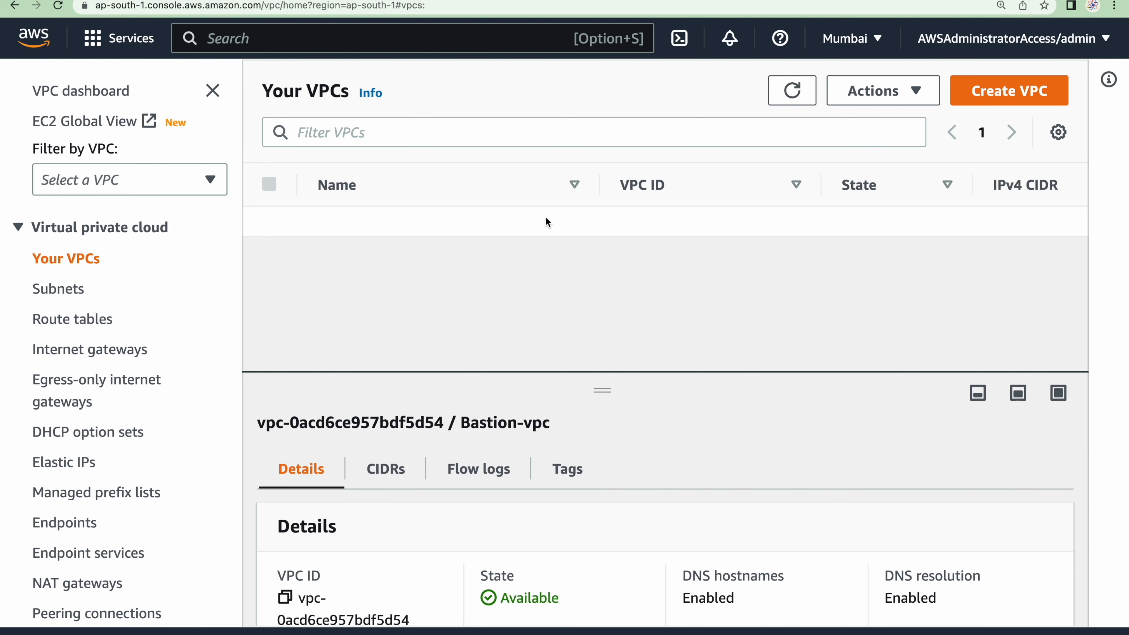
# Switch to the GitHub guide and review it from the cleanup list back to the architecture diagram
pyautogui.hotkey('ctrl', 'Right')
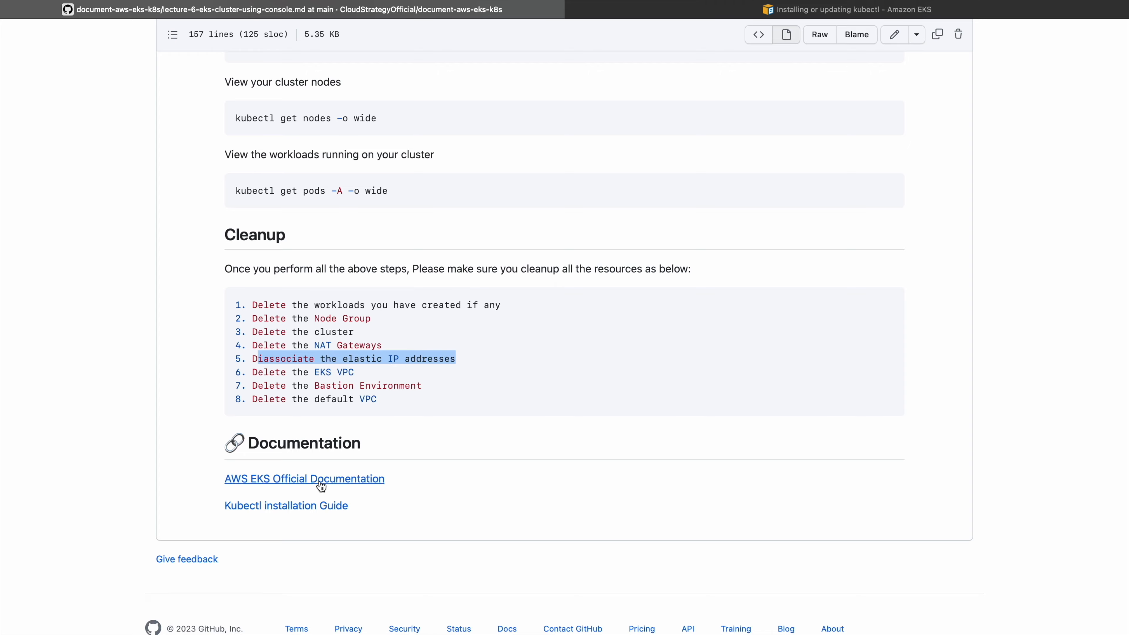
pyautogui.scroll(10, 549, 227)
pyautogui.scroll(15, 550, 229)
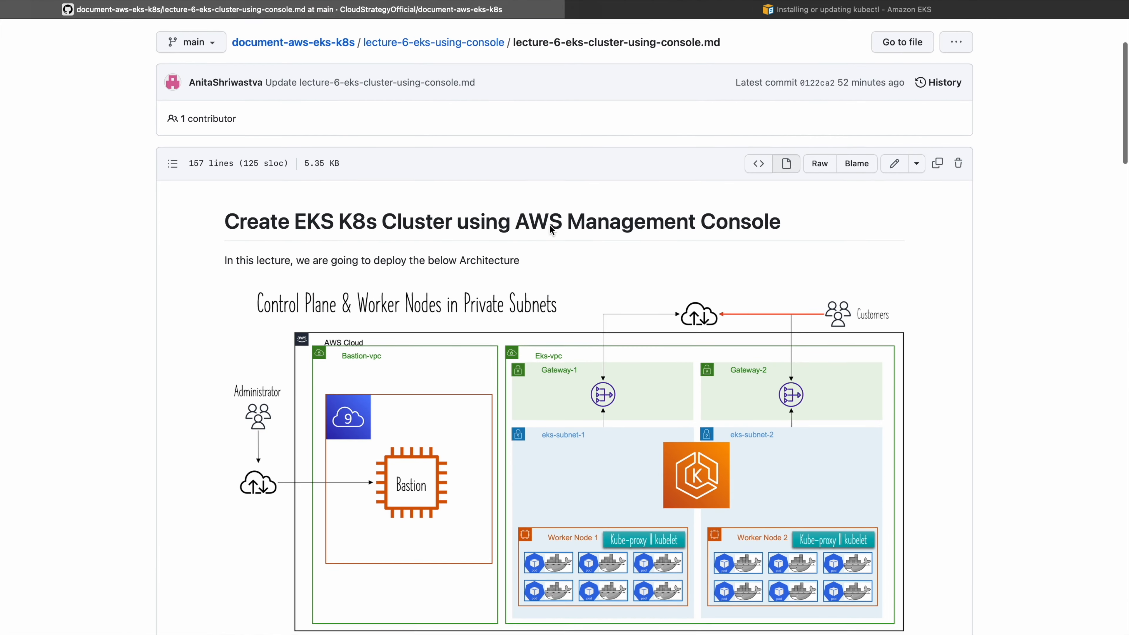